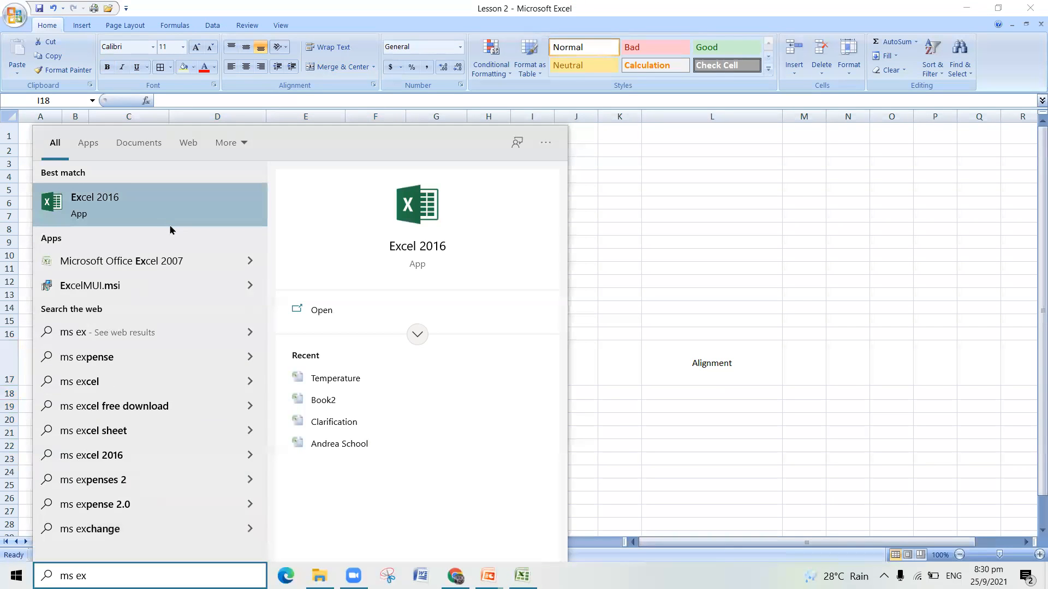
{"action": "left_click", "coordinate": [676, 186]}
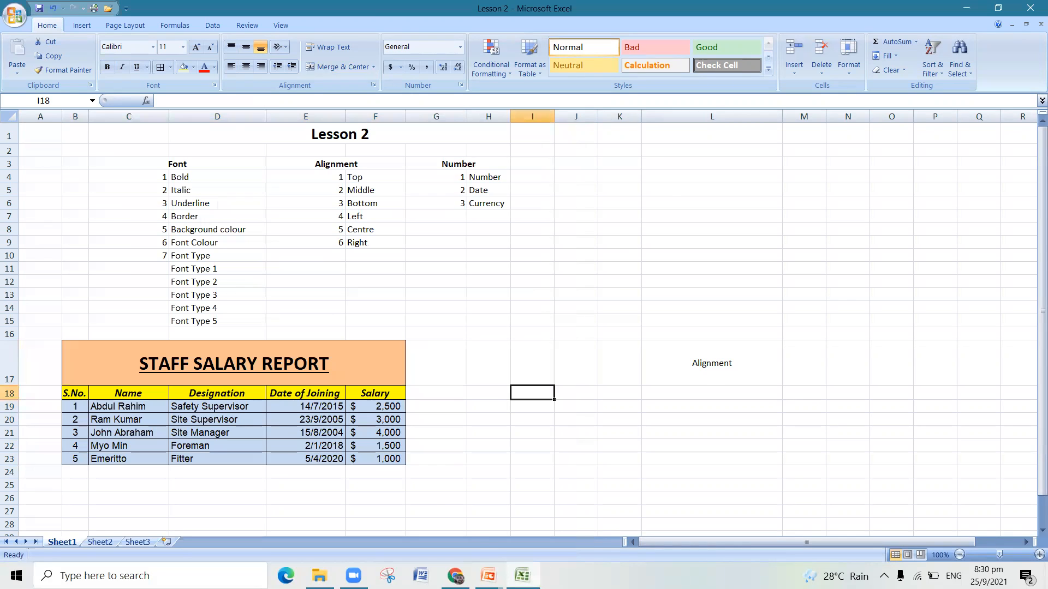
{"action": "mouse_move", "coordinate": [522, 576]}
{"action": "left_click", "coordinate": [707, 187]}
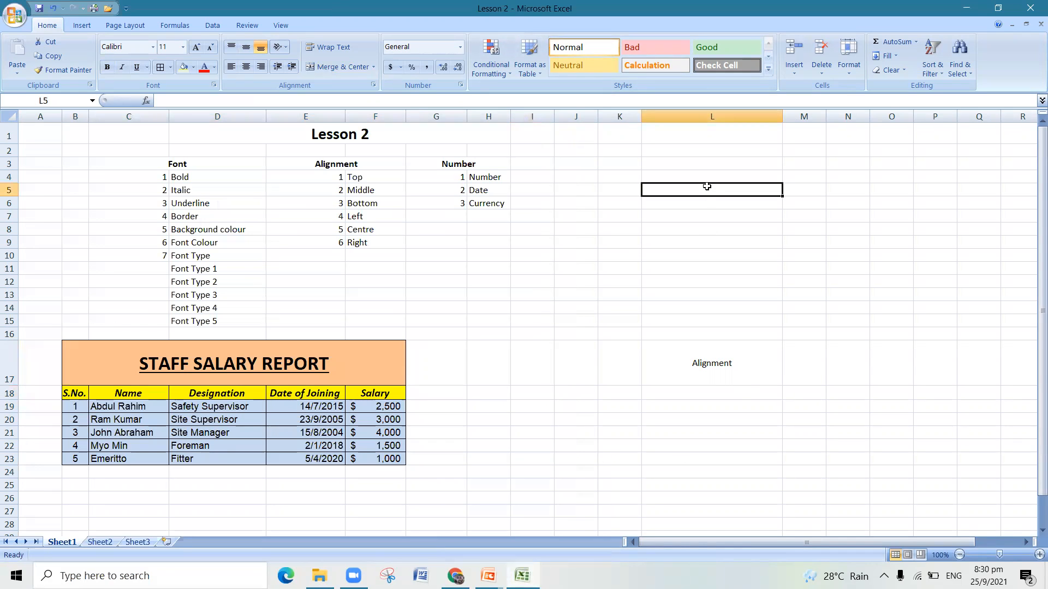
{"action": "left_click", "coordinate": [214, 167]}
{"action": "left_click", "coordinate": [324, 165]}
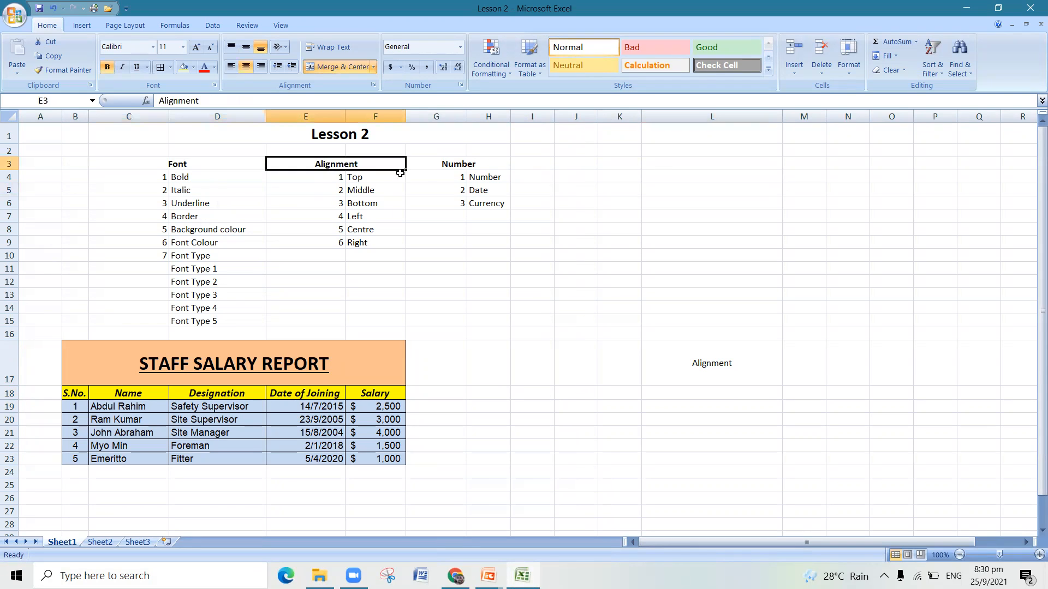
{"action": "left_click", "coordinate": [439, 173]}
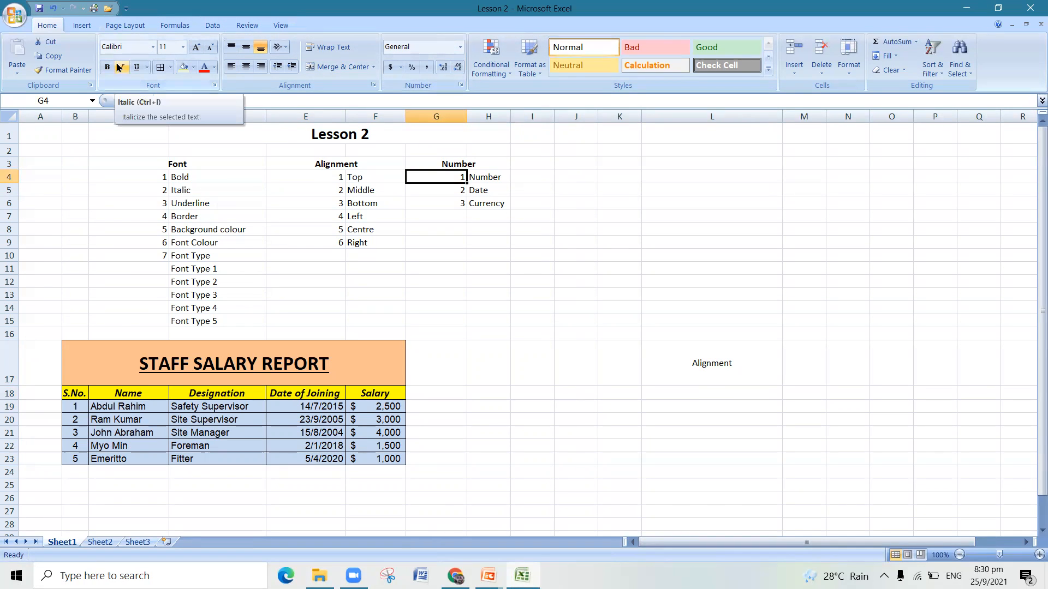
{"action": "left_click", "coordinate": [203, 166]}
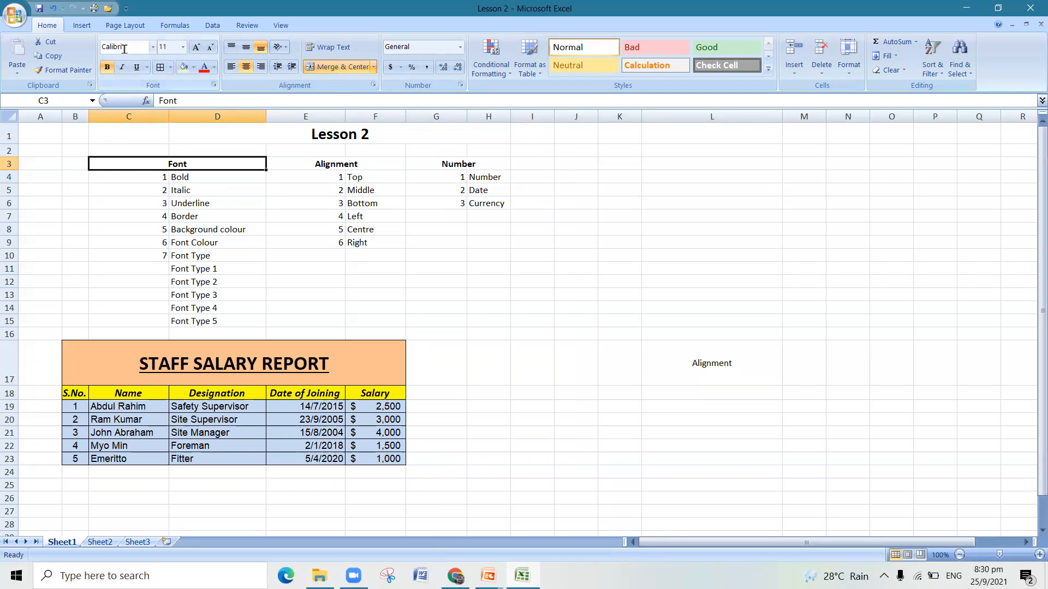
{"action": "key", "text": "ctrl+z"}
- Make the "Bold" entry in cell D4 under the Font heading bold
{"action": "left_click", "coordinate": [212, 176]}
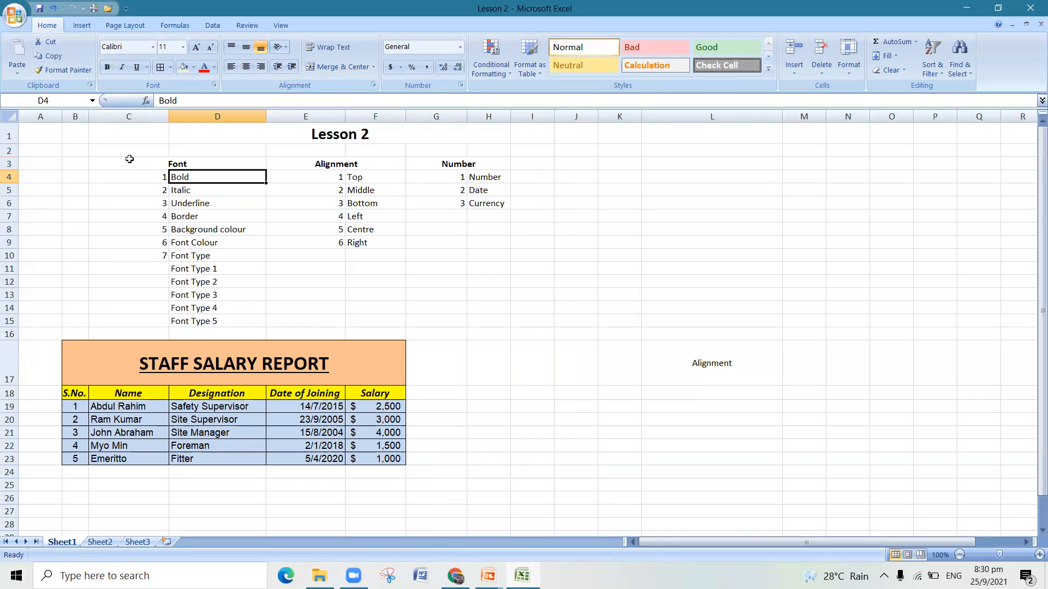
{"action": "left_click", "coordinate": [262, 217]}
{"action": "left_click", "coordinate": [252, 178]}
{"action": "left_click", "coordinate": [108, 68]}
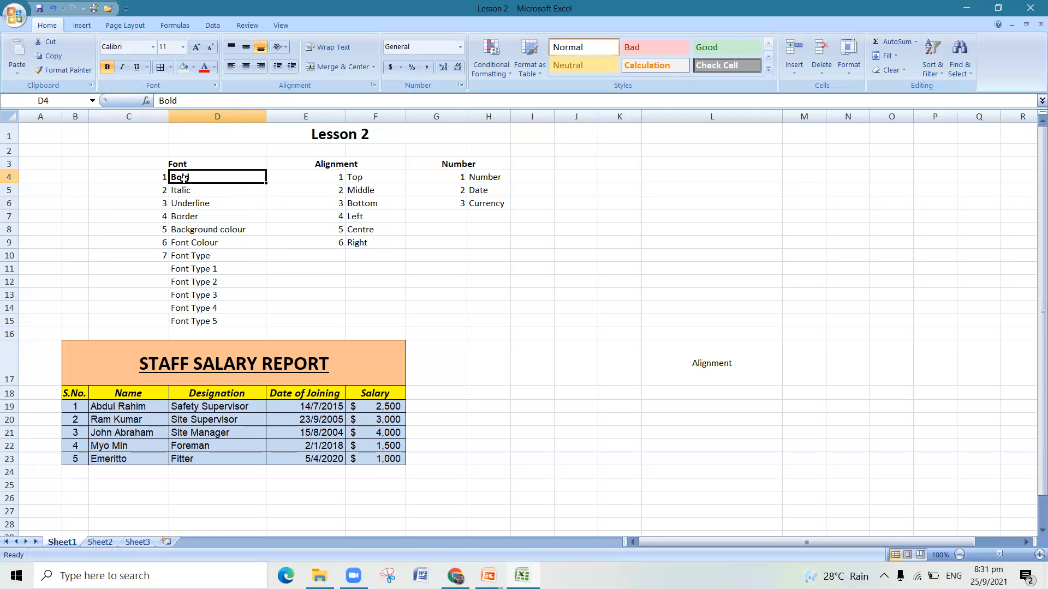
{"action": "left_click", "coordinate": [269, 245]}
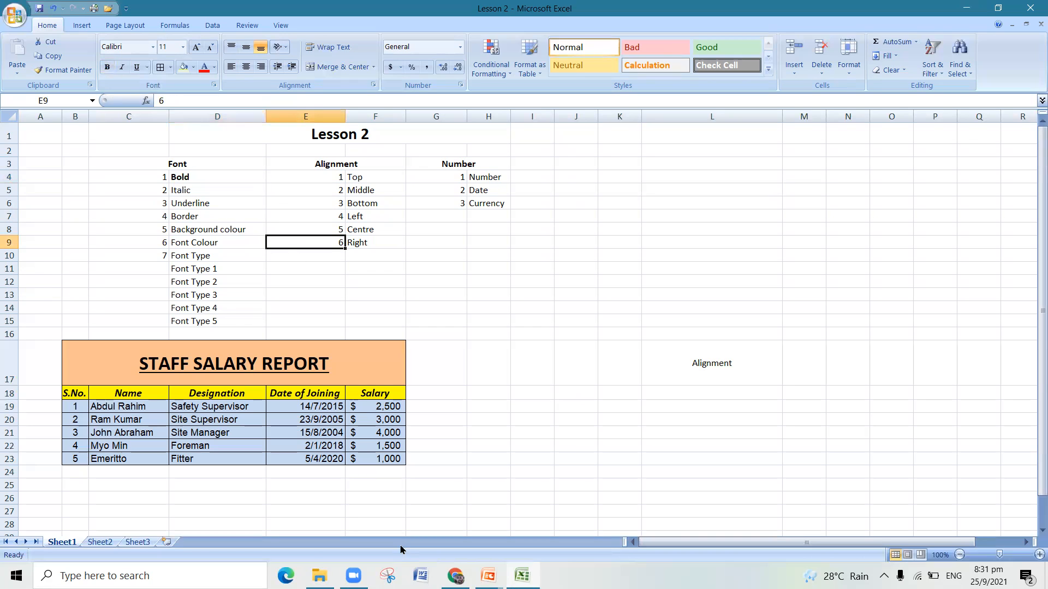
- Toggle the bold formatting of cell D4, leaving it turned off
{"action": "left_click", "coordinate": [53, 8]}
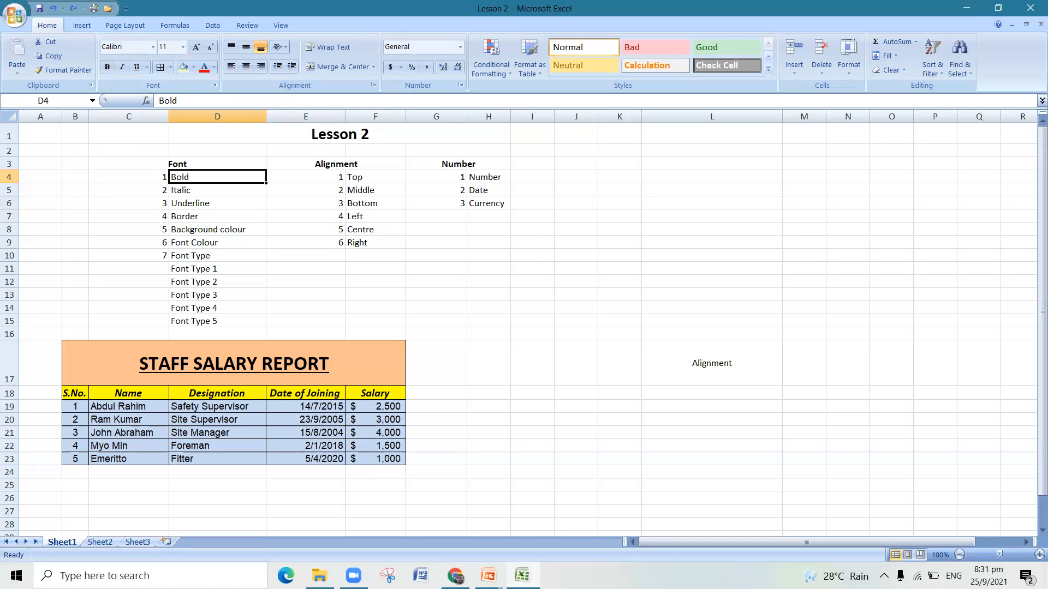
{"action": "left_click", "coordinate": [108, 68]}
{"action": "left_click", "coordinate": [107, 71]}
{"action": "left_click", "coordinate": [108, 72]}
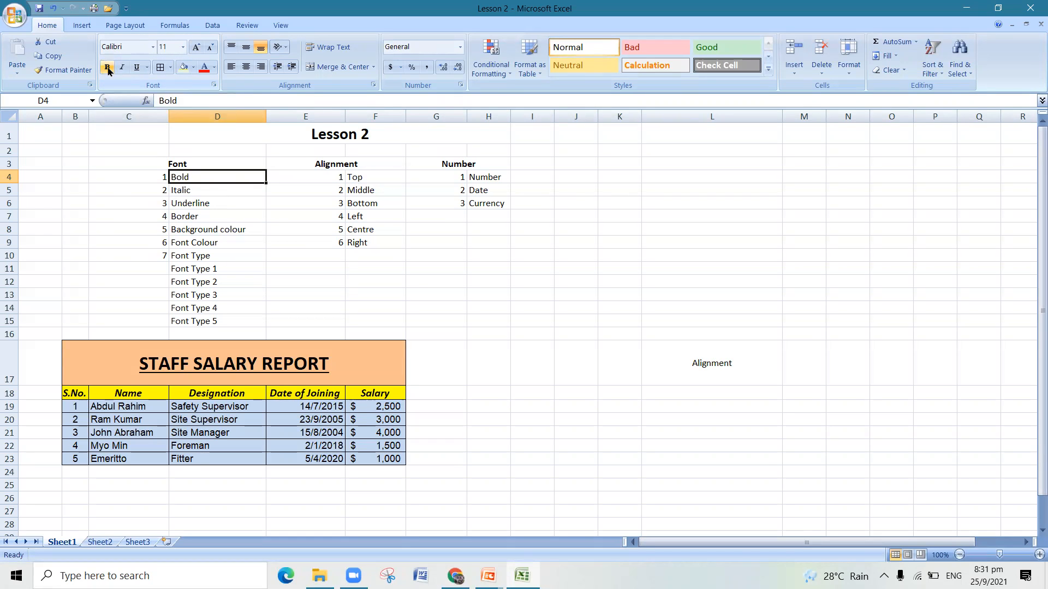
{"action": "left_click", "coordinate": [270, 255]}
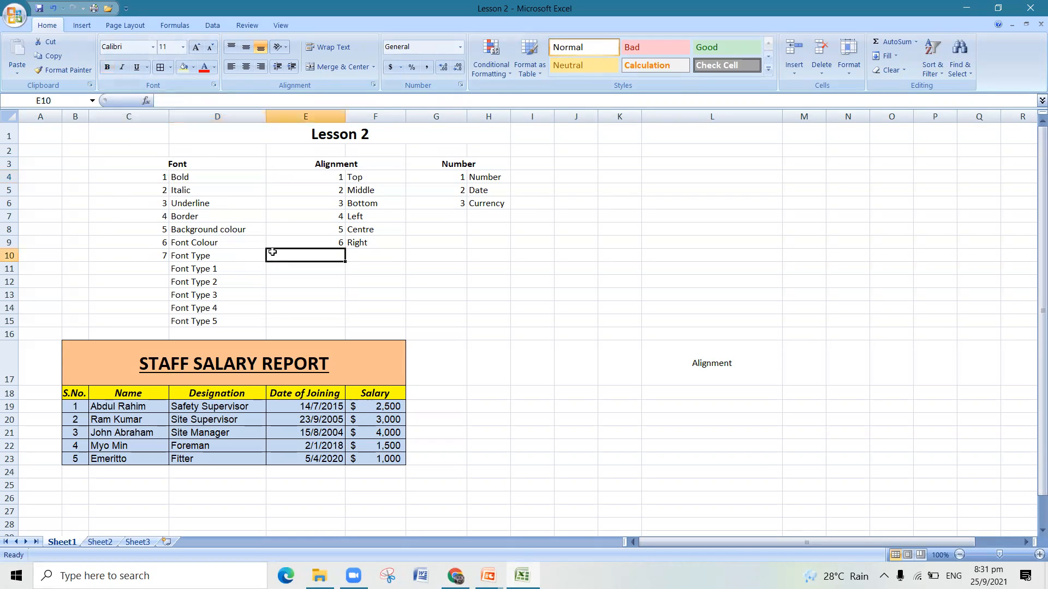
- Apply bold formatting to the "Bold" entry in cell D4
{"action": "left_click", "coordinate": [234, 179]}
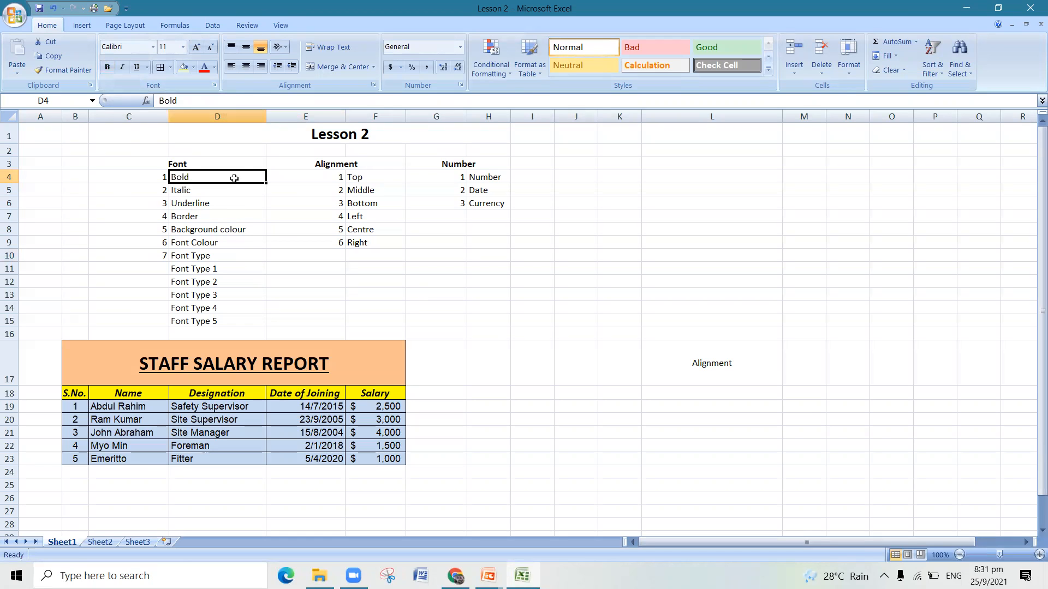
{"action": "left_click", "coordinate": [109, 66]}
{"action": "left_click", "coordinate": [326, 267]}
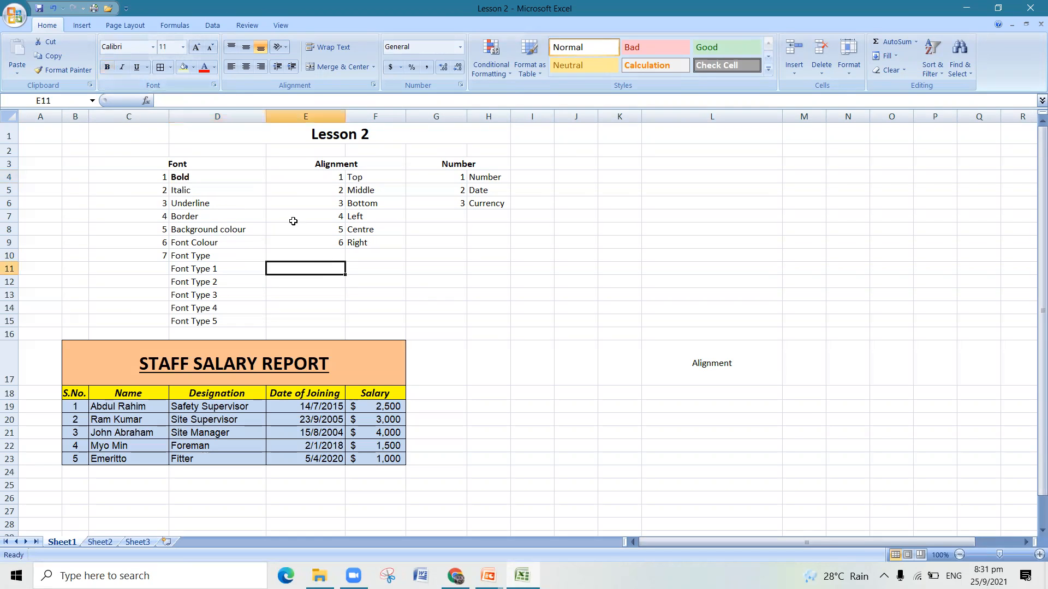
- Italicize the "Italic" entry in cell D5 of the Font list
{"action": "left_click", "coordinate": [237, 190]}
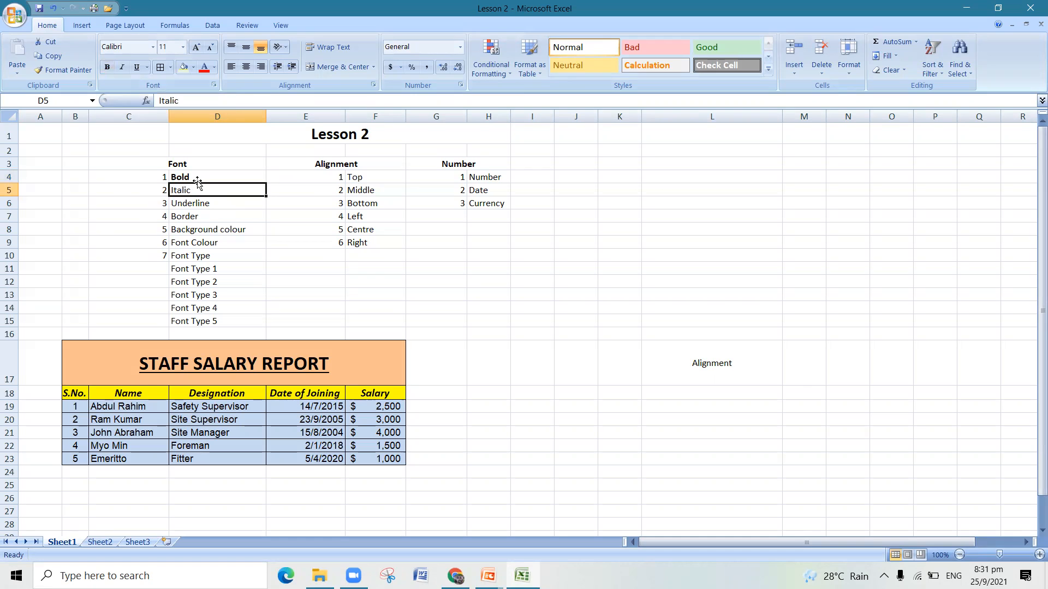
{"action": "left_click", "coordinate": [122, 72]}
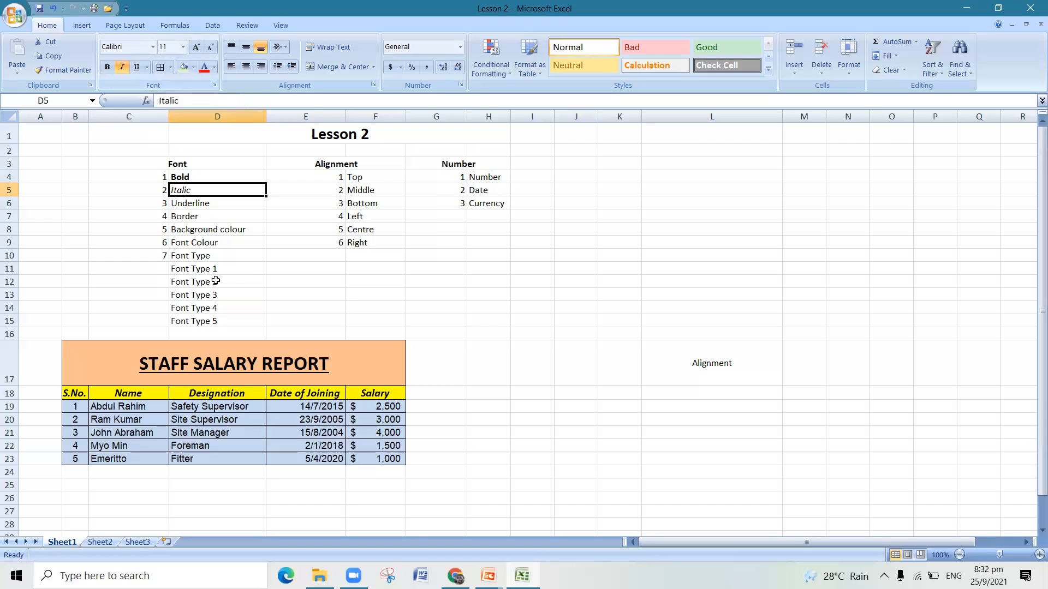
{"action": "left_click", "coordinate": [275, 268]}
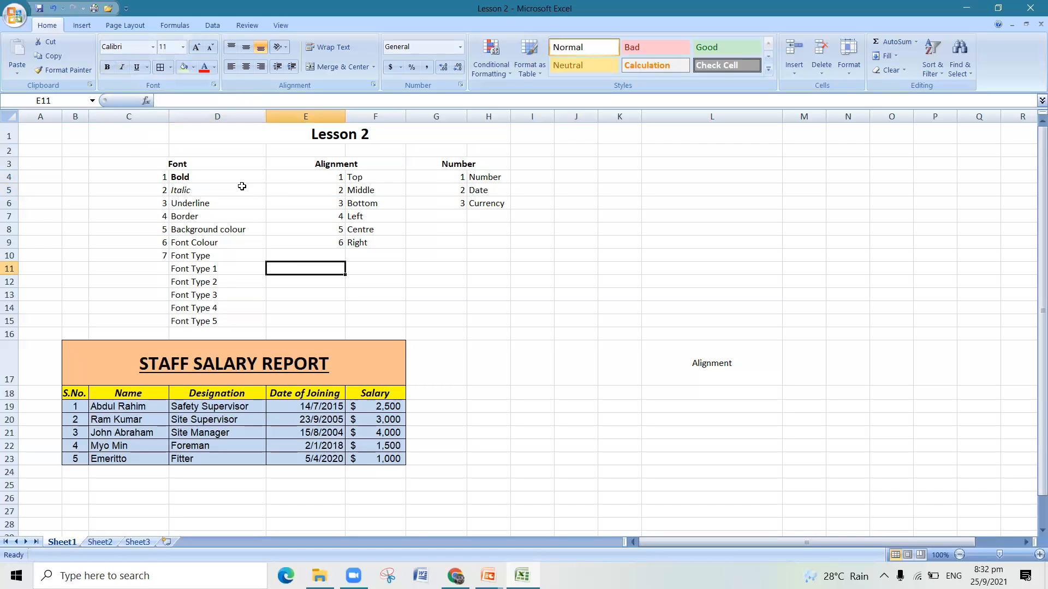
- Turn the italic formatting of cell D5 off and on again
{"action": "left_click", "coordinate": [241, 189]}
{"action": "left_click", "coordinate": [124, 69]}
{"action": "left_click", "coordinate": [123, 70]}
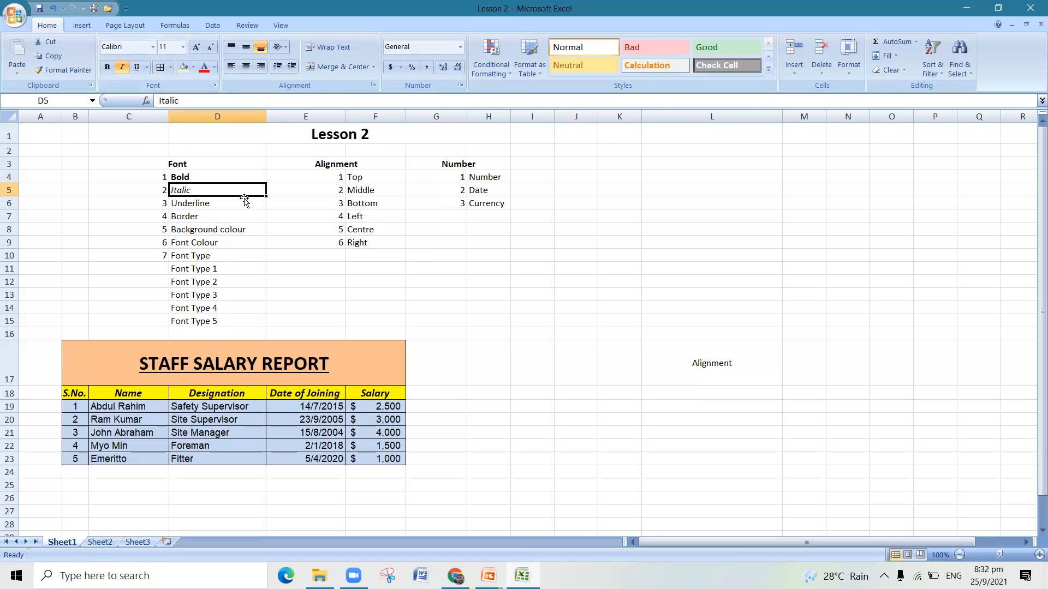
- Apply a single underline to the "Underline" entry in cell D6
{"action": "left_click", "coordinate": [244, 203]}
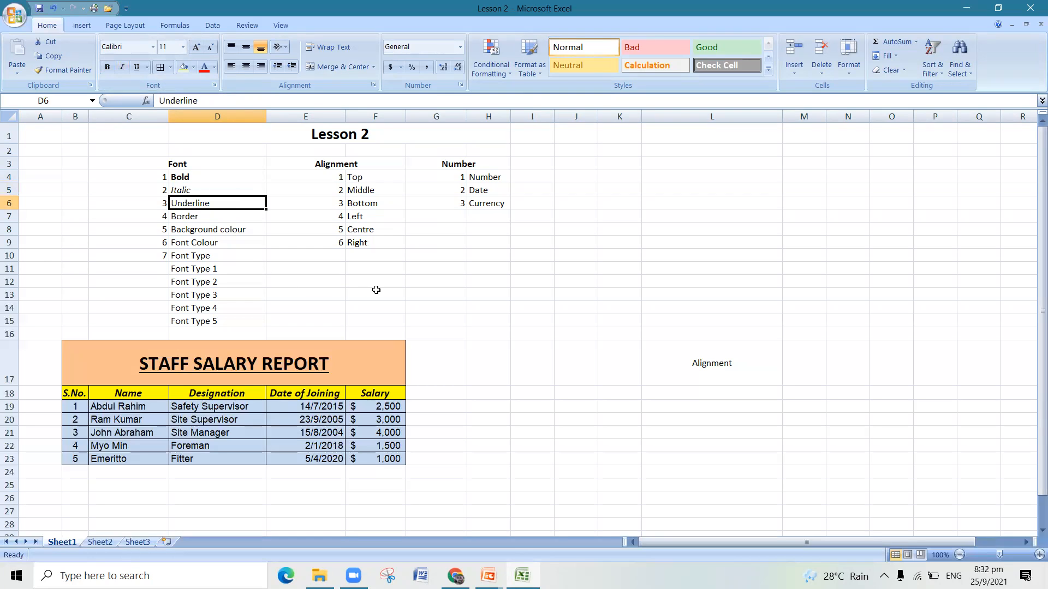
{"action": "left_click", "coordinate": [252, 265]}
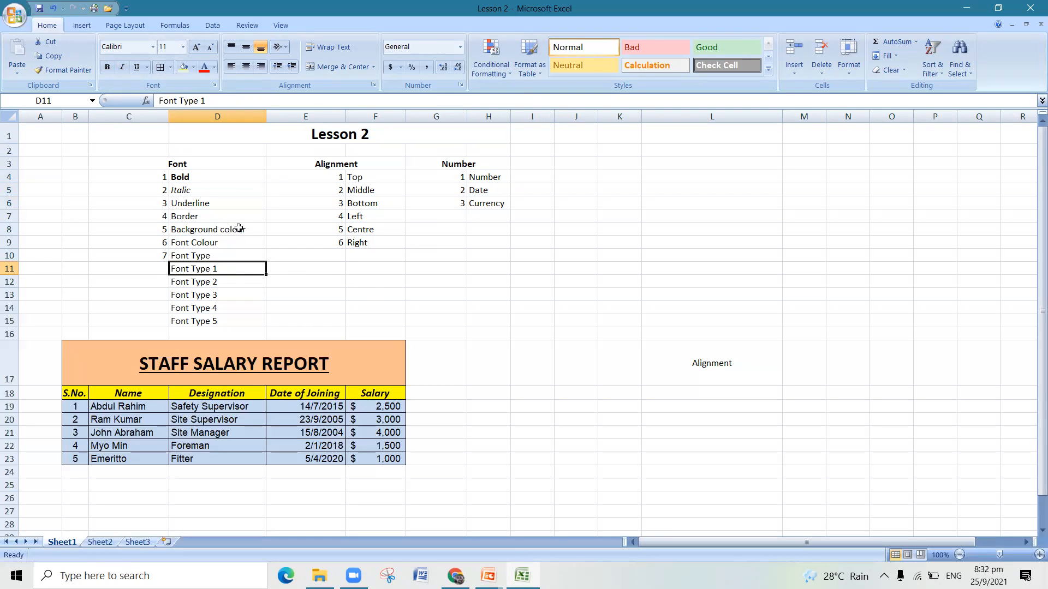
{"action": "left_click", "coordinate": [239, 200]}
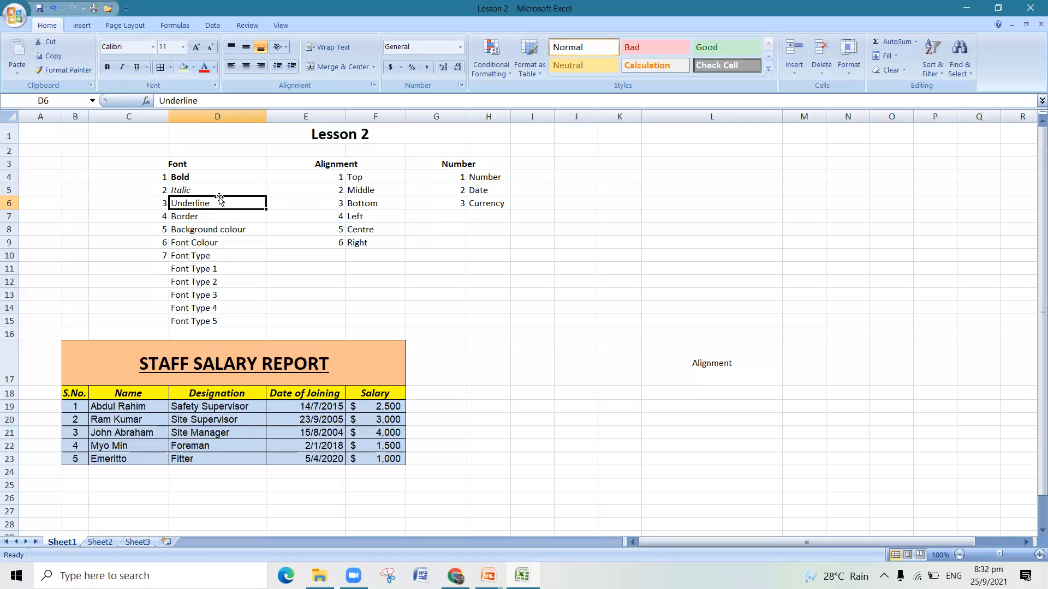
{"action": "left_click", "coordinate": [135, 70]}
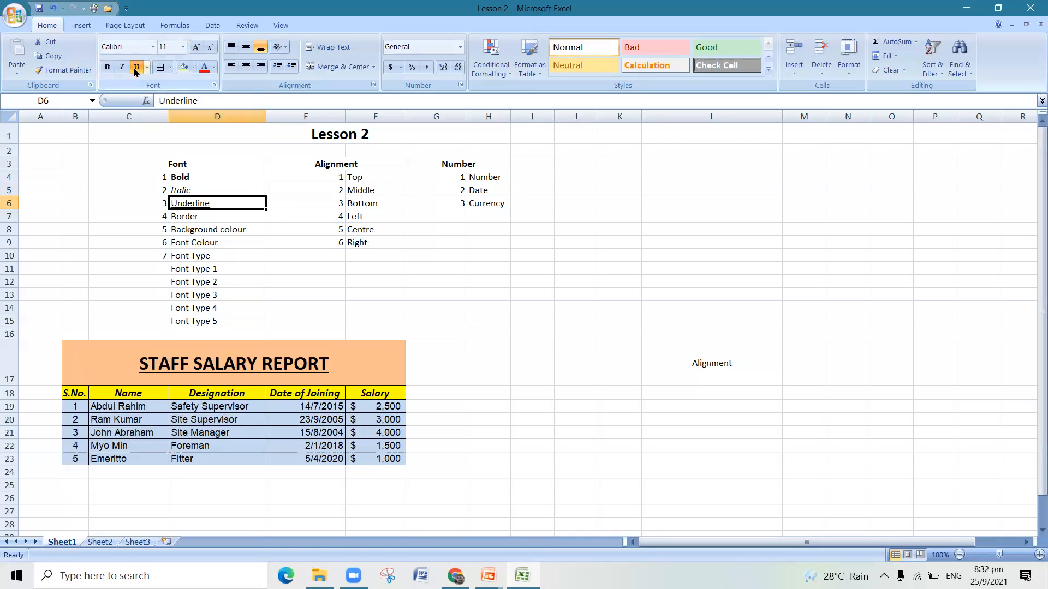
{"action": "left_click", "coordinate": [301, 279]}
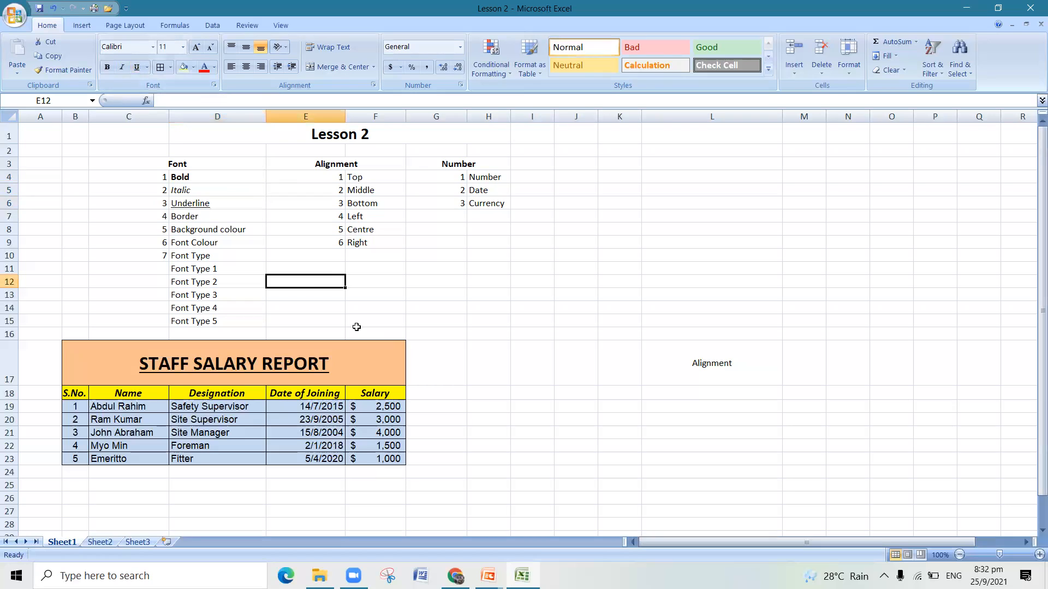
- Toggle the underline of cell D6 off and on, and change it to Double Underline
{"action": "left_click", "coordinate": [219, 200]}
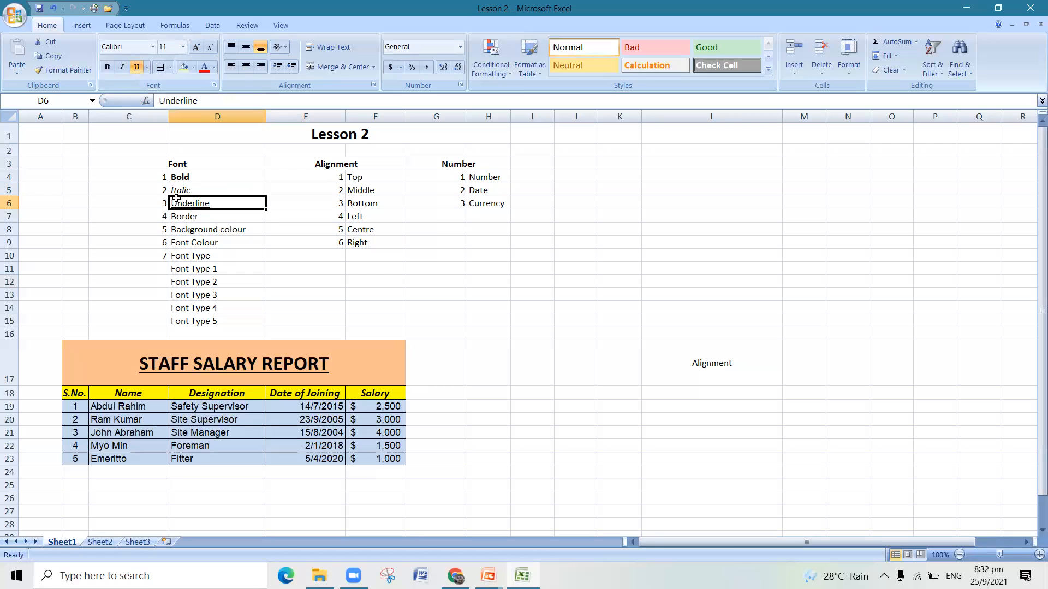
{"action": "left_click", "coordinate": [136, 67]}
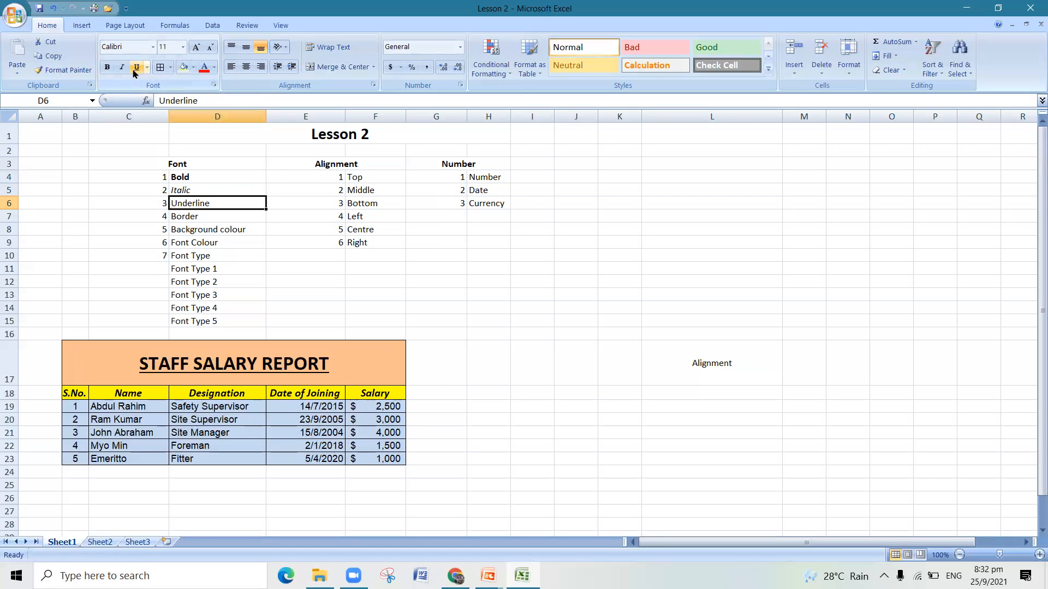
{"action": "left_click", "coordinate": [134, 70]}
{"action": "left_click", "coordinate": [148, 68]}
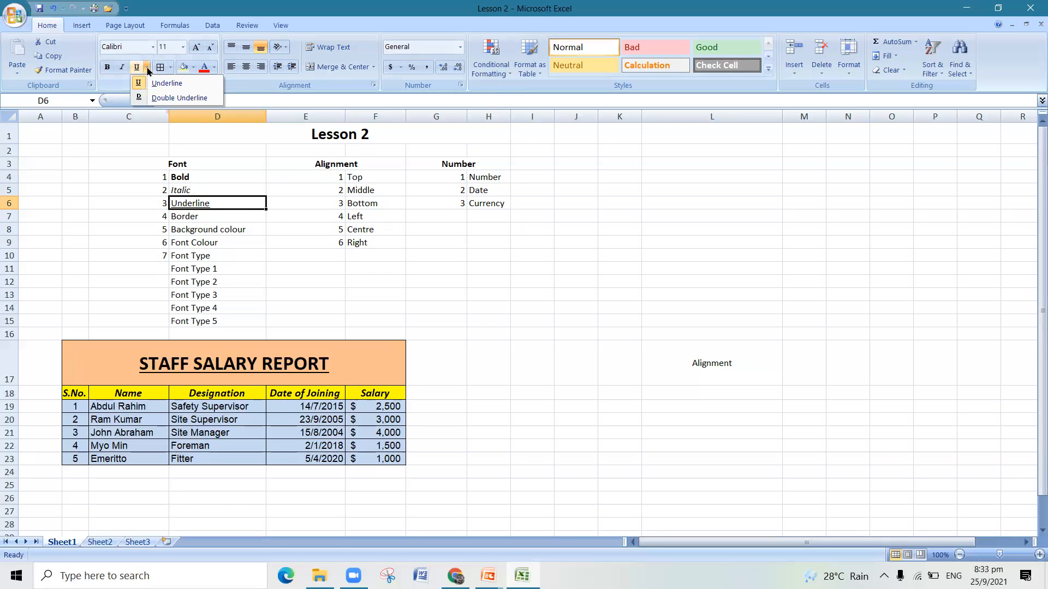
{"action": "left_click", "coordinate": [178, 98]}
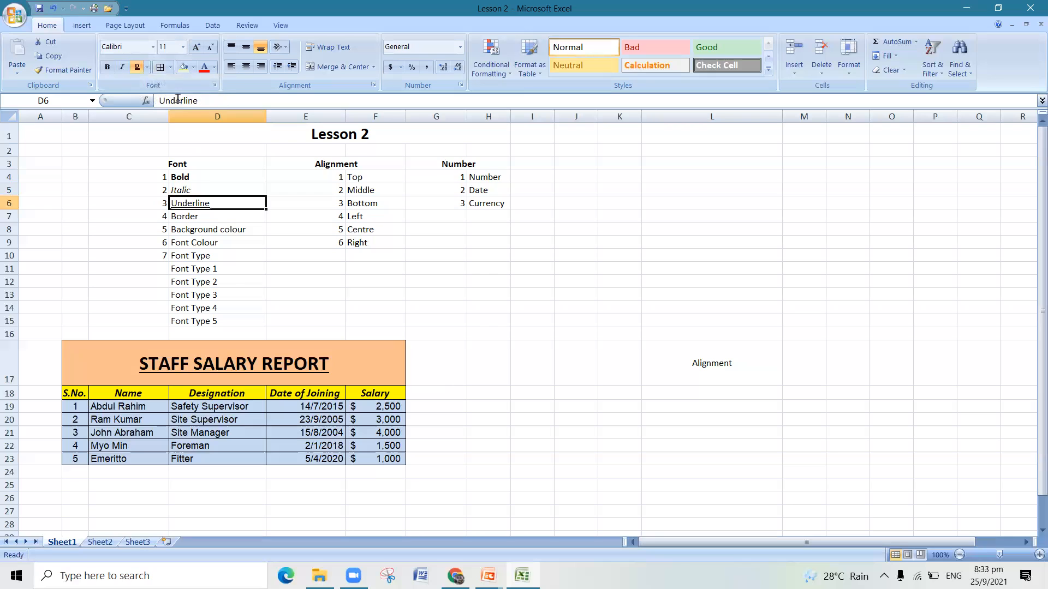
{"action": "left_click", "coordinate": [232, 270]}
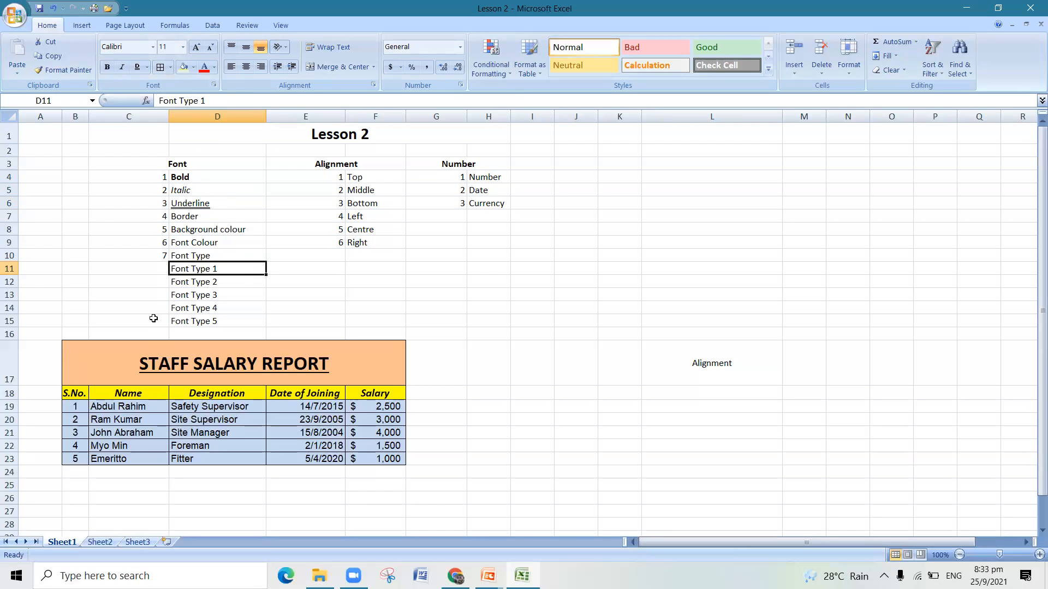
- Add a Thick Box Border around the "Border" entry in cell D7
{"action": "left_click", "coordinate": [216, 216]}
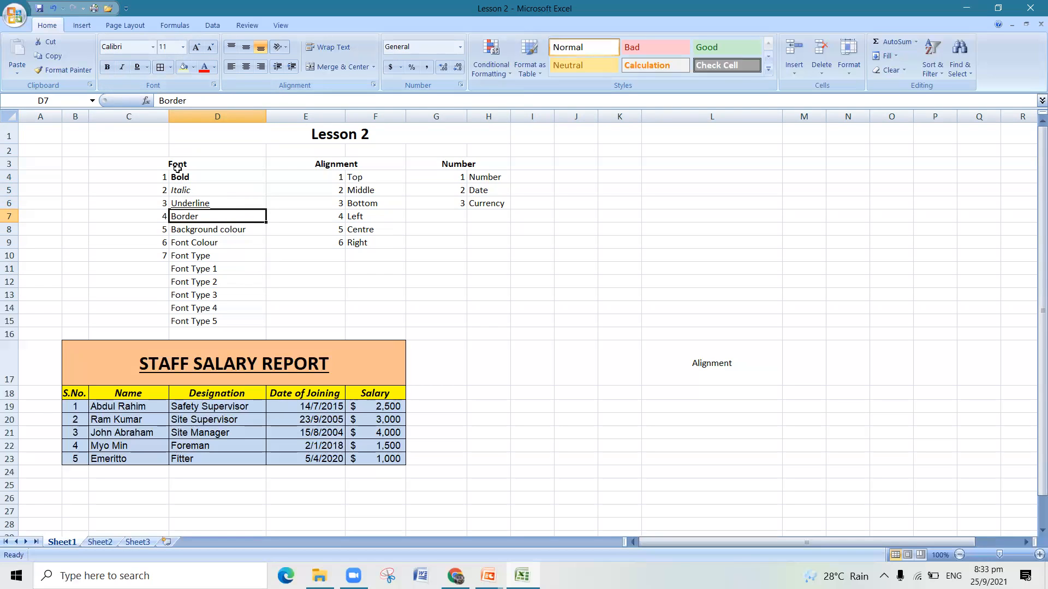
{"action": "left_click", "coordinate": [170, 68]}
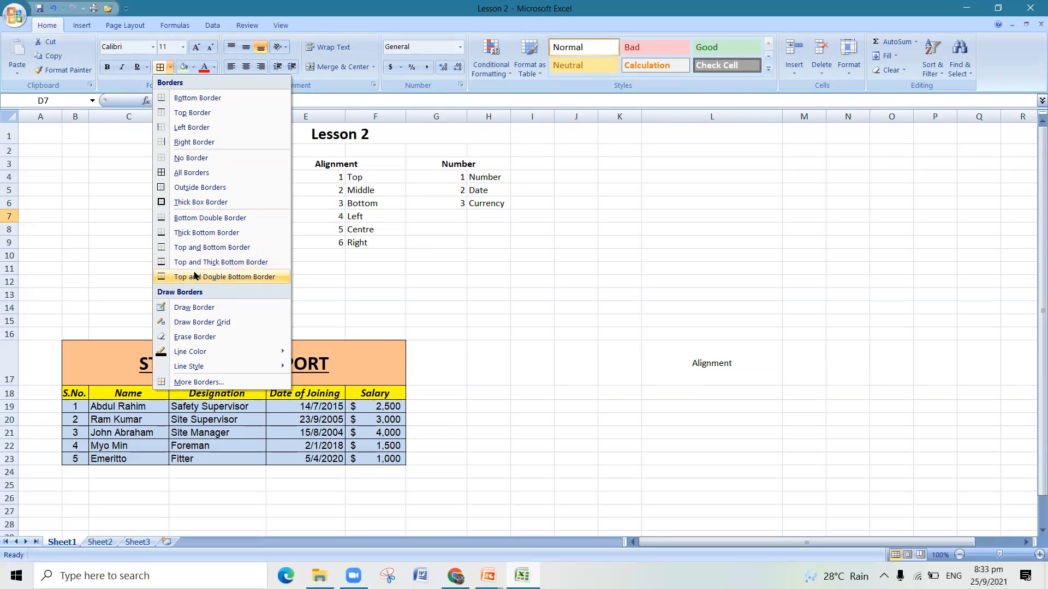
{"action": "left_click", "coordinate": [201, 202]}
{"action": "left_click", "coordinate": [355, 293]}
{"action": "left_click", "coordinate": [354, 284]}
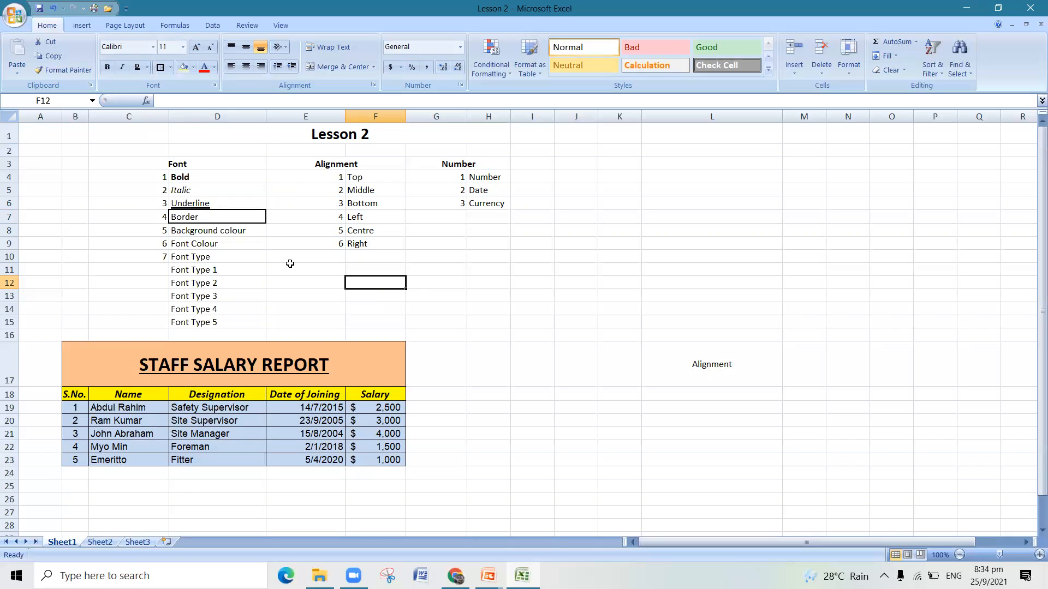
- Fill the "Background colour" cell D8 with the standard yellow colour
{"action": "left_click", "coordinate": [242, 231]}
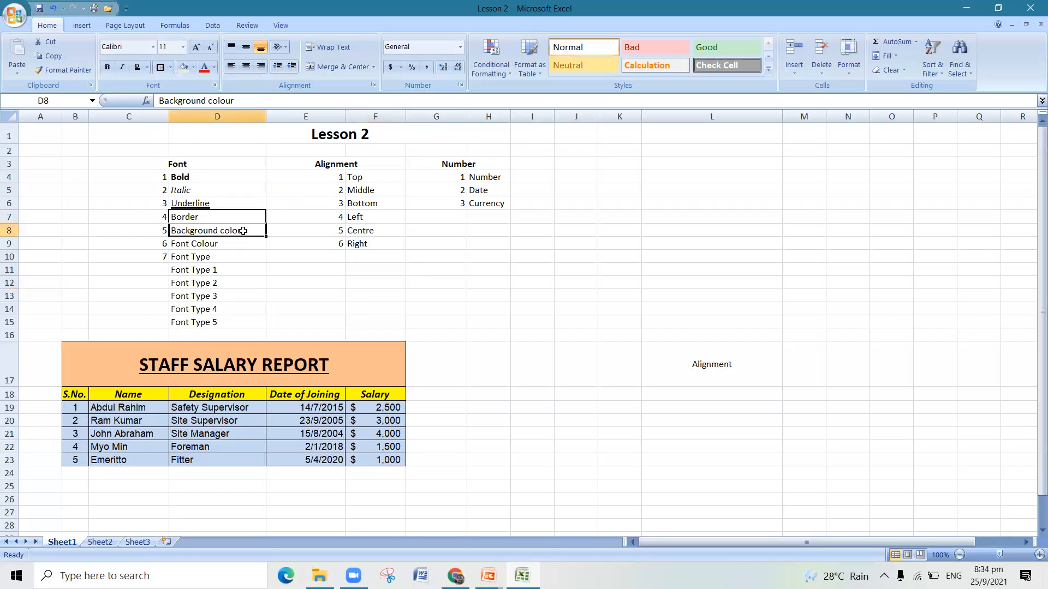
{"action": "left_click", "coordinate": [268, 287]}
{"action": "left_click", "coordinate": [259, 227]}
{"action": "left_click", "coordinate": [193, 72]}
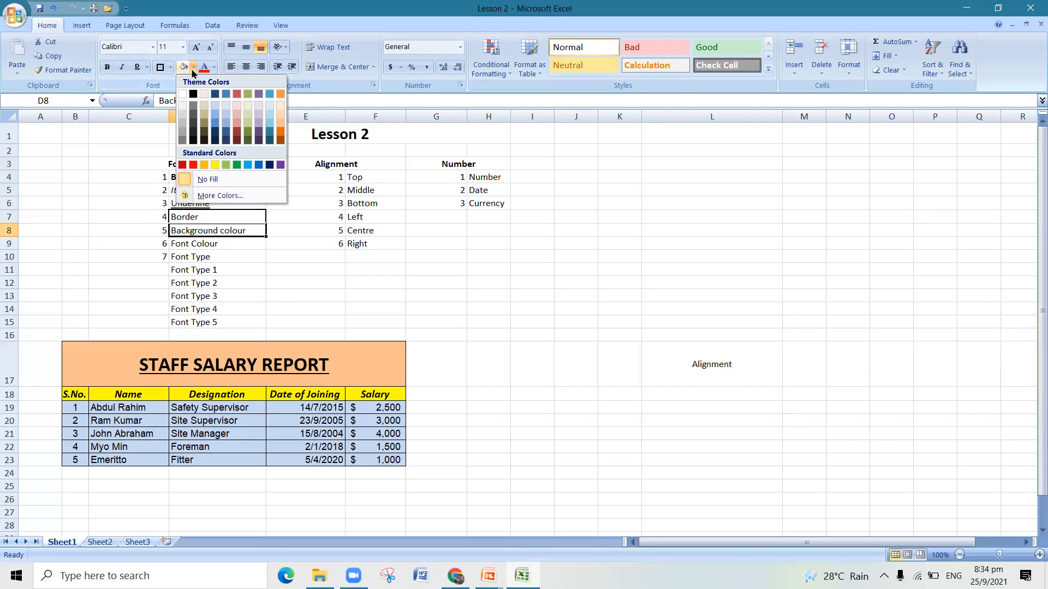
{"action": "left_click", "coordinate": [215, 166]}
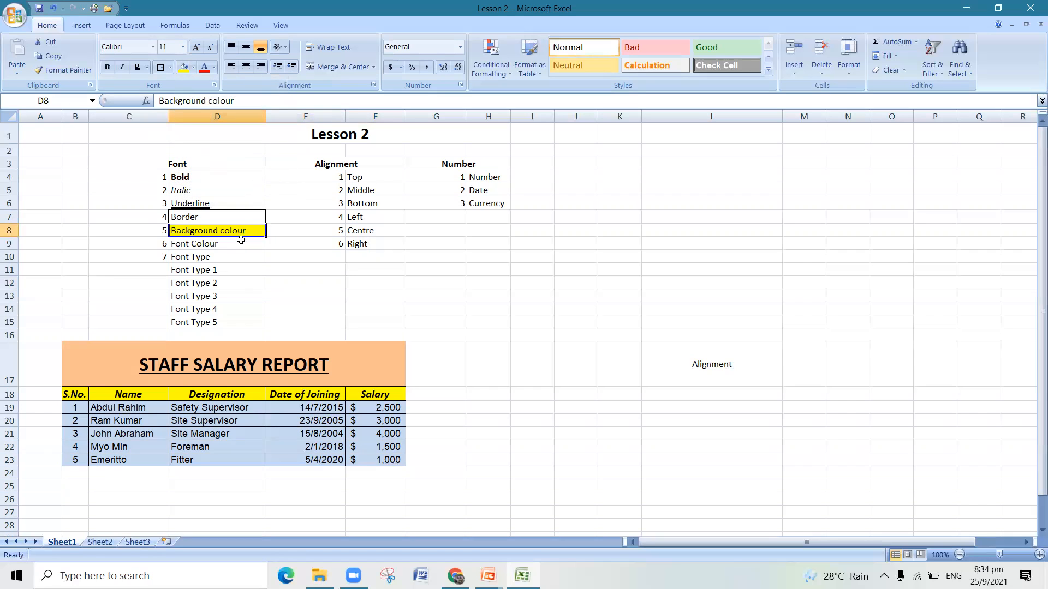
- Change the fill of the "Background colour" cell D8 to a light magenta from the extended colour palette
{"action": "left_click", "coordinate": [248, 257]}
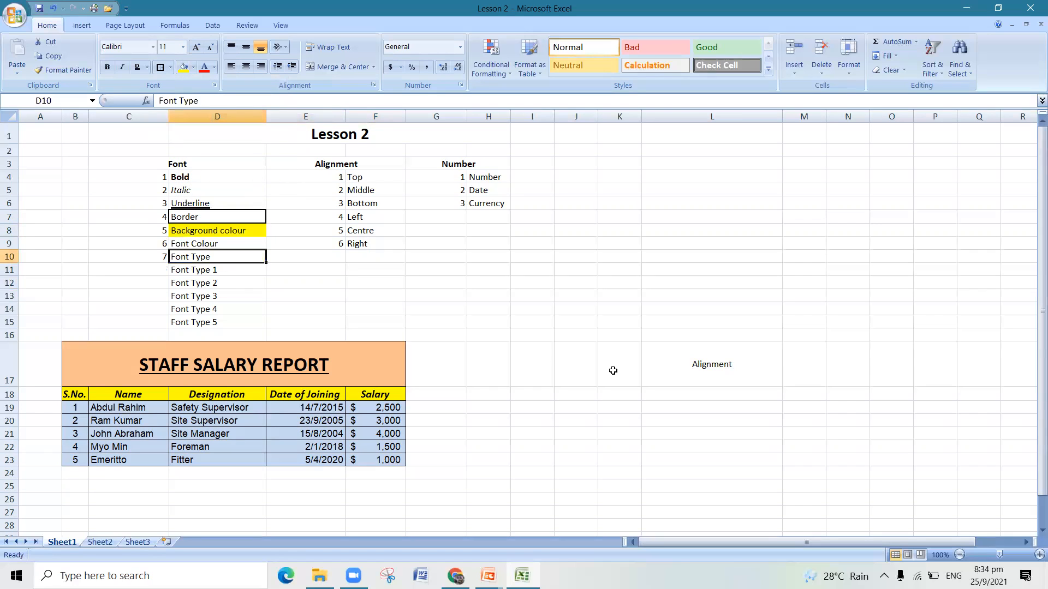
{"action": "left_click", "coordinate": [256, 233]}
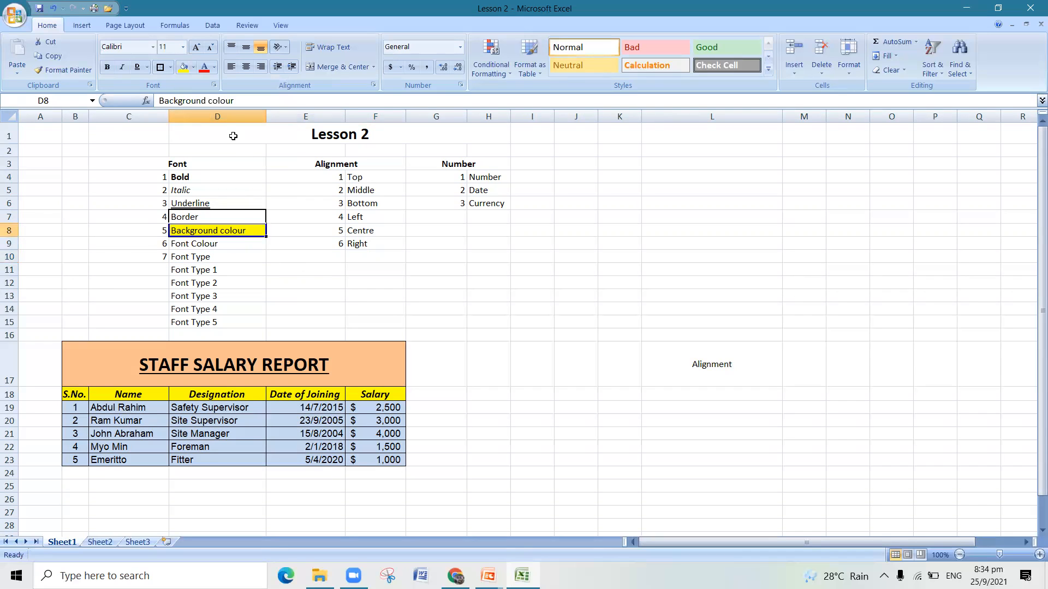
{"action": "left_click", "coordinate": [193, 66]}
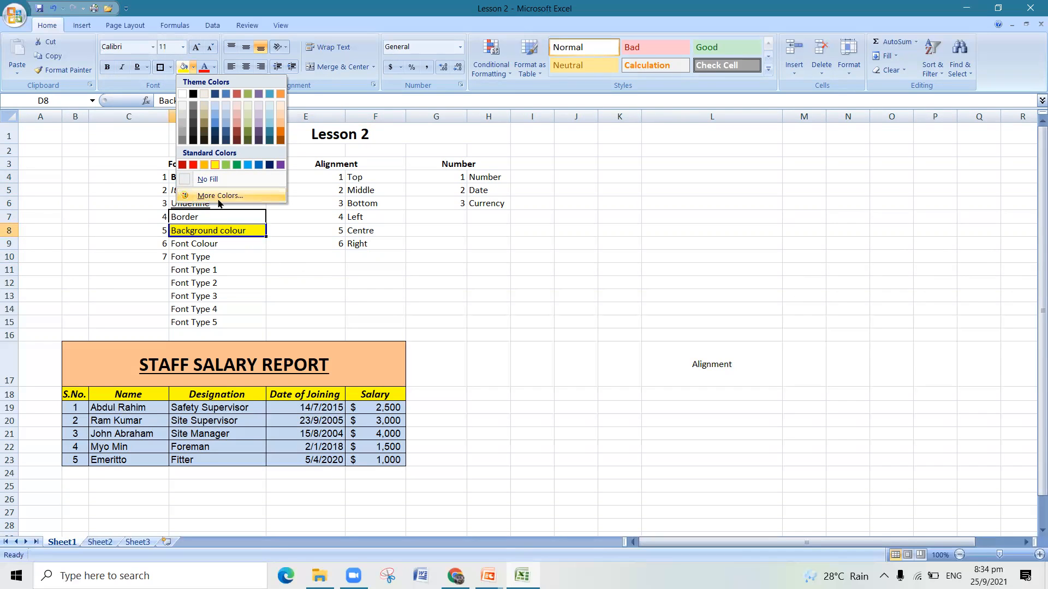
{"action": "left_click", "coordinate": [239, 198]}
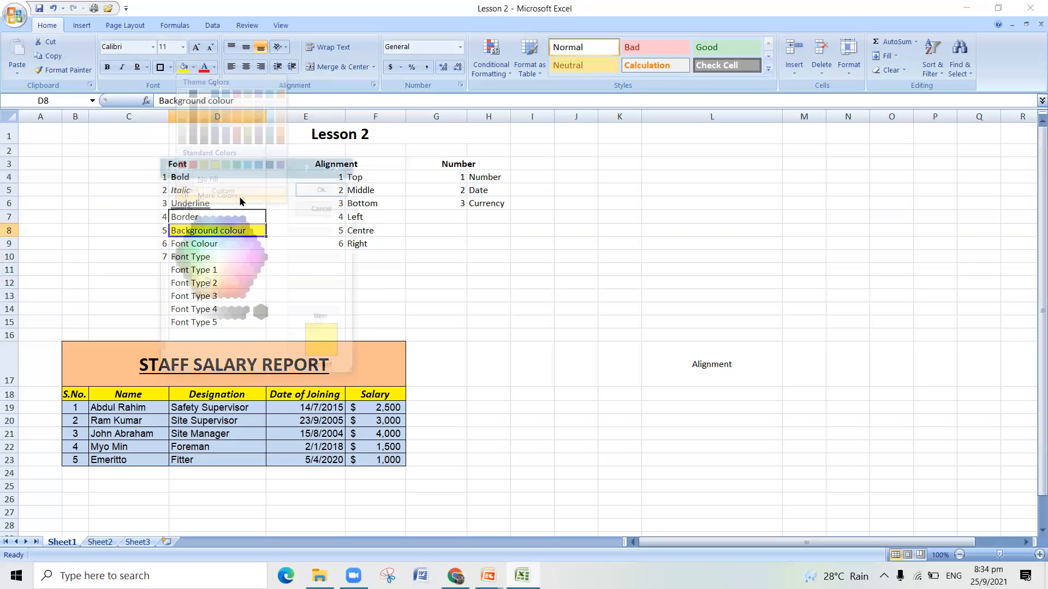
{"action": "left_click", "coordinate": [208, 277]}
{"action": "left_click", "coordinate": [234, 258]}
{"action": "left_click", "coordinate": [211, 284]}
{"action": "left_click", "coordinate": [189, 260]}
{"action": "left_click", "coordinate": [212, 241]}
{"action": "left_click", "coordinate": [231, 264]}
{"action": "mouse_move", "coordinate": [228, 265]}
{"action": "left_mouse_down"}
{"action": "mouse_move", "coordinate": [241, 270]}
{"action": "mouse_move", "coordinate": [245, 245]}
{"action": "mouse_move", "coordinate": [242, 262]}
{"action": "left_mouse_up"}
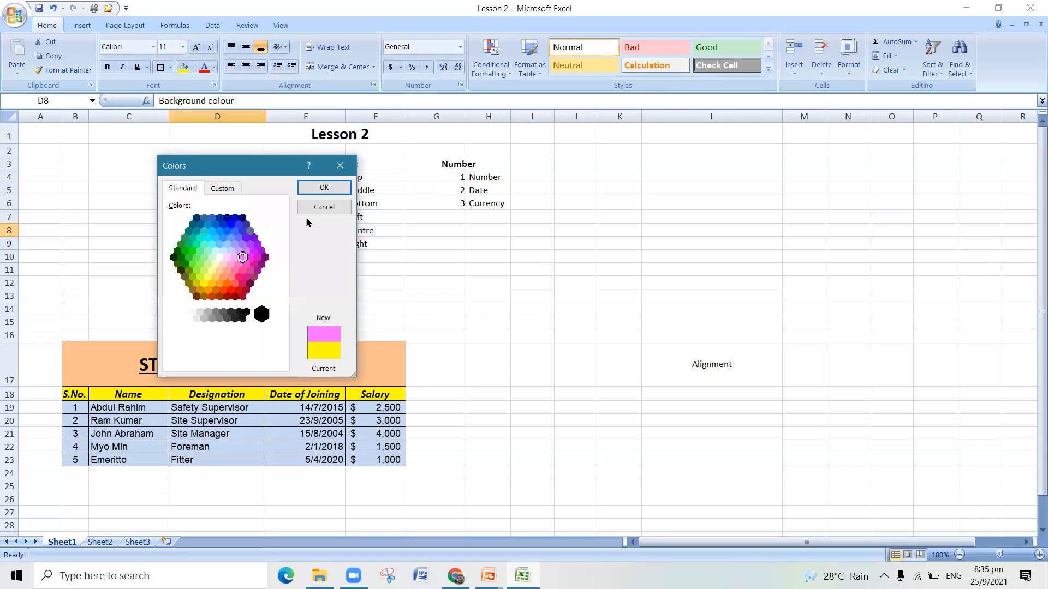
{"action": "left_click", "coordinate": [347, 186]}
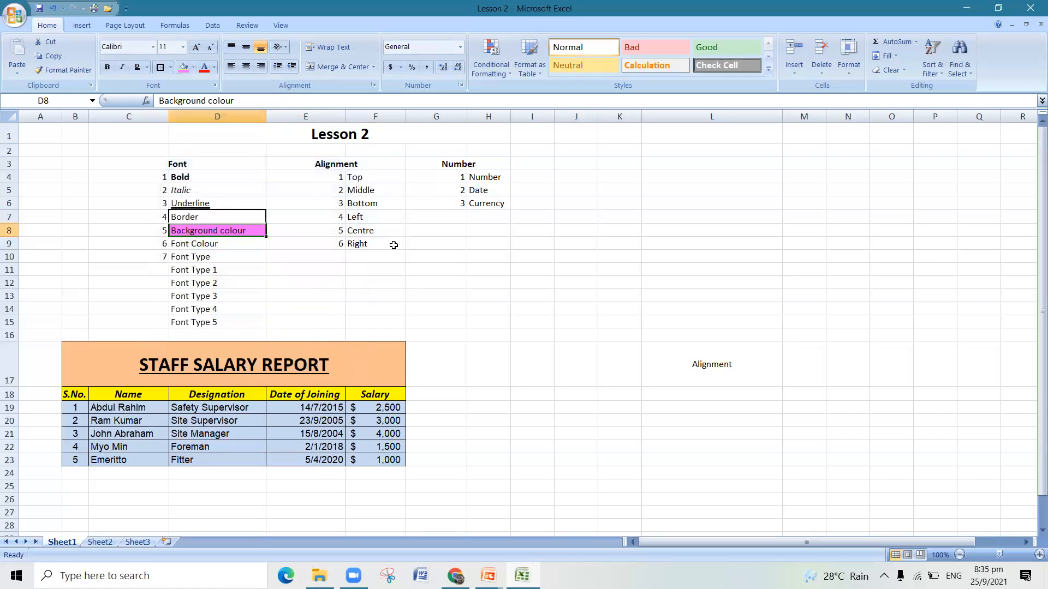
{"action": "left_click", "coordinate": [393, 296]}
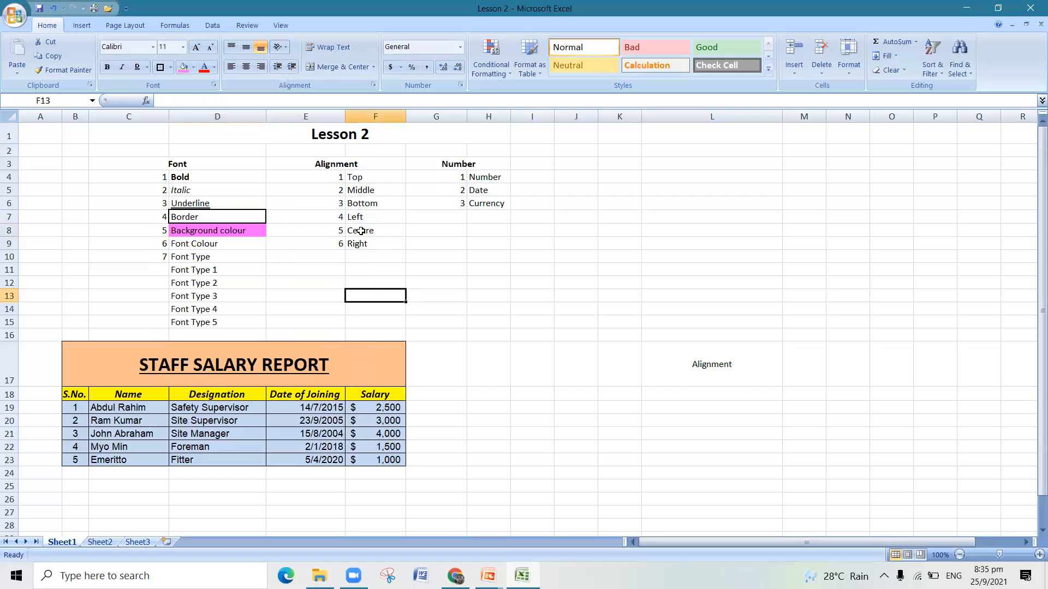
{"action": "left_click", "coordinate": [194, 67]}
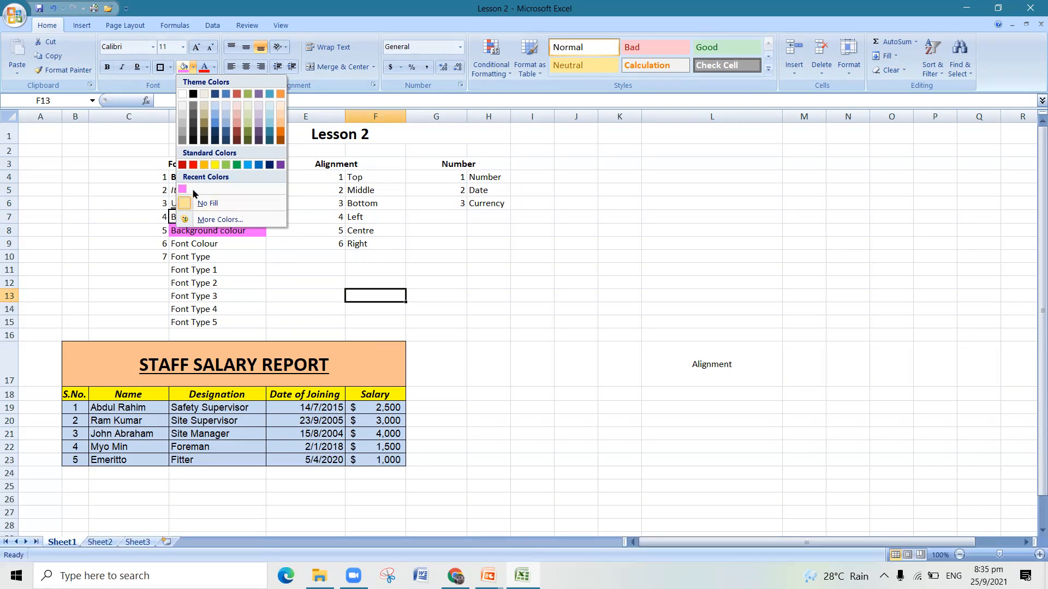
{"action": "left_click", "coordinate": [297, 270]}
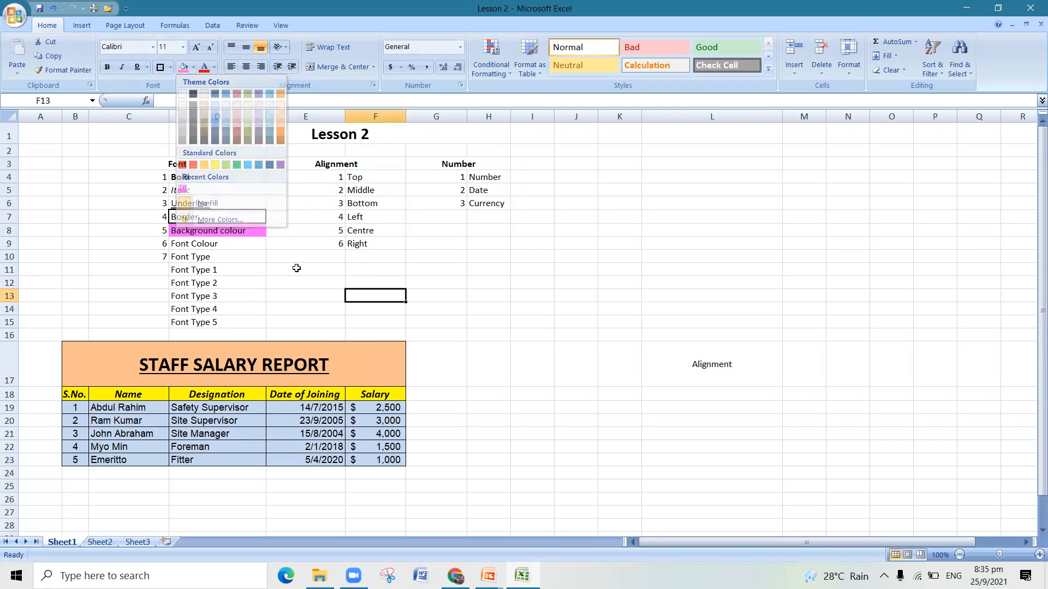
- Set the font colour of the "Font Colour" entry in cell D9 to the standard red
{"action": "left_click", "coordinate": [255, 244]}
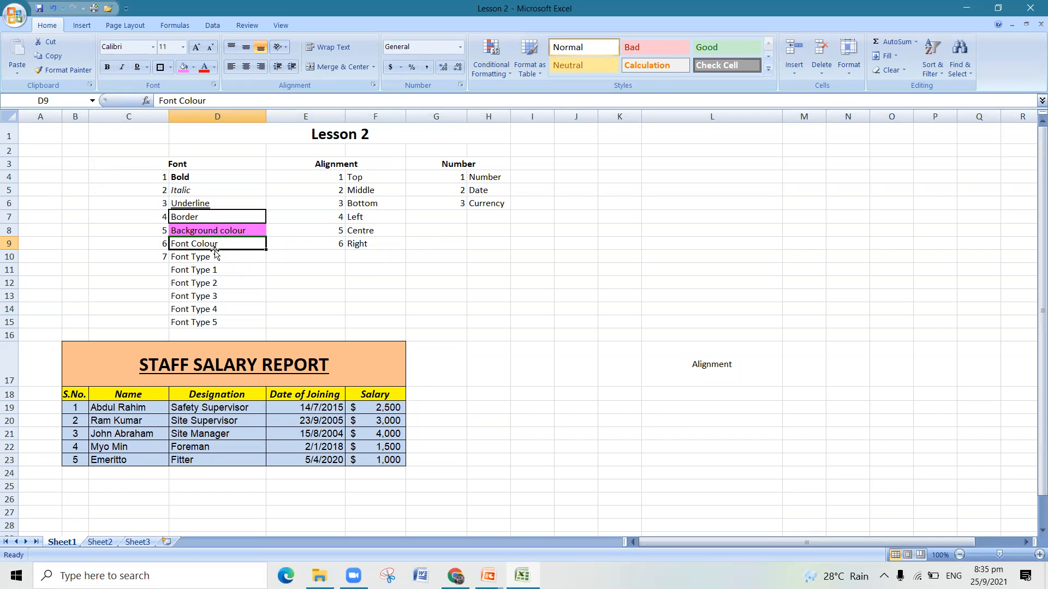
{"action": "left_click", "coordinate": [213, 67]}
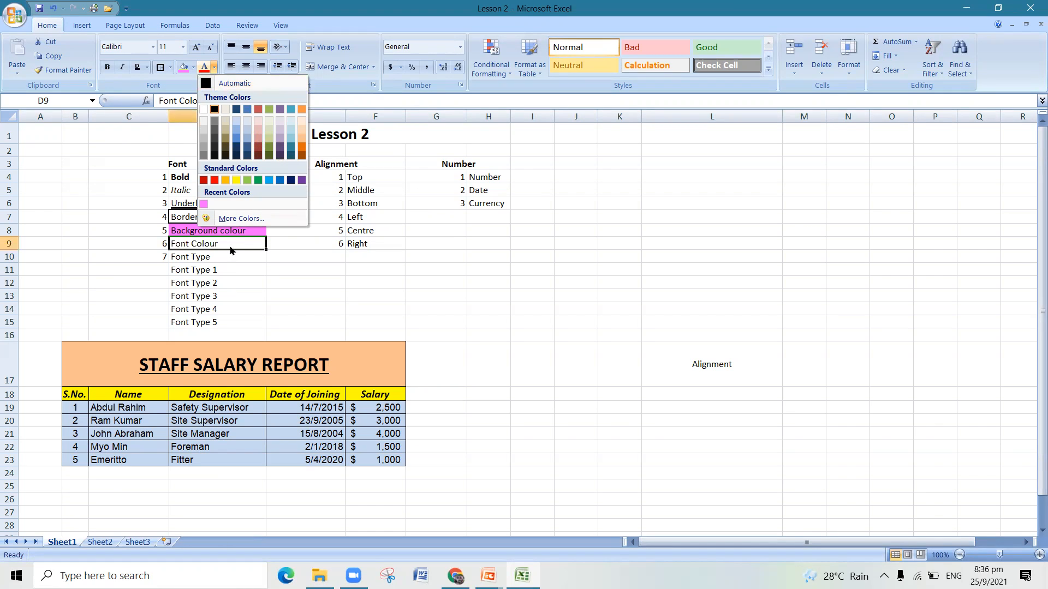
{"action": "left_click", "coordinate": [214, 180]}
{"action": "left_click", "coordinate": [255, 279]}
{"action": "left_click", "coordinate": [239, 245]}
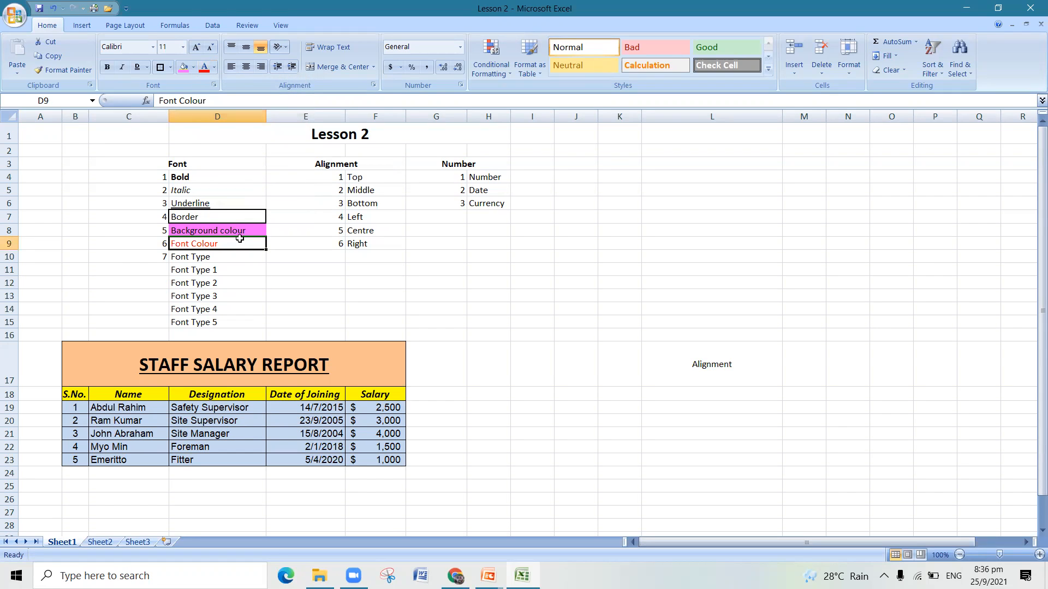
- Browse the available fonts for the "Font Type" entry in cell D10 without applying one
{"action": "left_click", "coordinate": [209, 257]}
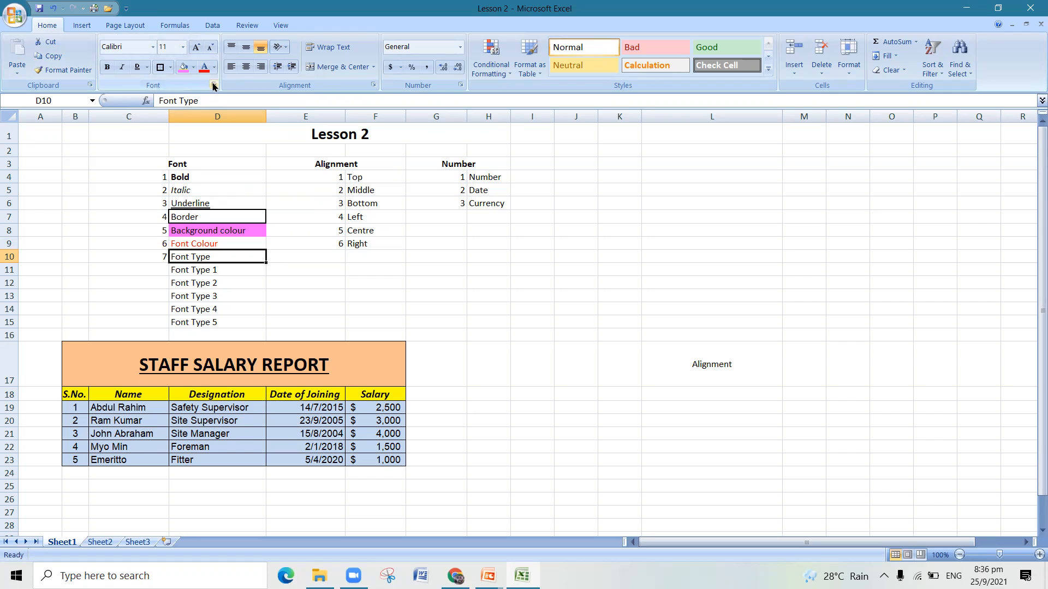
{"action": "left_click", "coordinate": [152, 48]}
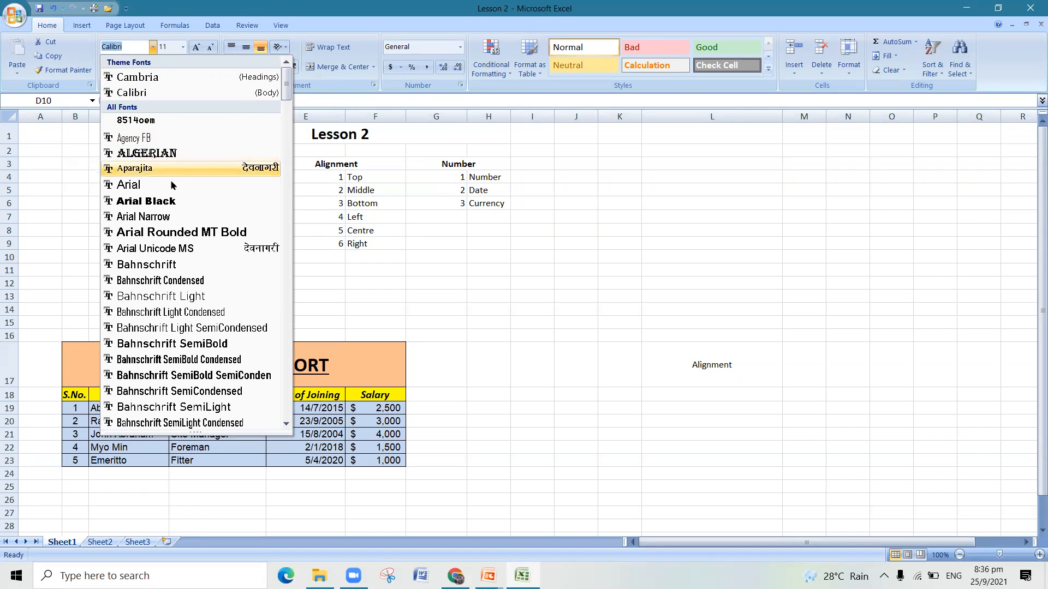
{"action": "scroll", "coordinate": [184, 293], "scroll_direction": "down", "scroll_amount": 3}
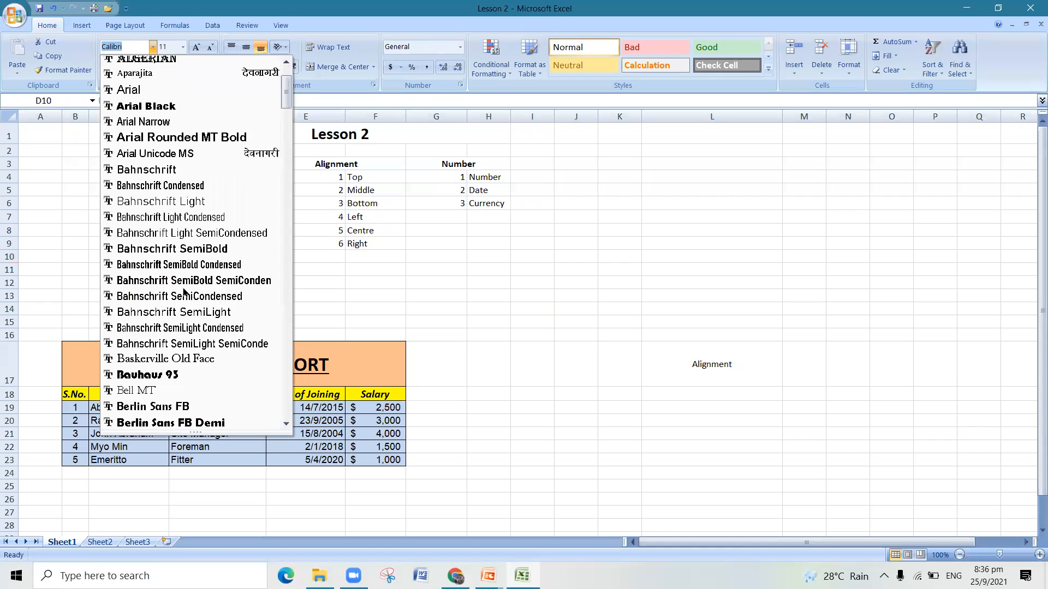
{"action": "scroll", "coordinate": [188, 360], "scroll_direction": "down", "scroll_amount": 3}
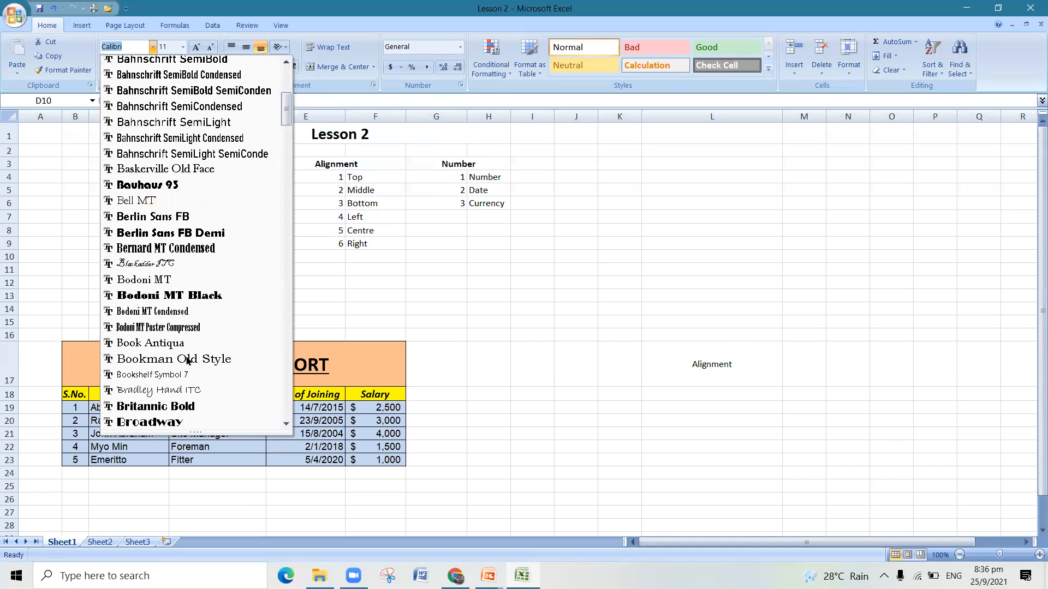
{"action": "scroll", "coordinate": [224, 347], "scroll_direction": "up", "scroll_amount": 6}
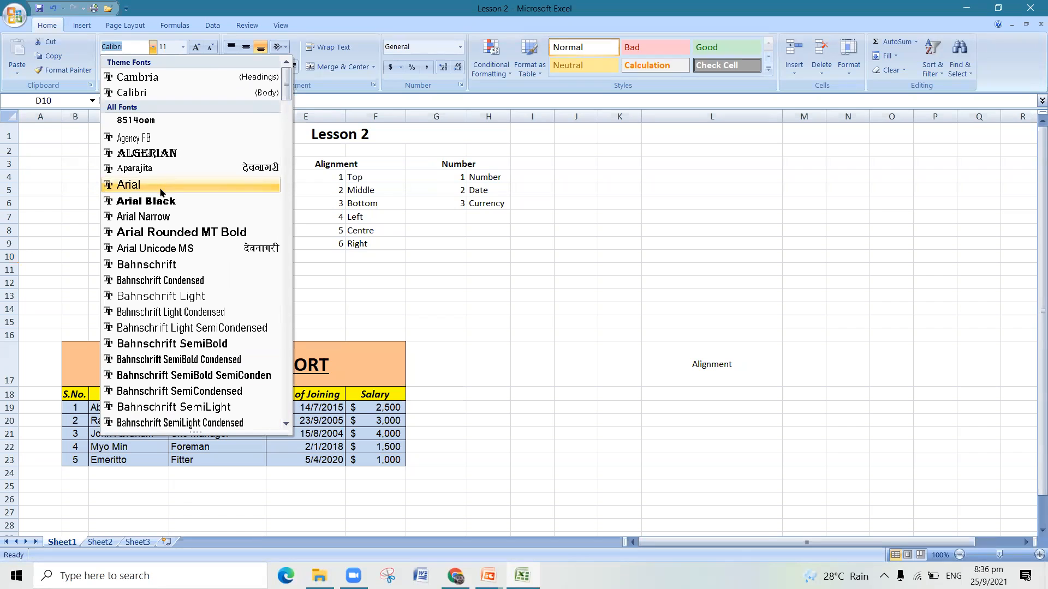
{"action": "scroll", "coordinate": [177, 298], "scroll_direction": "down", "scroll_amount": 2}
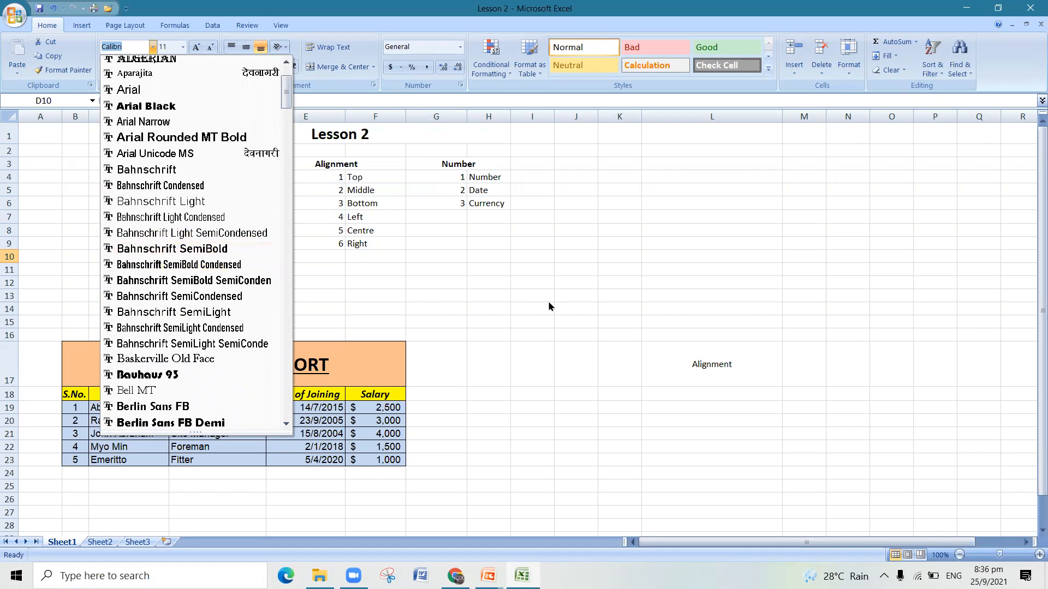
{"action": "left_click", "coordinate": [522, 306]}
- Set the font of the "Font Type 1" entry in cell D11 to Arial
{"action": "left_click", "coordinate": [220, 278]}
{"action": "left_click", "coordinate": [245, 270]}
{"action": "left_click", "coordinate": [153, 47]}
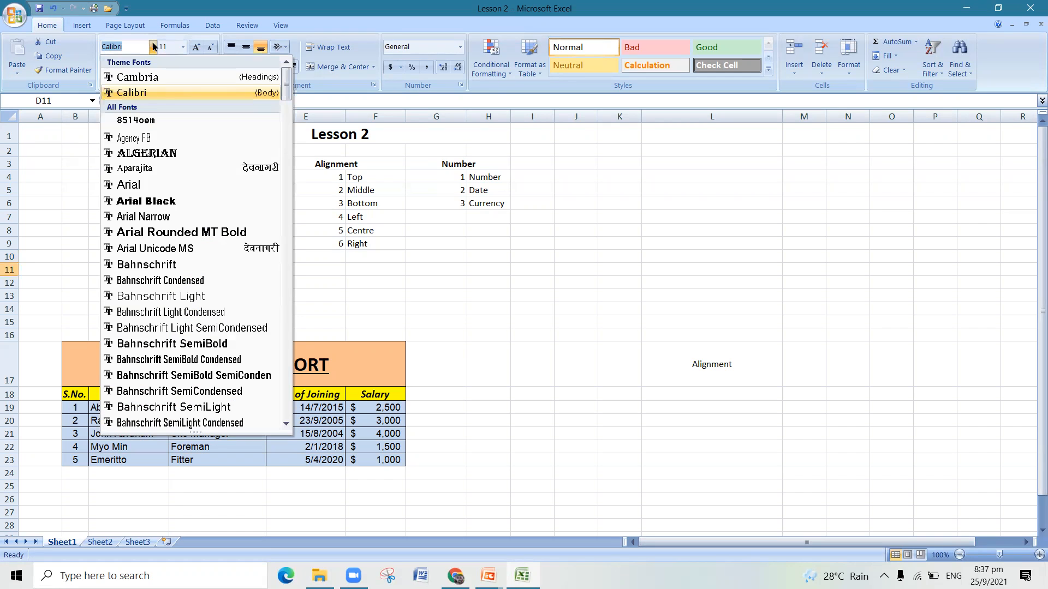
{"action": "left_click", "coordinate": [153, 186]}
{"action": "left_click", "coordinate": [337, 306]}
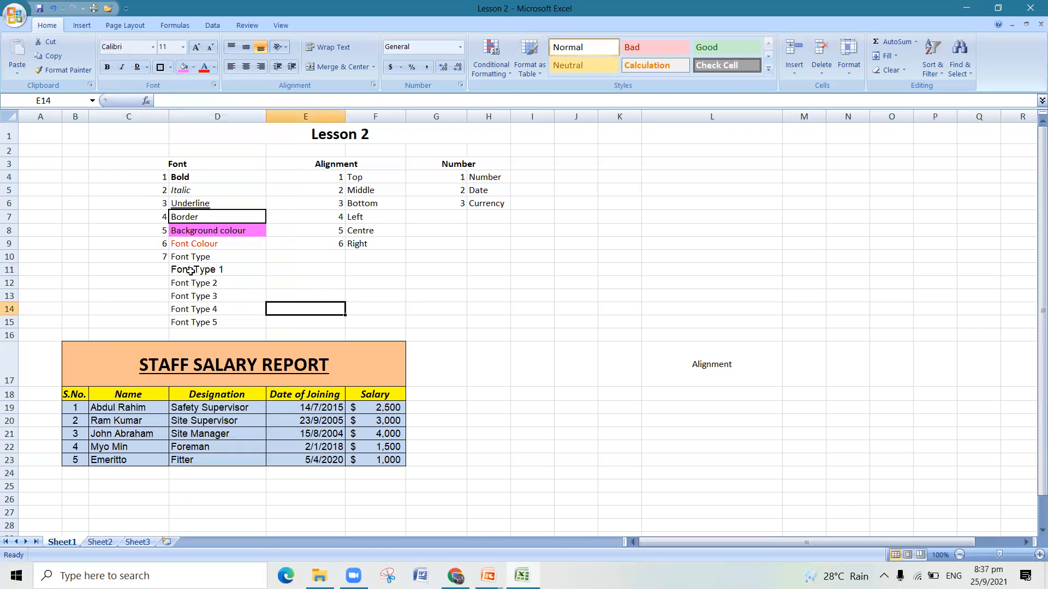
- Set the font of the "Font Type 2" entry in cell D12 to Bradley Hand ITC
{"action": "left_click", "coordinate": [247, 281]}
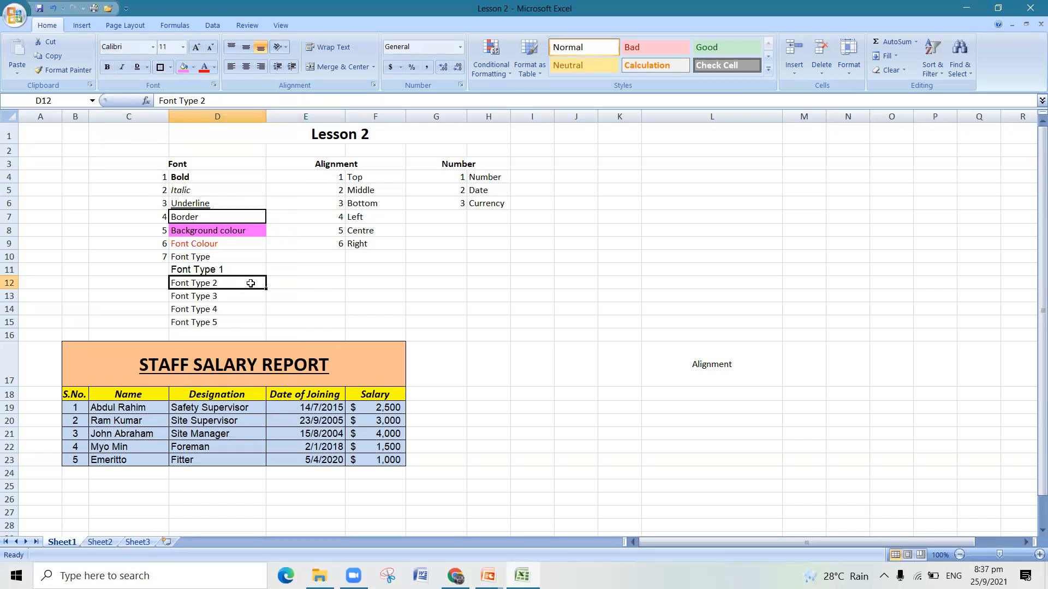
{"action": "left_click", "coordinate": [153, 47]}
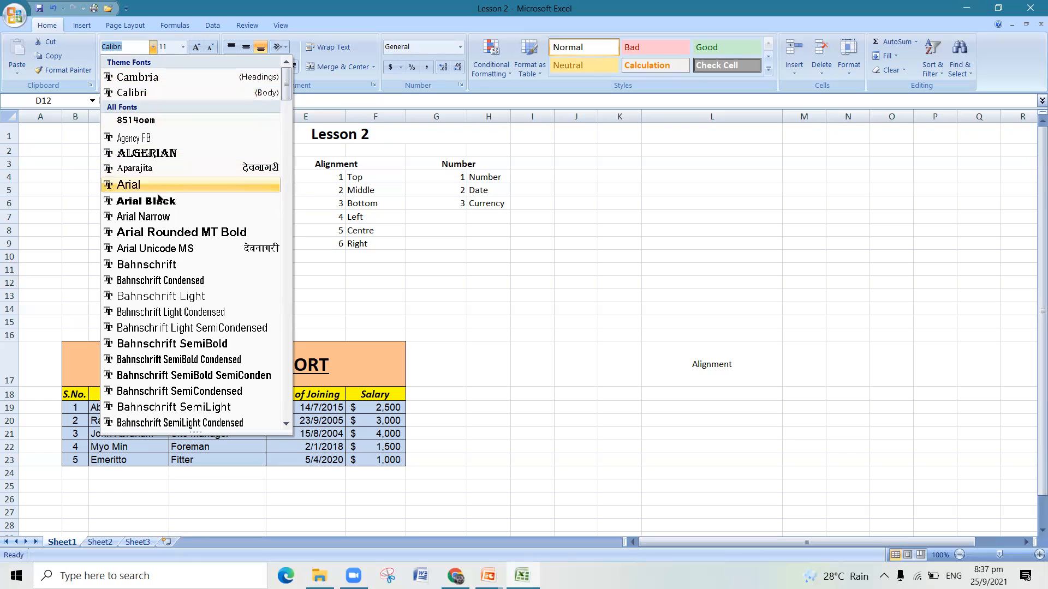
{"action": "scroll", "coordinate": [164, 243], "scroll_direction": "down", "scroll_amount": 4}
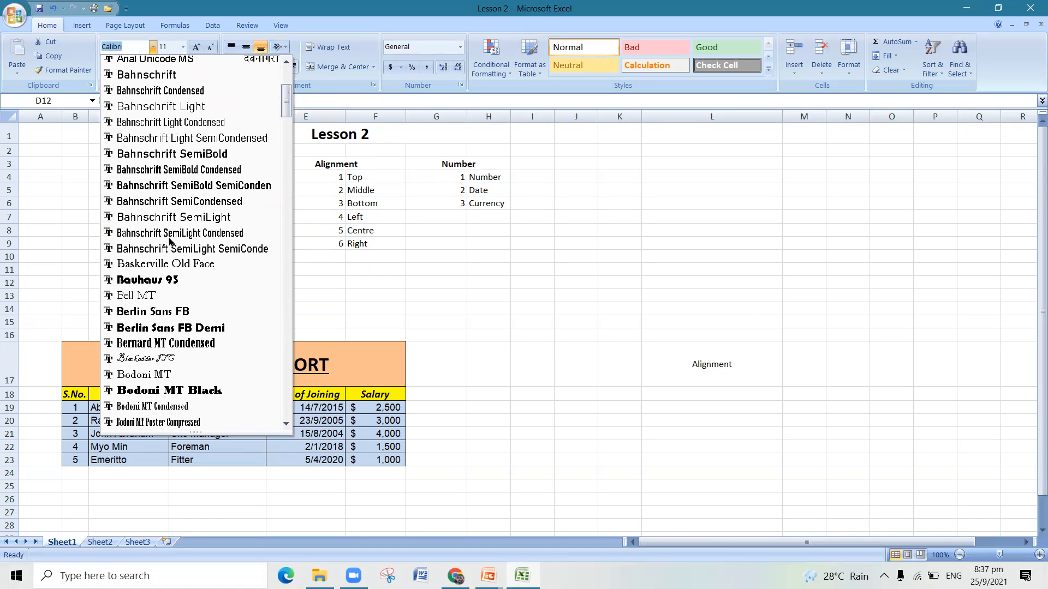
{"action": "scroll", "coordinate": [189, 336], "scroll_direction": "down", "scroll_amount": 1}
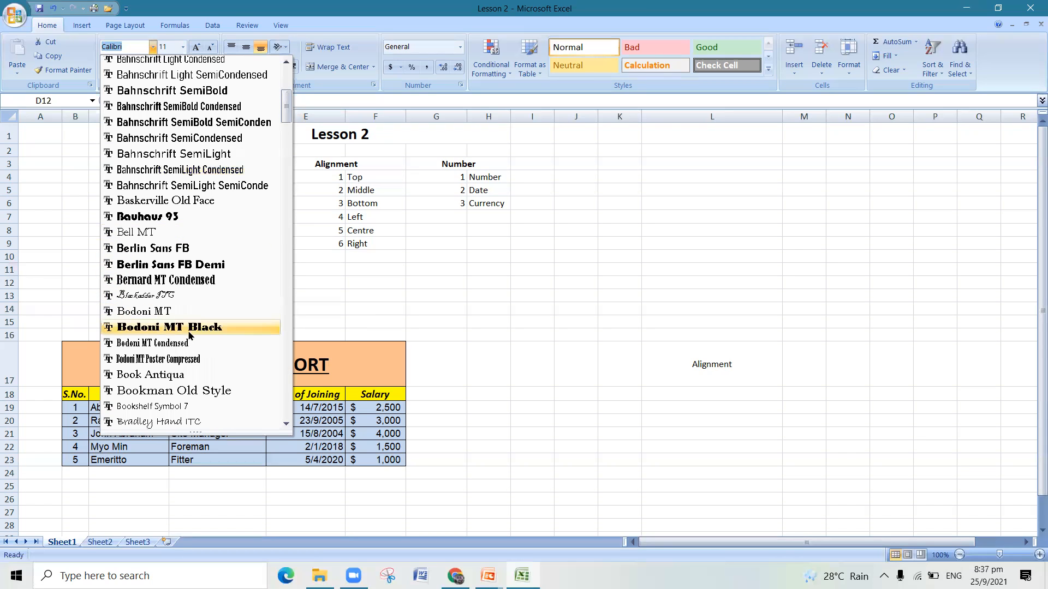
{"action": "left_click", "coordinate": [188, 422]}
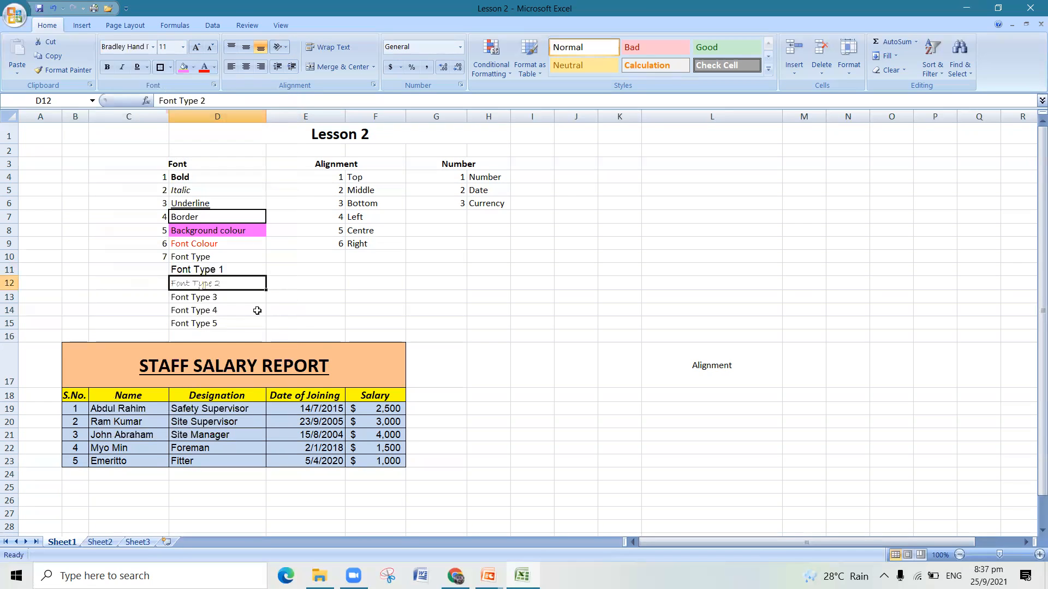
{"action": "left_click", "coordinate": [320, 289]}
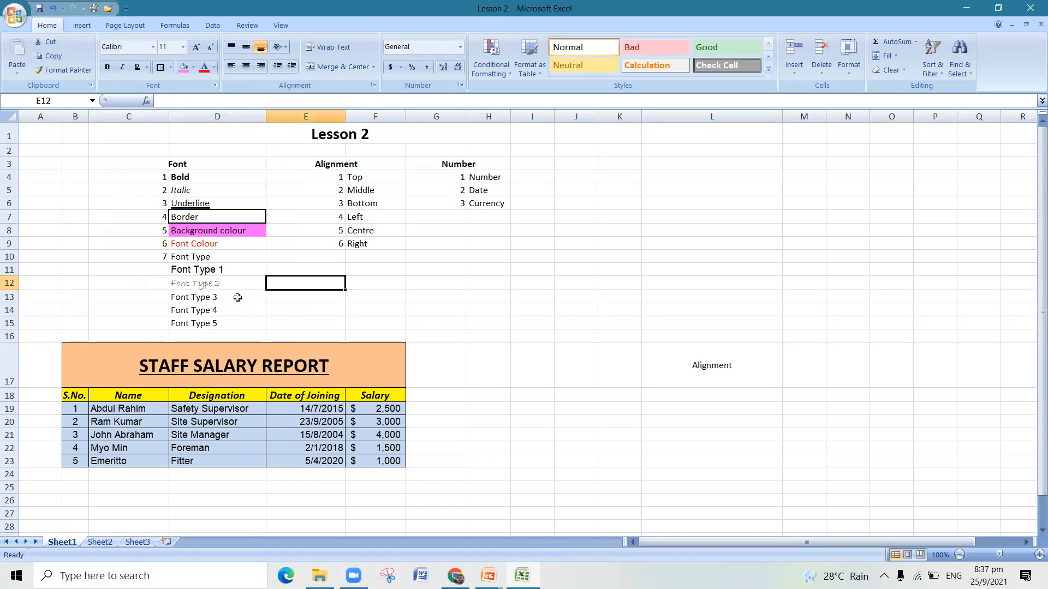
- Set the font of the "Font Type 3" entry in cell D13 to Times New Roman
{"action": "left_click", "coordinate": [235, 297]}
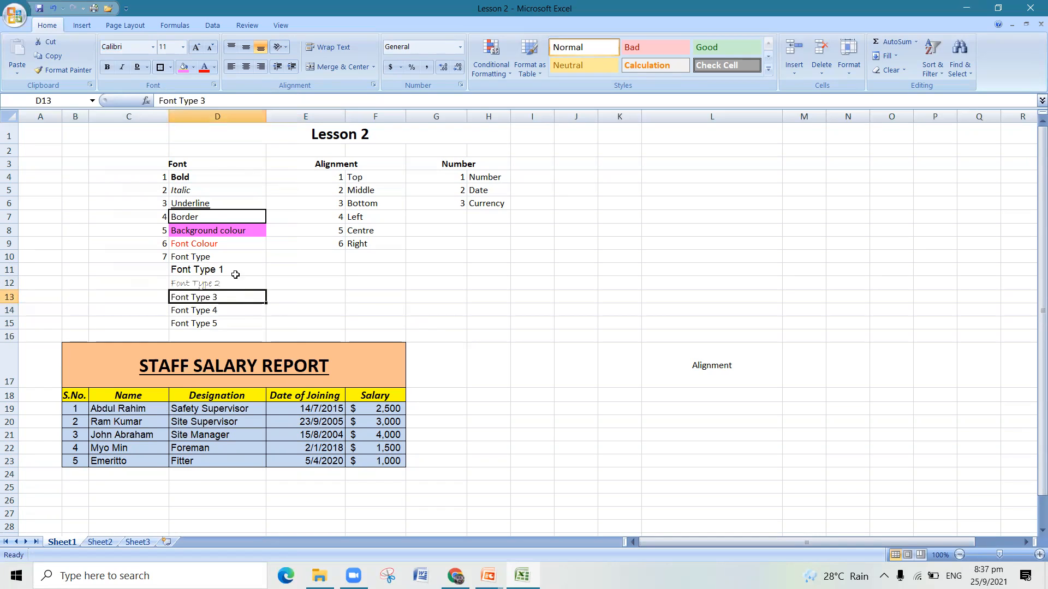
{"action": "left_click", "coordinate": [153, 48]}
{"action": "scroll", "coordinate": [163, 218], "scroll_direction": "down", "scroll_amount": 4}
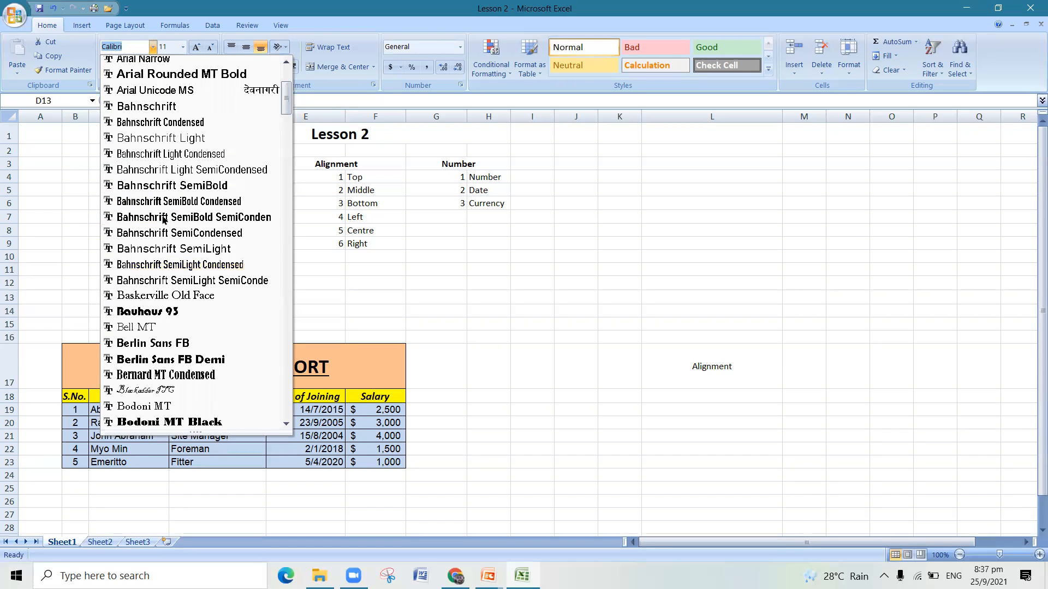
{"action": "scroll", "coordinate": [183, 224], "scroll_direction": "down", "scroll_amount": 6}
{"action": "scroll", "coordinate": [185, 227], "scroll_direction": "down", "scroll_amount": 17}
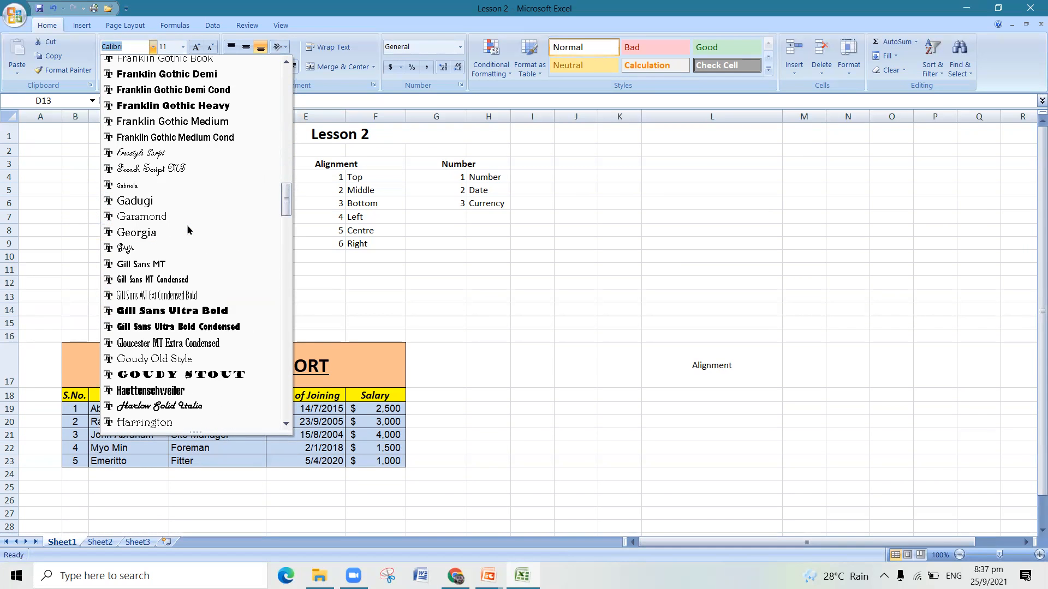
{"action": "scroll", "coordinate": [188, 229], "scroll_direction": "down", "scroll_amount": 11}
{"action": "scroll", "coordinate": [187, 228], "scroll_direction": "down", "scroll_amount": 12}
{"action": "scroll", "coordinate": [188, 223], "scroll_direction": "down", "scroll_amount": 9}
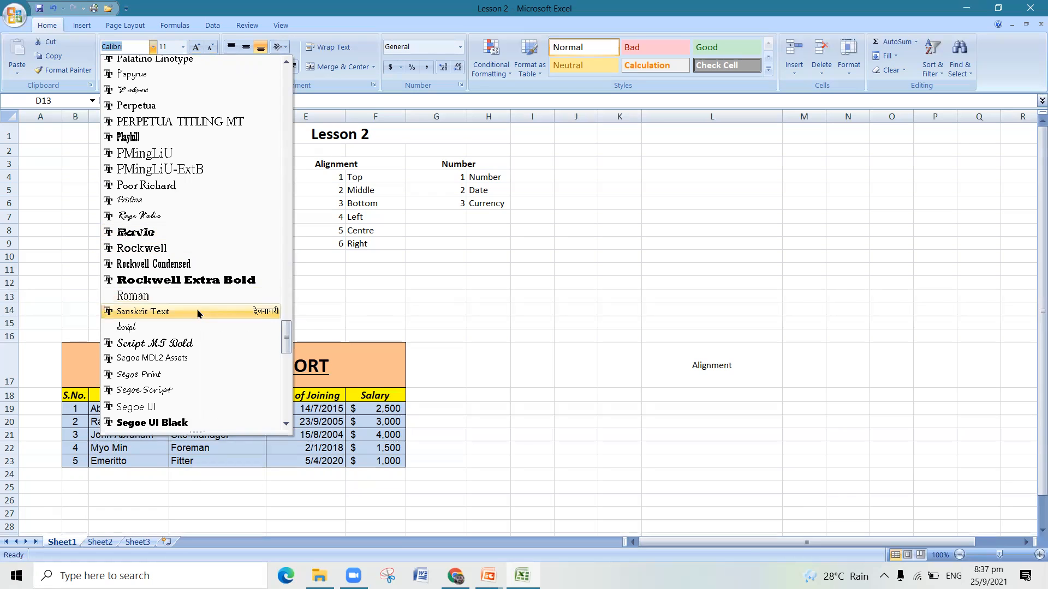
{"action": "scroll", "coordinate": [201, 249], "scroll_direction": "down", "scroll_amount": 12}
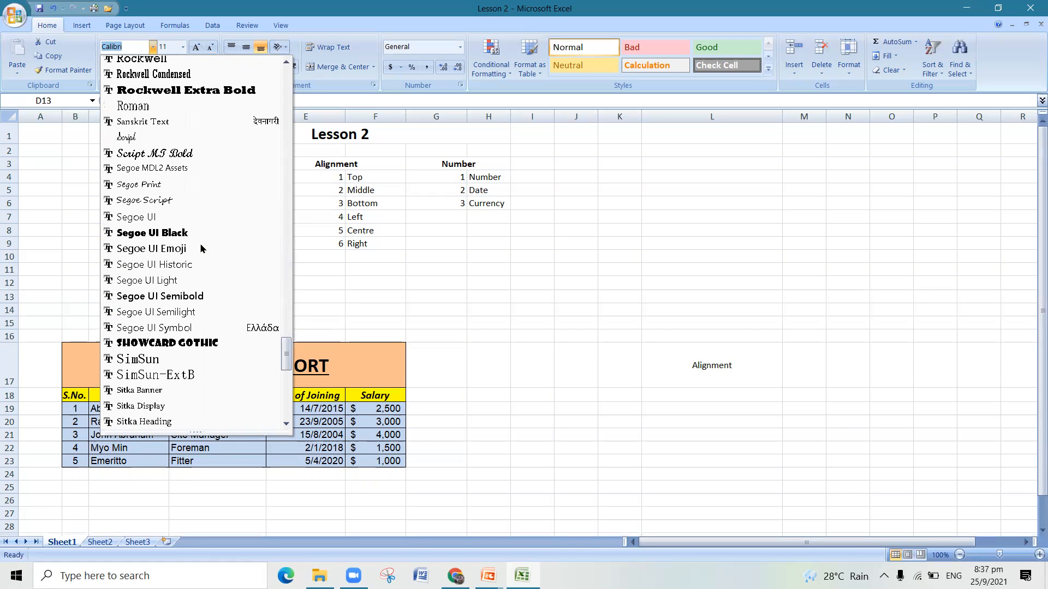
{"action": "scroll", "coordinate": [201, 248], "scroll_direction": "down", "scroll_amount": 10}
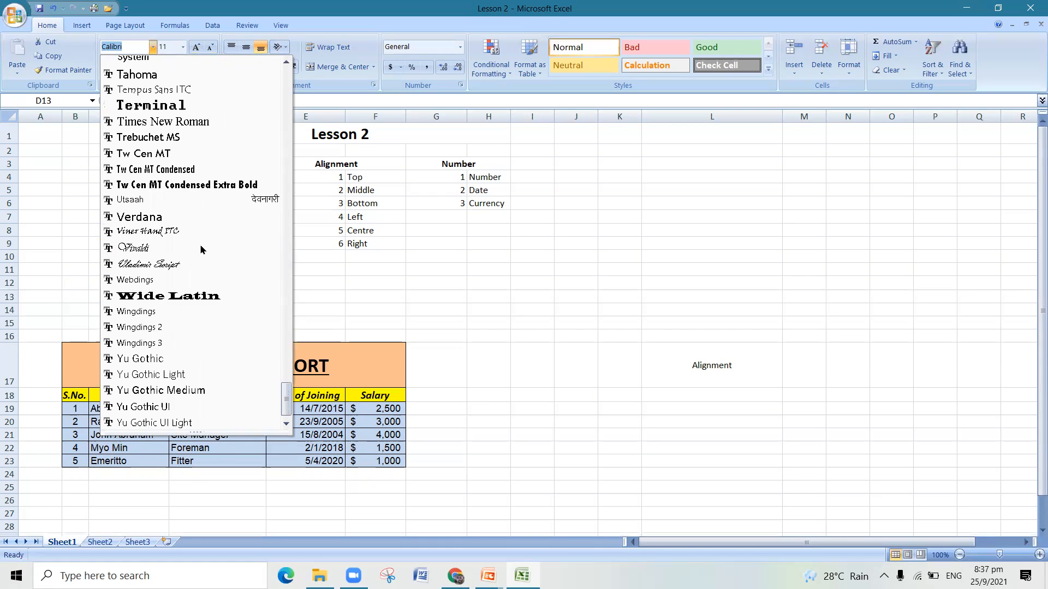
{"action": "scroll", "coordinate": [201, 248], "scroll_direction": "up", "scroll_amount": 12}
{"action": "scroll", "coordinate": [200, 248], "scroll_direction": "up", "scroll_amount": 15}
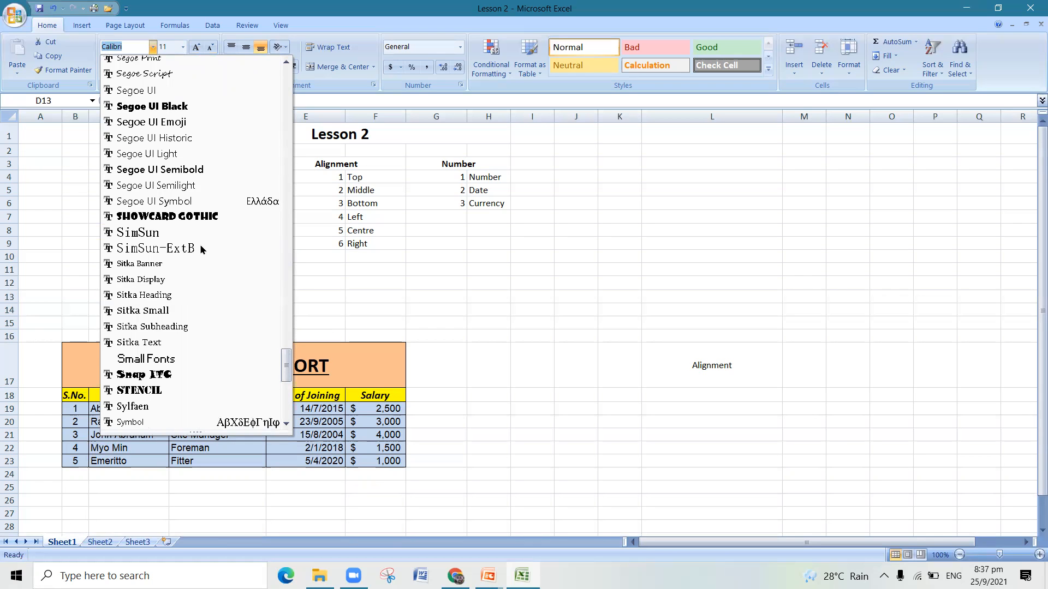
{"action": "scroll", "coordinate": [200, 244], "scroll_direction": "up", "scroll_amount": 16}
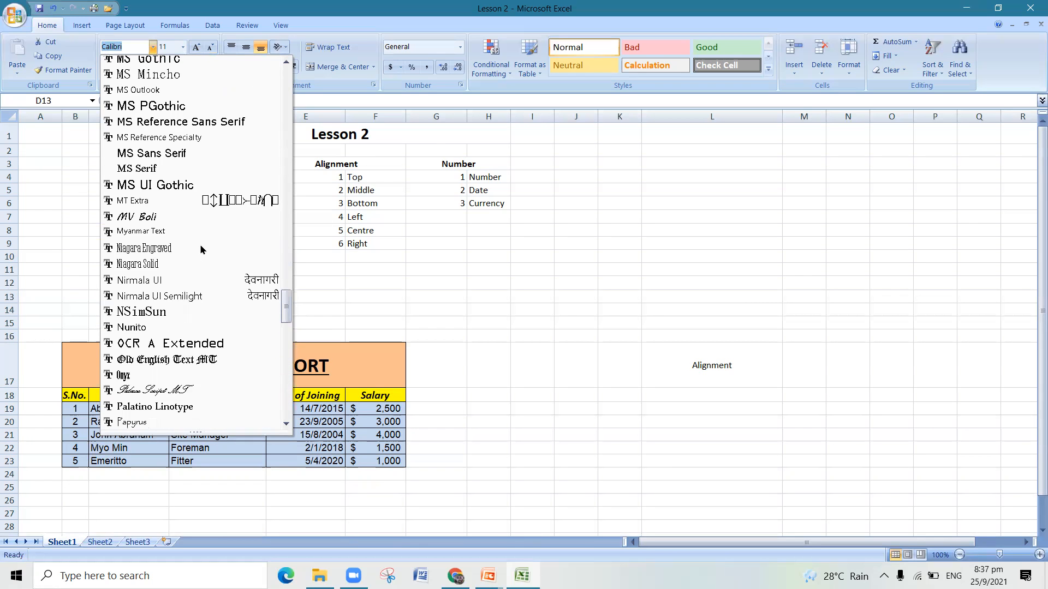
{"action": "scroll", "coordinate": [200, 244], "scroll_direction": "up", "scroll_amount": 8}
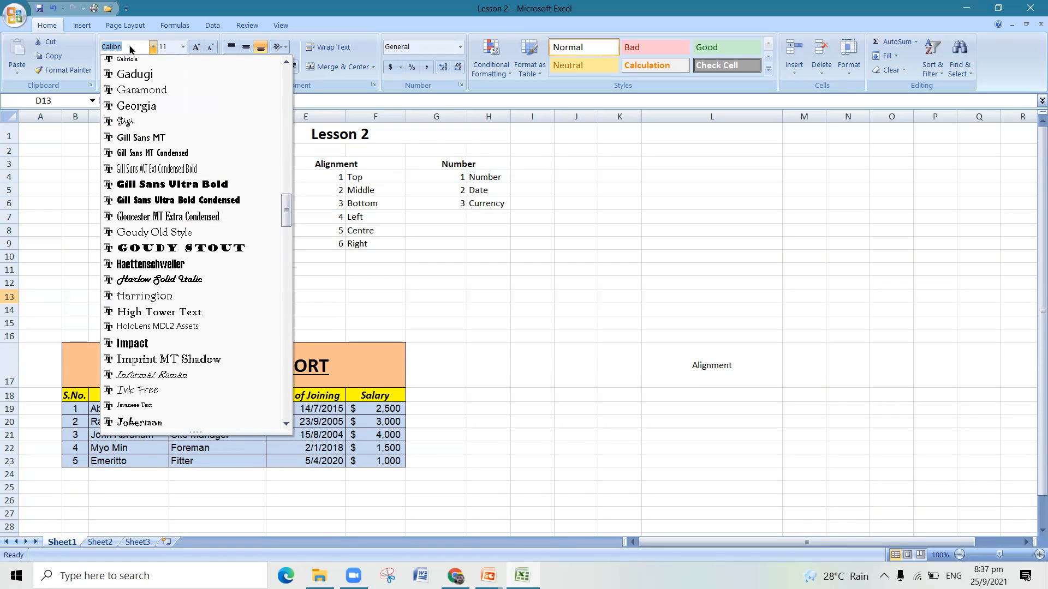
{"action": "type", "text": "T"}
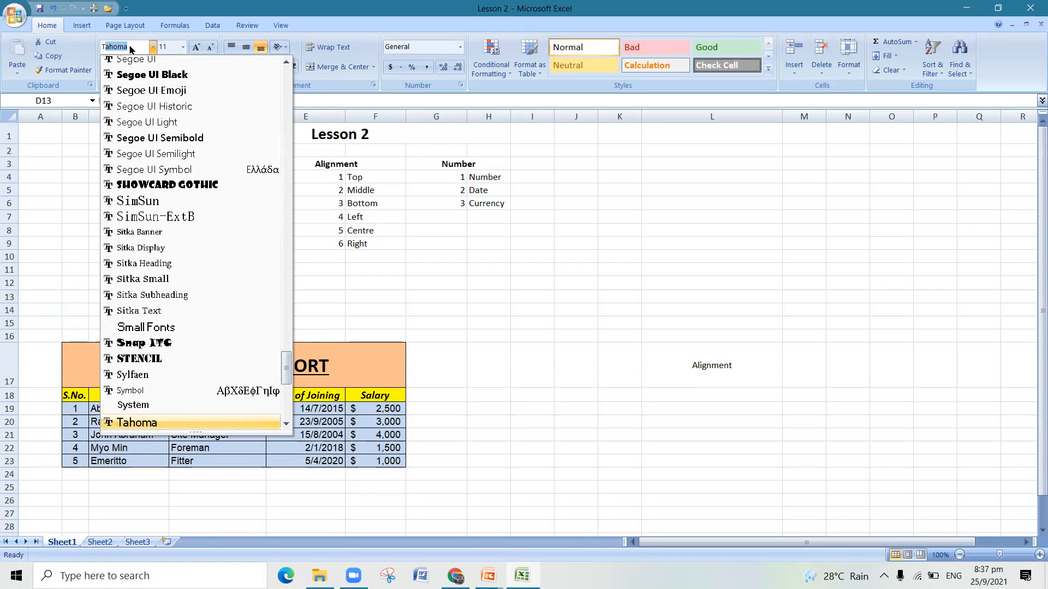
{"action": "type", "text": "u"}
{"action": "type", "text": "imes New Ro"}
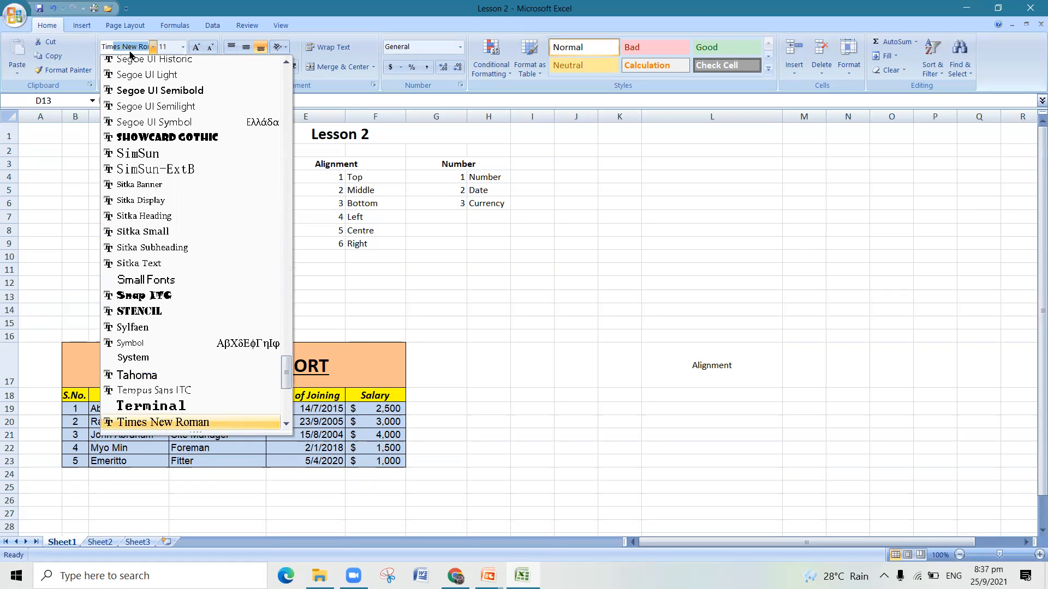
{"action": "key", "text": "Return"}
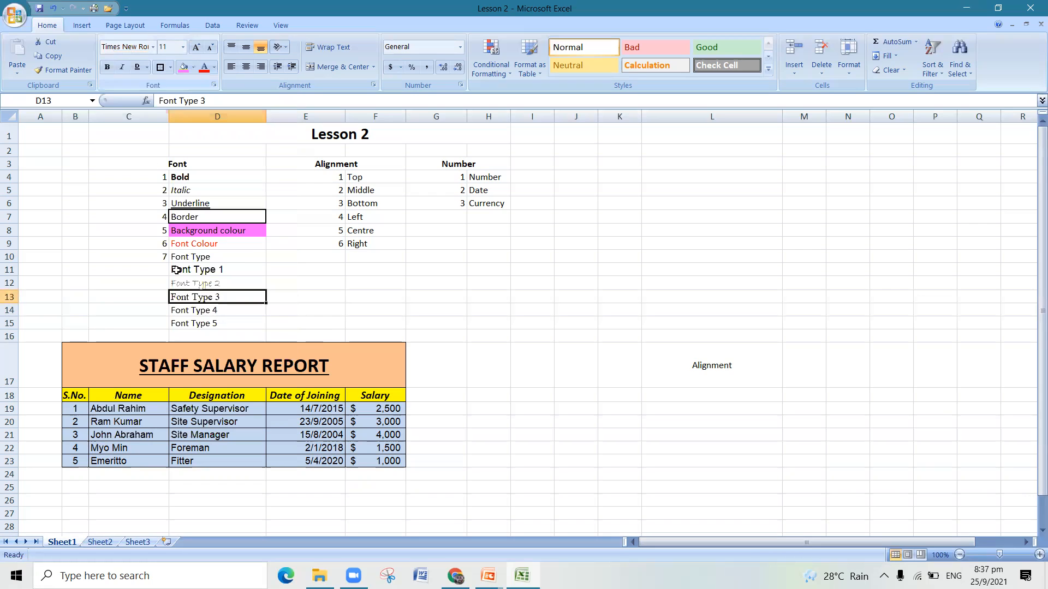
- Set the font of the "Font Type 4" entry in cell D14 to Bahnschrift SemiBold
{"action": "left_click", "coordinate": [226, 308]}
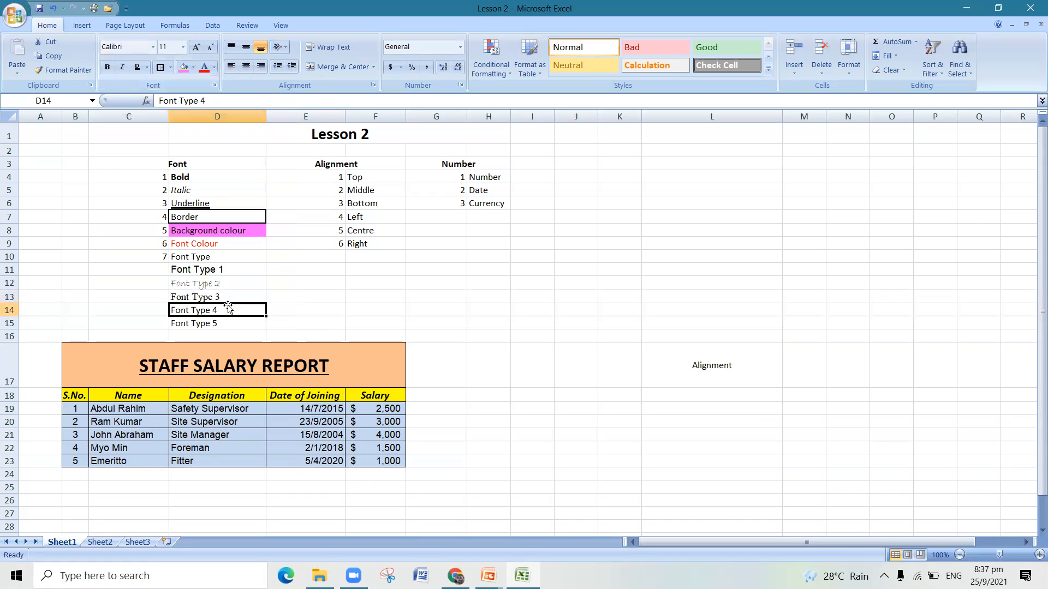
{"action": "left_click", "coordinate": [153, 48]}
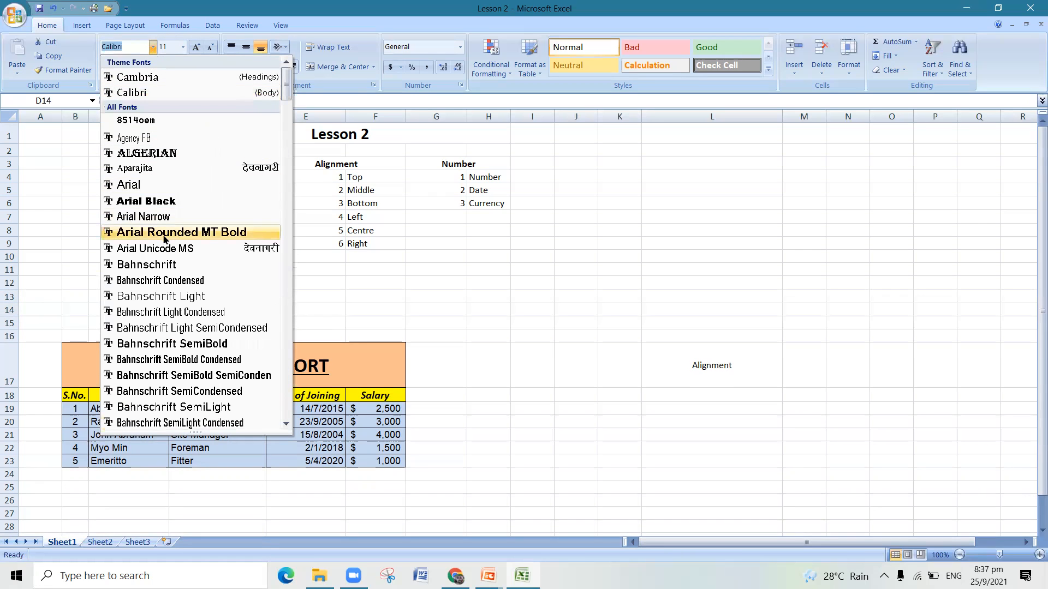
{"action": "left_click", "coordinate": [169, 344]}
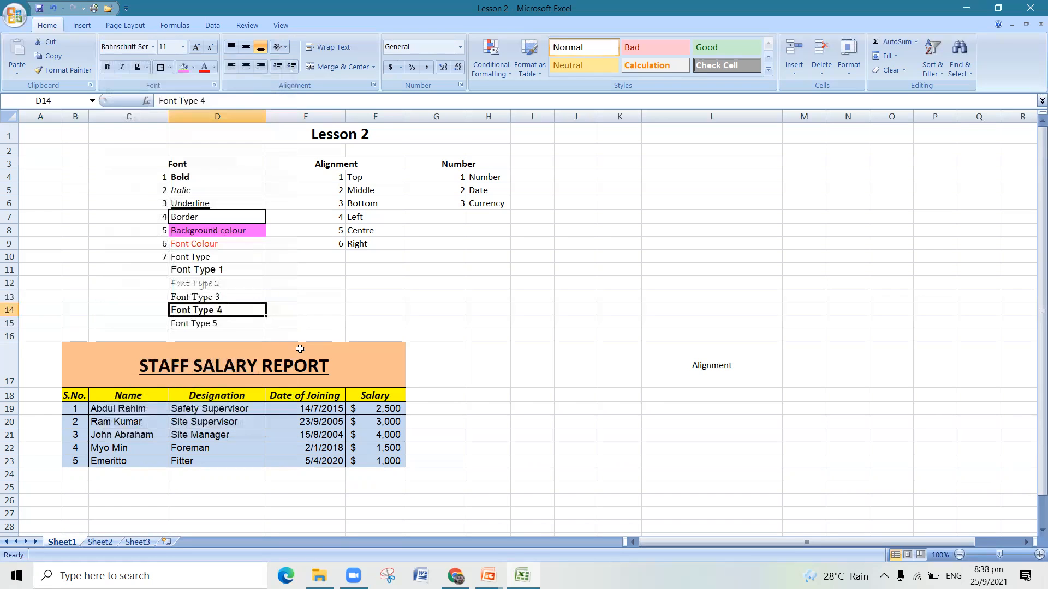
- Set the font of the "Font Type 5" entry in cell D15 to Bodoni MT Poster Compressed
{"action": "left_click", "coordinate": [235, 325]}
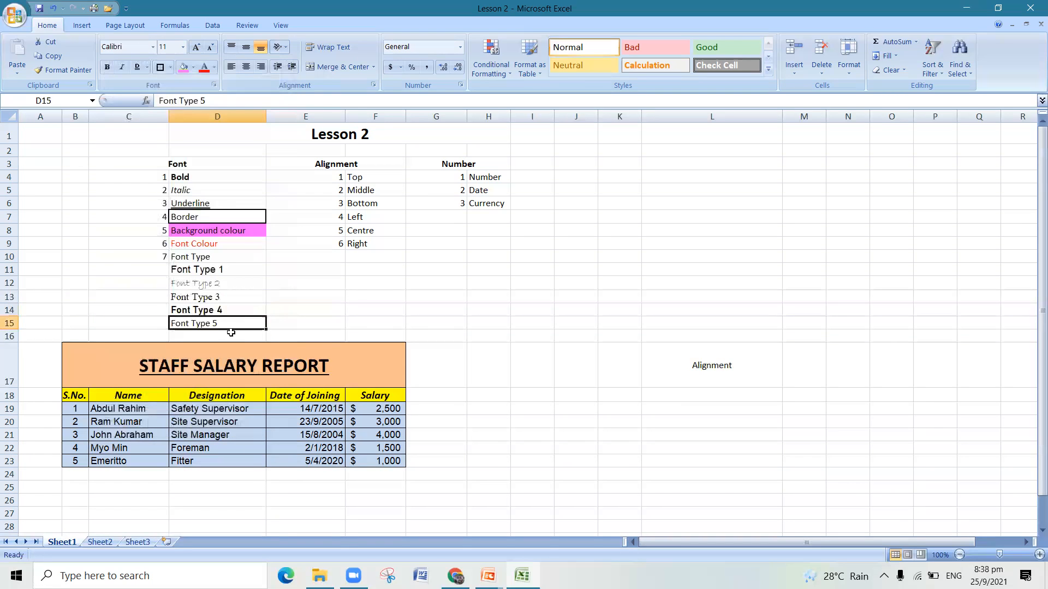
{"action": "left_click", "coordinate": [153, 48]}
{"action": "scroll", "coordinate": [170, 327], "scroll_direction": "down", "scroll_amount": 2}
{"action": "scroll", "coordinate": [170, 387], "scroll_direction": "down", "scroll_amount": 1}
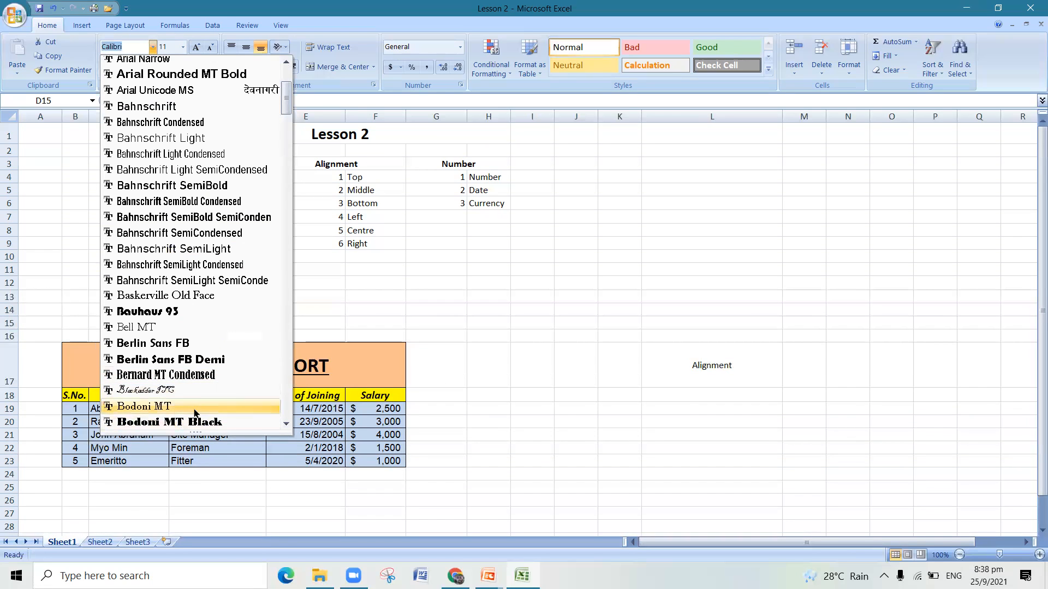
{"action": "scroll", "coordinate": [180, 420], "scroll_direction": "down", "scroll_amount": 1}
{"action": "left_click", "coordinate": [200, 391]}
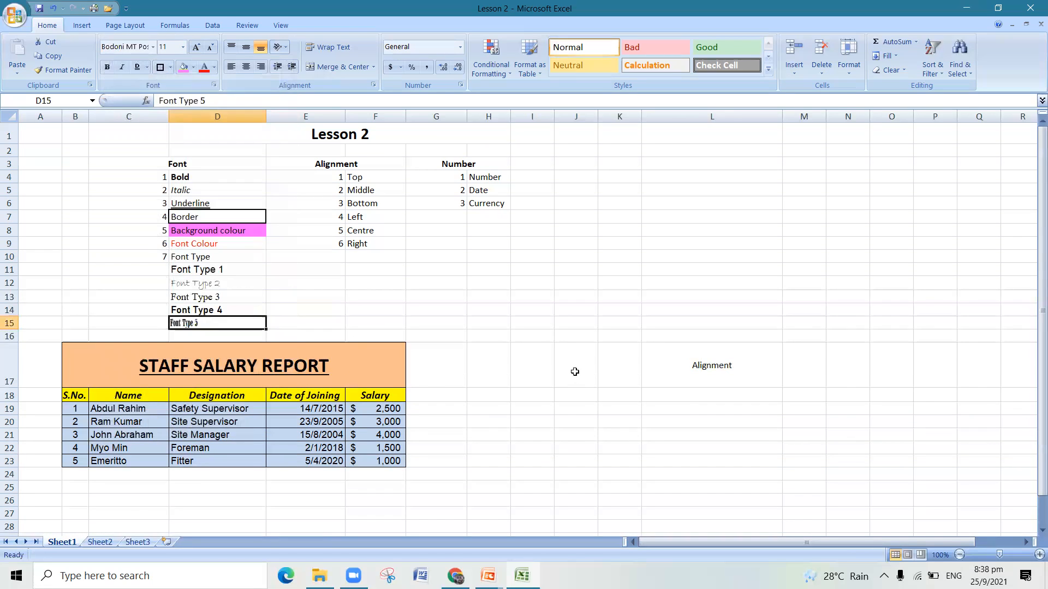
{"action": "left_click", "coordinate": [575, 371]}
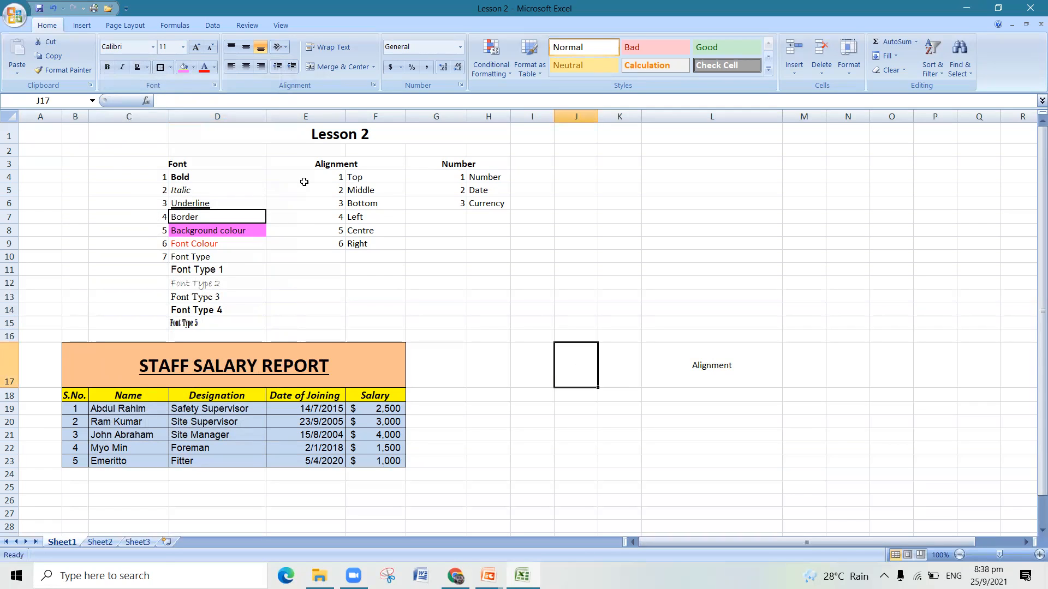
{"action": "left_click_drag", "start_coordinate": [240, 168], "coordinate": [238, 217]}
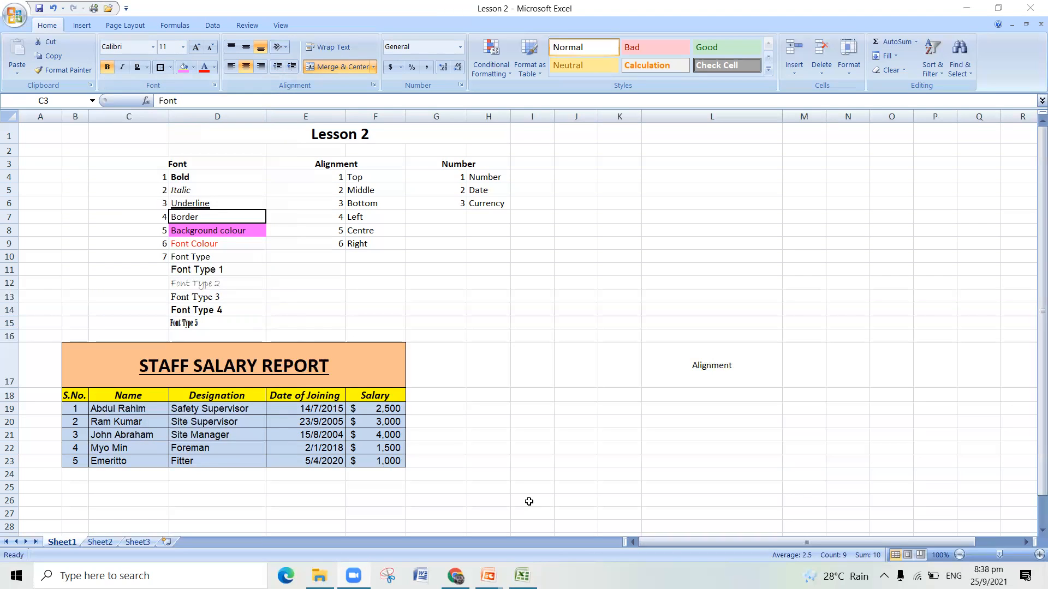
{"action": "left_click", "coordinate": [638, 266]}
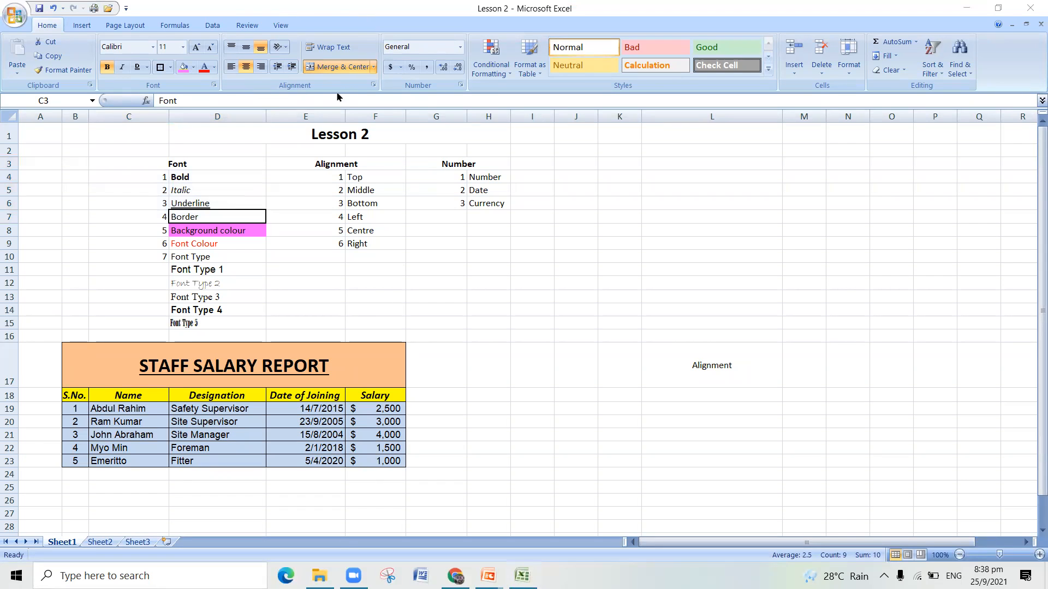
{"action": "left_click", "coordinate": [364, 162]}
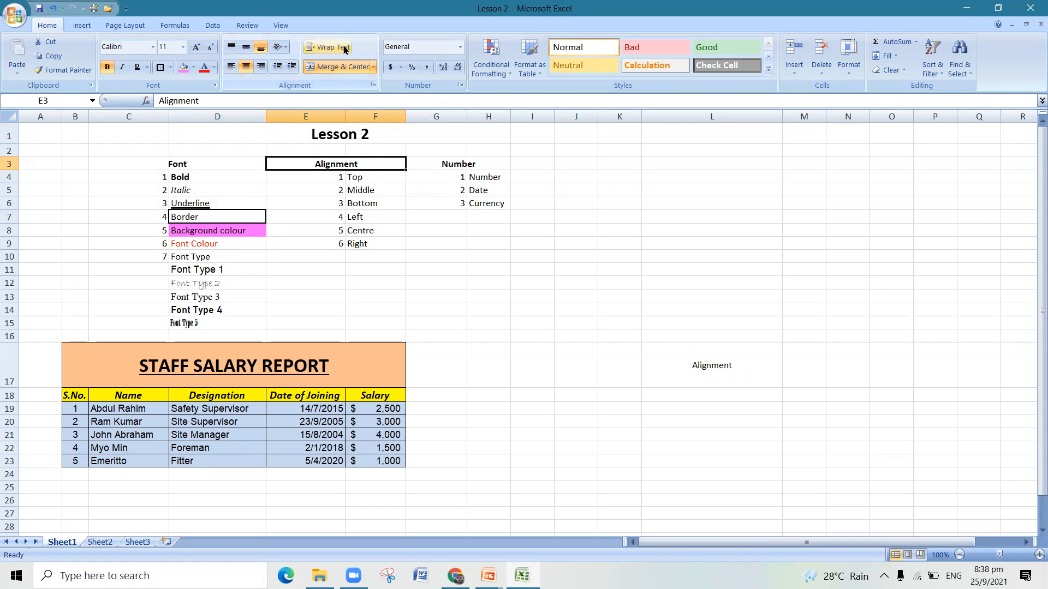
{"action": "left_click", "coordinate": [412, 225]}
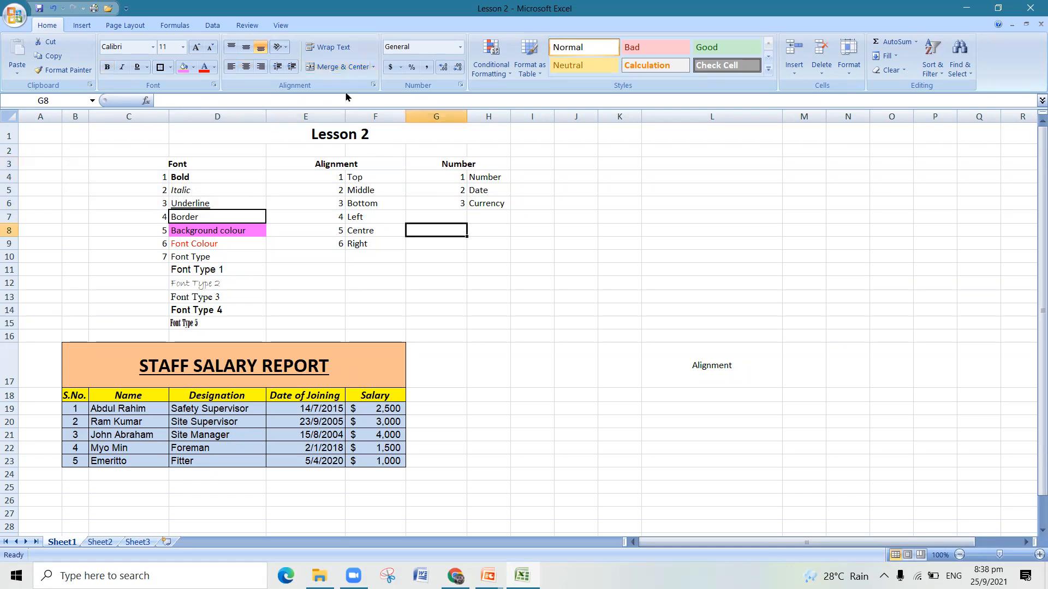
{"action": "left_click", "coordinate": [357, 69]}
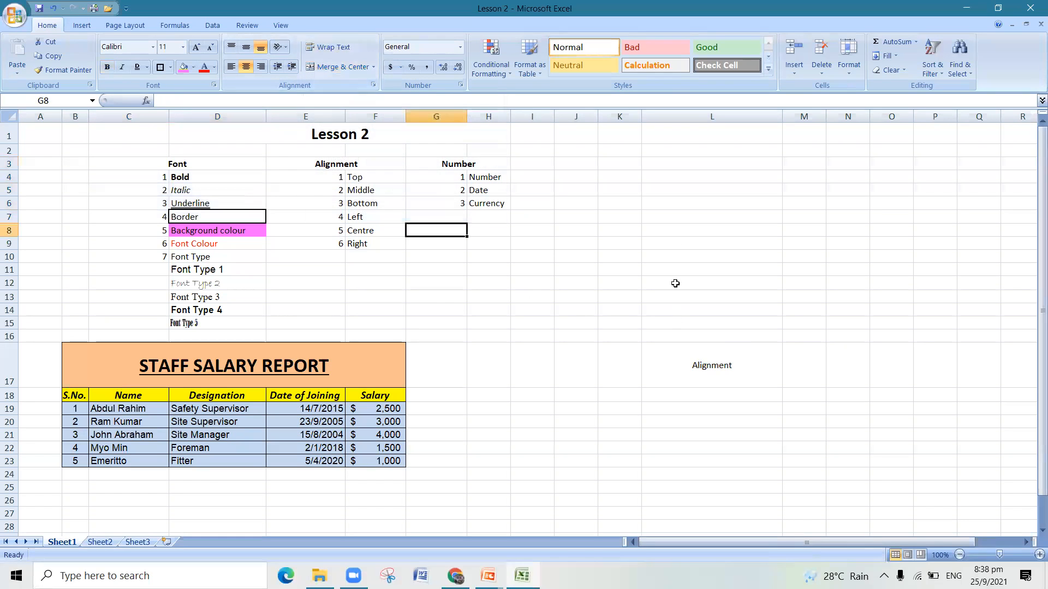
- Enter the text "Daily report" in cell K9
{"action": "left_click", "coordinate": [613, 245]}
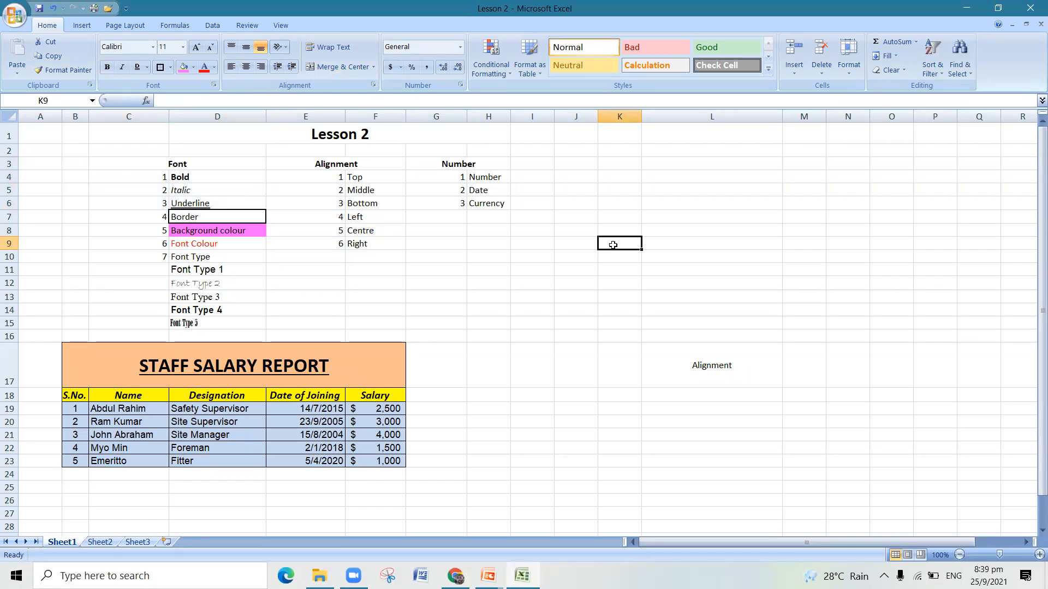
{"action": "type", "text": "Daily report"}
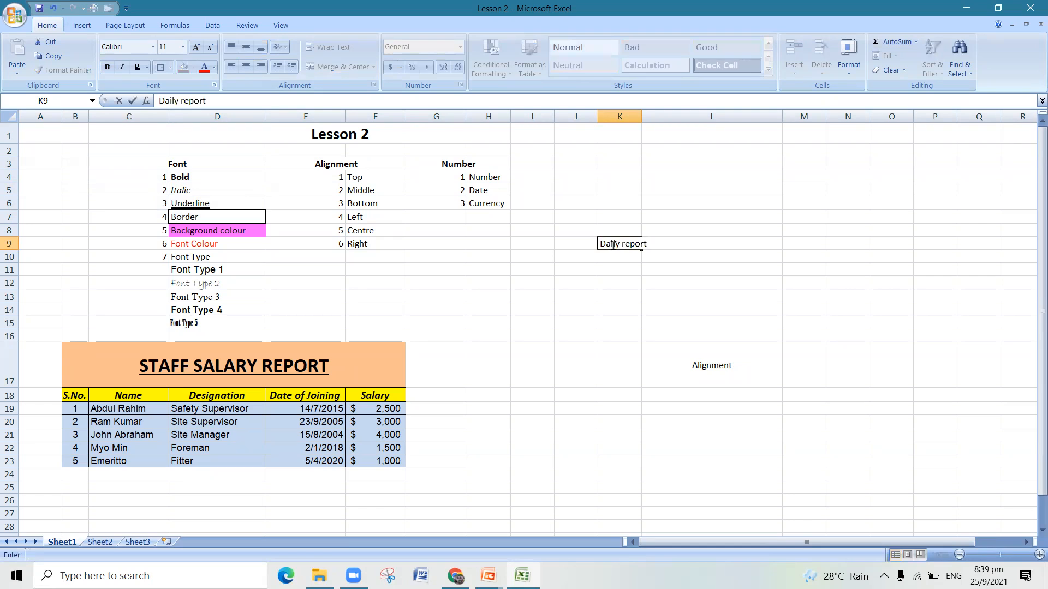
{"action": "left_click", "coordinate": [623, 306]}
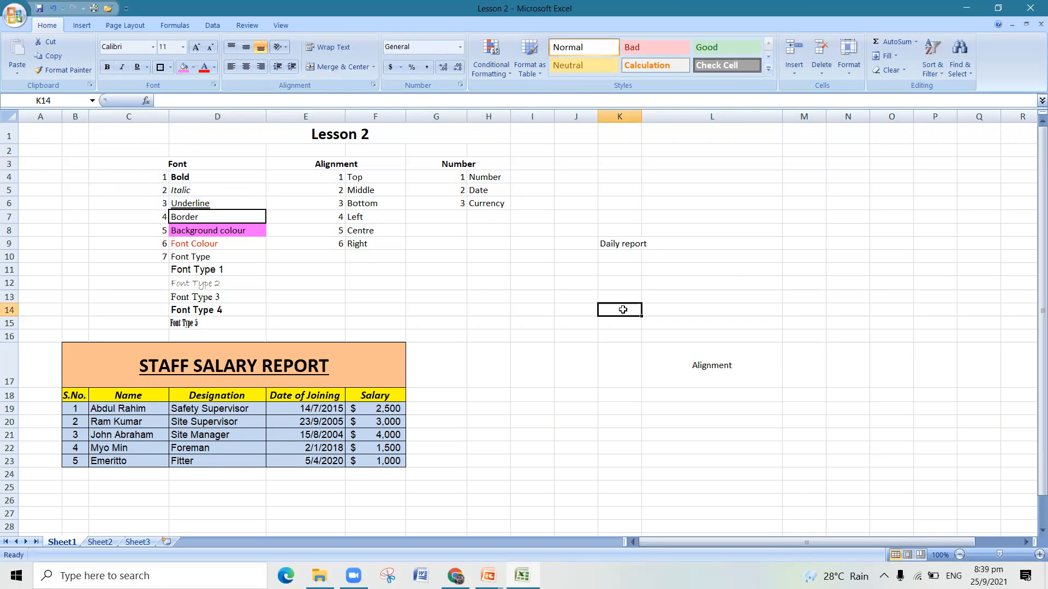
- Narrow column K slightly so that it is clearly narrower than the "Daily report" text in K9
{"action": "left_click", "coordinate": [625, 243]}
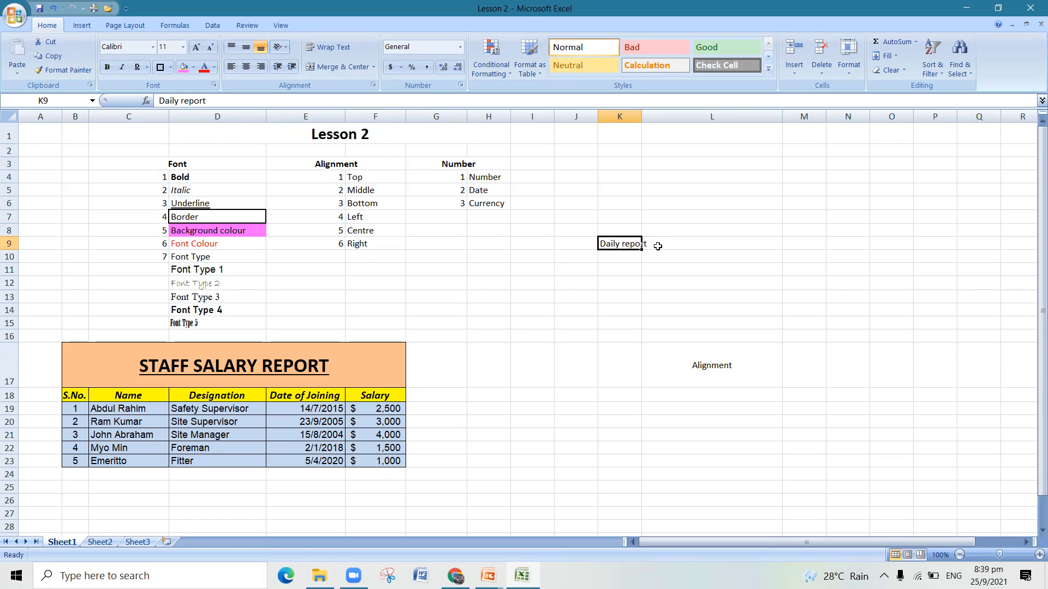
{"action": "left_click", "coordinate": [627, 271]}
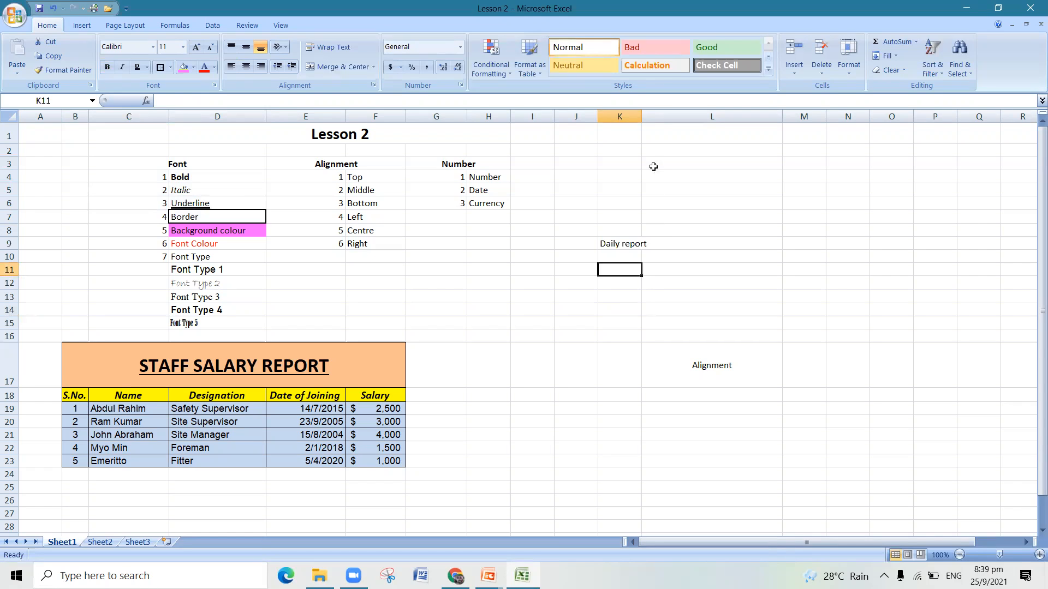
{"action": "mouse_move", "coordinate": [642, 120]}
{"action": "left_mouse_down"}
{"action": "mouse_move", "coordinate": [675, 117]}
{"action": "mouse_move", "coordinate": [635, 119]}
{"action": "left_mouse_up"}
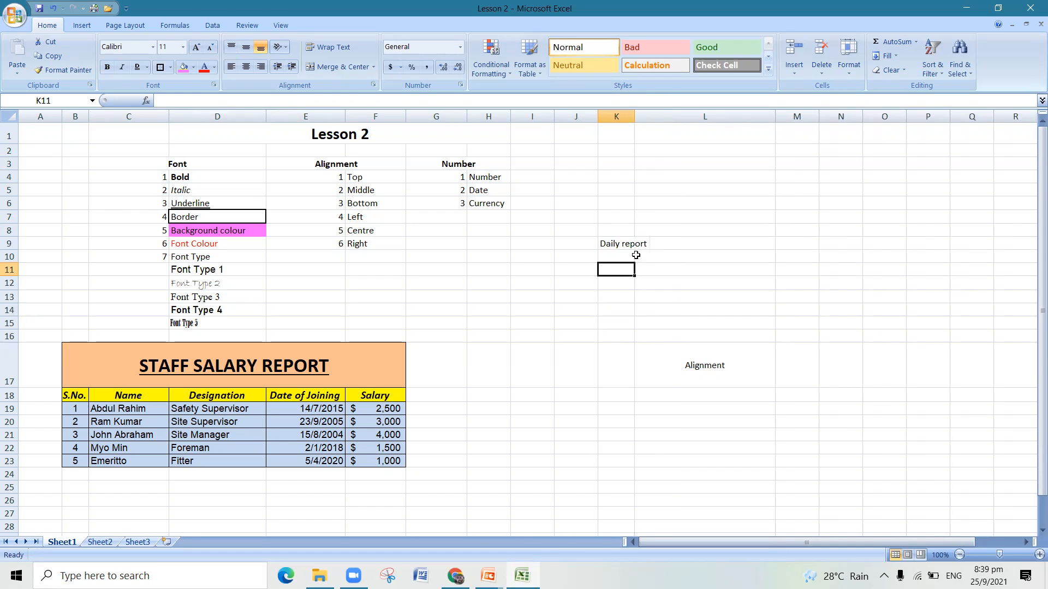
- Apply Wrap Text to the "Daily report" entry in cell K9
{"action": "left_click", "coordinate": [632, 244]}
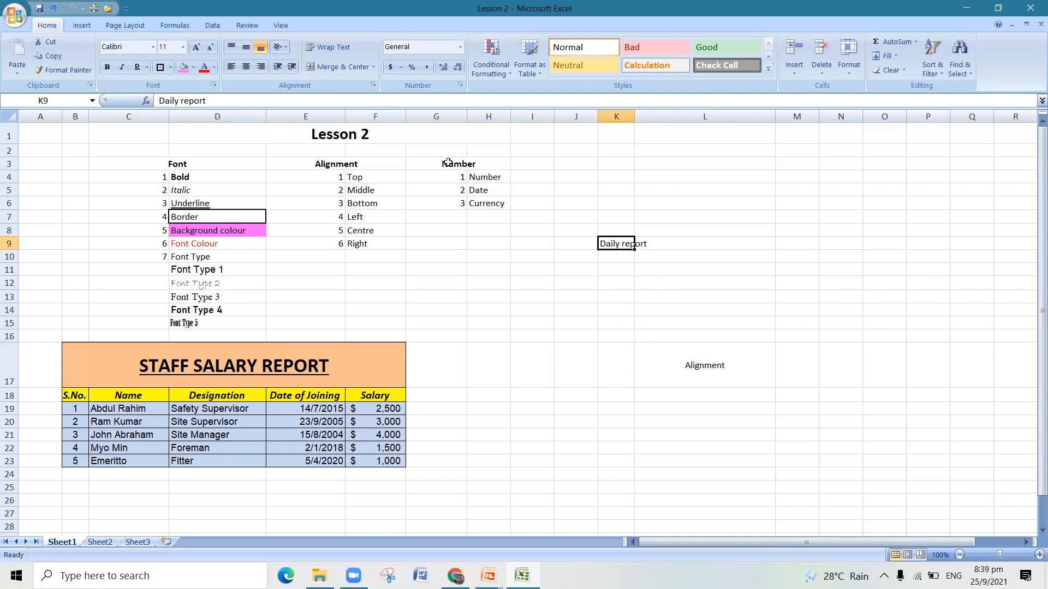
{"action": "left_click", "coordinate": [336, 48]}
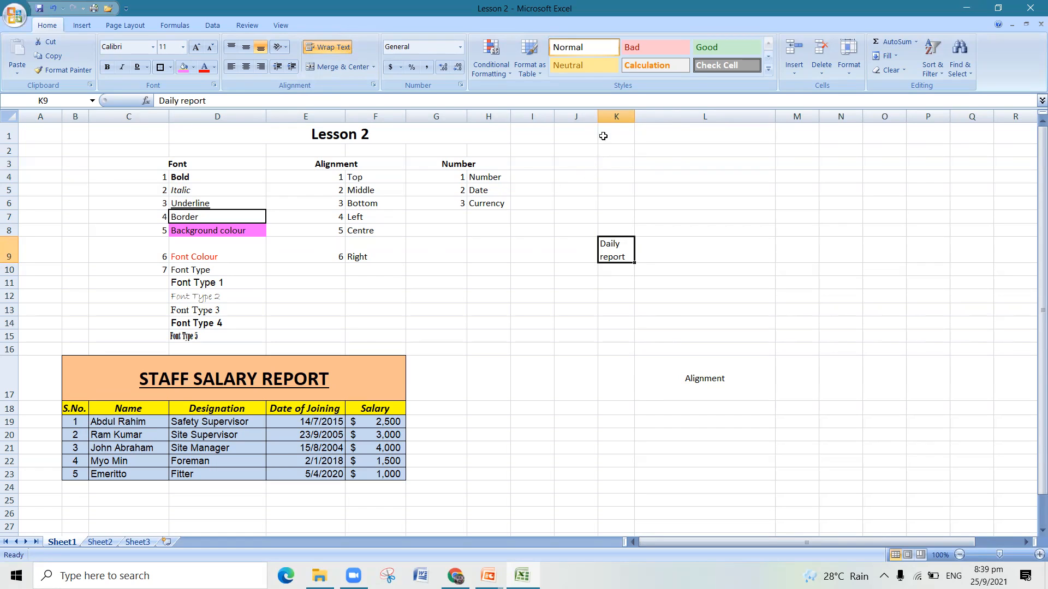
{"action": "left_click", "coordinate": [612, 117]}
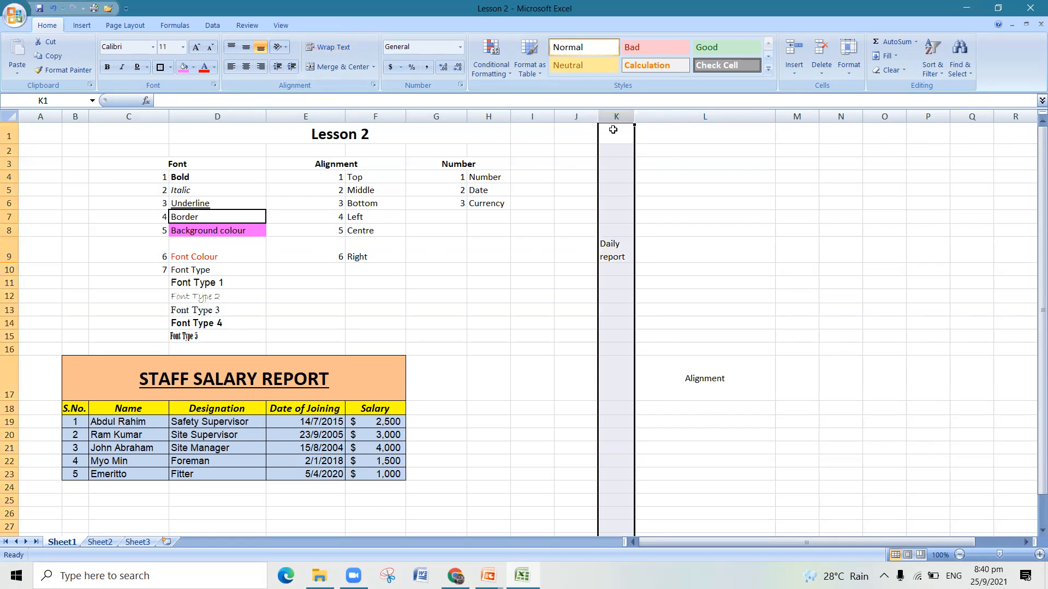
- Insert the word "site" between "Daily" and "report" in the wrapped text of cell K9
{"action": "double_click", "coordinate": [626, 257]}
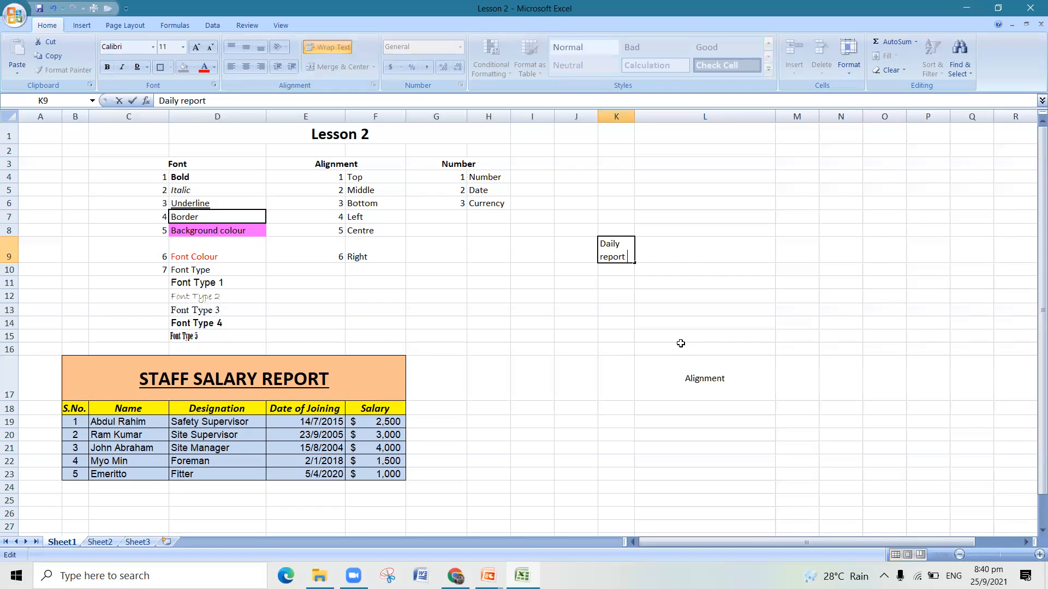
{"action": "left_click", "coordinate": [620, 246]}
{"action": "type", "text": "site"}
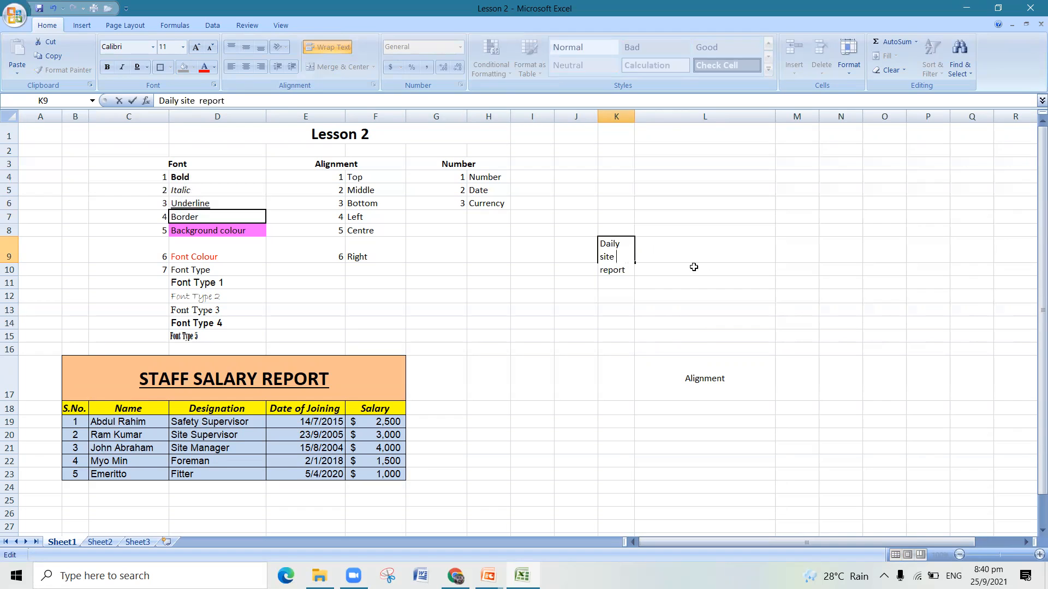
{"action": "left_click_drag", "start_coordinate": [686, 293], "coordinate": [645, 297]}
{"action": "left_click", "coordinate": [619, 271]}
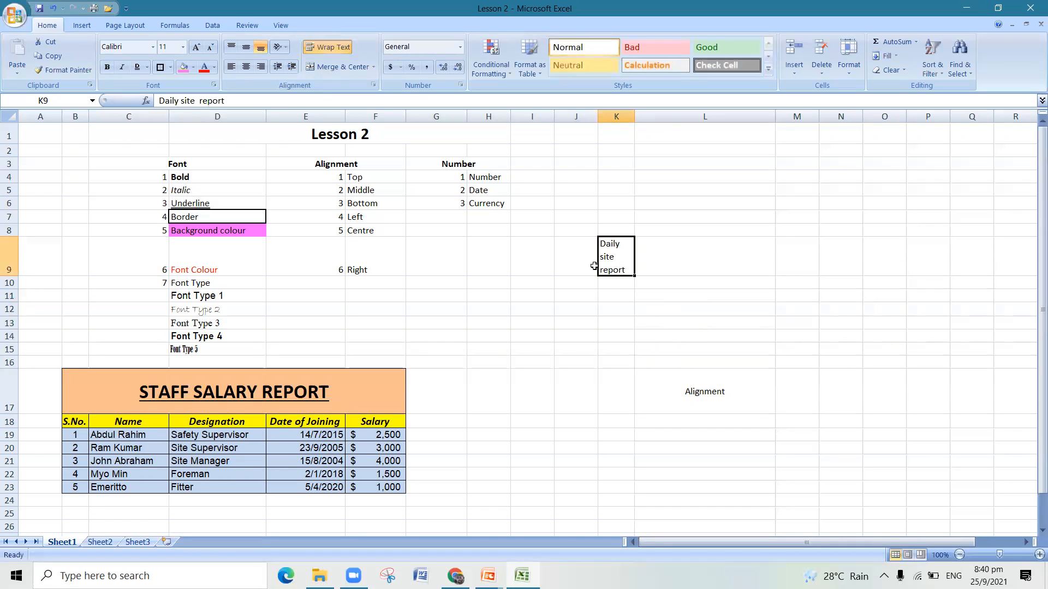
- Turn Wrap Text off for the "Daily site report" entry in cell K9 and reapply it
{"action": "left_click", "coordinate": [333, 52]}
{"action": "left_click", "coordinate": [599, 289]}
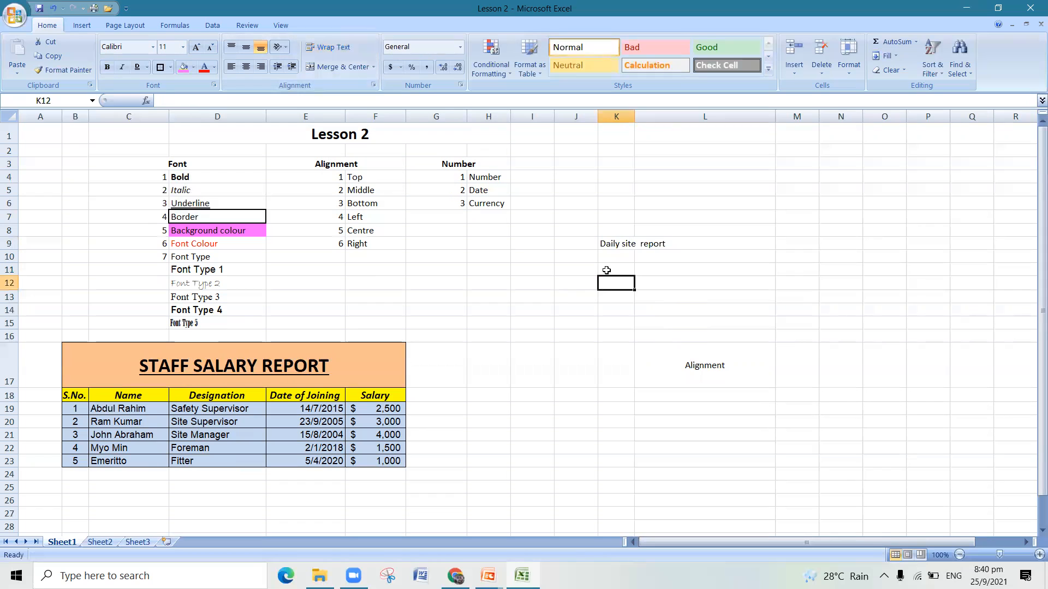
{"action": "left_click", "coordinate": [602, 242]}
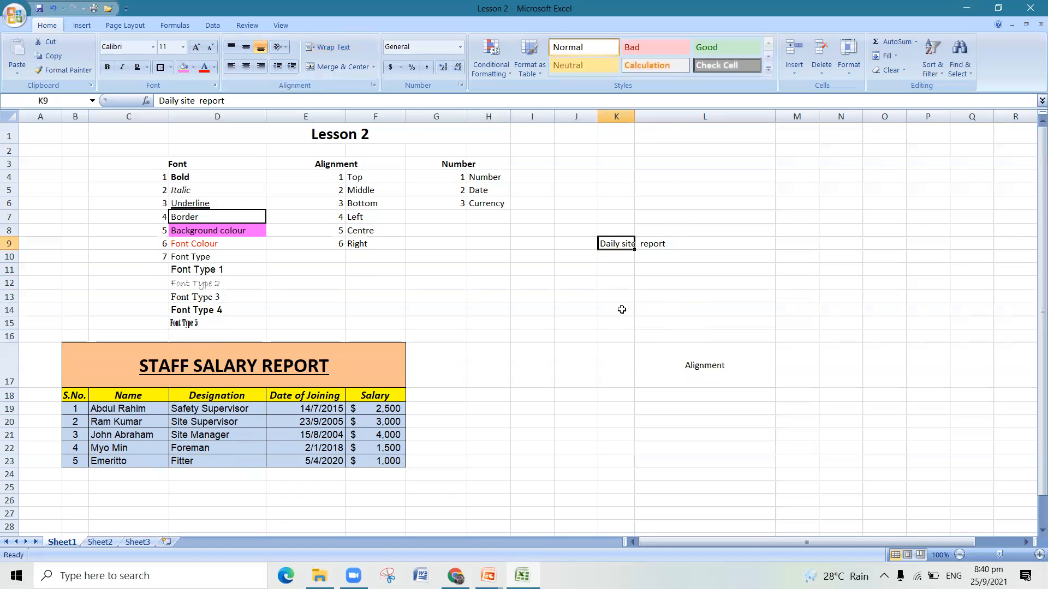
{"action": "left_click", "coordinate": [345, 50]}
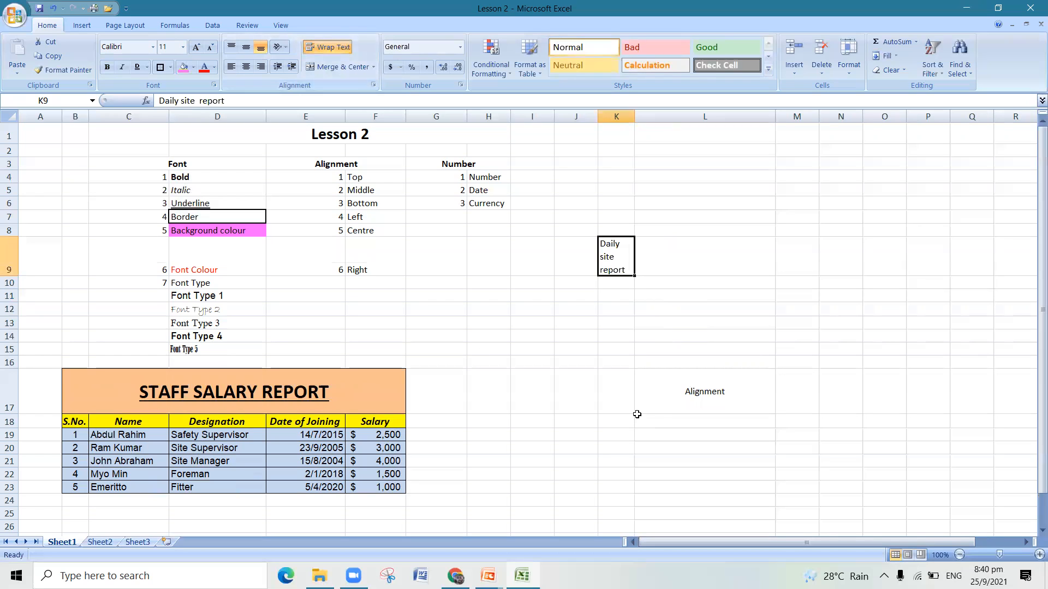
{"action": "left_click", "coordinate": [629, 350]}
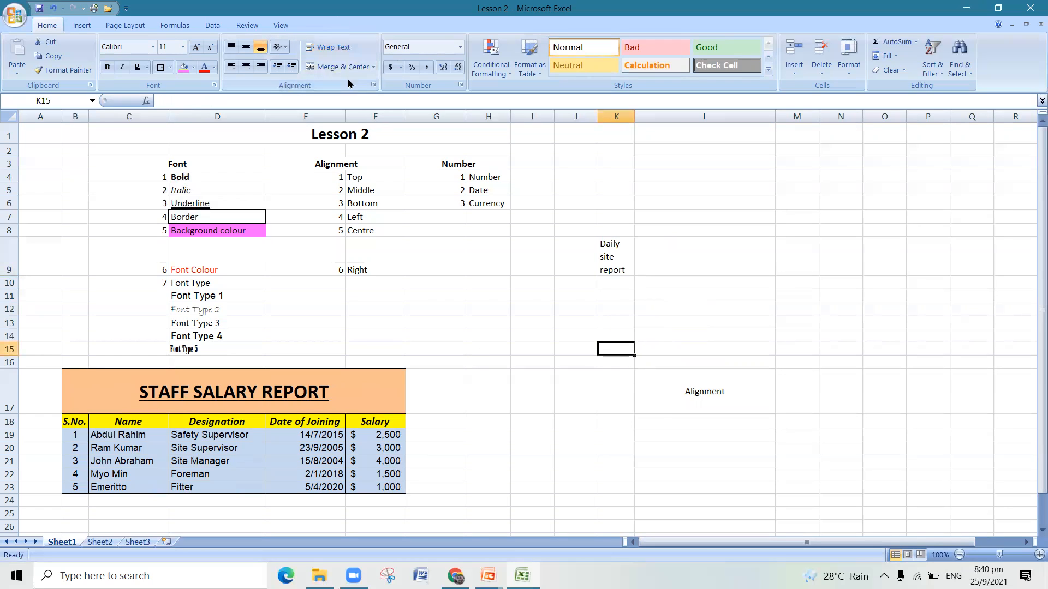
- Merge and center the empty cells K6 and L6 into one cell above the wrapped entry
{"action": "left_click", "coordinate": [625, 208]}
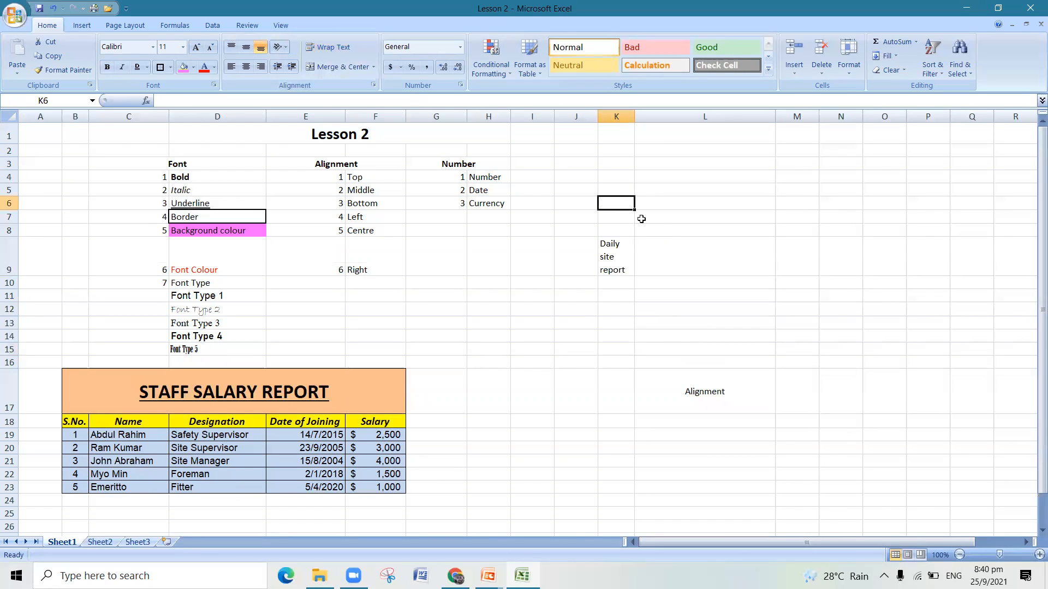
{"action": "left_click_drag", "start_coordinate": [624, 203], "coordinate": [669, 203]}
{"action": "left_click", "coordinate": [682, 285]}
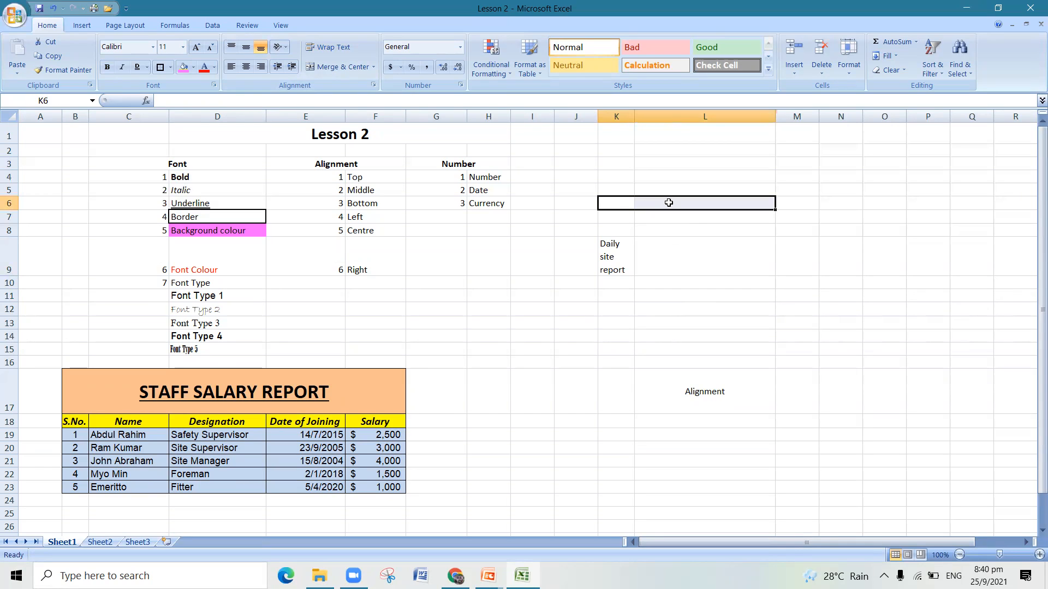
{"action": "left_click", "coordinate": [343, 67]}
{"action": "left_click", "coordinate": [879, 320]}
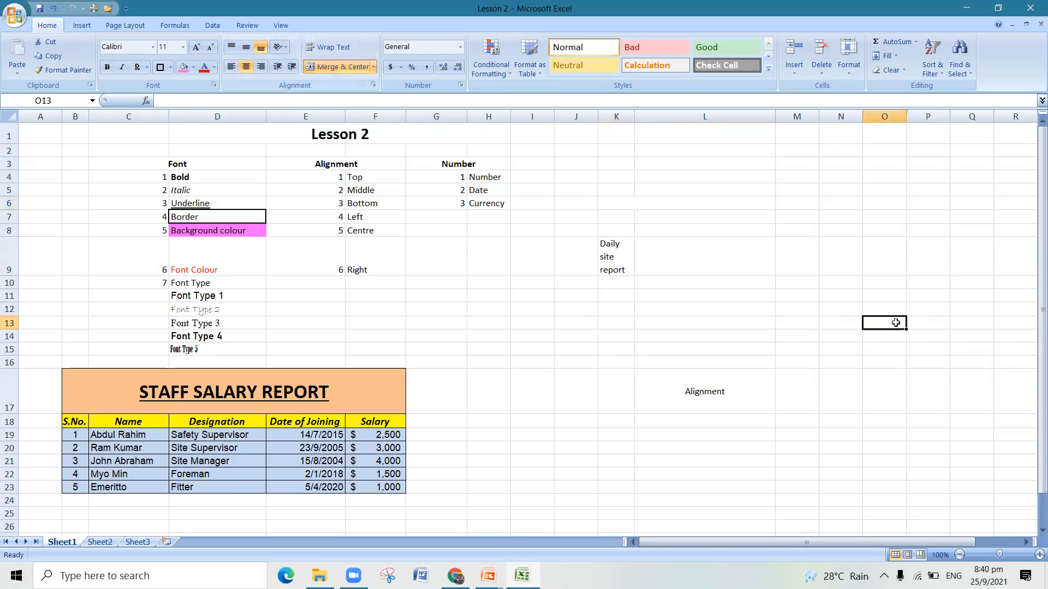
- Compare the merged K6:L6 cell with the separate column K and L cells in the neighbouring rows
{"action": "left_click", "coordinate": [626, 208]}
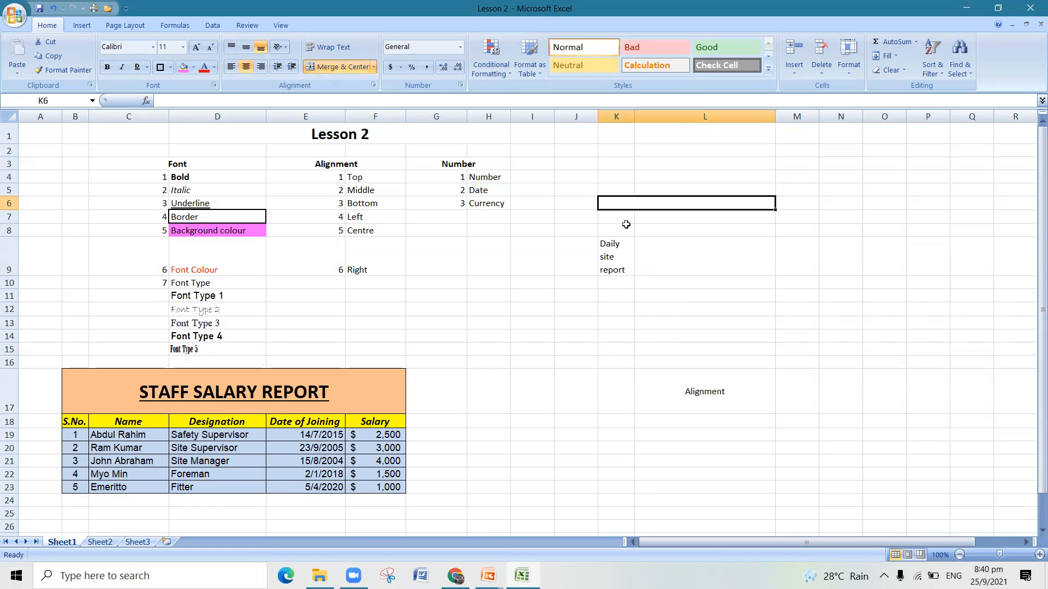
{"action": "left_click", "coordinate": [626, 220]}
{"action": "left_click", "coordinate": [670, 226]}
{"action": "left_click", "coordinate": [632, 194]}
{"action": "left_click", "coordinate": [688, 177]}
{"action": "left_click", "coordinate": [622, 175]}
{"action": "left_click", "coordinate": [674, 177]}
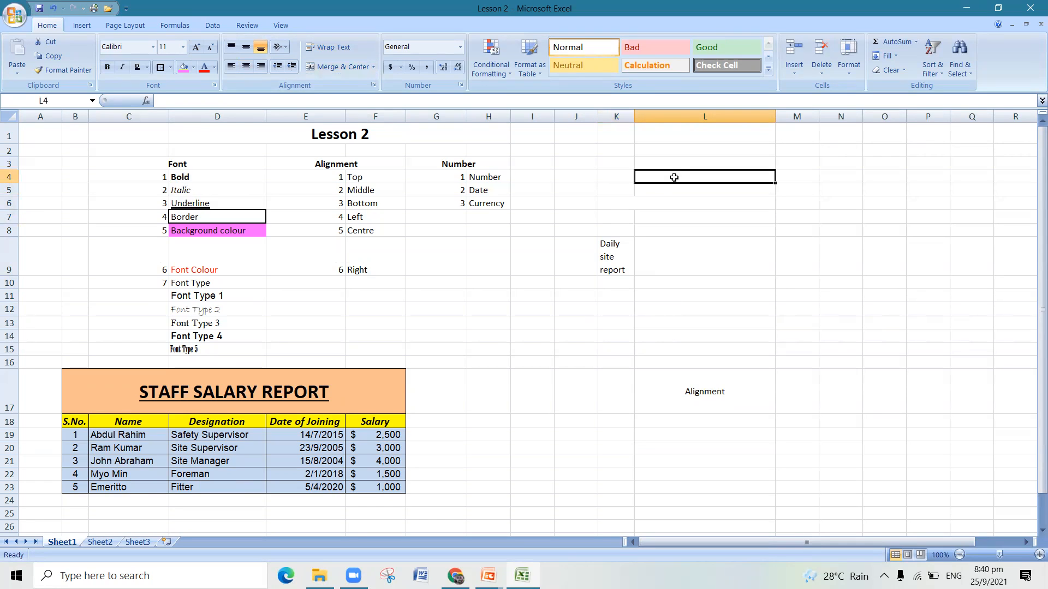
{"action": "left_click", "coordinate": [661, 201]}
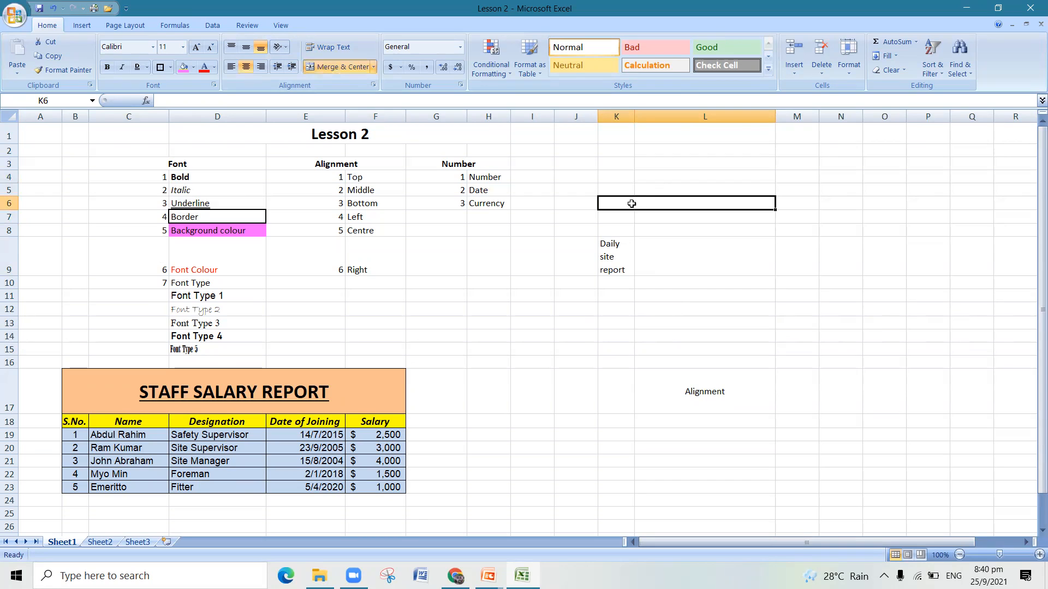
- Enter the text "Daily site report" in the merged cell K6:L6
{"action": "double_click", "coordinate": [644, 203]}
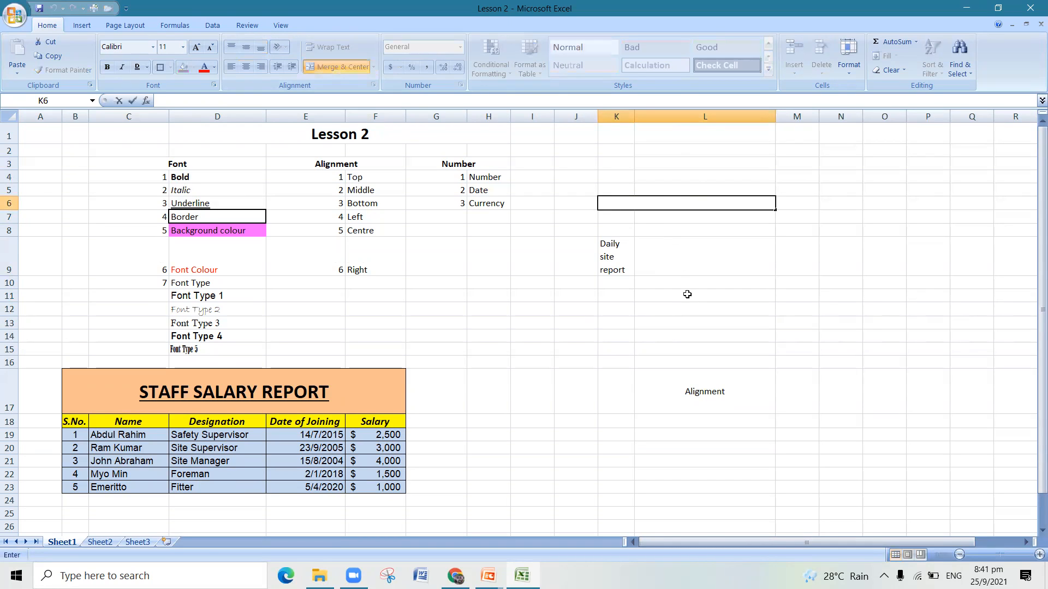
{"action": "type", "text": "Daily site "}
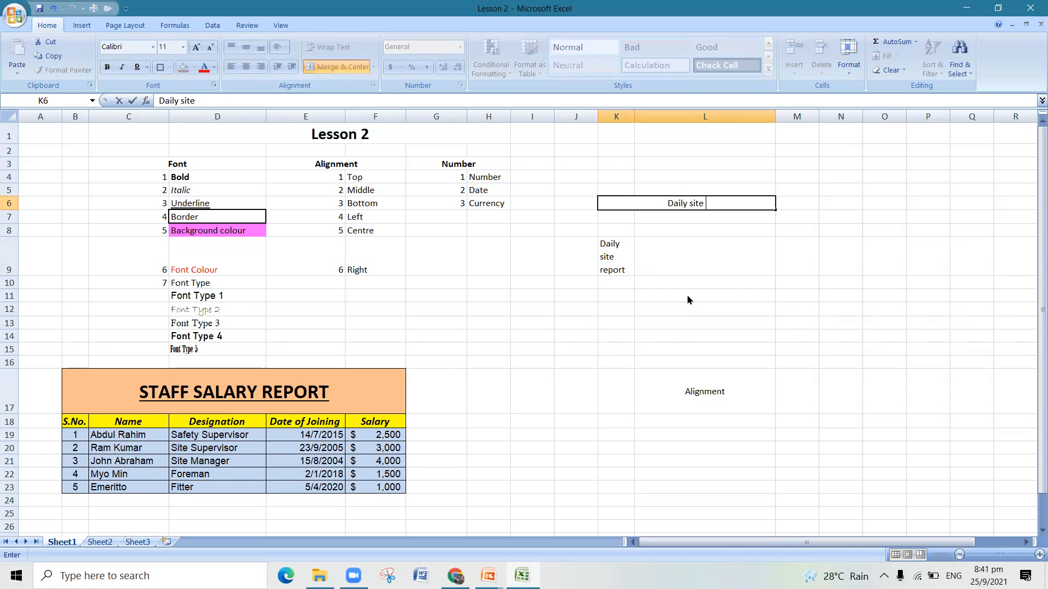
{"action": "type", "text": "report"}
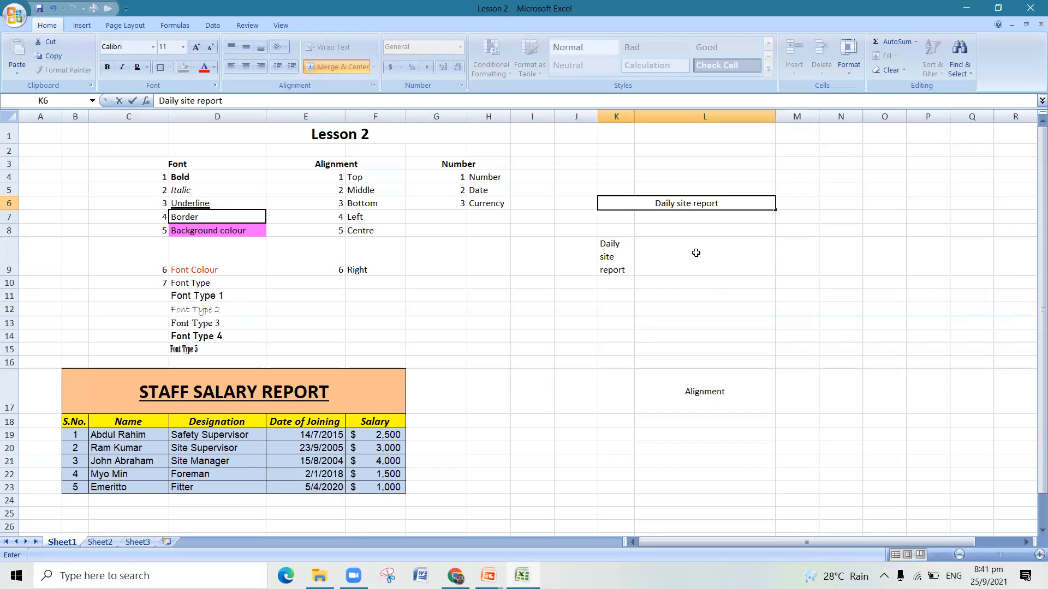
{"action": "left_click", "coordinate": [673, 283]}
{"action": "left_click", "coordinate": [666, 204]}
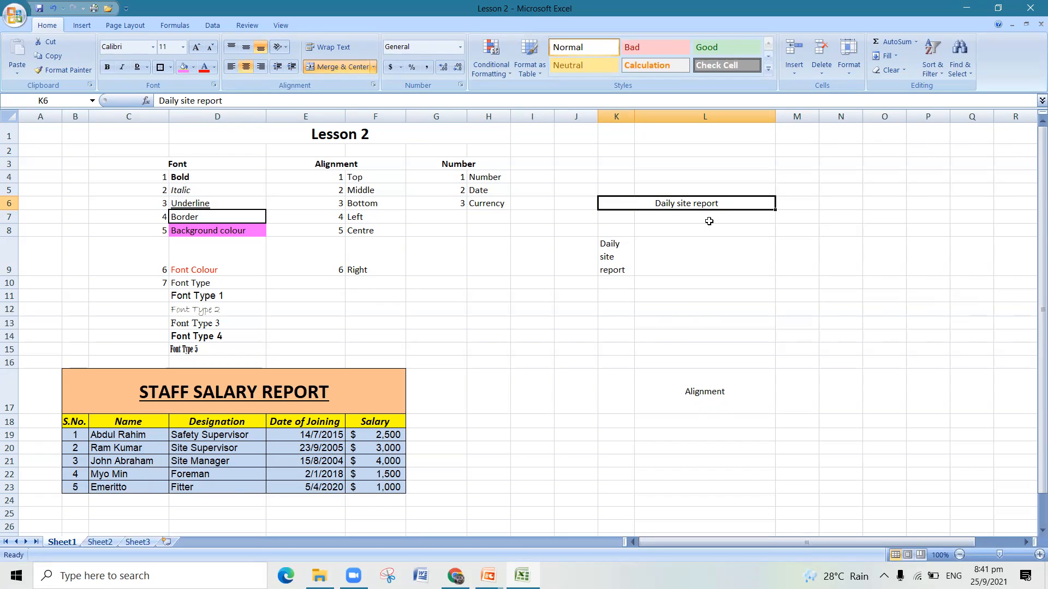
{"action": "left_click", "coordinate": [709, 298]}
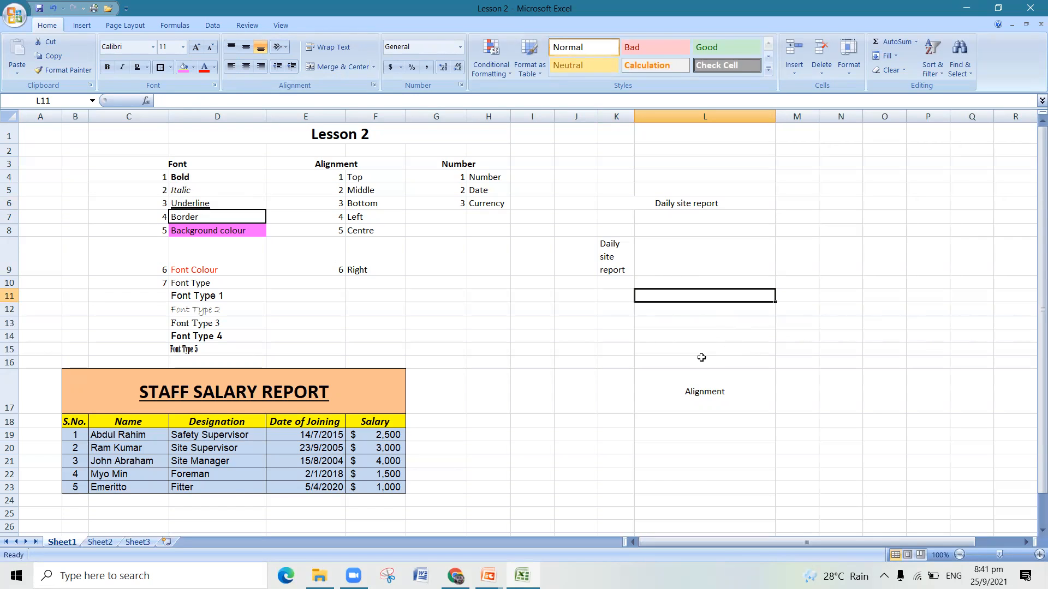
{"action": "left_click", "coordinate": [698, 203]}
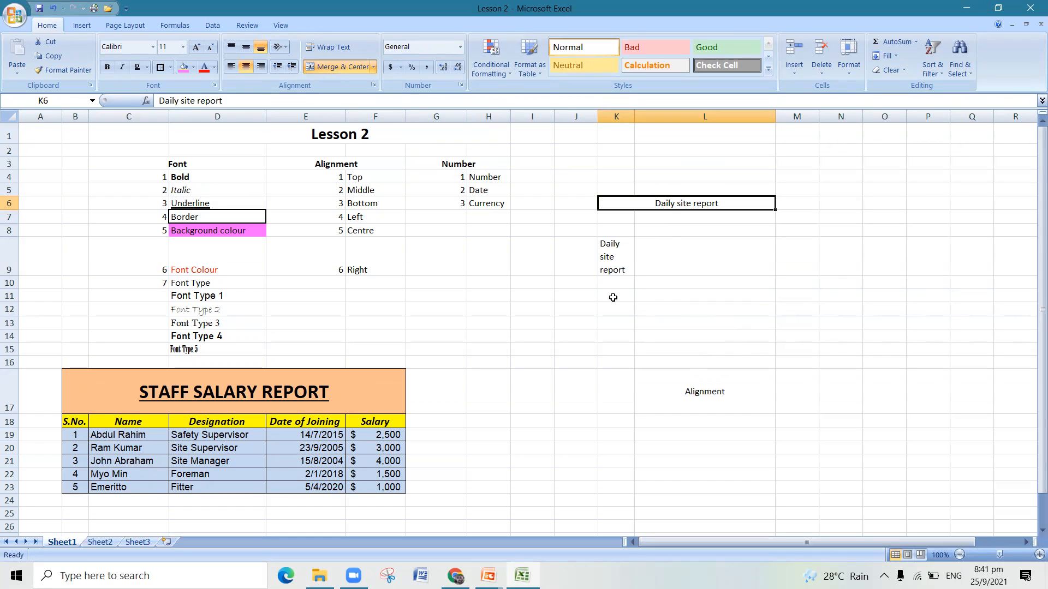
{"action": "left_click", "coordinate": [674, 322]}
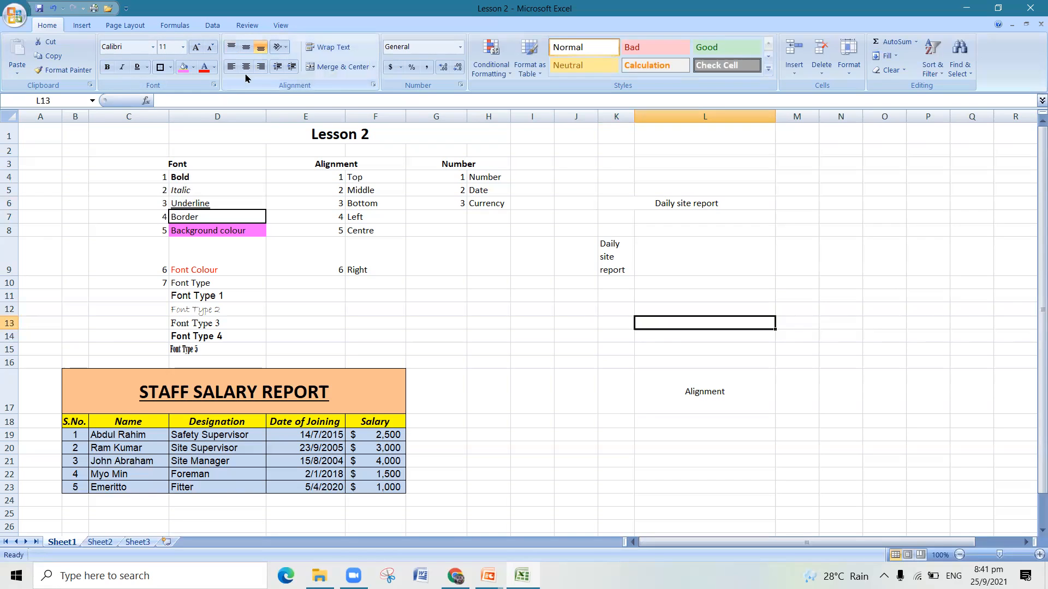
- Left-align the "Alignment" text in cell L17 and try its top, middle and bottom alignments, ending at the bottom
{"action": "left_click", "coordinate": [646, 418]}
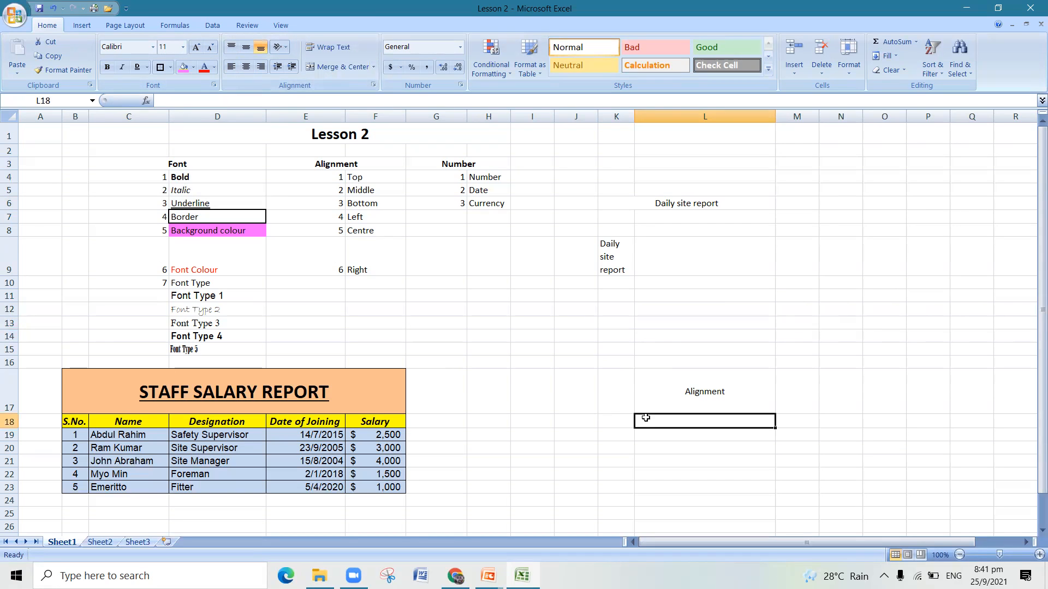
{"action": "left_click", "coordinate": [673, 393]}
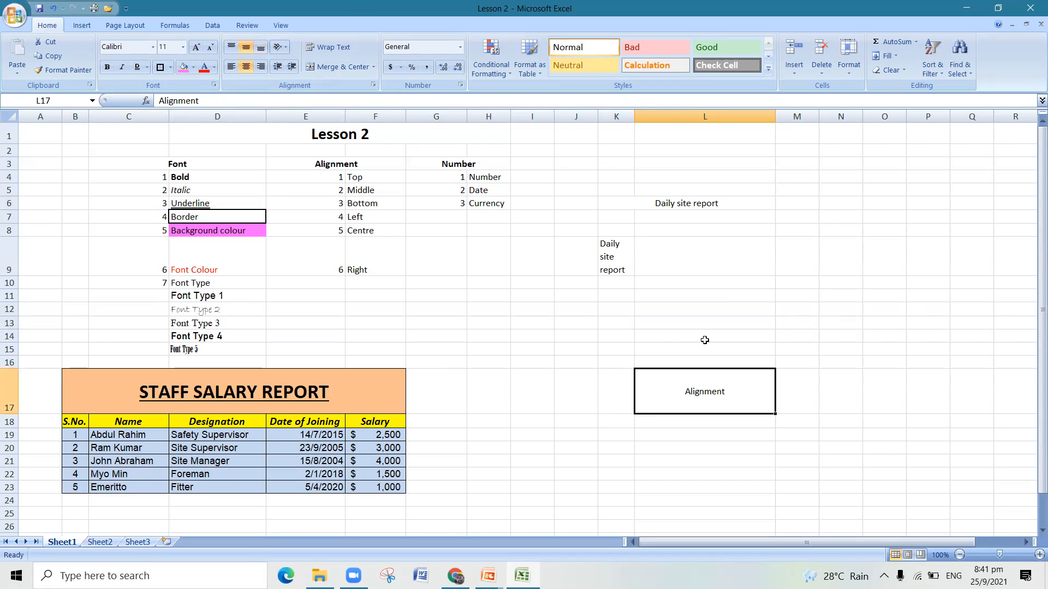
{"action": "left_click", "coordinate": [231, 48]}
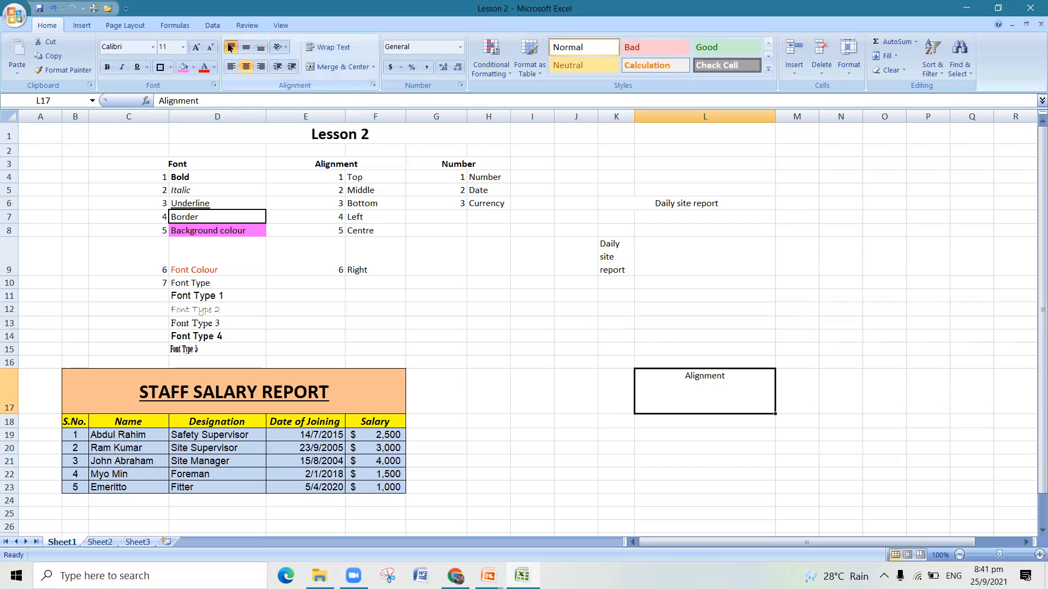
{"action": "left_click", "coordinate": [231, 66]}
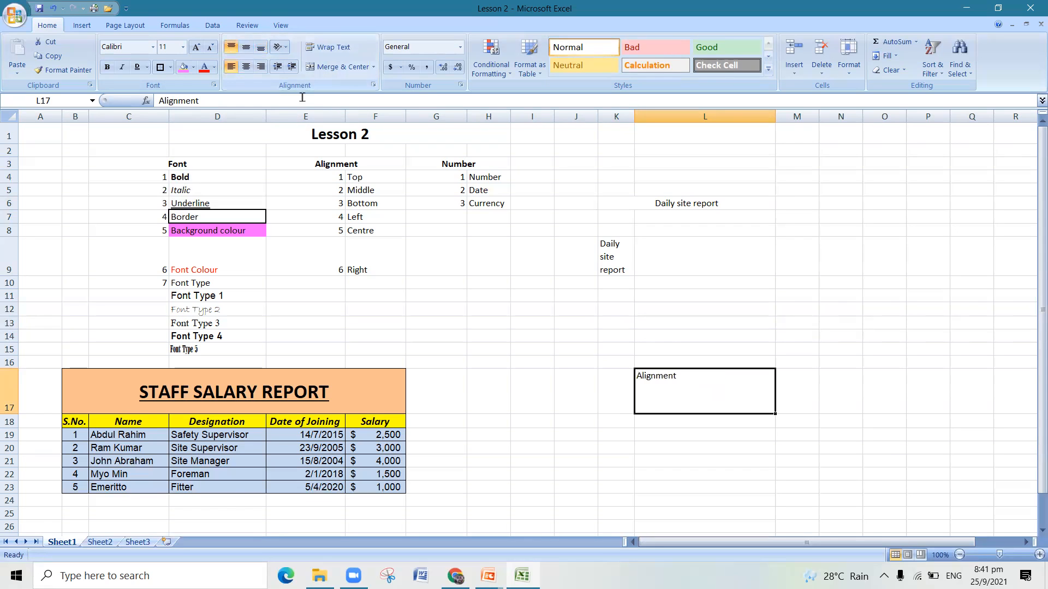
{"action": "left_click", "coordinate": [246, 47]}
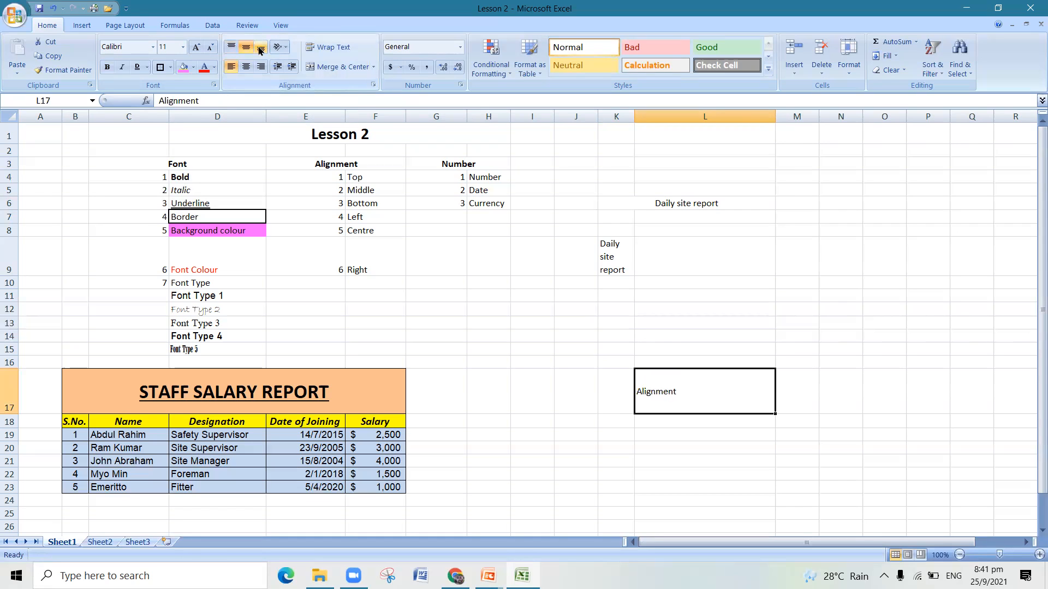
{"action": "left_click", "coordinate": [261, 50]}
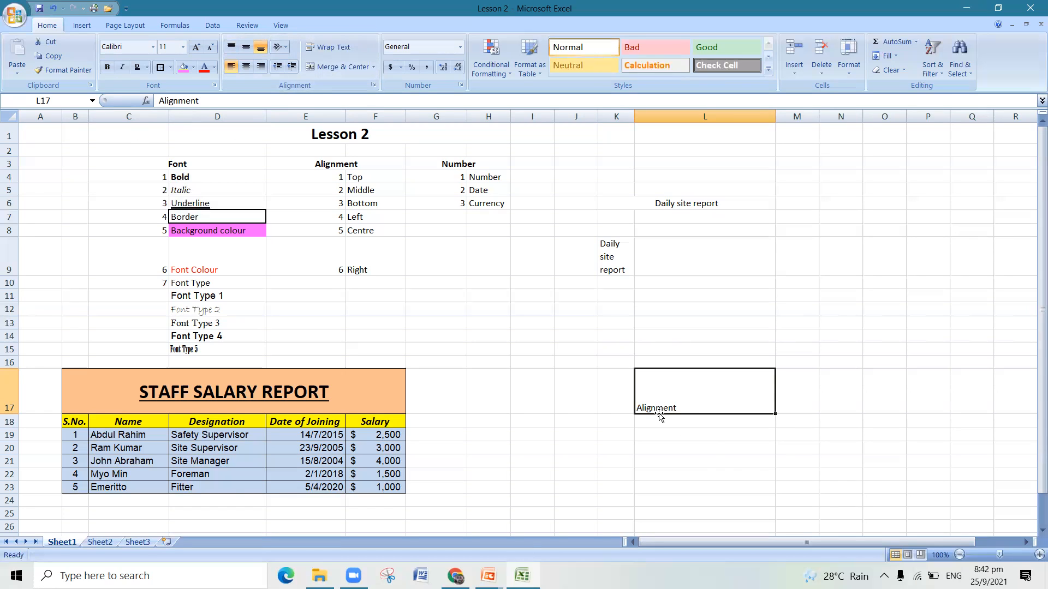
- Move the "Alignment" text in L17 up through middle to top alignment and shift it from left through center to right
{"action": "left_click", "coordinate": [247, 48]}
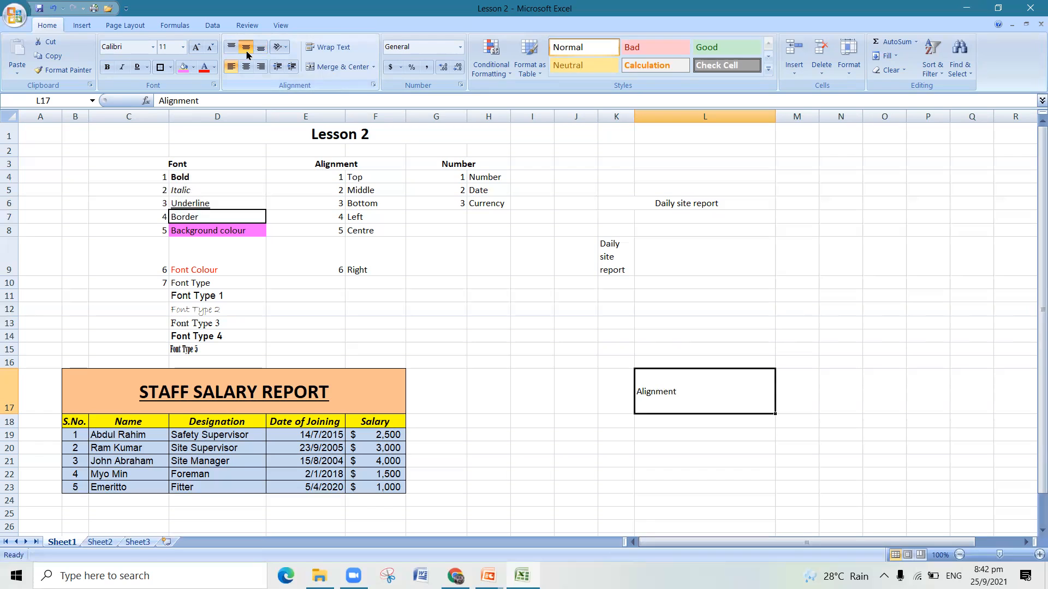
{"action": "left_click", "coordinate": [233, 49]}
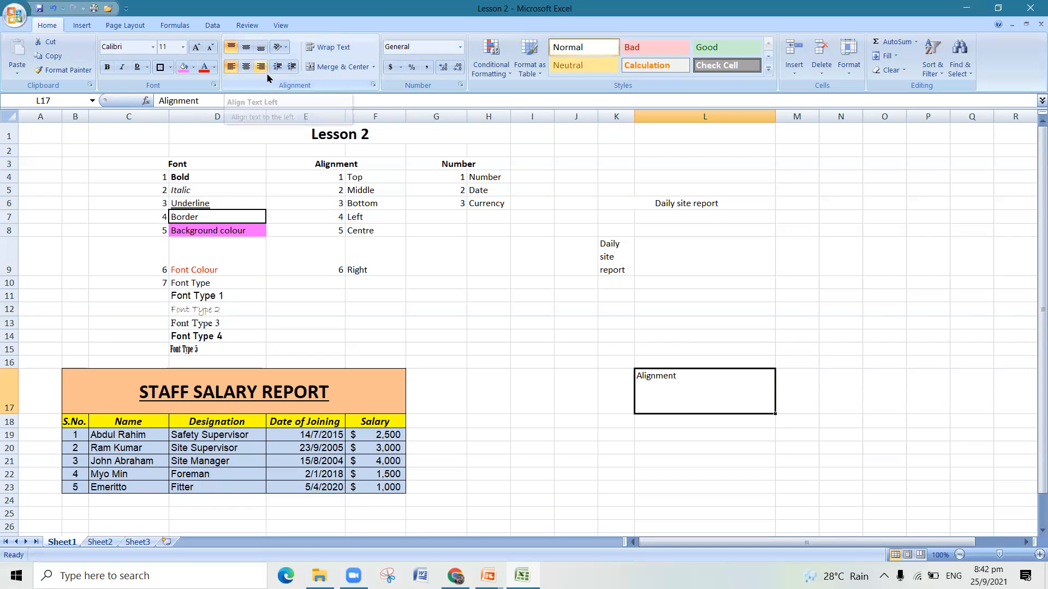
{"action": "left_click", "coordinate": [236, 74]}
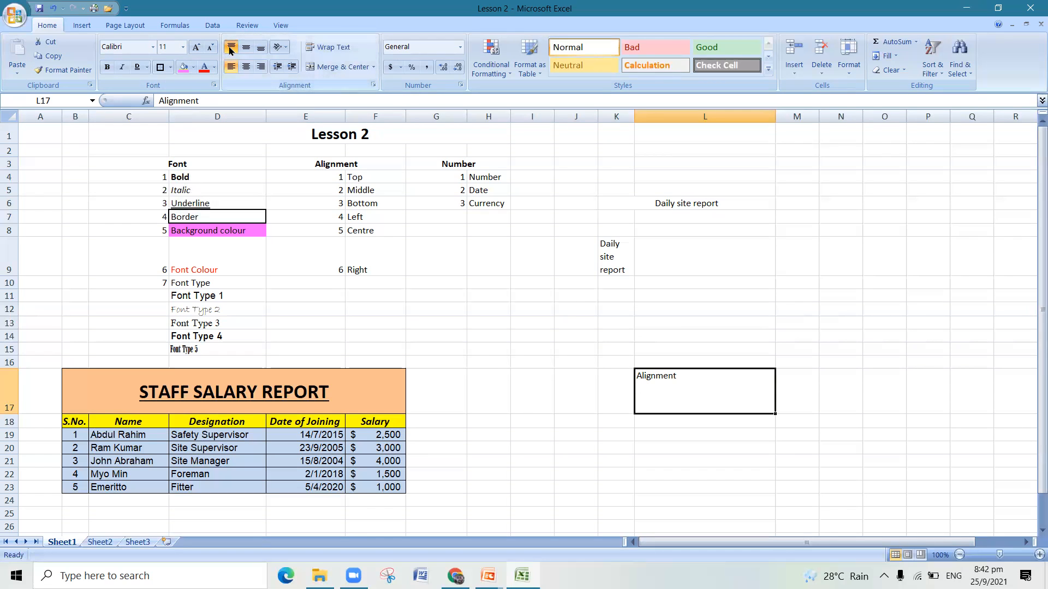
{"action": "left_click", "coordinate": [244, 70]}
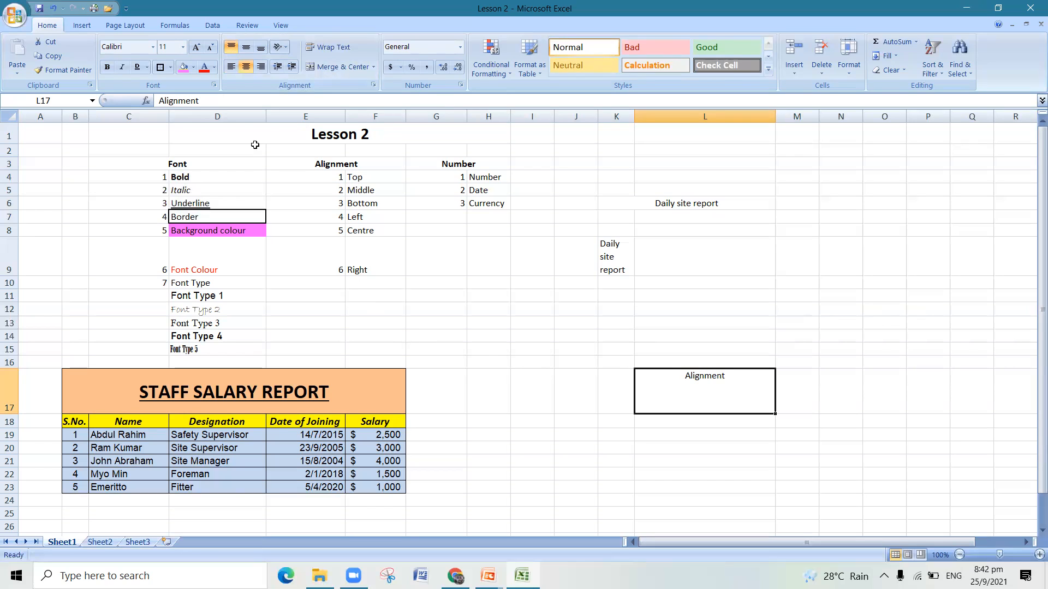
{"action": "left_click", "coordinate": [260, 69]}
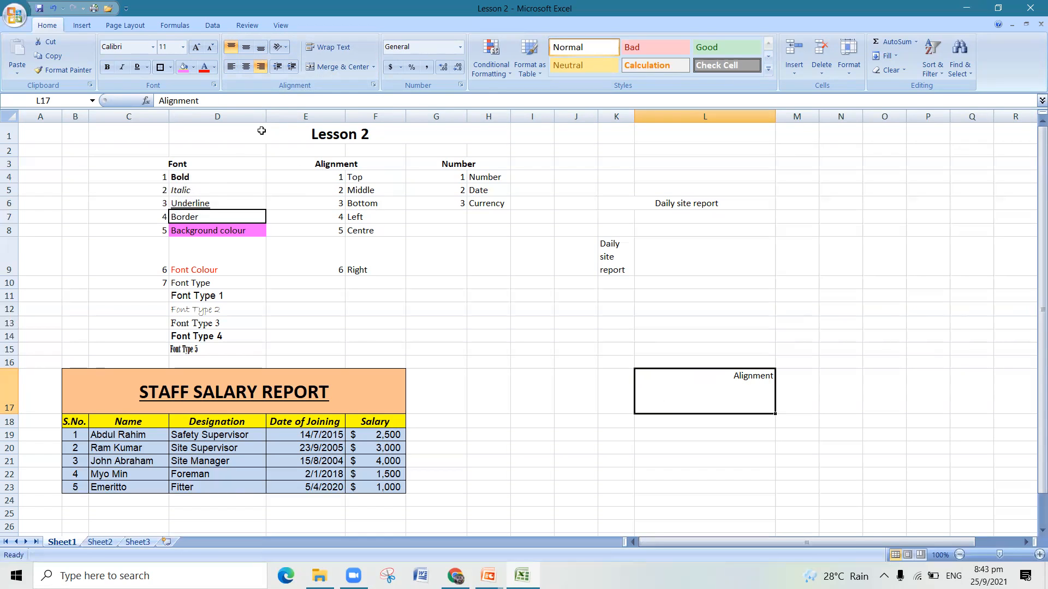
- Try middle and bottom alignment on the right-aligned text in L17, and shift it through center to left at middle height
{"action": "left_click", "coordinate": [249, 51]}
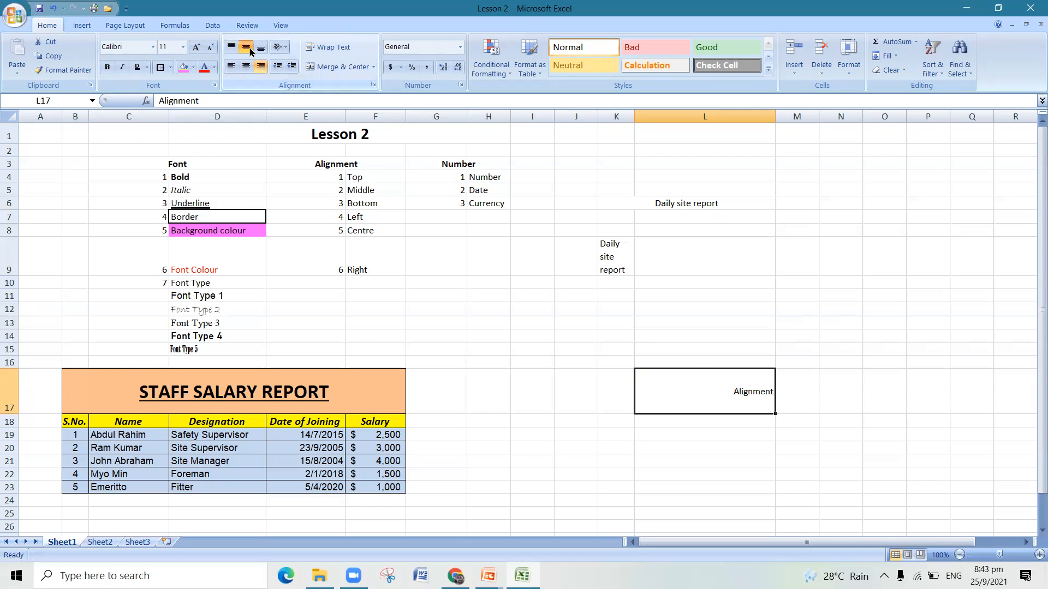
{"action": "left_click", "coordinate": [246, 51]}
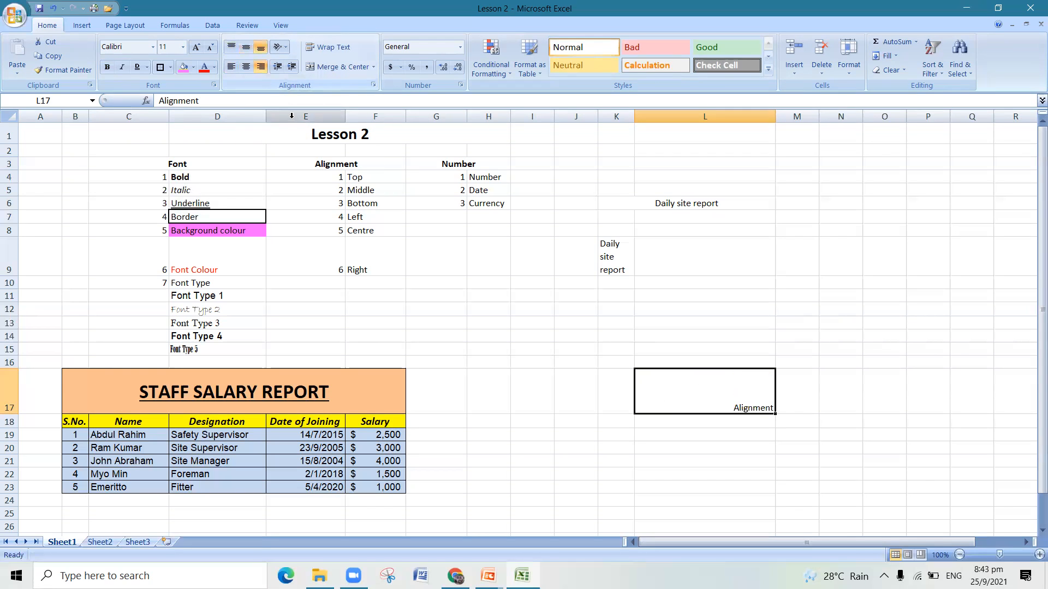
{"action": "left_click", "coordinate": [248, 51]}
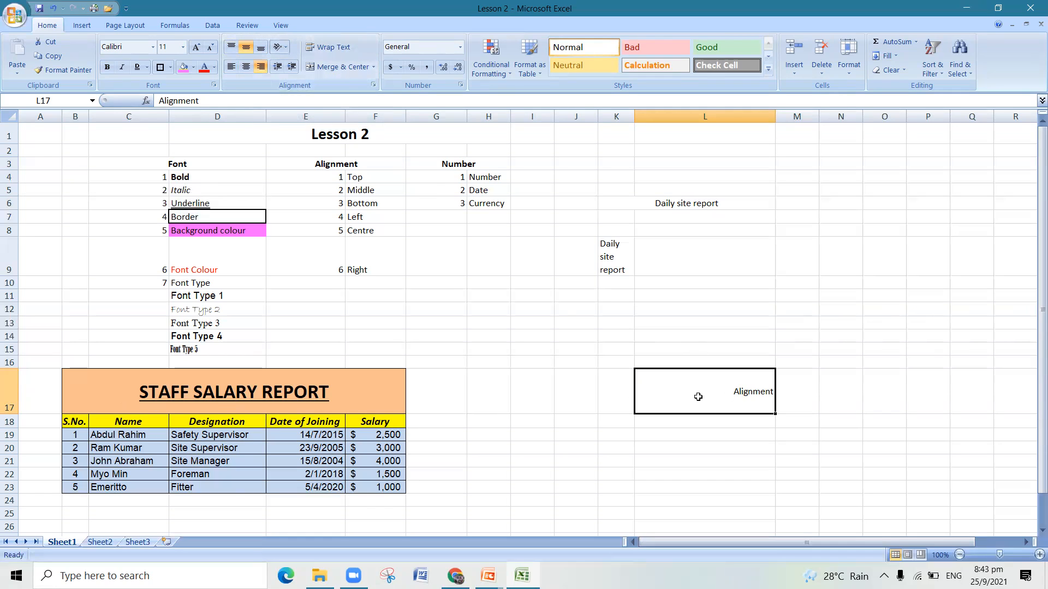
{"action": "left_click", "coordinate": [247, 67]}
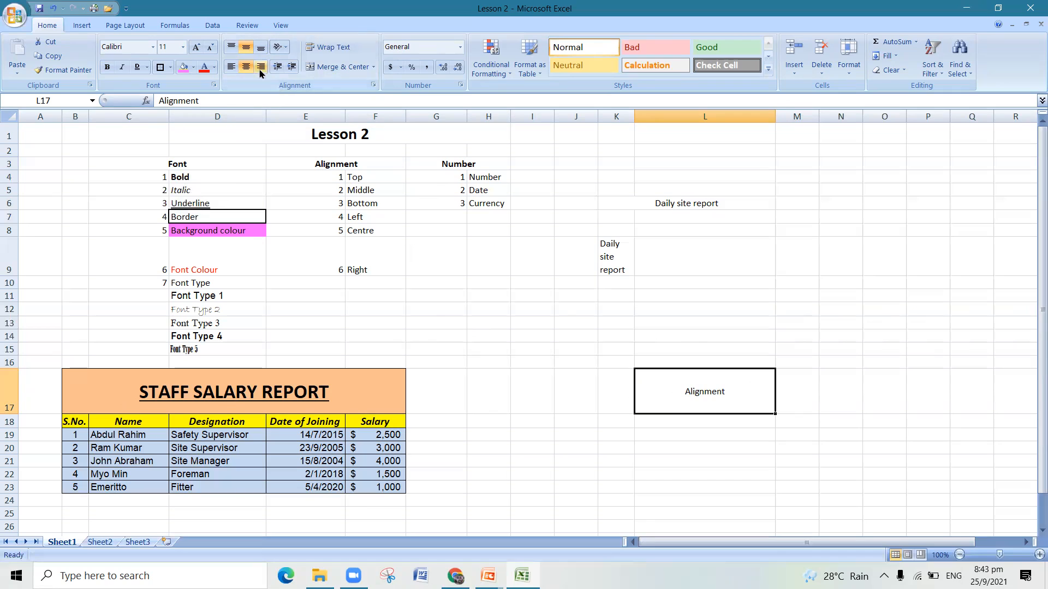
{"action": "left_click", "coordinate": [232, 66]}
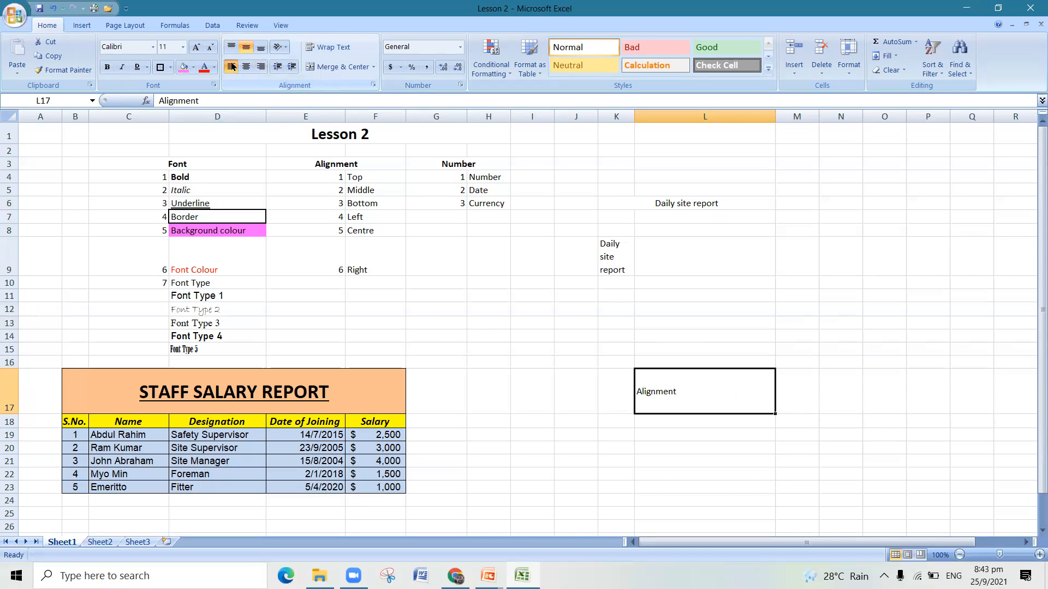
- Bottom-align the "Alignment" text in cell L17 and shift it through center to right alignment
{"action": "left_click", "coordinate": [260, 50]}
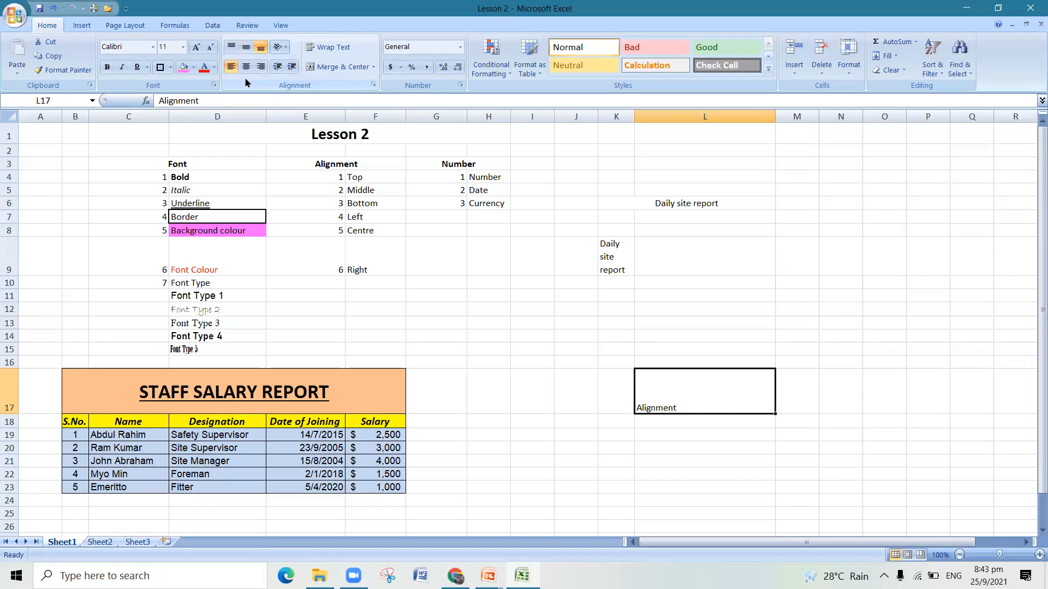
{"action": "left_click", "coordinate": [248, 69]}
{"action": "left_click", "coordinate": [261, 68]}
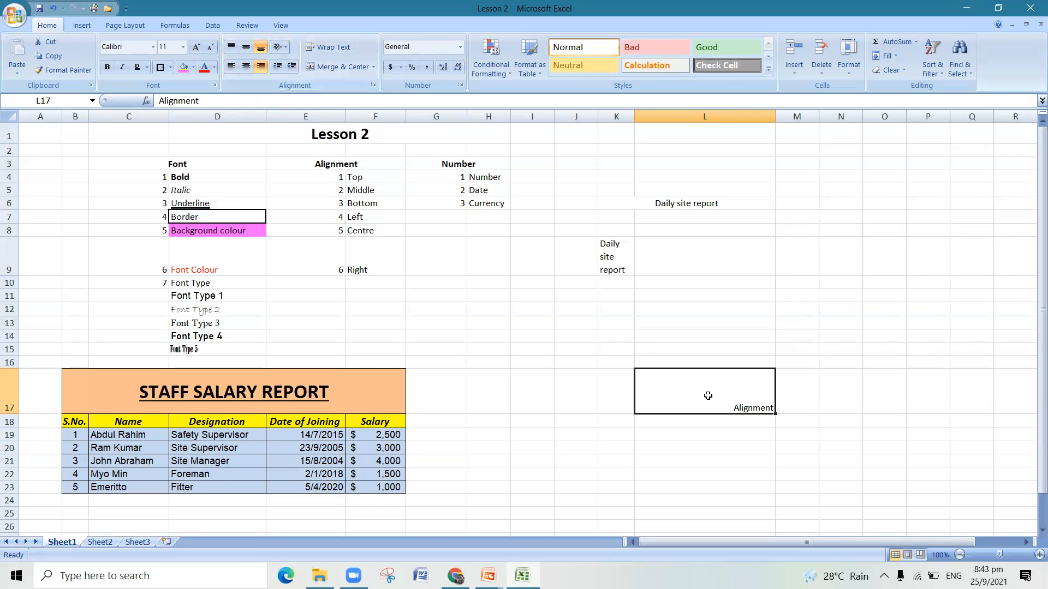
- Angle the "Alignment" text in L17 counterclockwise and then clockwise, and center it horizontally
{"action": "left_click", "coordinate": [284, 53]}
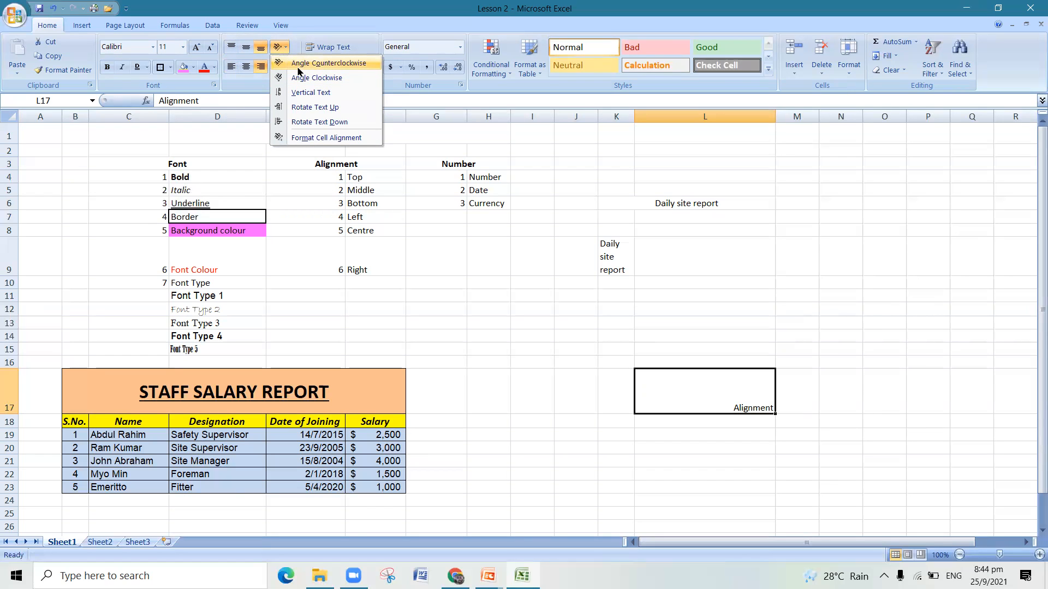
{"action": "left_click", "coordinate": [298, 69]}
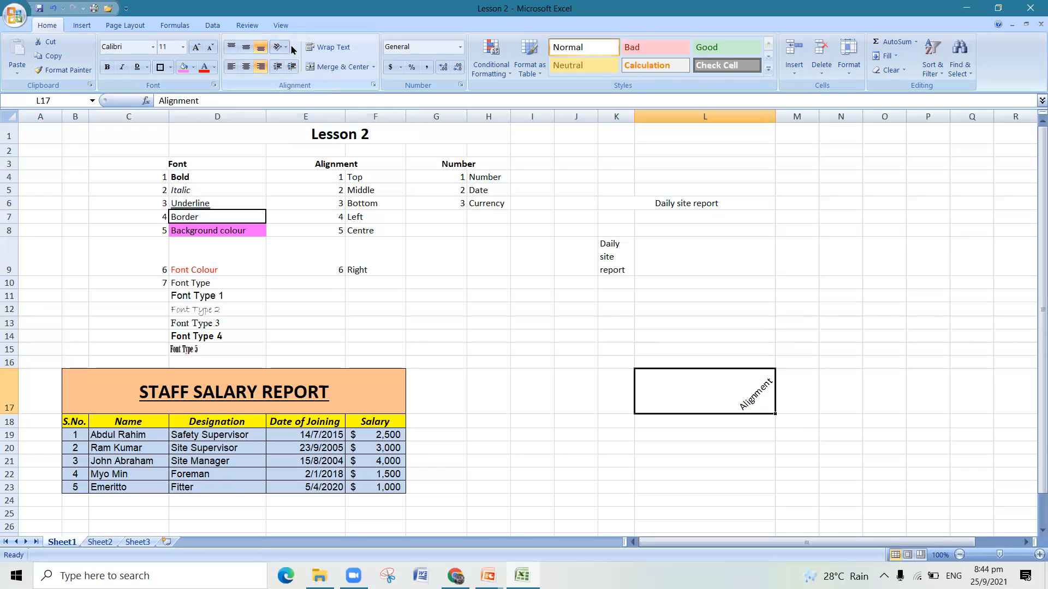
{"action": "left_click", "coordinate": [283, 53]}
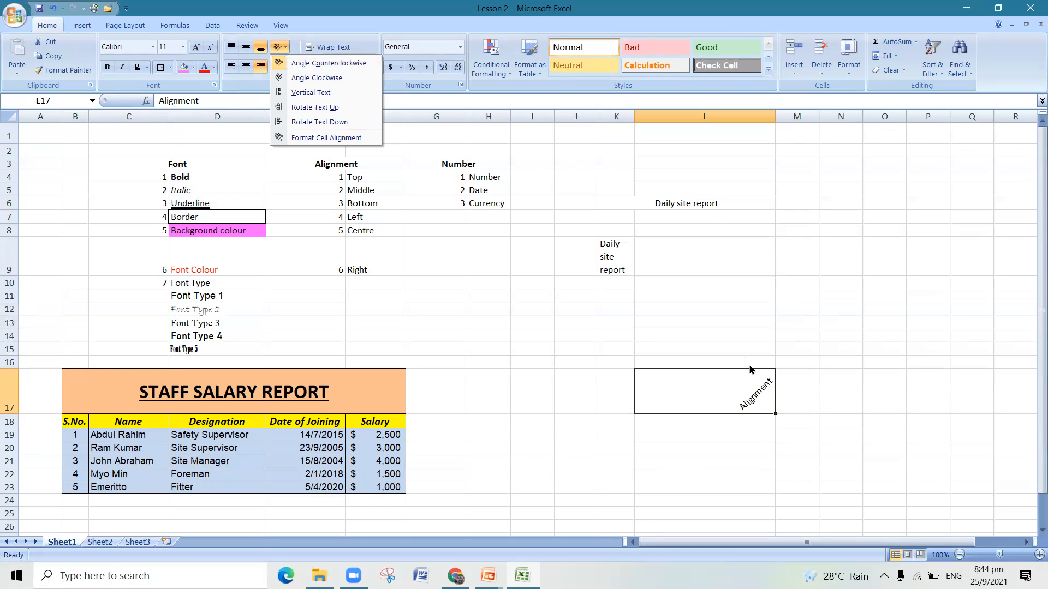
{"action": "left_click", "coordinate": [314, 79]}
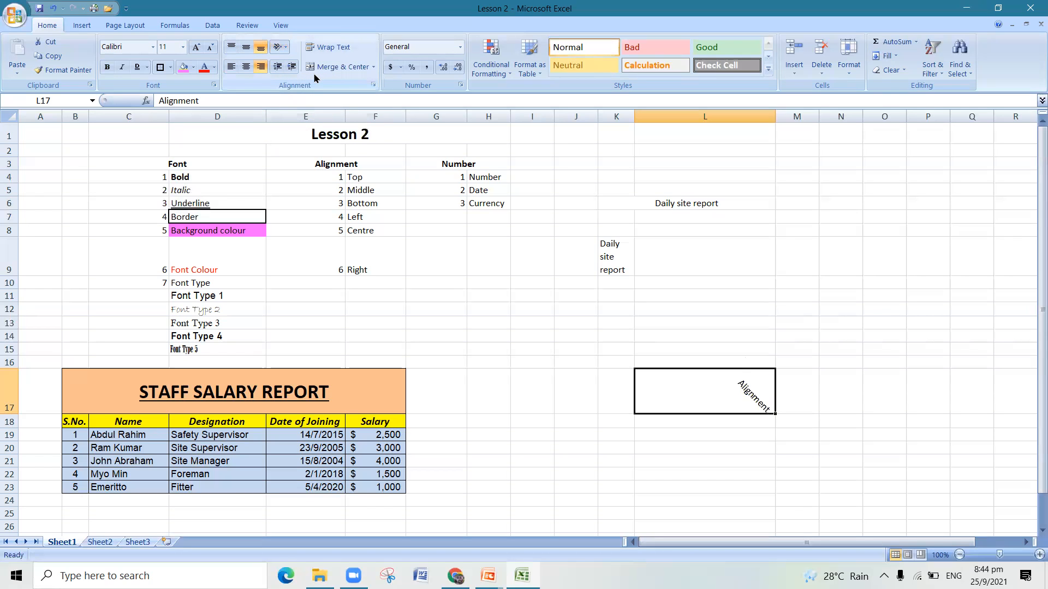
{"action": "left_click", "coordinate": [246, 67]}
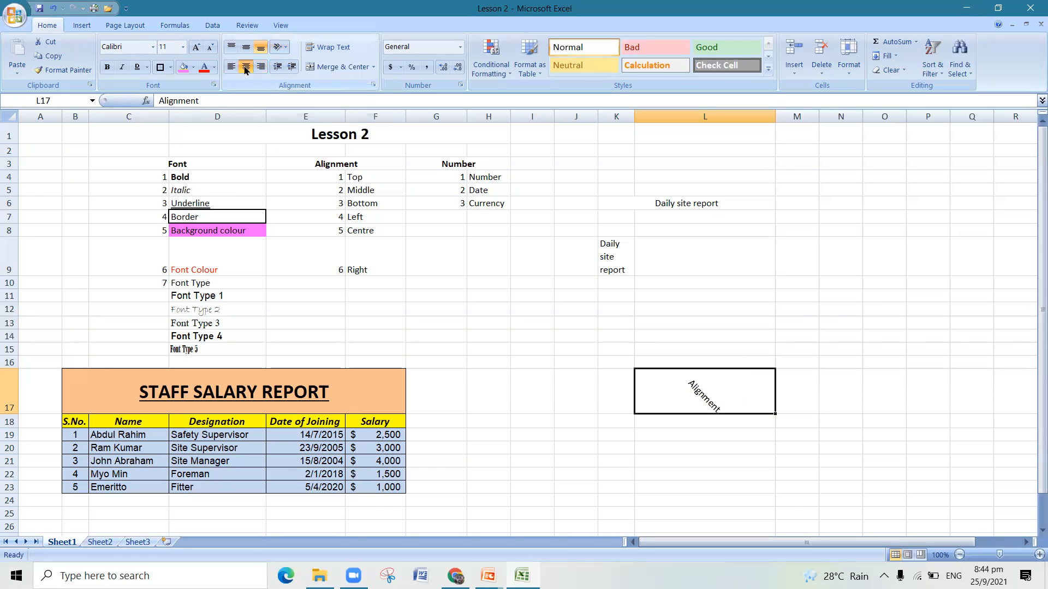
- Set the text in L17 to Vertical Text and enlarge row 17 to fit it, undoing the last height change
{"action": "left_click", "coordinate": [279, 47]}
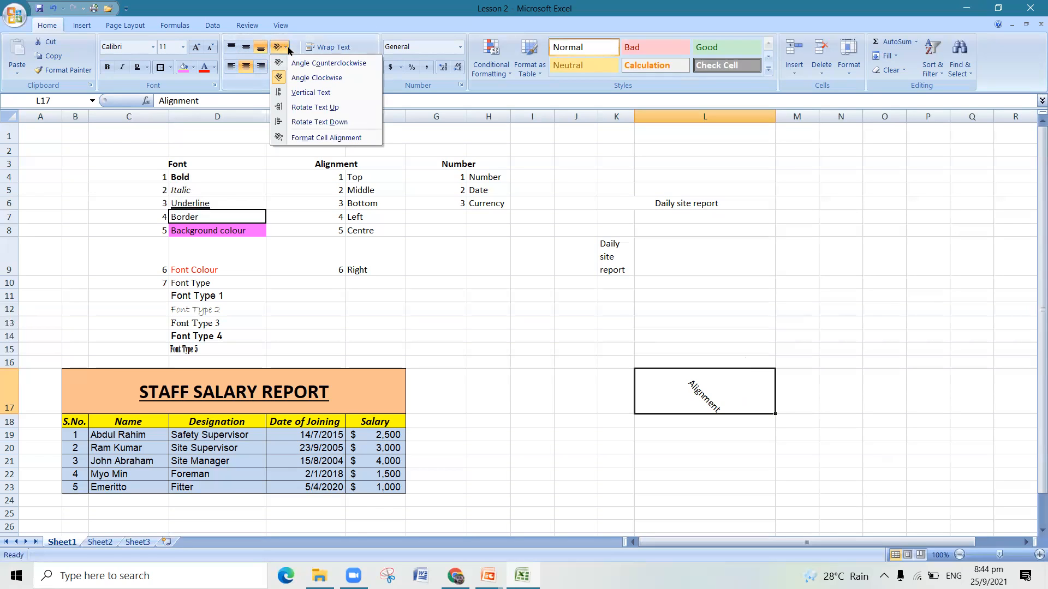
{"action": "left_click", "coordinate": [292, 93]}
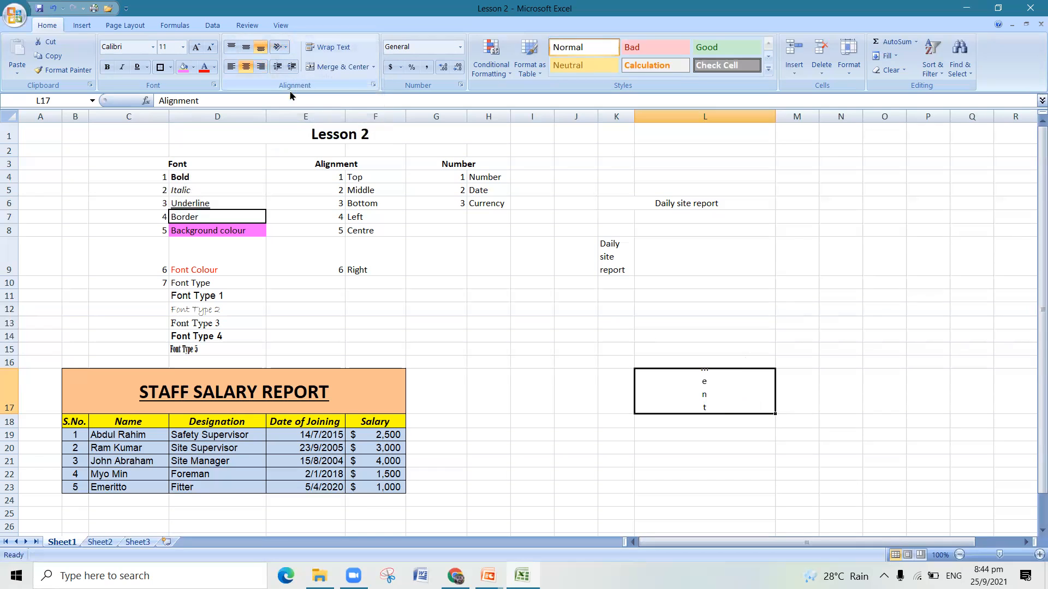
{"action": "left_click_drag", "start_coordinate": [12, 415], "coordinate": [12, 501]}
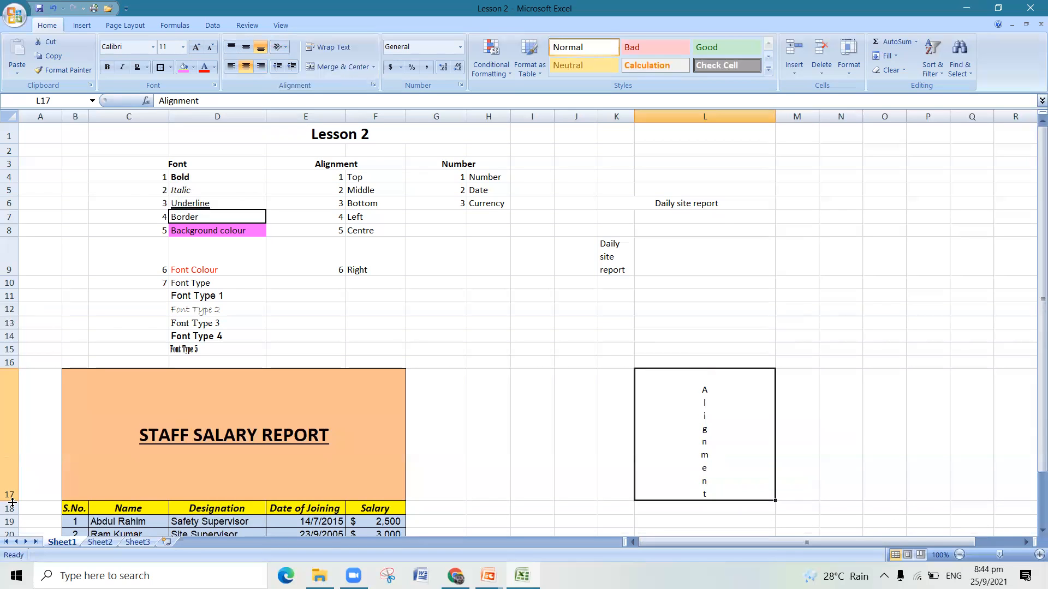
{"action": "left_click", "coordinate": [53, 8]}
- Rotate the text in L17 up, and set its orientation to 45 degrees in the cell alignment settings
{"action": "left_click", "coordinate": [281, 48]}
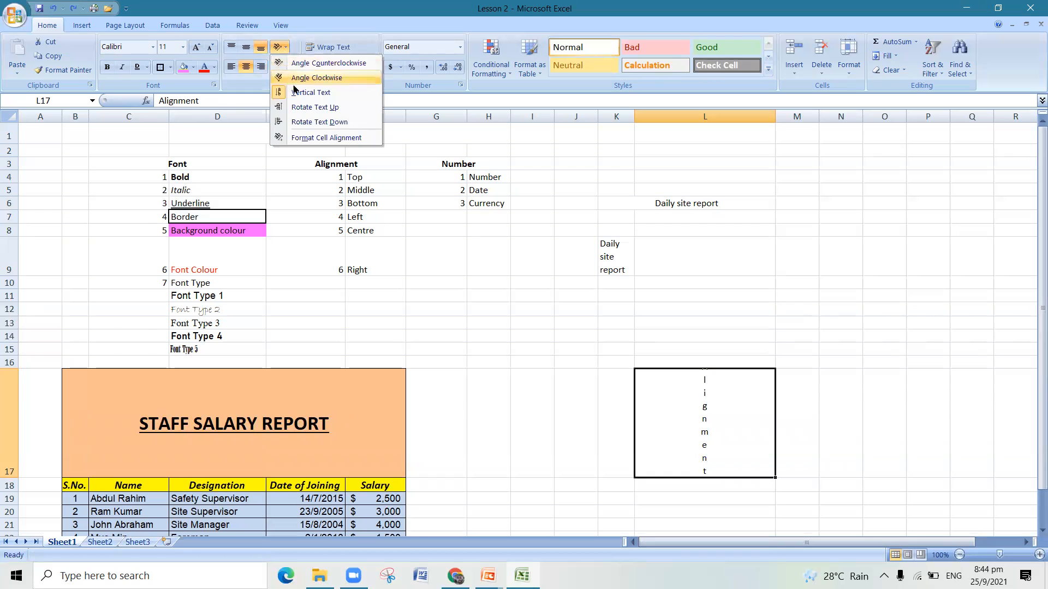
{"action": "left_click", "coordinate": [303, 107]}
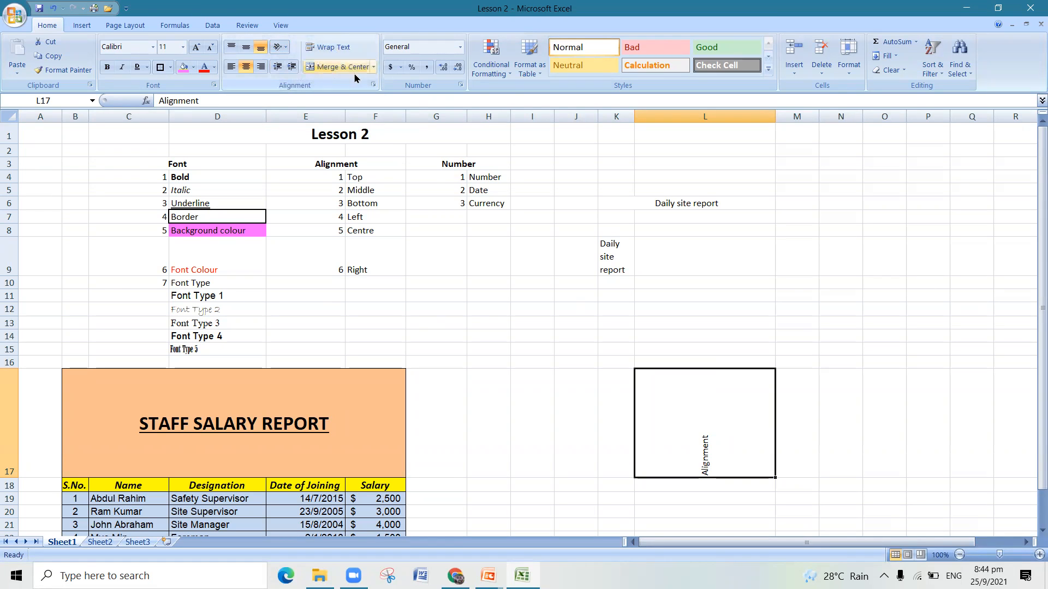
{"action": "left_click", "coordinate": [373, 85]}
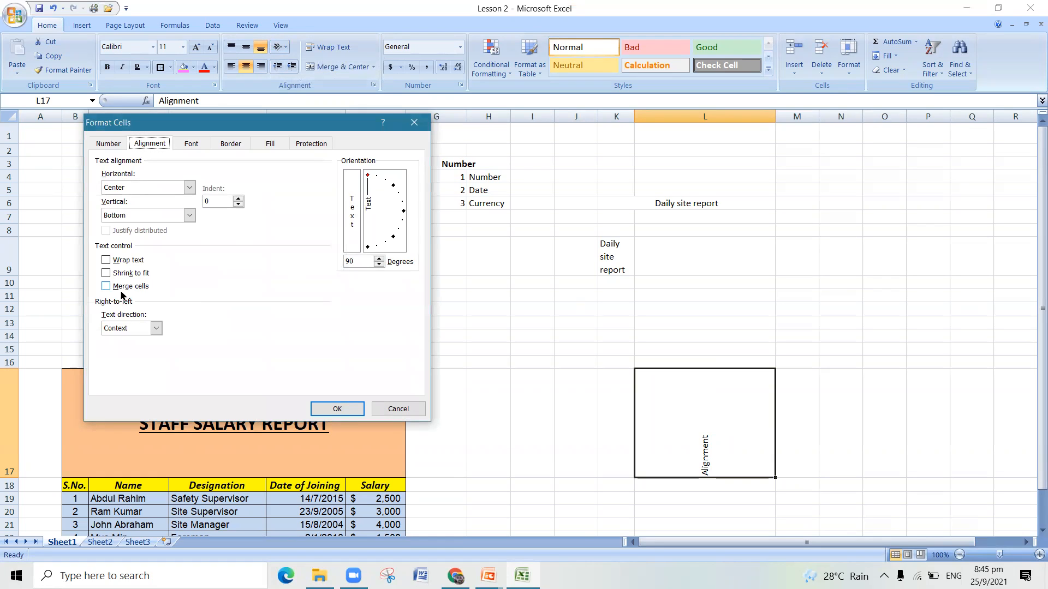
{"action": "left_click", "coordinate": [189, 187]}
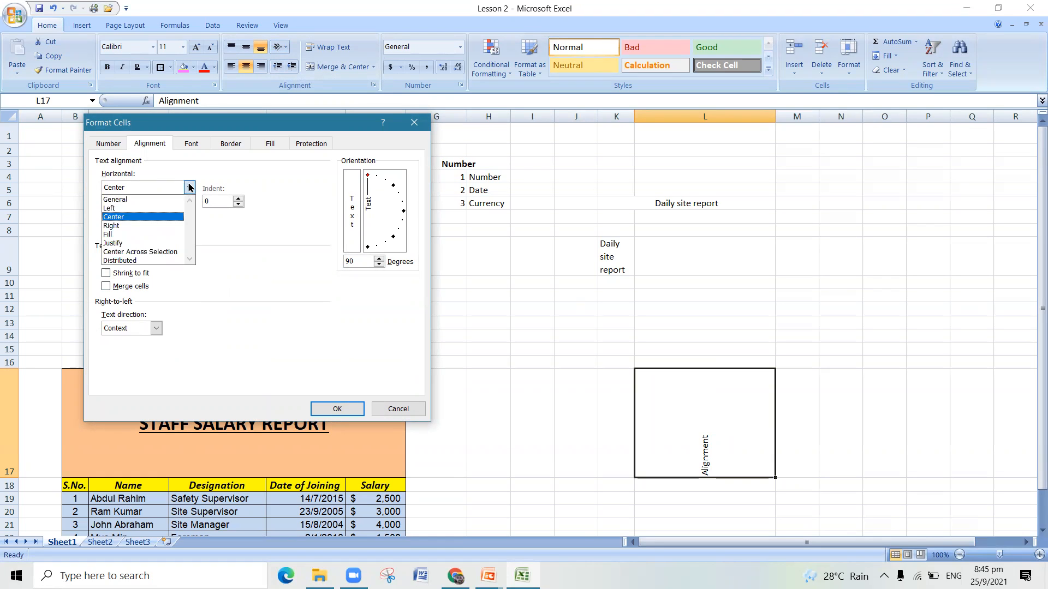
{"action": "left_click", "coordinate": [249, 302]}
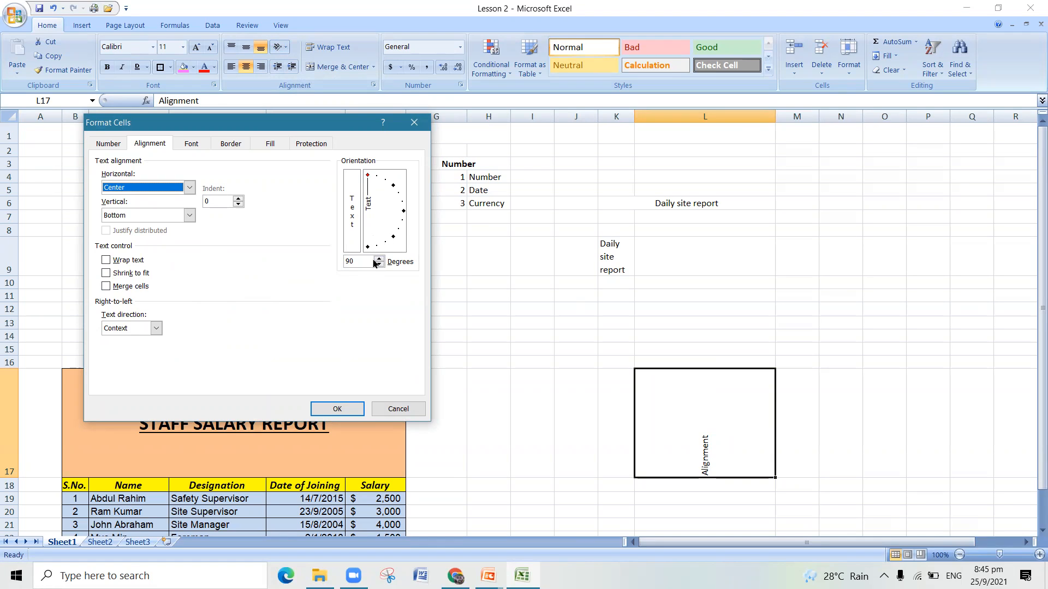
{"action": "left_click_drag", "start_coordinate": [363, 257], "coordinate": [343, 259]}
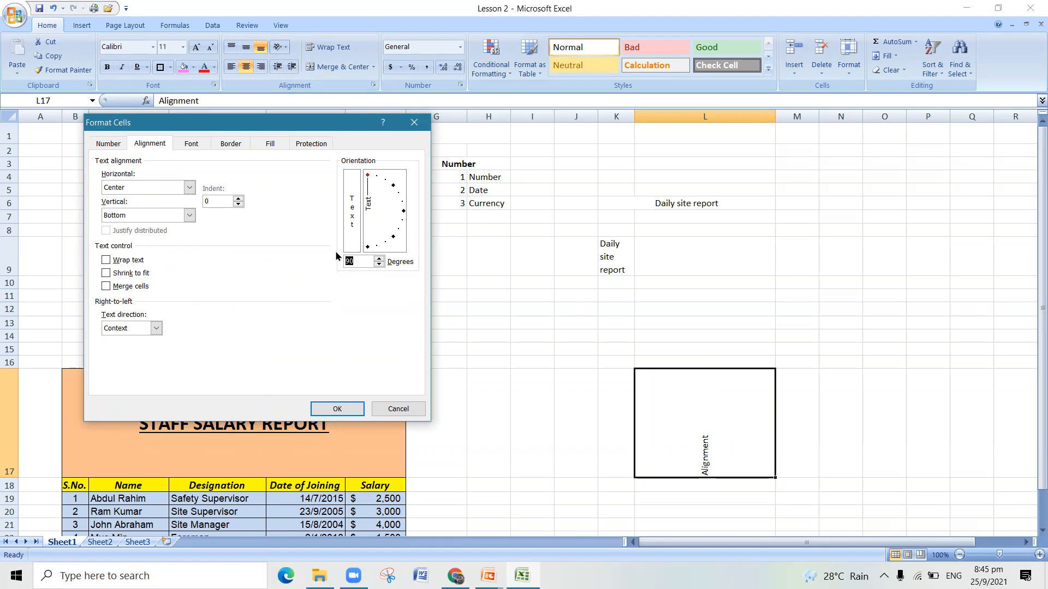
{"action": "type", "text": "45"}
{"action": "left_click", "coordinate": [350, 404]}
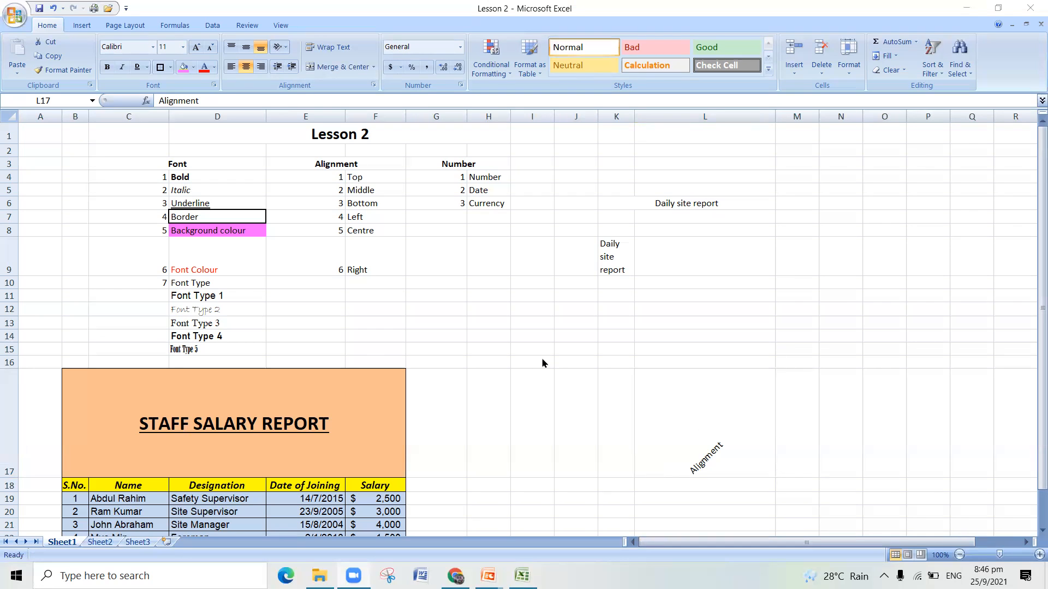
- Select the "Number" heading in G3 and look over the available number formats without applying one
{"action": "left_click", "coordinate": [449, 164]}
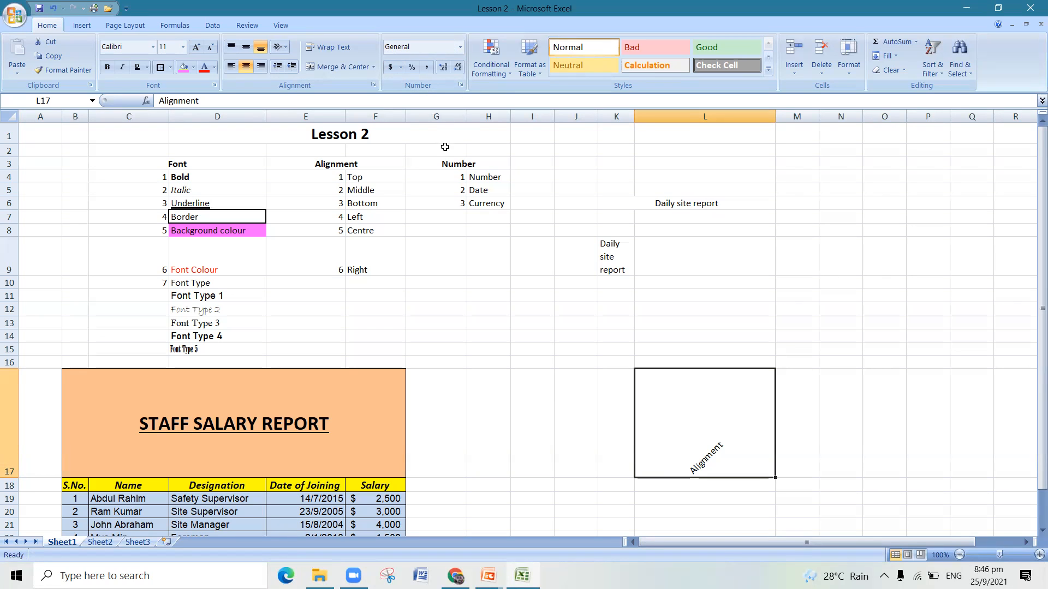
{"action": "left_click", "coordinate": [537, 153]}
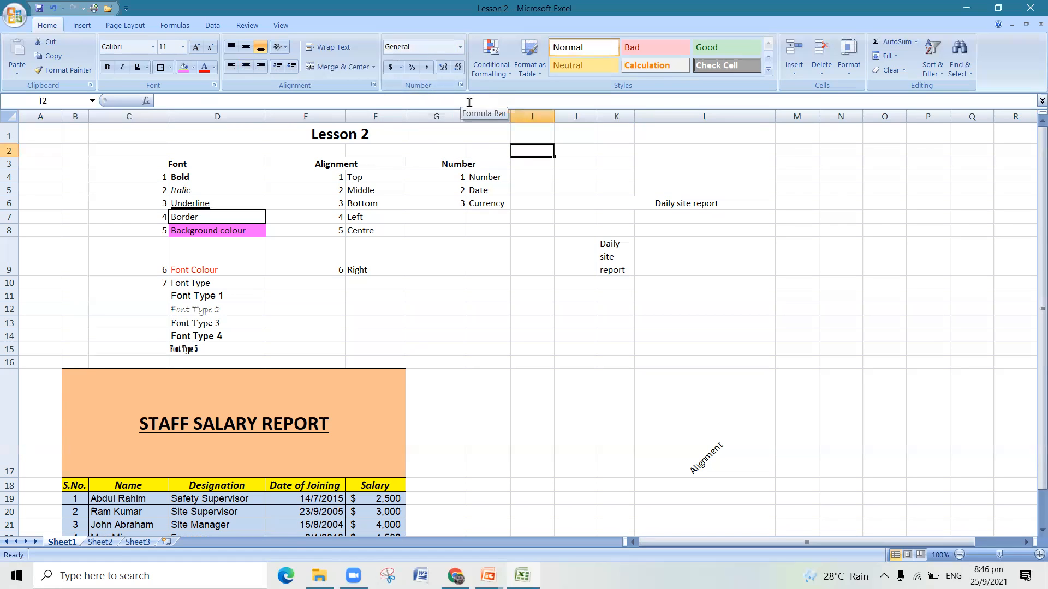
{"action": "left_click", "coordinate": [463, 166]}
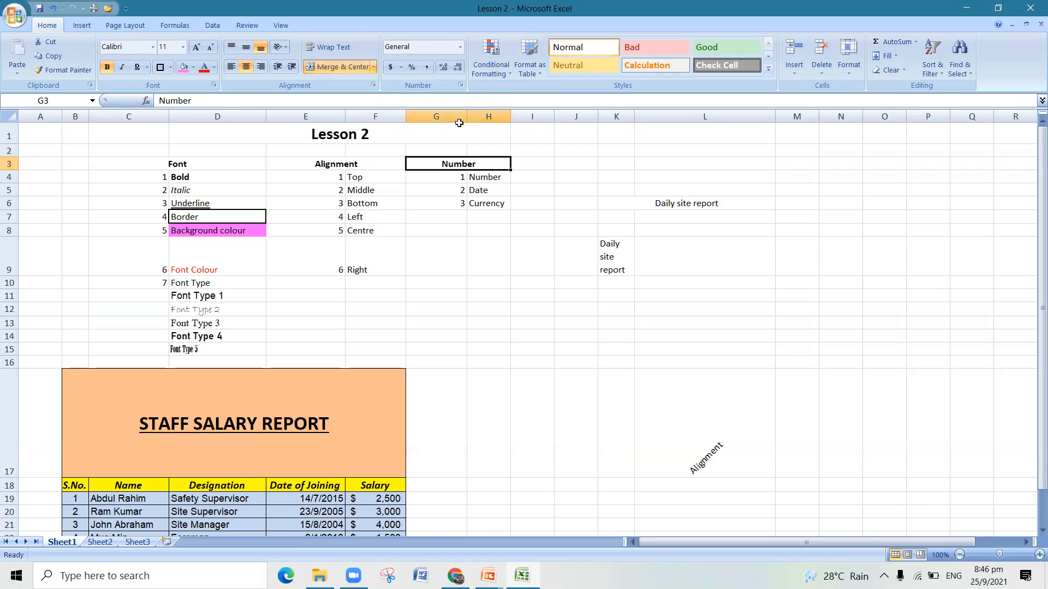
{"action": "left_click", "coordinate": [460, 47]}
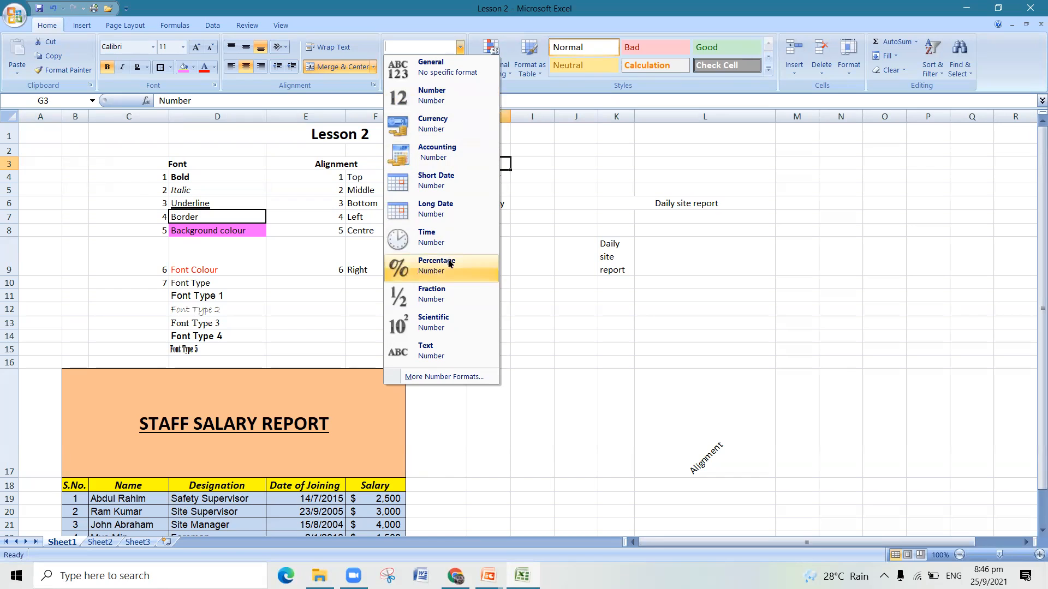
{"action": "left_click", "coordinate": [613, 173]}
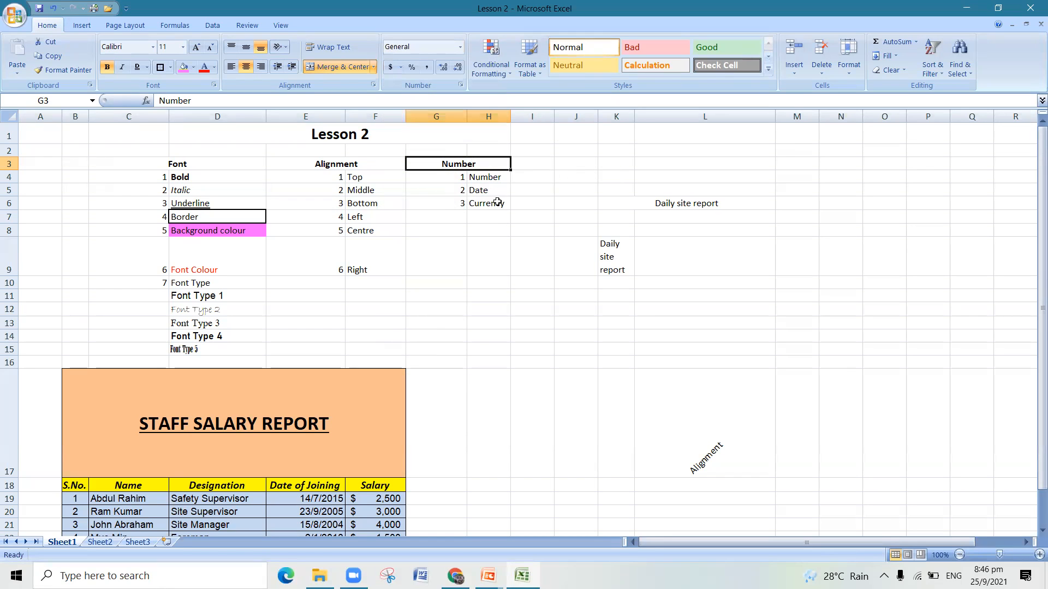
- Enter the value 2500 in cell H9
{"action": "left_click", "coordinate": [490, 261]}
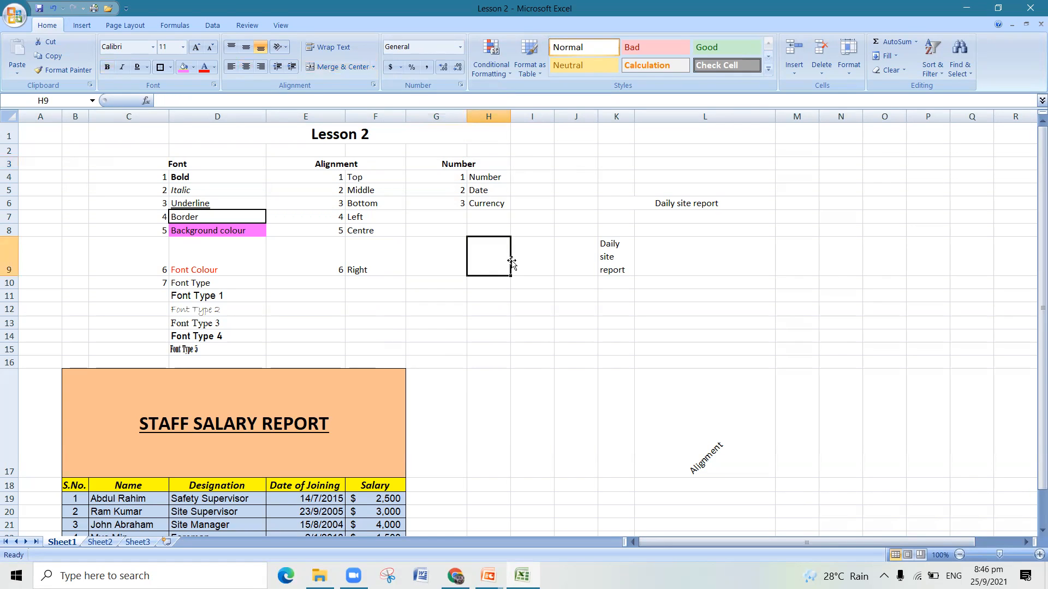
{"action": "type", "text": "25000"}
{"action": "key", "text": "BackSpace"}
{"action": "left_click", "coordinate": [513, 346]}
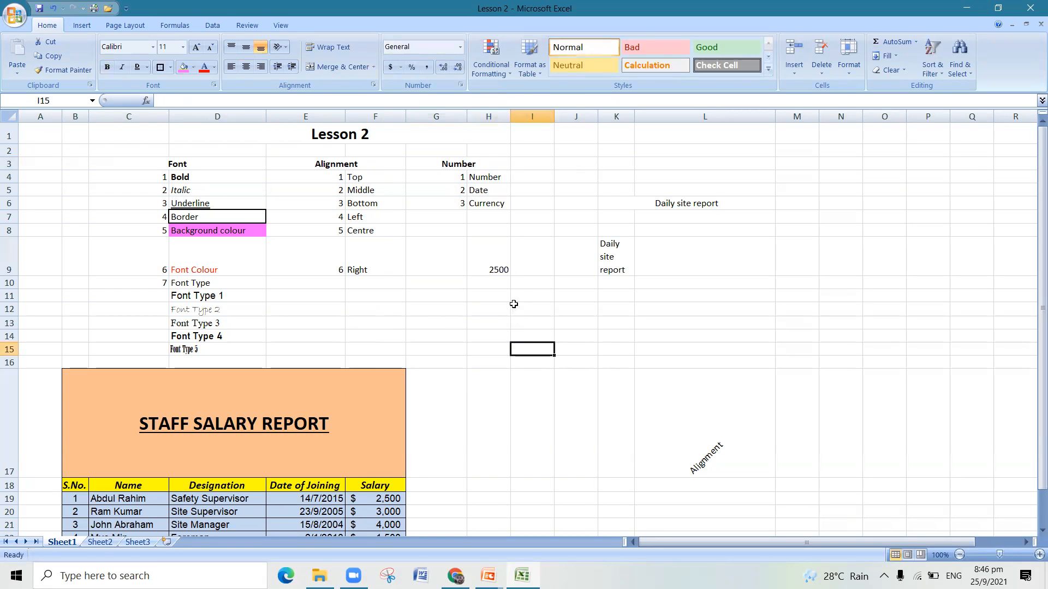
- Apply the Number format to the value in cell H9
{"action": "left_click", "coordinate": [496, 263]}
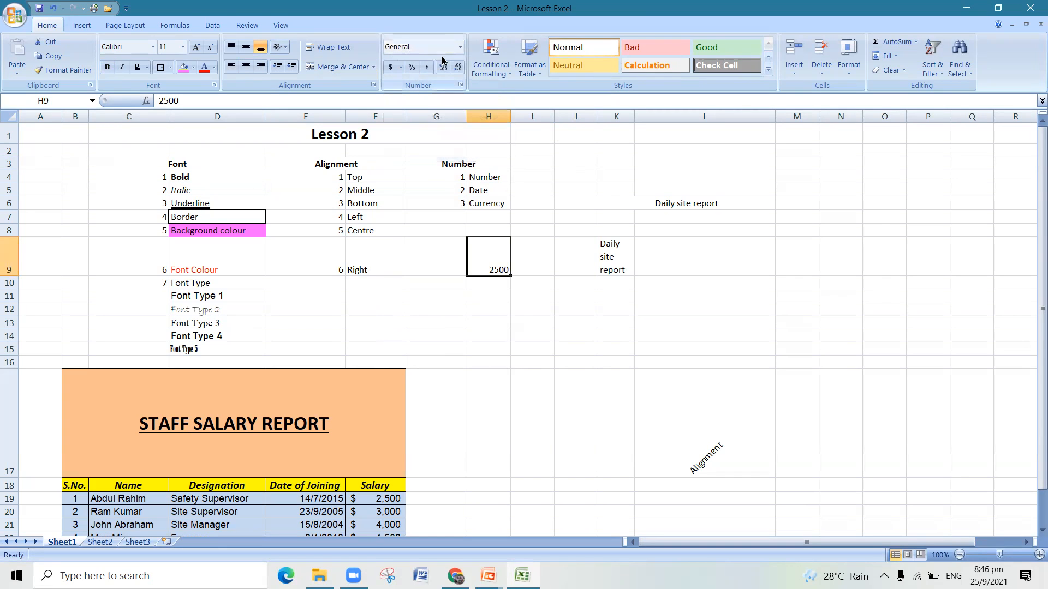
{"action": "left_click", "coordinate": [460, 47]}
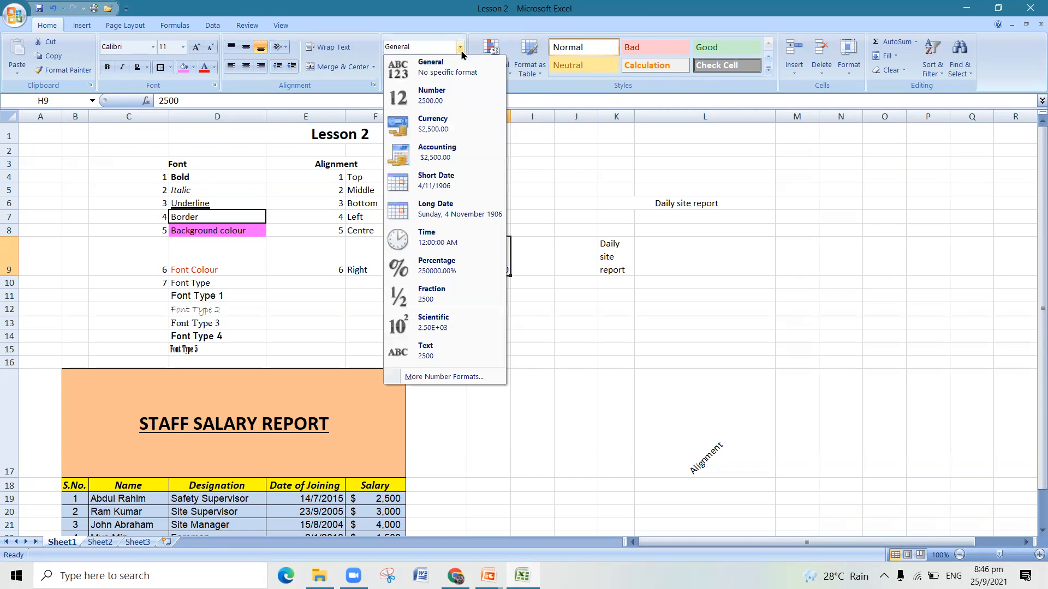
{"action": "left_click", "coordinate": [460, 95]}
{"action": "left_click", "coordinate": [480, 334]}
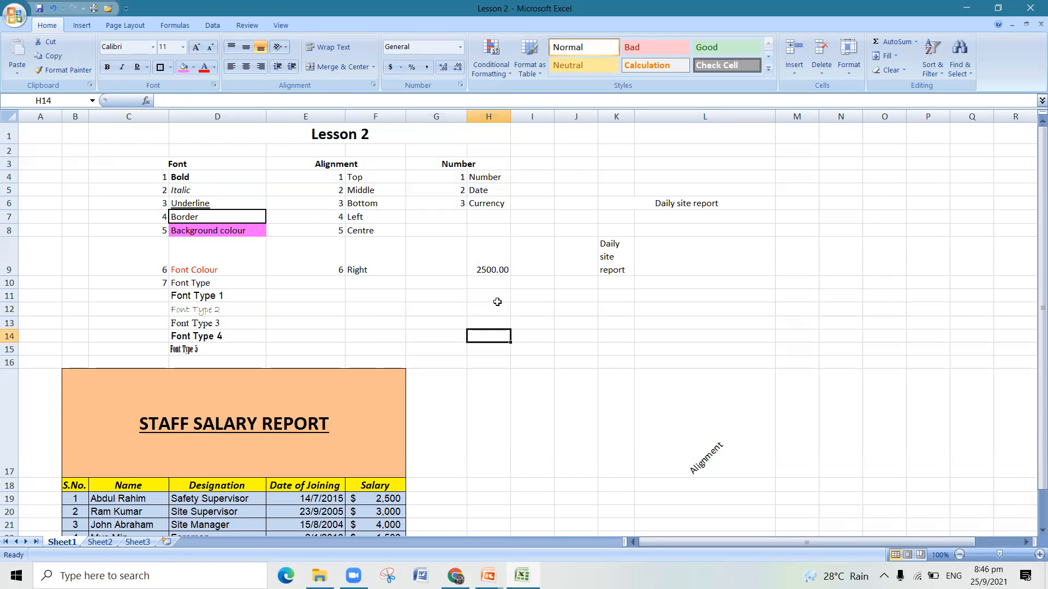
- Decrease the decimals of the value in H9 until no decimal places are shown
{"action": "left_click", "coordinate": [497, 269]}
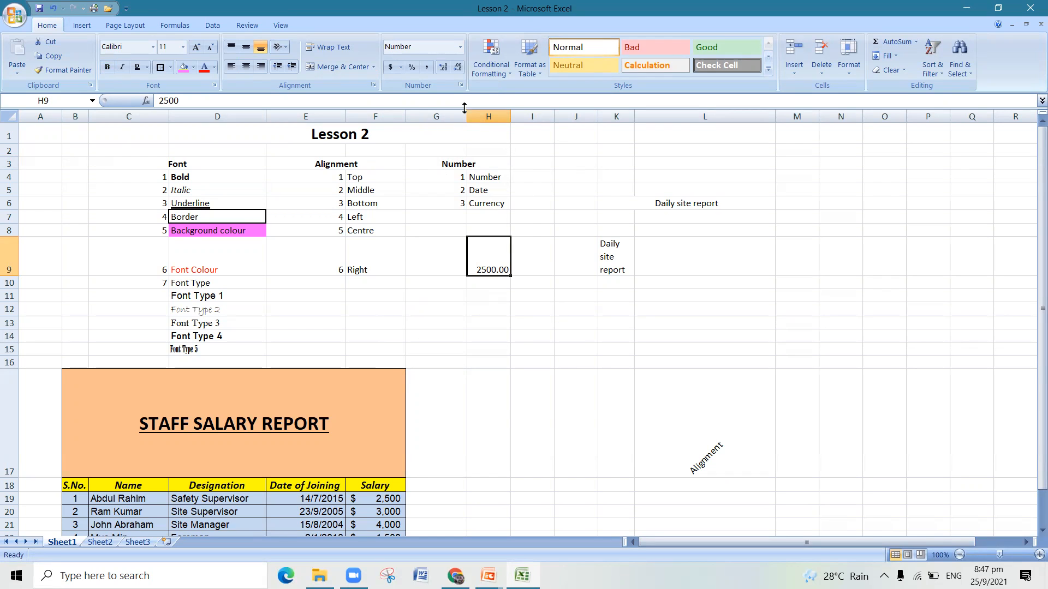
{"action": "left_click", "coordinate": [458, 67]}
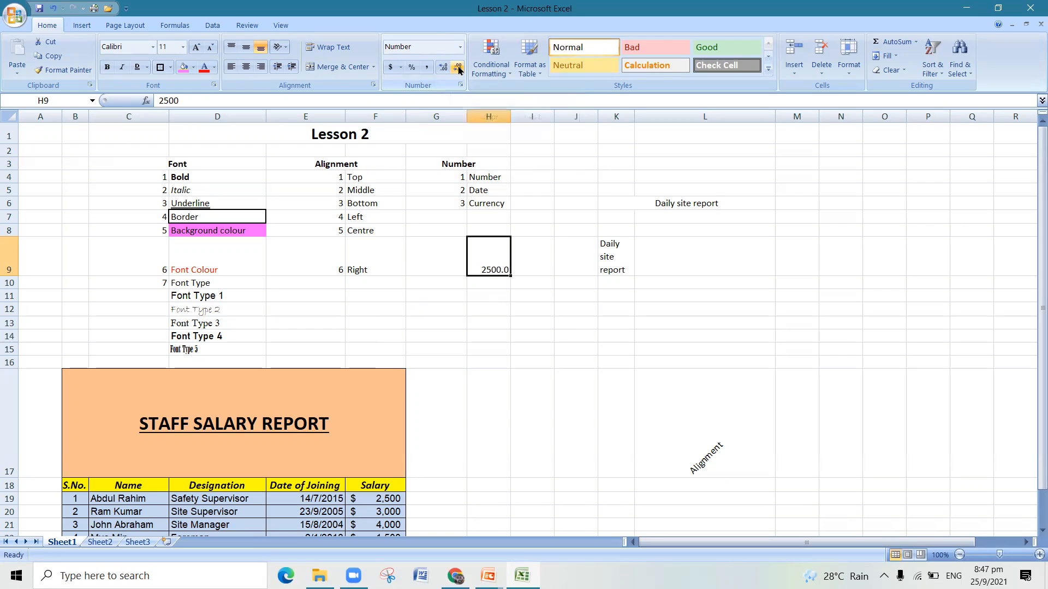
{"action": "left_click", "coordinate": [458, 68]}
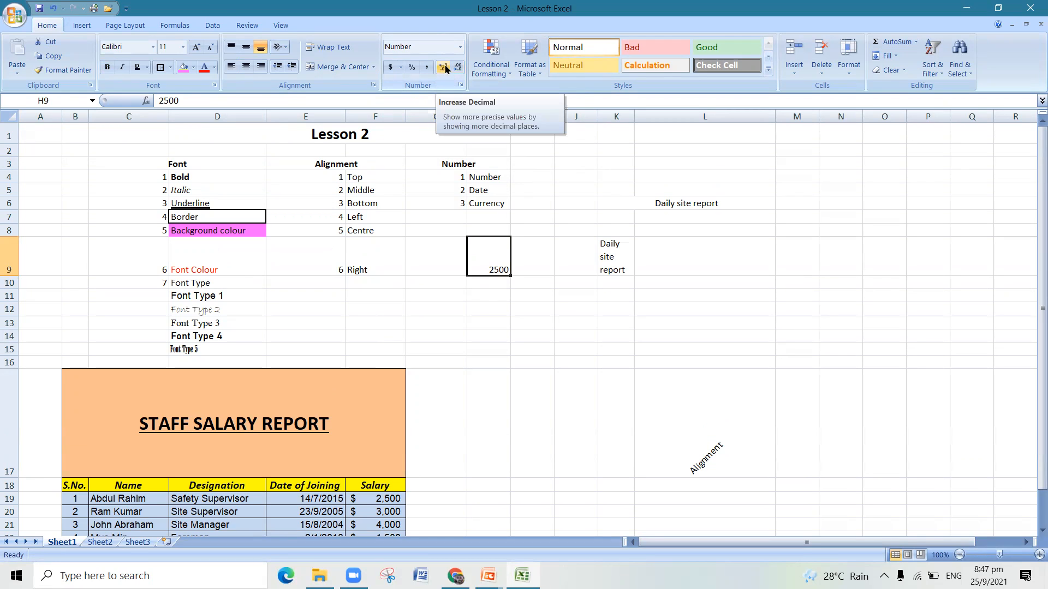
- Increase the decimals of the value in H9 to six places, and reduce them again
{"action": "left_click", "coordinate": [445, 68]}
{"action": "left_click", "coordinate": [445, 68]}
{"action": "left_click", "coordinate": [446, 67]}
{"action": "left_click", "coordinate": [445, 68]}
{"action": "left_click", "coordinate": [445, 68]}
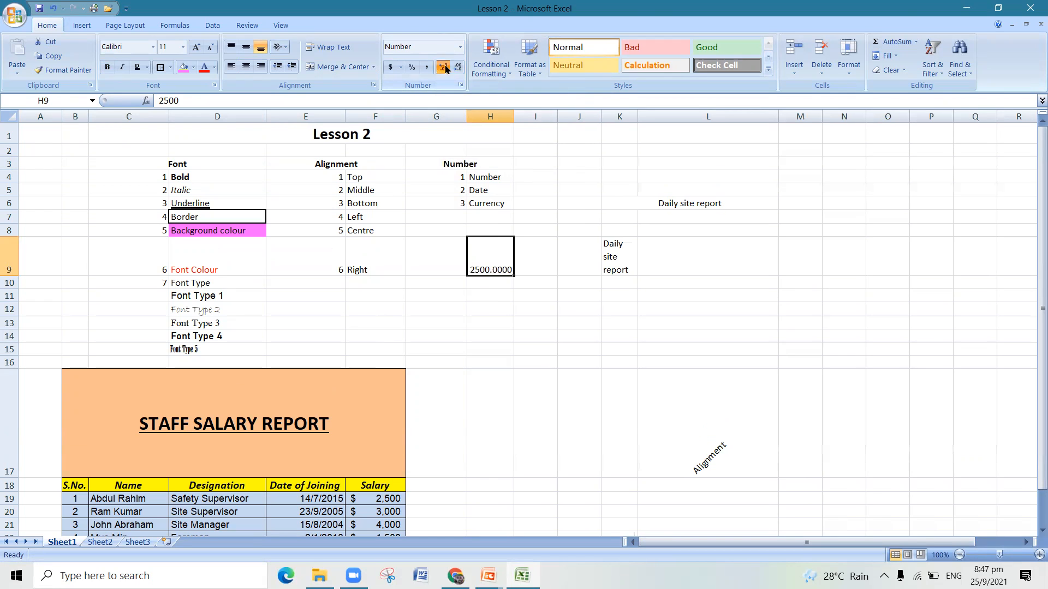
{"action": "left_click", "coordinate": [445, 67]}
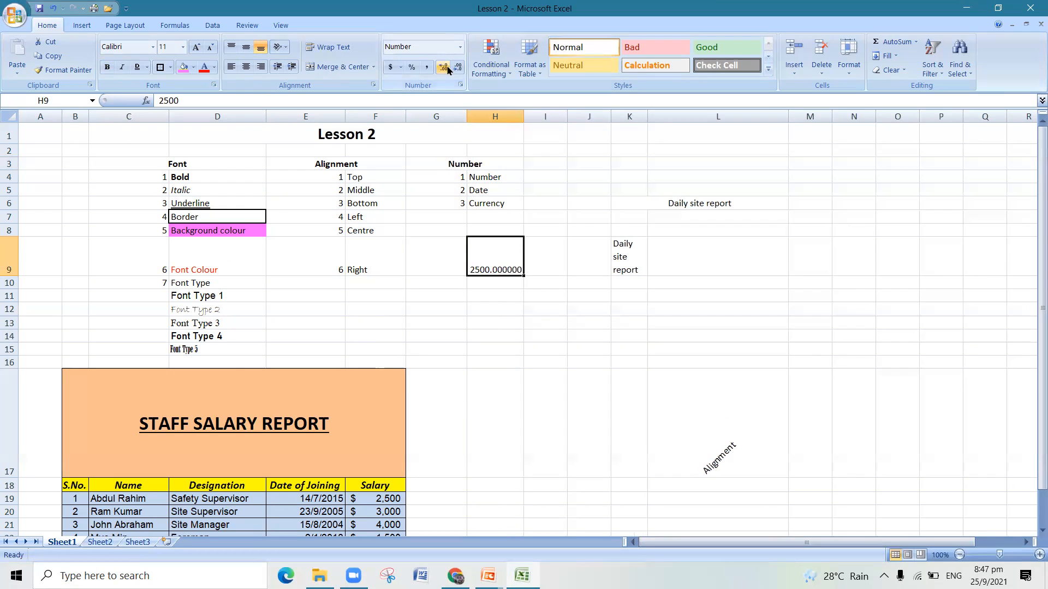
{"action": "left_click", "coordinate": [460, 67]}
{"action": "left_click", "coordinate": [460, 67]}
{"action": "left_click", "coordinate": [460, 67]}
{"action": "left_click", "coordinate": [460, 68]}
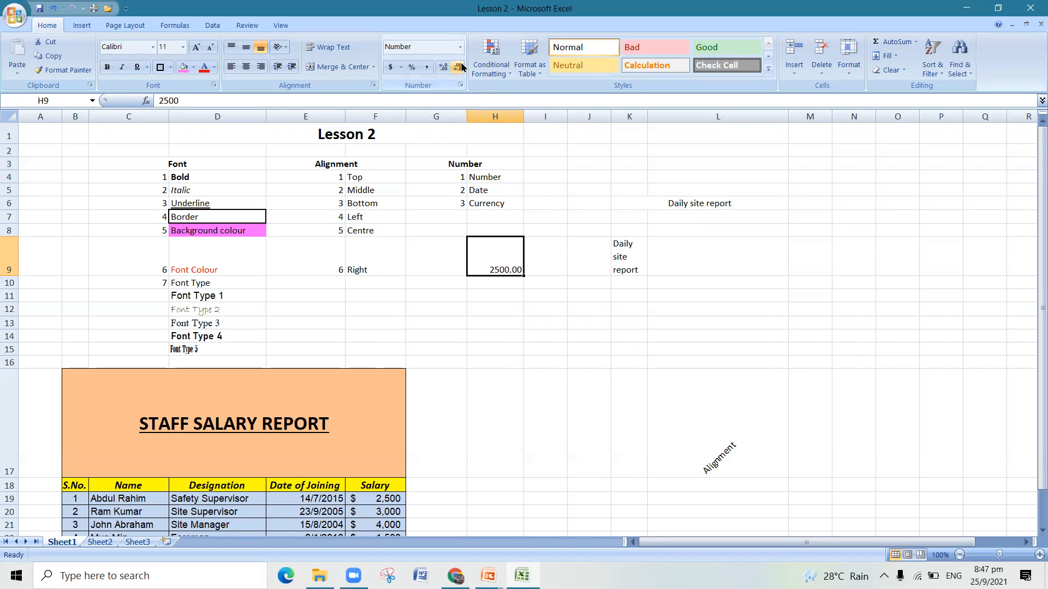
- Apply the comma style to the value in H9, followed by the dollar accounting format
{"action": "left_click", "coordinate": [427, 67]}
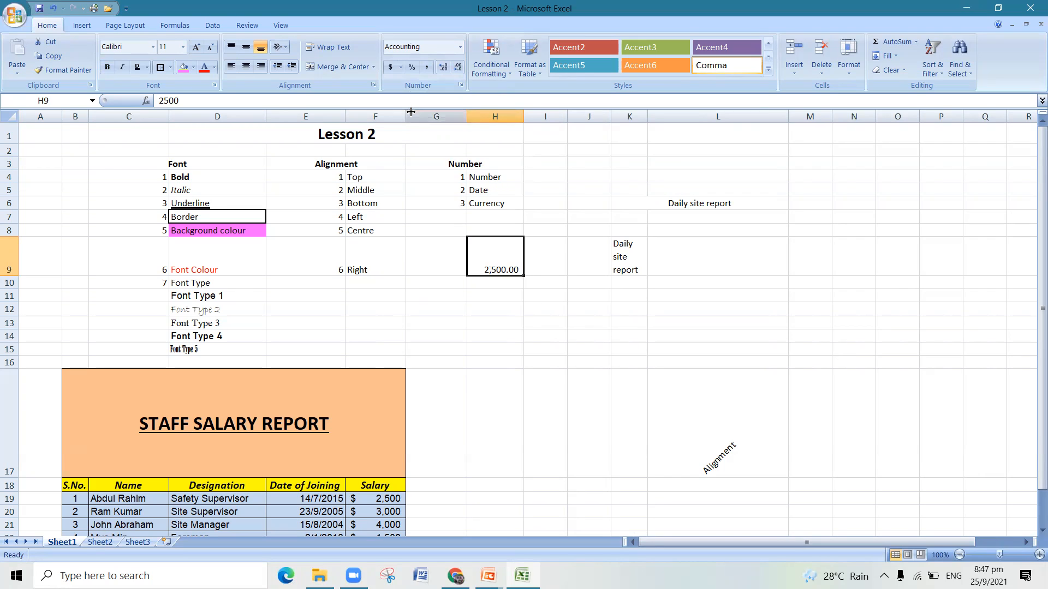
{"action": "left_click", "coordinate": [389, 68]}
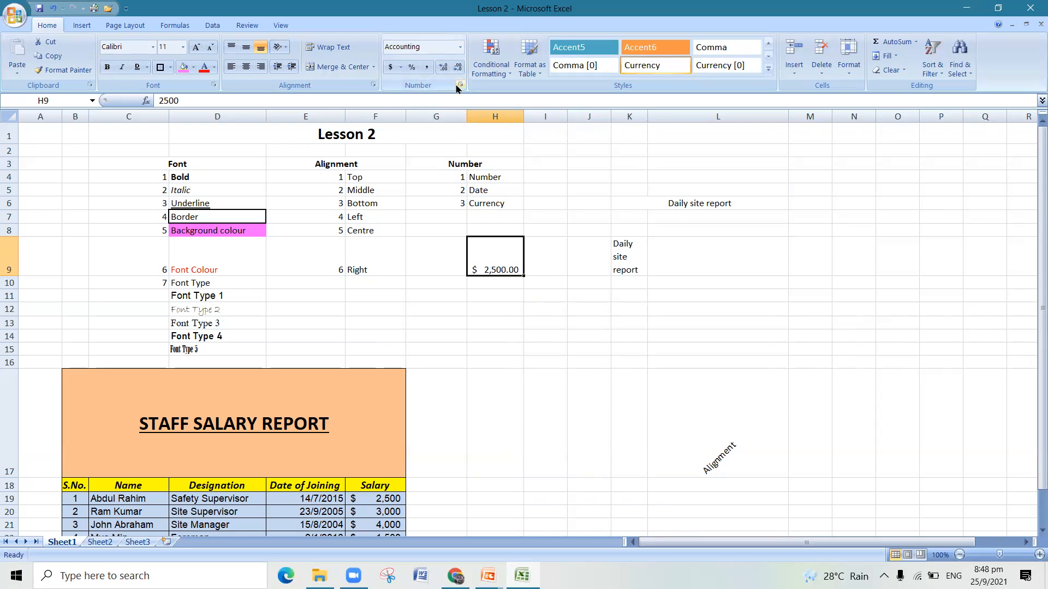
- Look through the currency symbols available for the Accounting format of cell H9, and close the format dialog without changes
{"action": "left_click", "coordinate": [401, 67]}
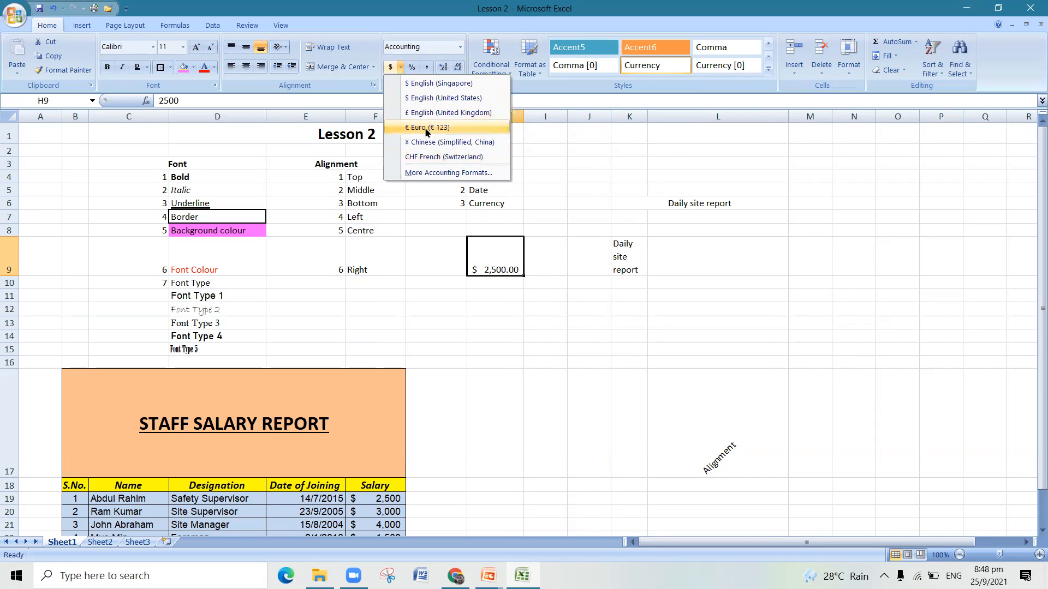
{"action": "left_click", "coordinate": [451, 173]}
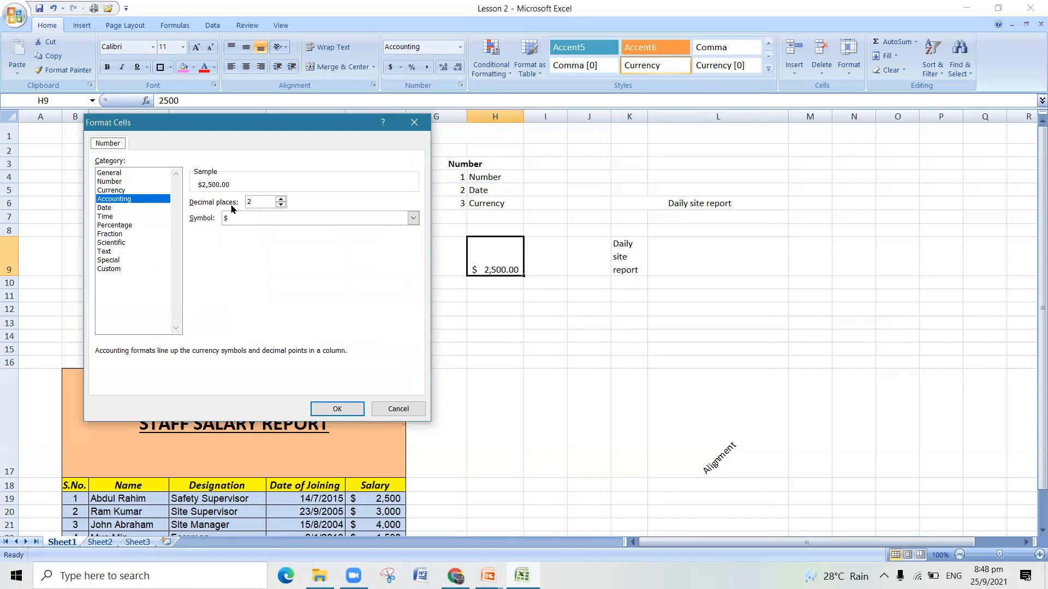
{"action": "left_click", "coordinate": [413, 219]}
{"action": "scroll", "coordinate": [380, 246], "scroll_direction": "down", "scroll_amount": 1}
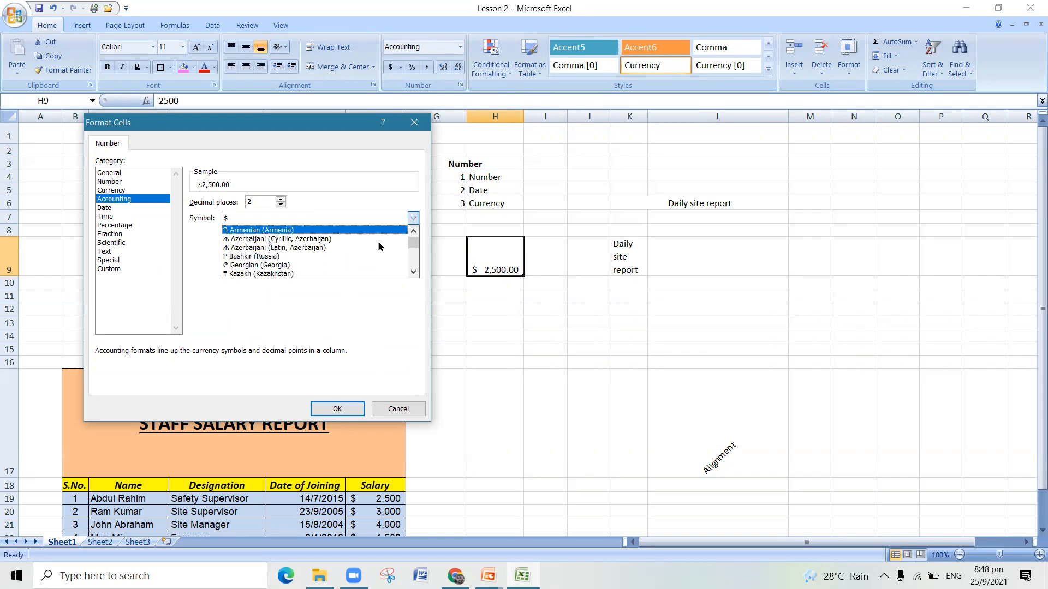
{"action": "scroll", "coordinate": [381, 247], "scroll_direction": "down", "scroll_amount": 1}
{"action": "scroll", "coordinate": [354, 248], "scroll_direction": "down", "scroll_amount": 3}
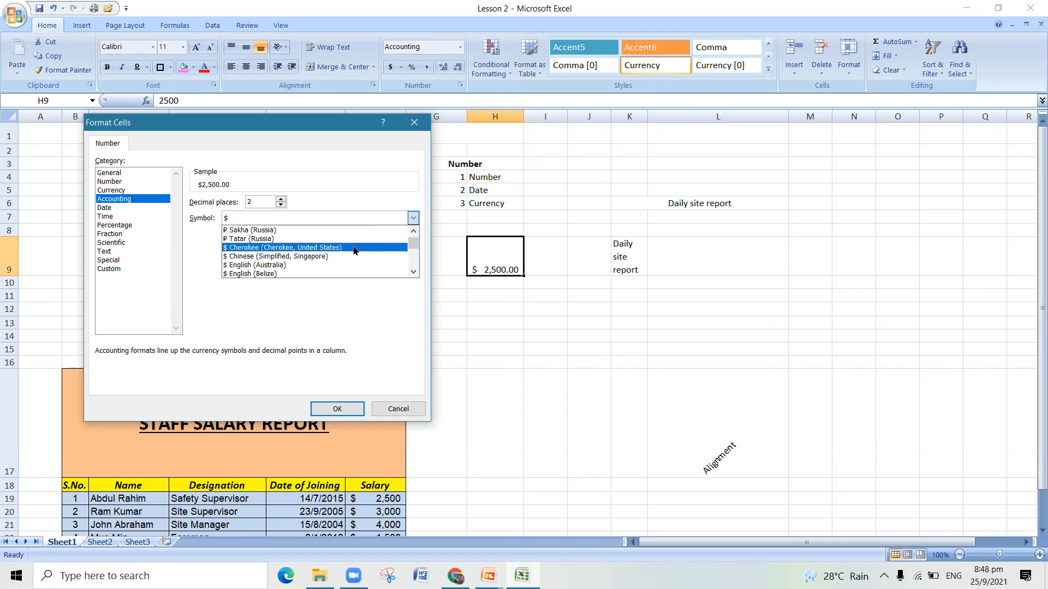
{"action": "scroll", "coordinate": [353, 249], "scroll_direction": "down", "scroll_amount": 3}
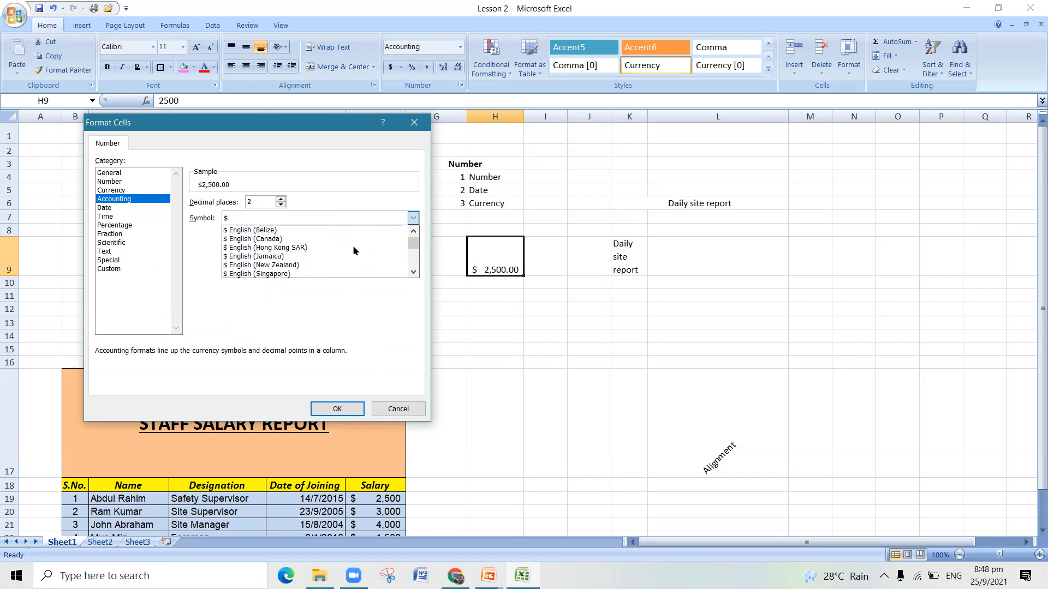
{"action": "scroll", "coordinate": [353, 250], "scroll_direction": "down", "scroll_amount": 4}
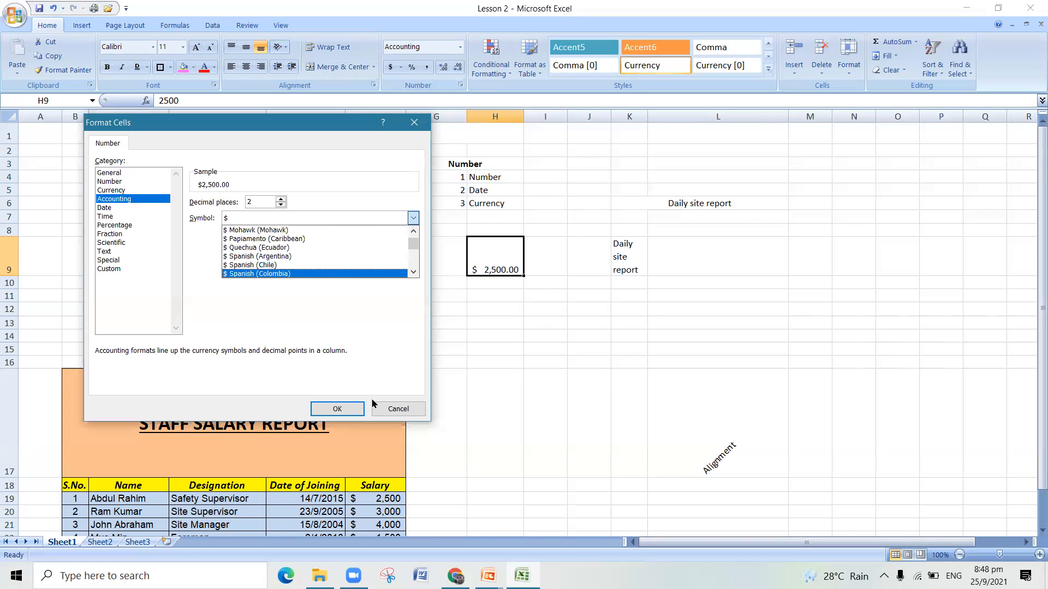
{"action": "left_click", "coordinate": [397, 408]}
{"action": "left_click", "coordinate": [398, 408]}
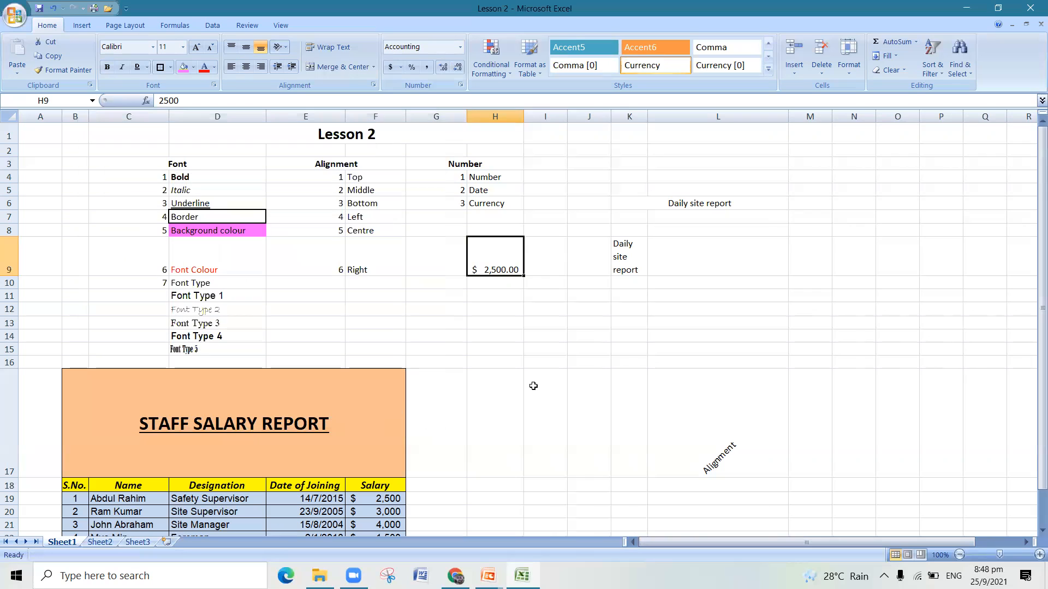
- Enter the date 25/9/2021 in cell H11
{"action": "left_click", "coordinate": [518, 351]}
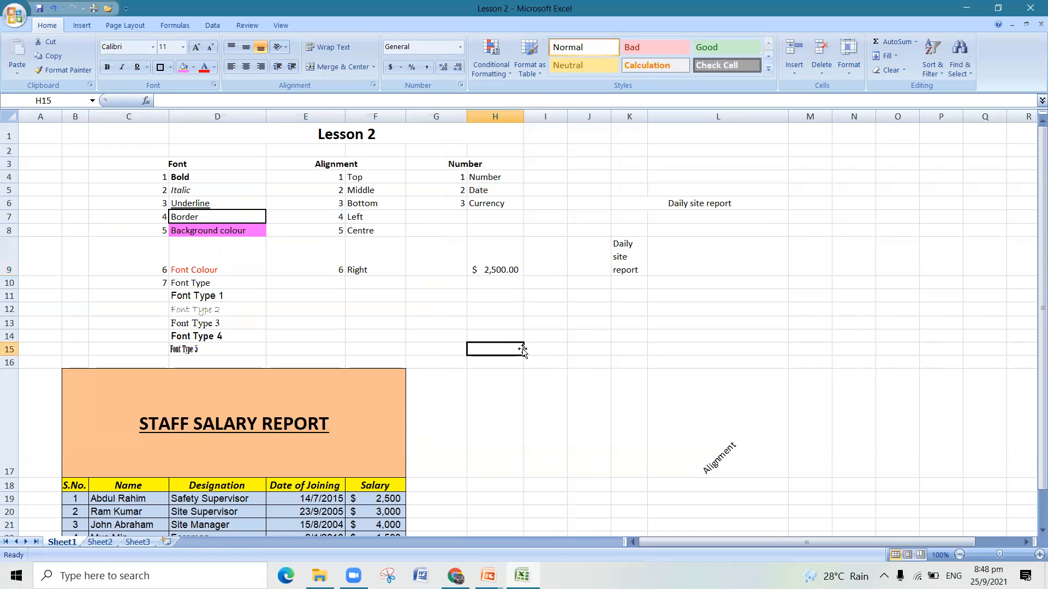
{"action": "left_click", "coordinate": [507, 295]}
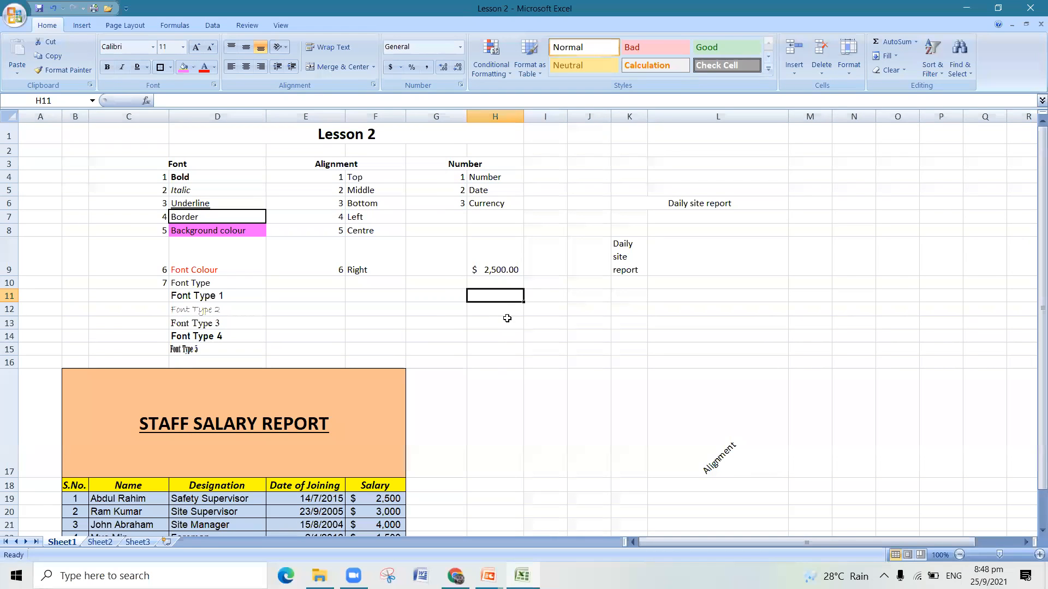
{"action": "type", "text": "25/9/2"}
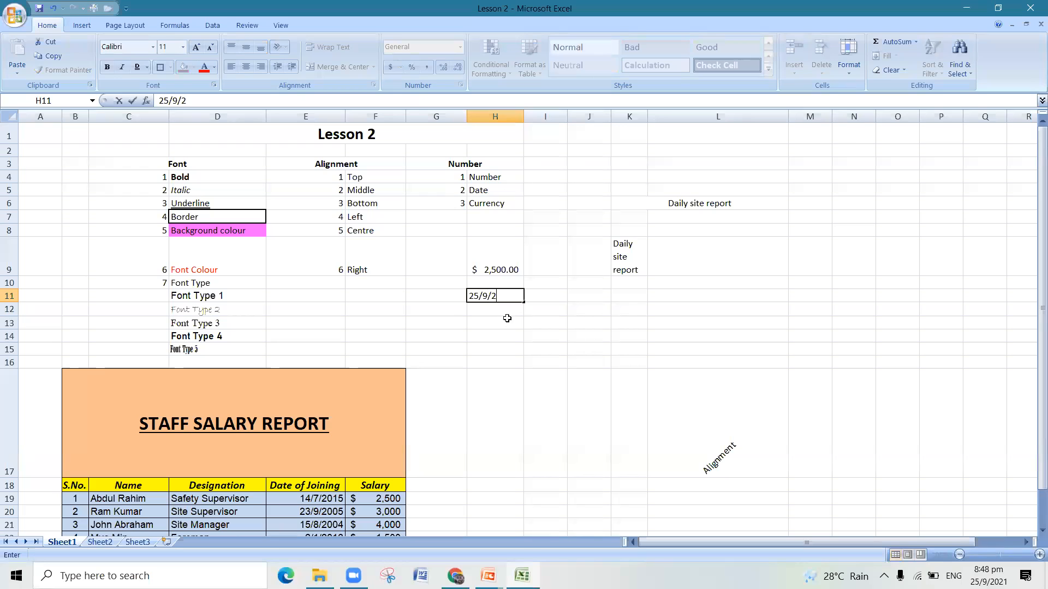
{"action": "type", "text": "02"}
{"action": "left_click", "coordinate": [536, 364]}
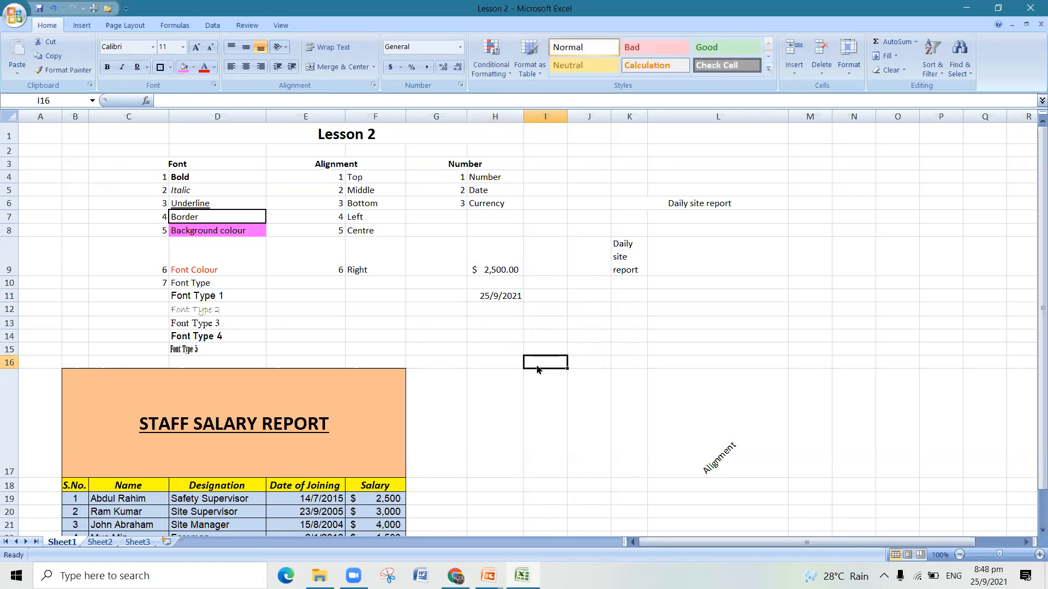
- Format the date in H11 with the date type that shows weekday, day, month name and year, "Wednesday, 14 March 2001"
{"action": "left_click", "coordinate": [512, 298]}
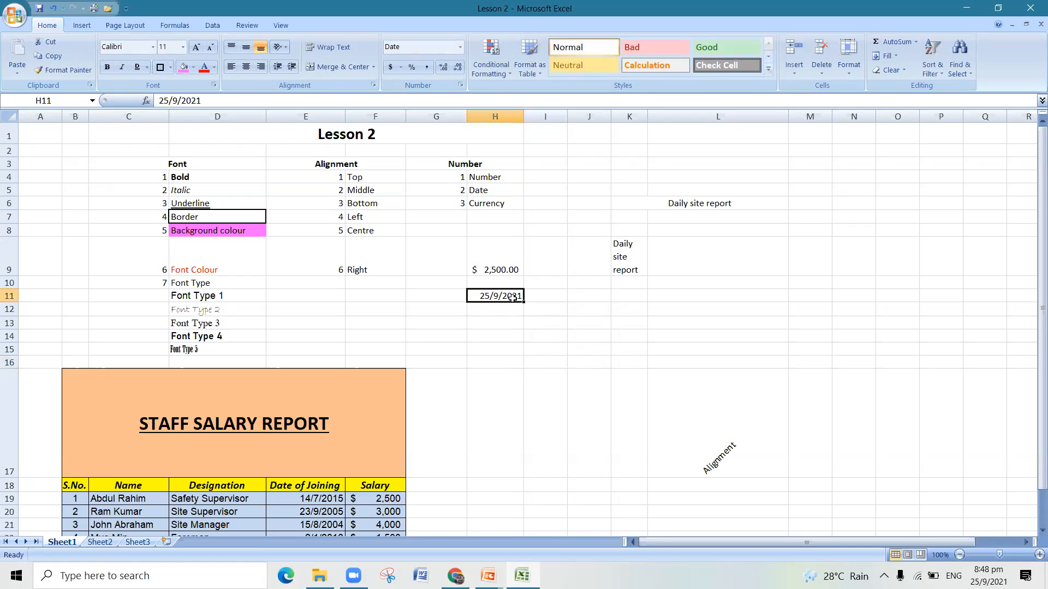
{"action": "left_click", "coordinate": [462, 51]}
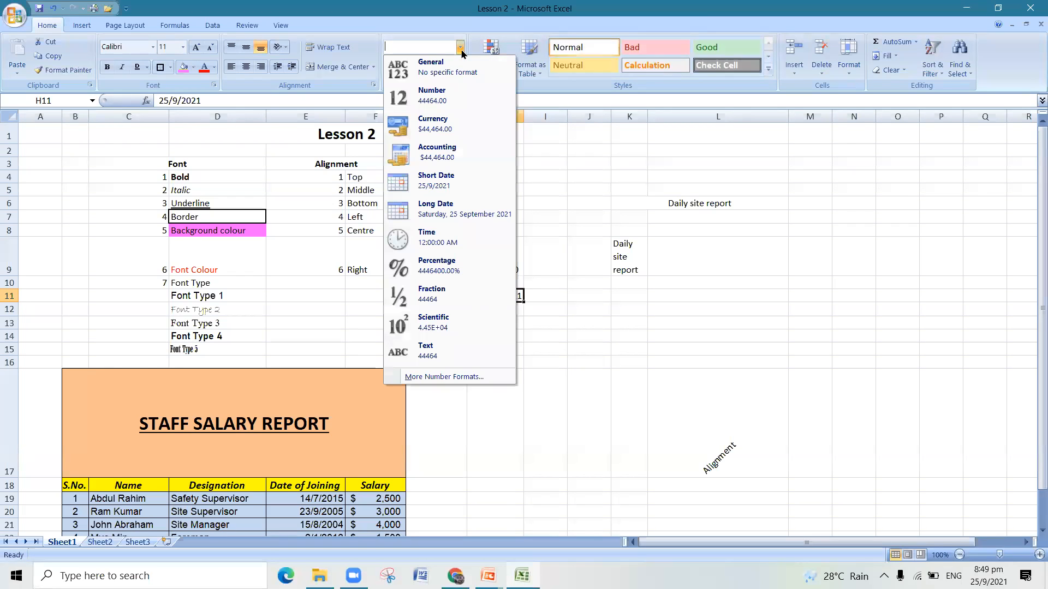
{"action": "left_click", "coordinate": [693, 269]}
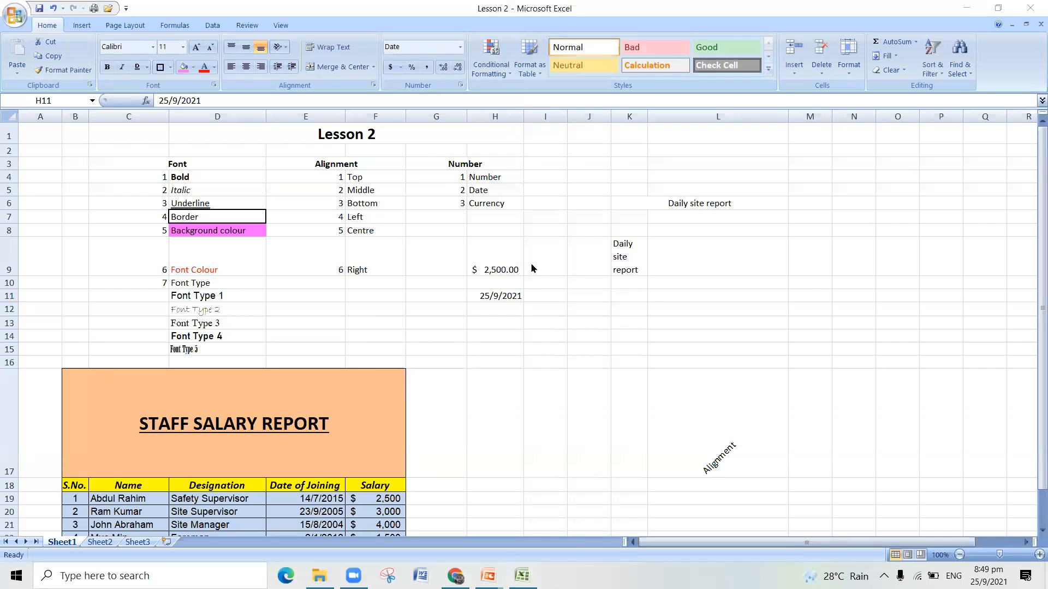
{"action": "left_click", "coordinate": [512, 286]}
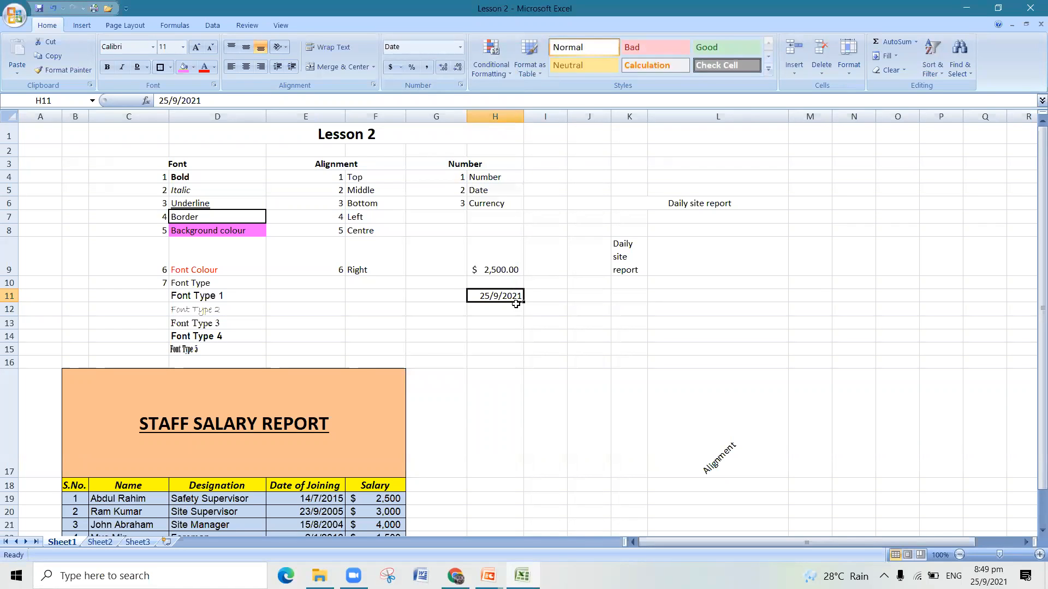
{"action": "left_click", "coordinate": [461, 47]}
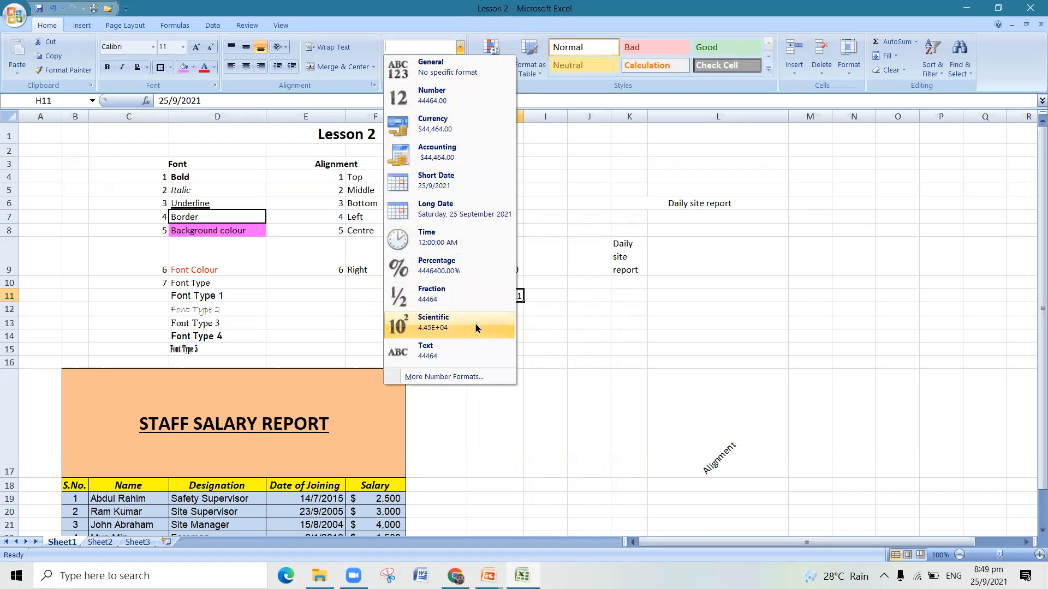
{"action": "left_click", "coordinate": [469, 378]}
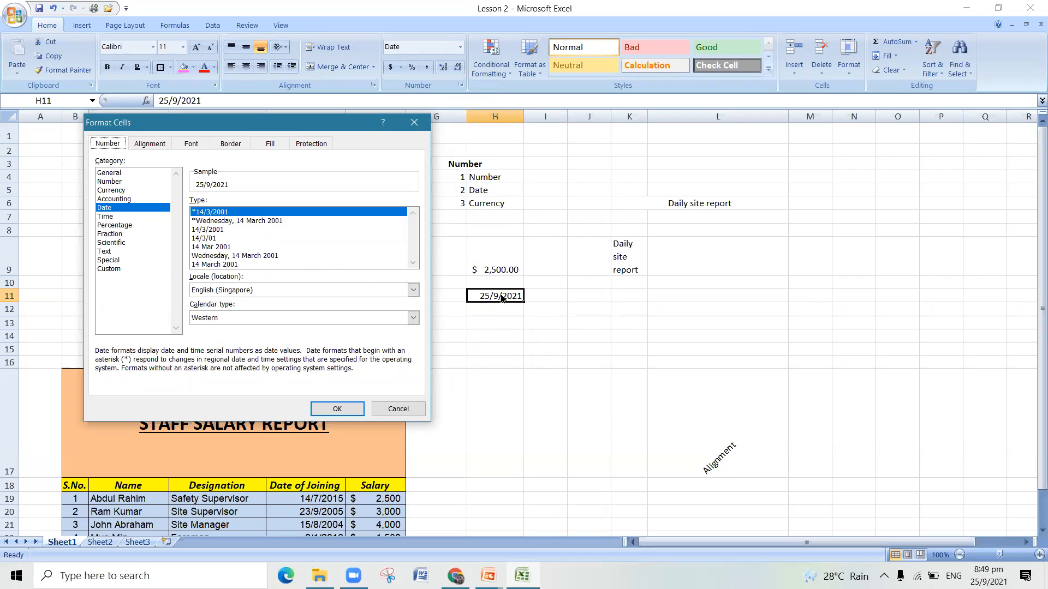
{"action": "left_click", "coordinate": [239, 256]}
{"action": "left_click", "coordinate": [334, 408]}
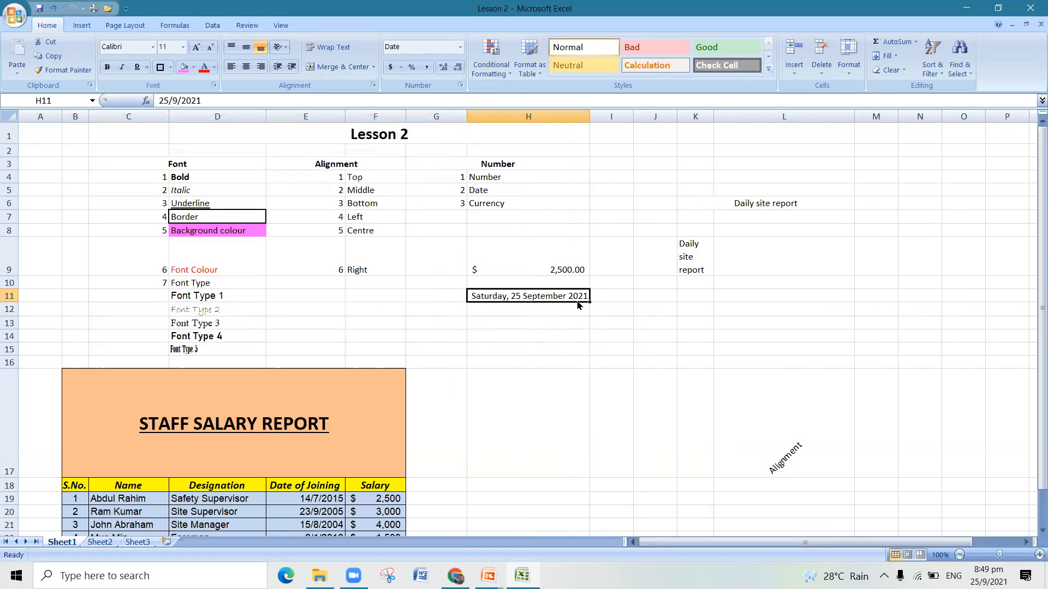
- Apply the Short Date format to the date in H11, and undo the last two date format changes
{"action": "left_click", "coordinate": [461, 50]}
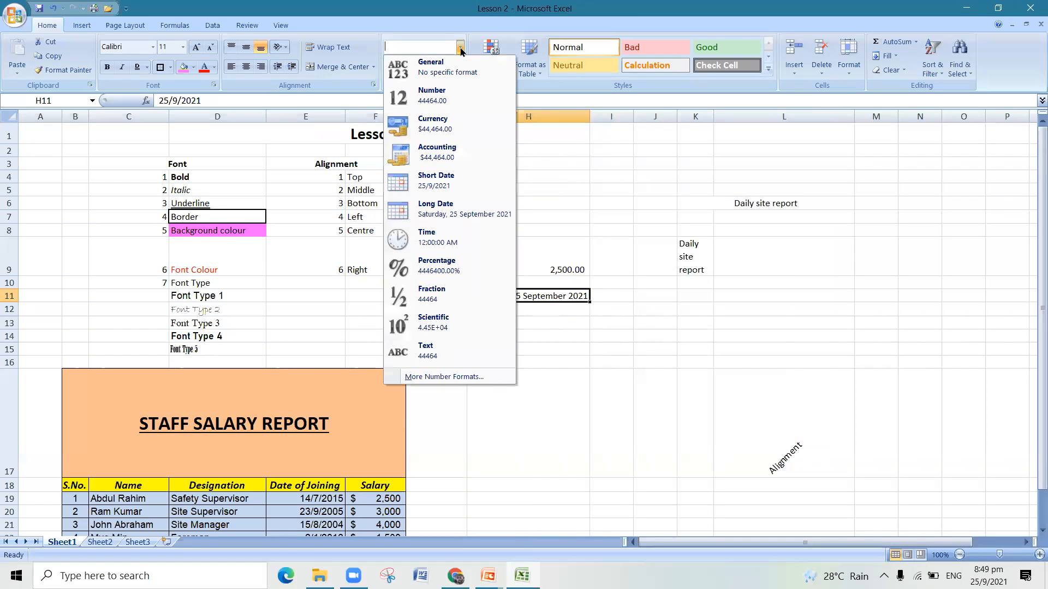
{"action": "left_click", "coordinate": [462, 188]}
{"action": "left_click", "coordinate": [541, 334]}
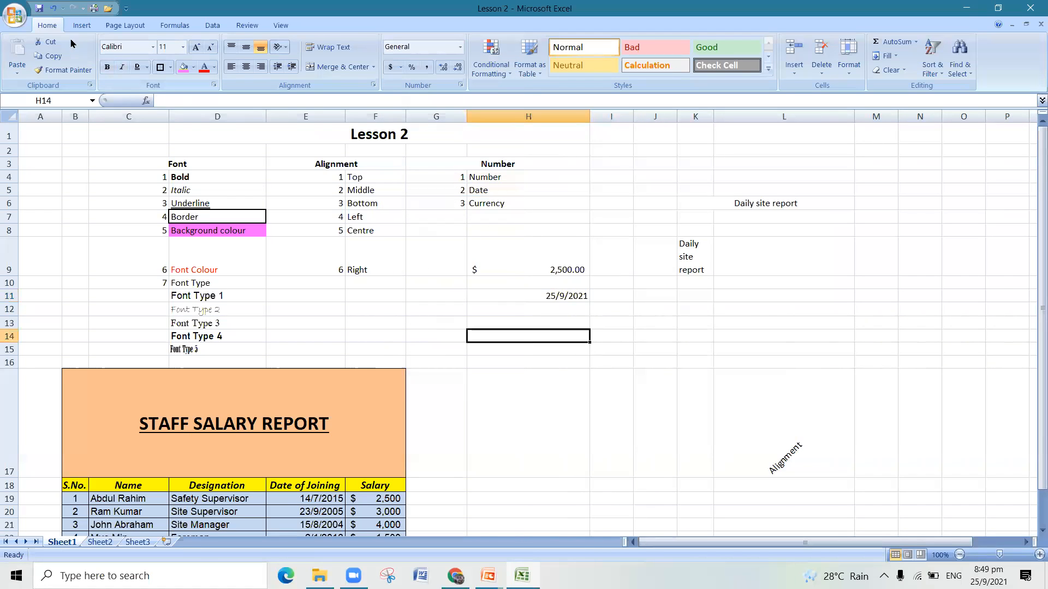
{"action": "left_click", "coordinate": [53, 8]}
{"action": "left_click", "coordinate": [54, 8]}
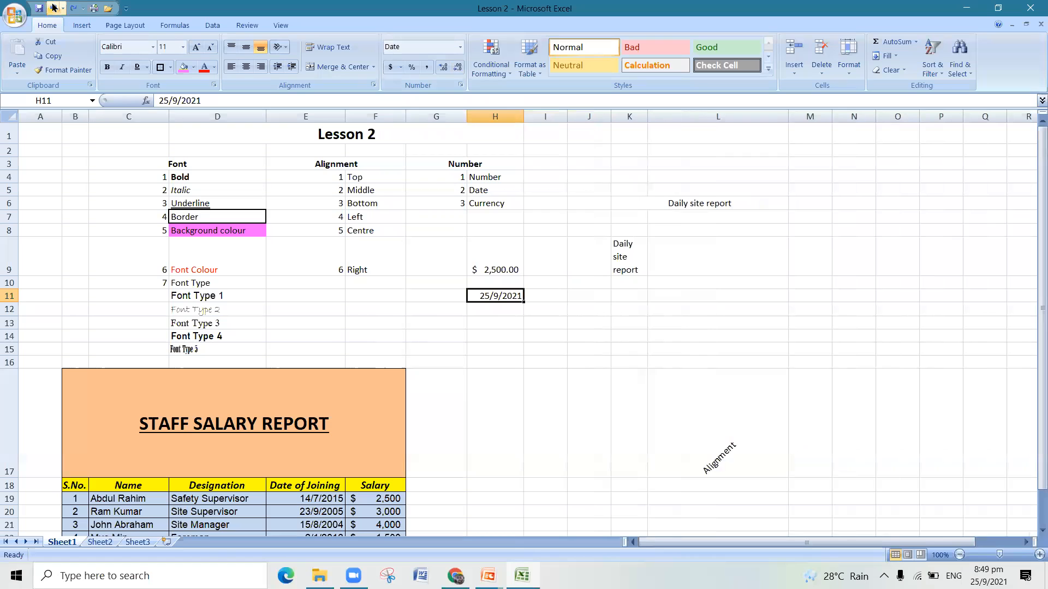
- Clear the contents of cells H9 to H11
{"action": "left_click", "coordinate": [529, 324]}
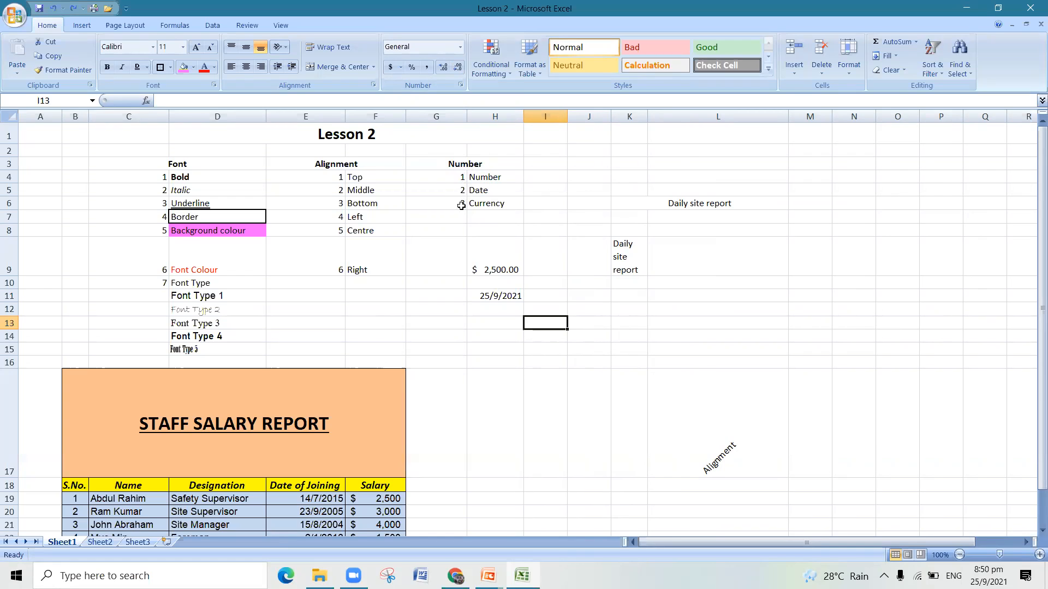
{"action": "left_click_drag", "start_coordinate": [486, 263], "coordinate": [496, 292]}
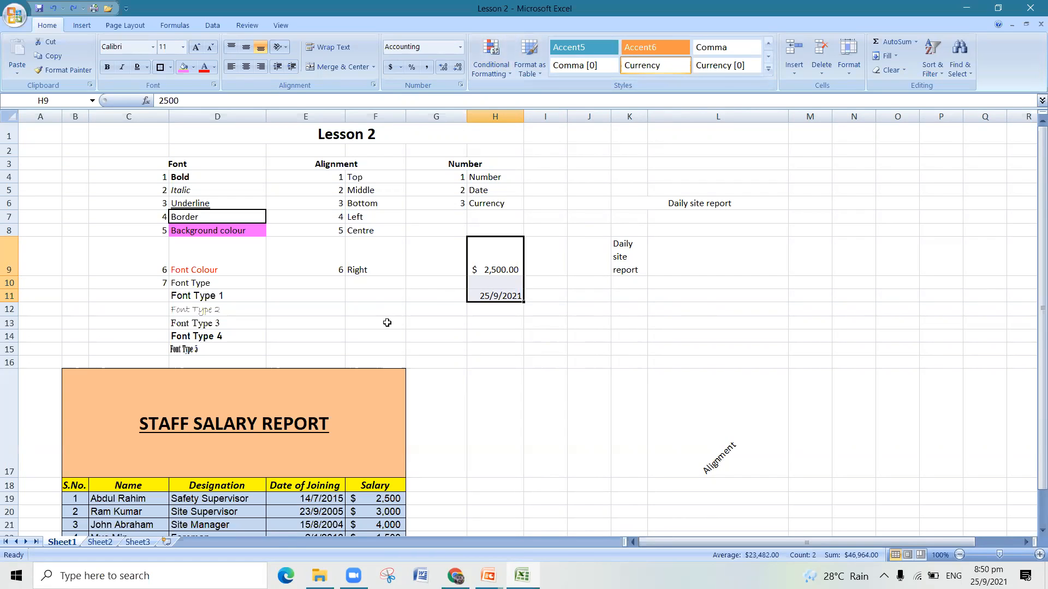
{"action": "key", "text": "Delete"}
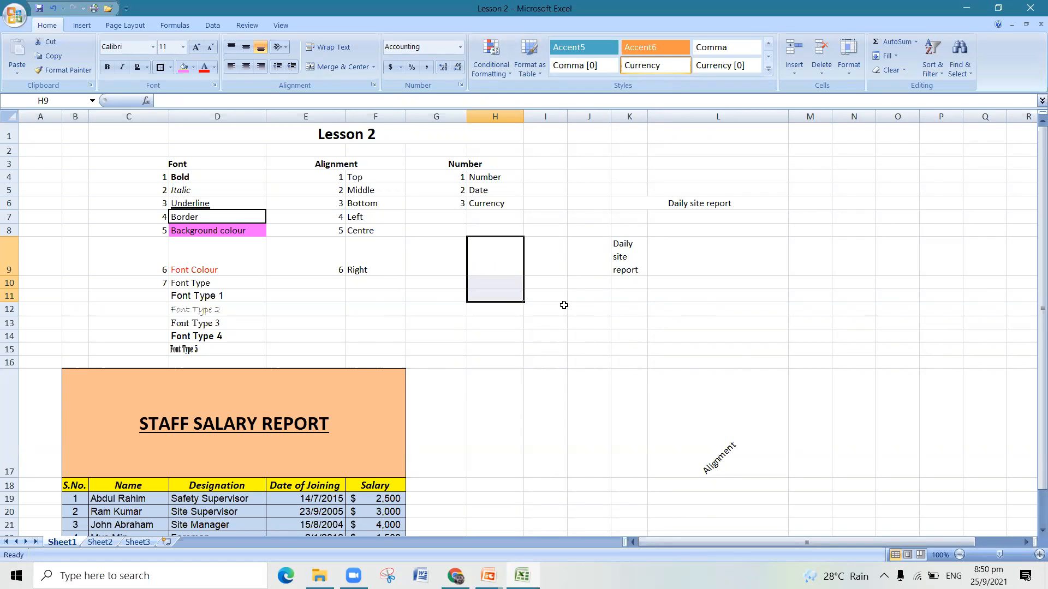
{"action": "scroll", "coordinate": [308, 448], "scroll_direction": "down", "scroll_amount": 2}
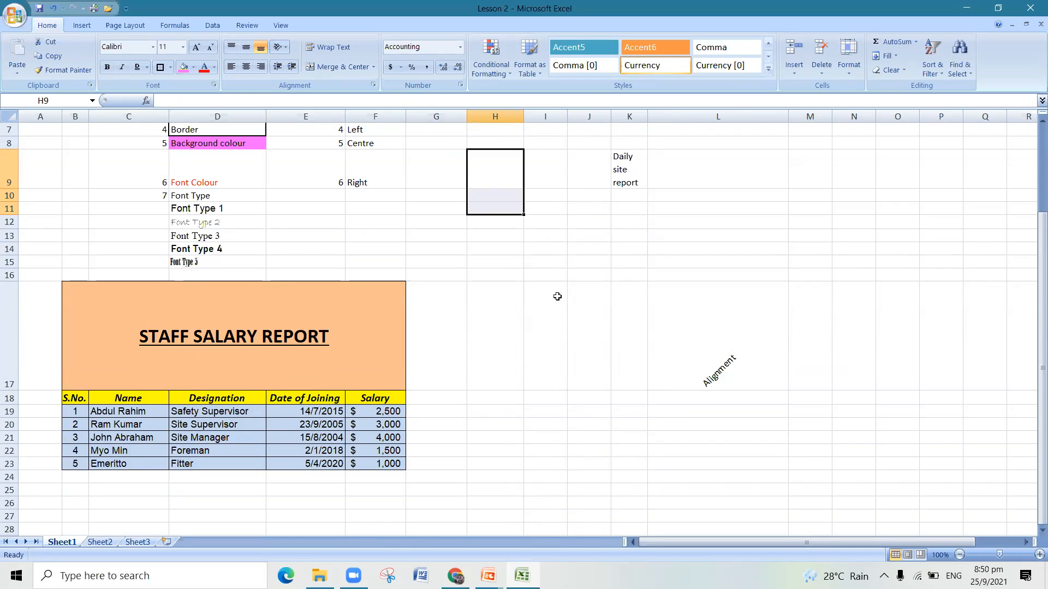
{"action": "scroll", "coordinate": [619, 299], "scroll_direction": "up", "scroll_amount": 2}
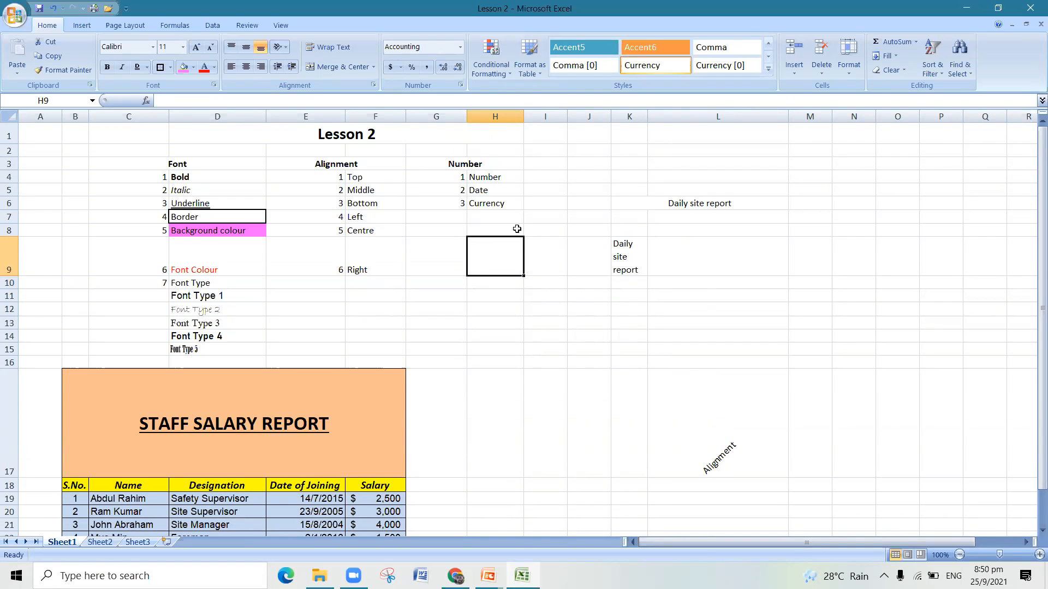
- Enter 2,500 in cell H9
{"action": "type", "text": "2,500"}
{"action": "left_click", "coordinate": [513, 325]}
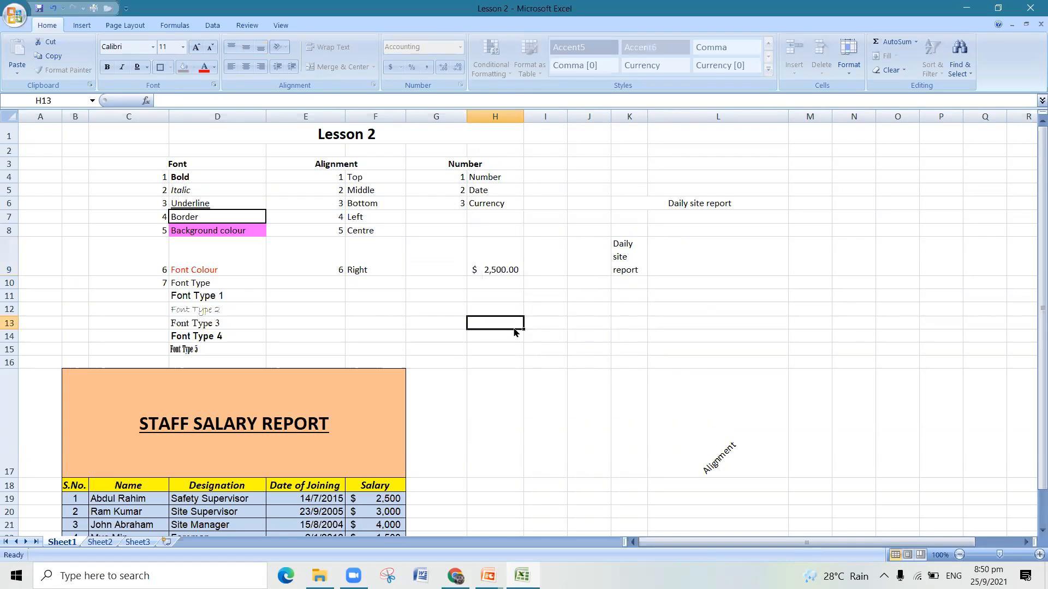
- Reset the value in H9 to the General format, and apply the Number format to it
{"action": "left_click", "coordinate": [508, 274]}
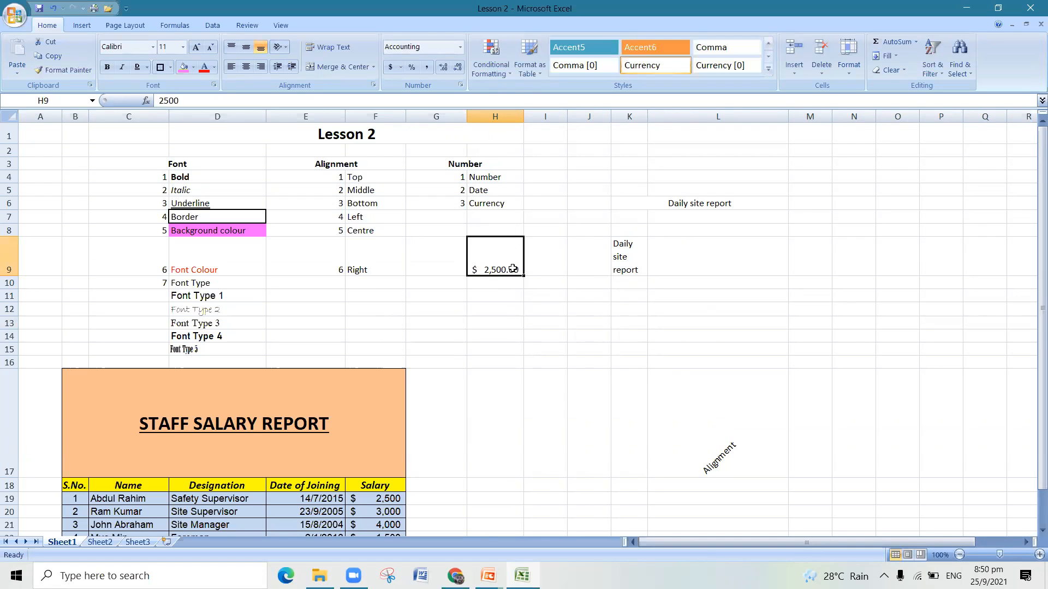
{"action": "left_click", "coordinate": [460, 46]}
{"action": "left_click", "coordinate": [421, 69]}
{"action": "left_click", "coordinate": [492, 333]}
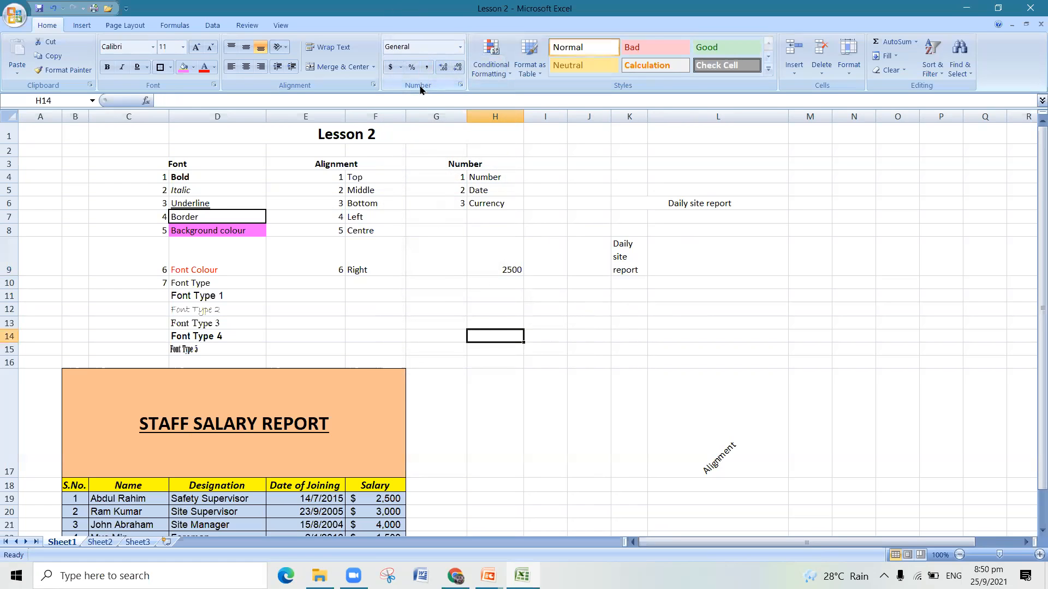
{"action": "left_click", "coordinate": [503, 270]}
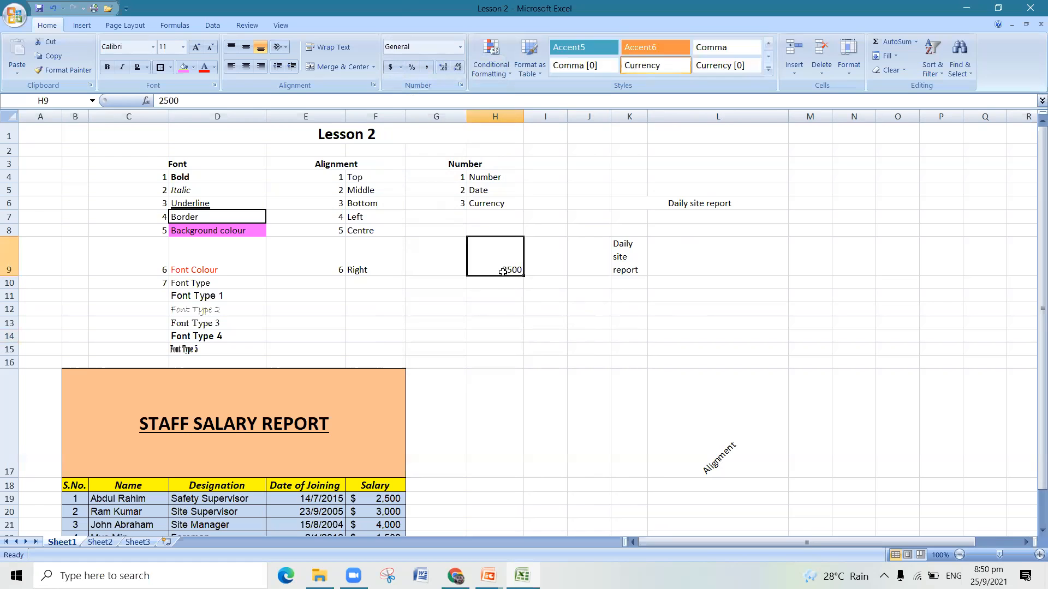
{"action": "left_click", "coordinate": [460, 49]}
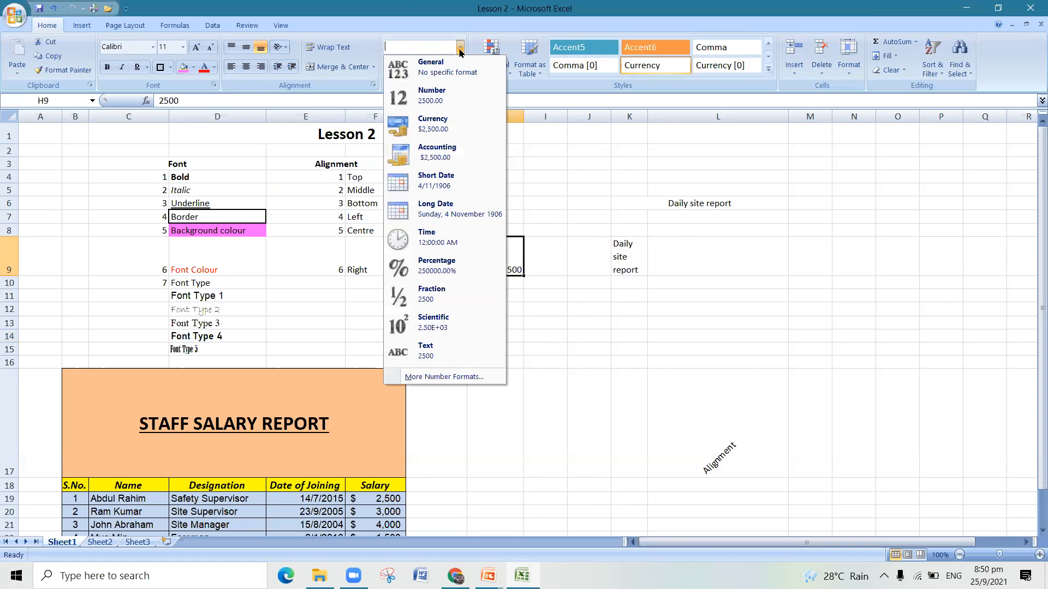
{"action": "left_click", "coordinate": [458, 103]}
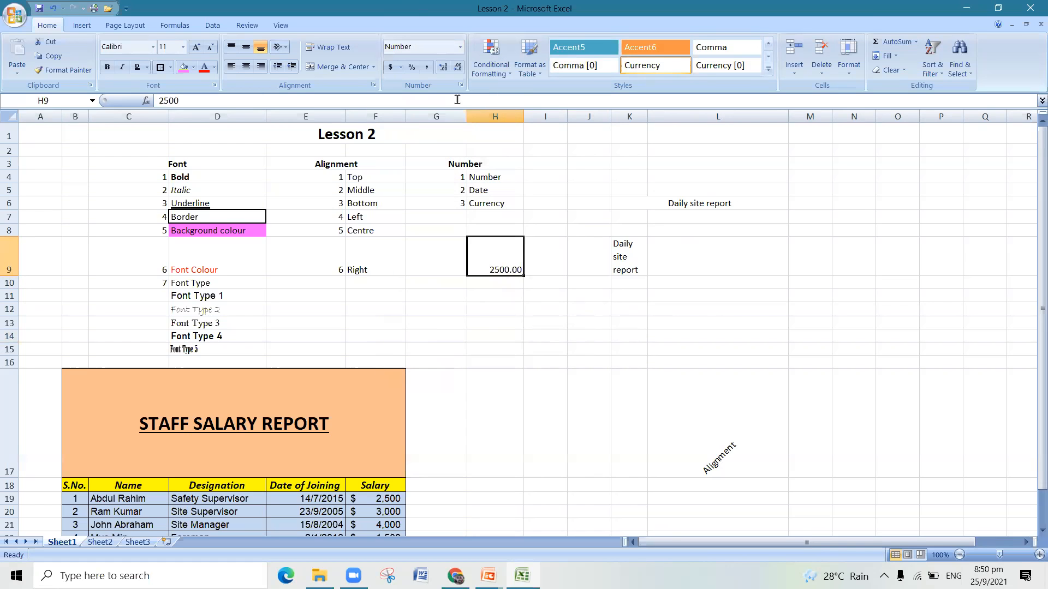
{"action": "left_click", "coordinate": [502, 406]}
- Reduce the value in H9 to no decimal places, and restore its two decimal places
{"action": "left_click", "coordinate": [511, 262]}
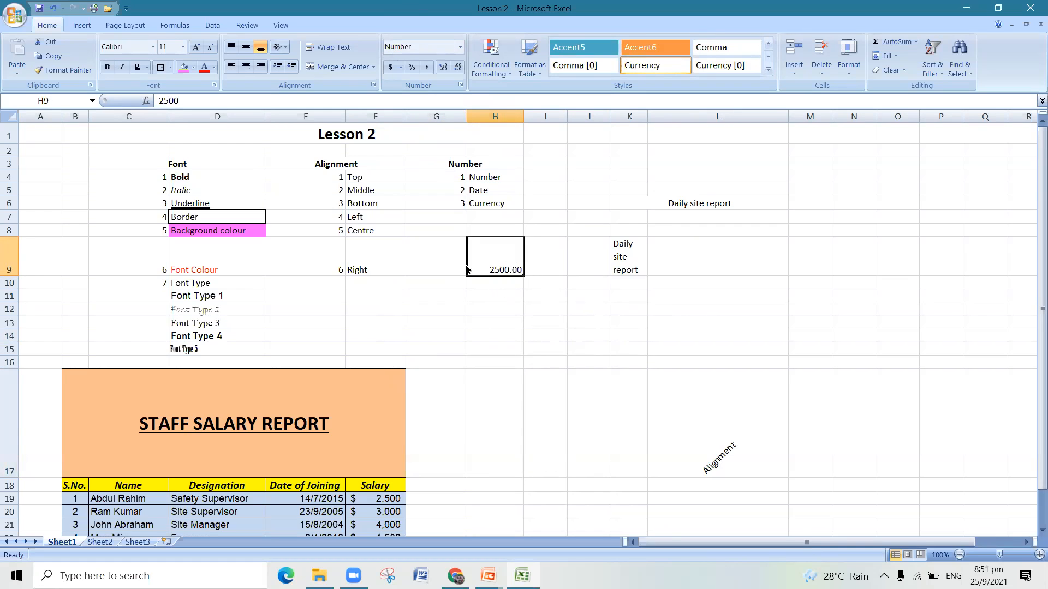
{"action": "left_click", "coordinate": [459, 73]}
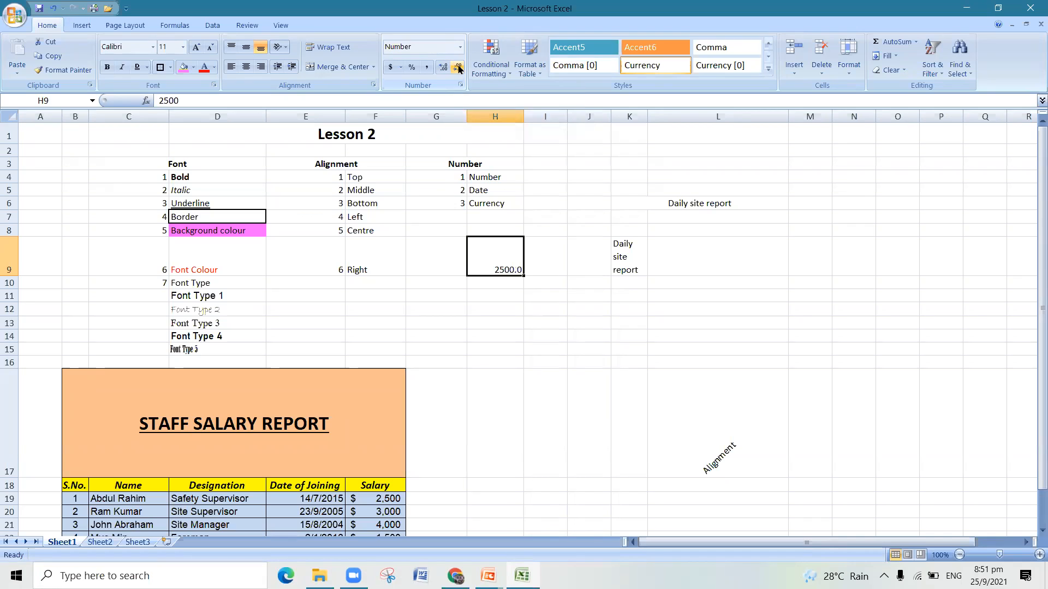
{"action": "left_click", "coordinate": [459, 68]}
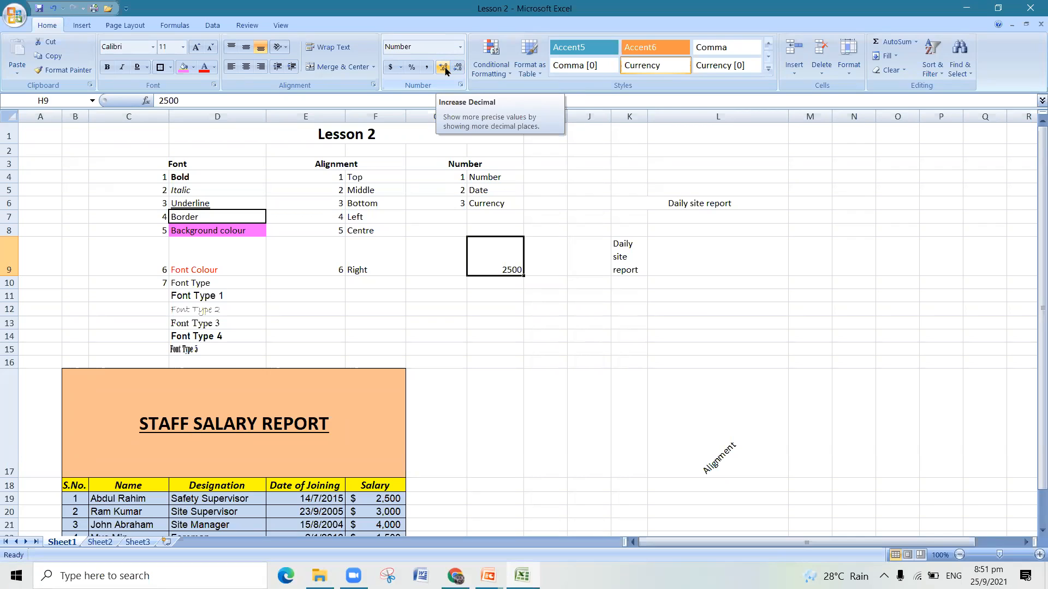
{"action": "left_click", "coordinate": [445, 71]}
{"action": "left_click", "coordinate": [446, 71]}
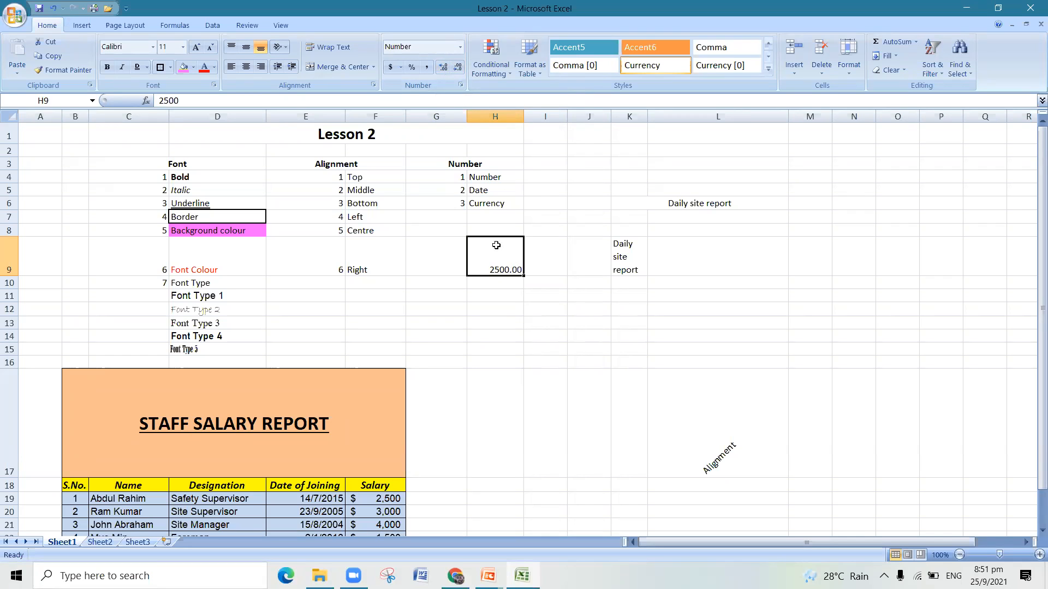
- Apply the comma style and the dollar Accounting format to the value in H9
{"action": "left_click", "coordinate": [427, 68]}
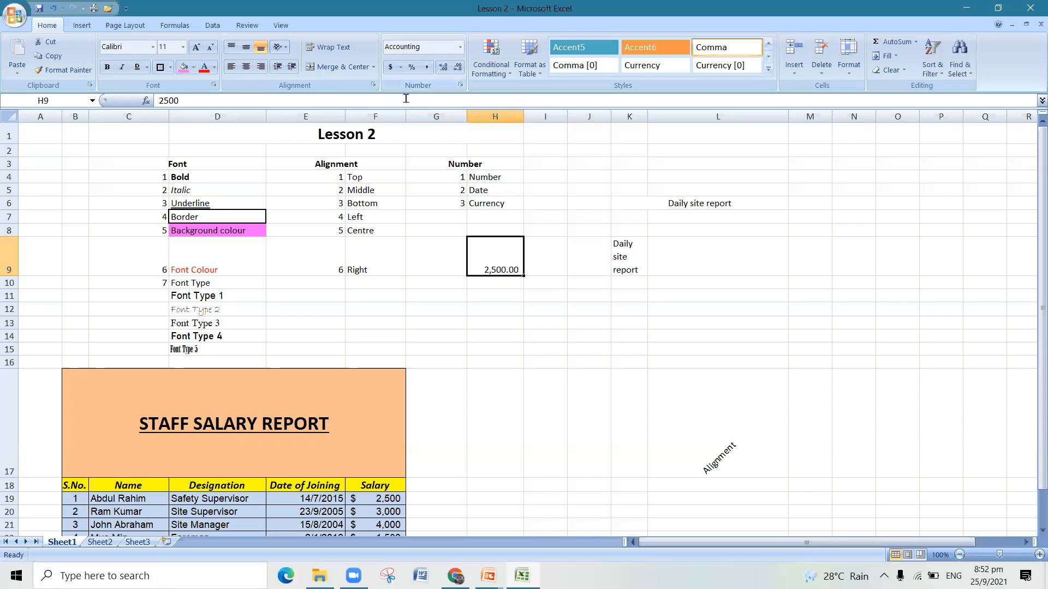
{"action": "left_click", "coordinate": [390, 68]}
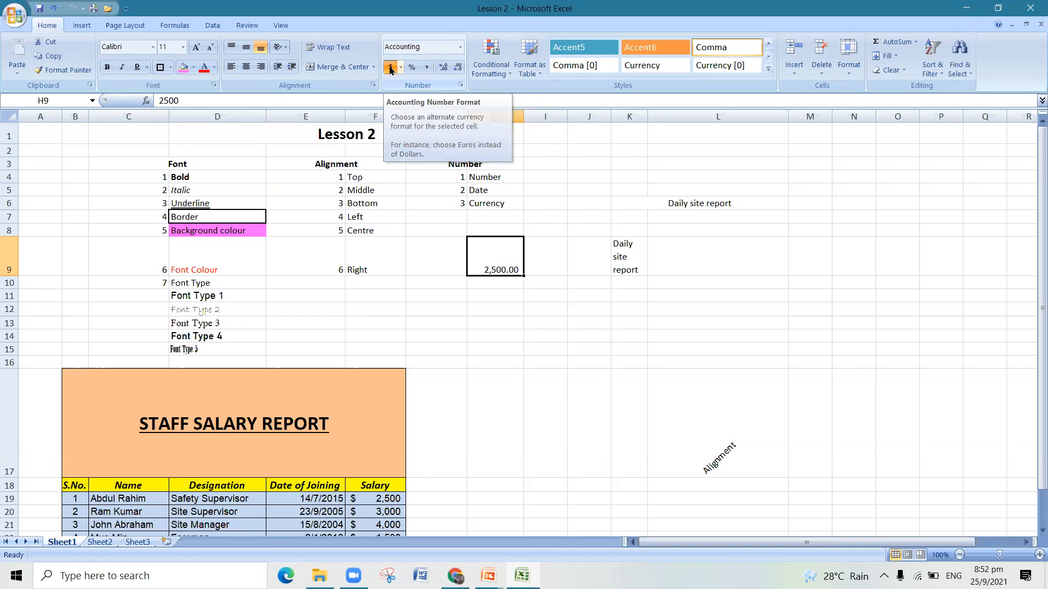
{"action": "left_click", "coordinate": [485, 294]}
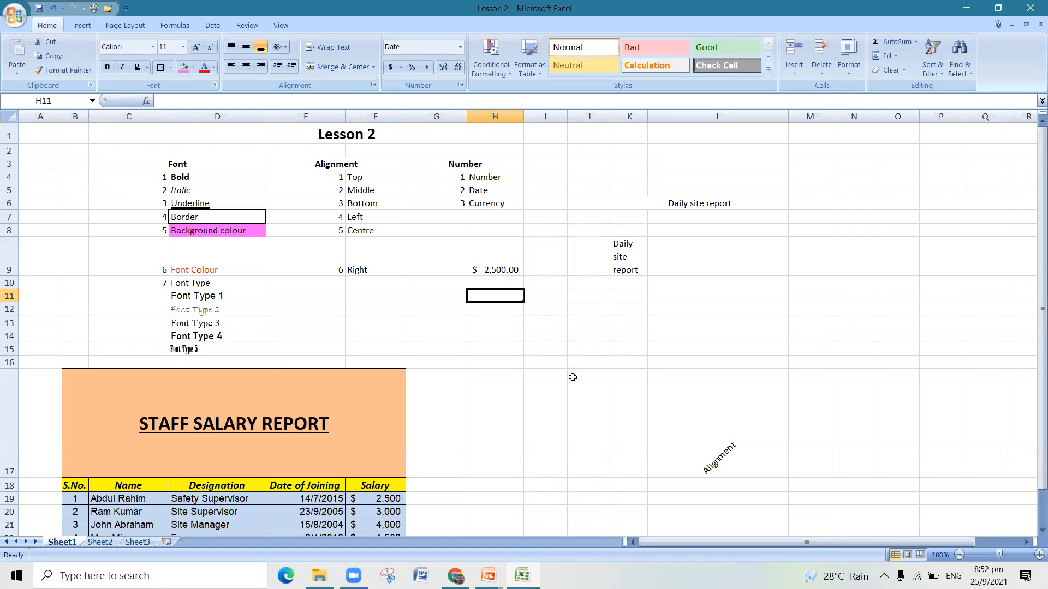
- Examine the Staff Salary Report table and its formatting below the lesson lists
{"action": "scroll", "coordinate": [570, 393], "scroll_direction": "down", "scroll_amount": 2}
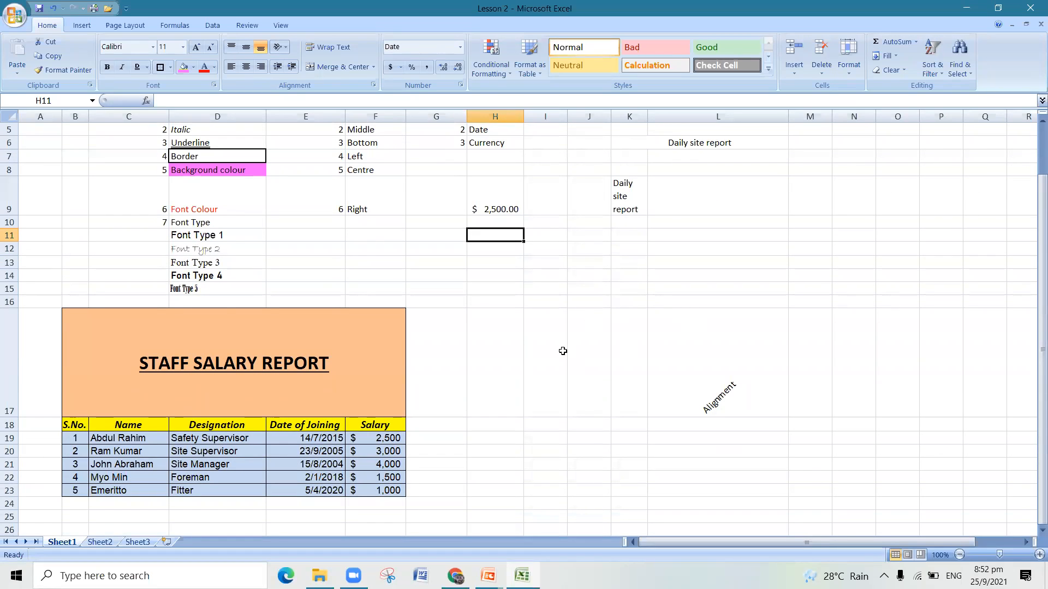
{"action": "scroll", "coordinate": [563, 350], "scroll_direction": "down", "scroll_amount": 1}
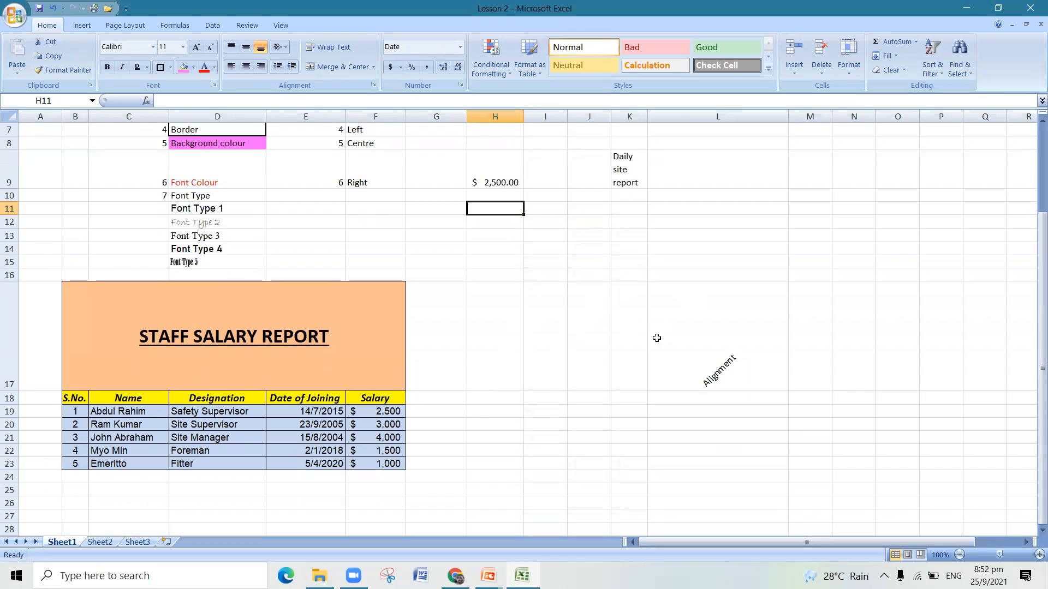
{"action": "left_click", "coordinate": [319, 338]}
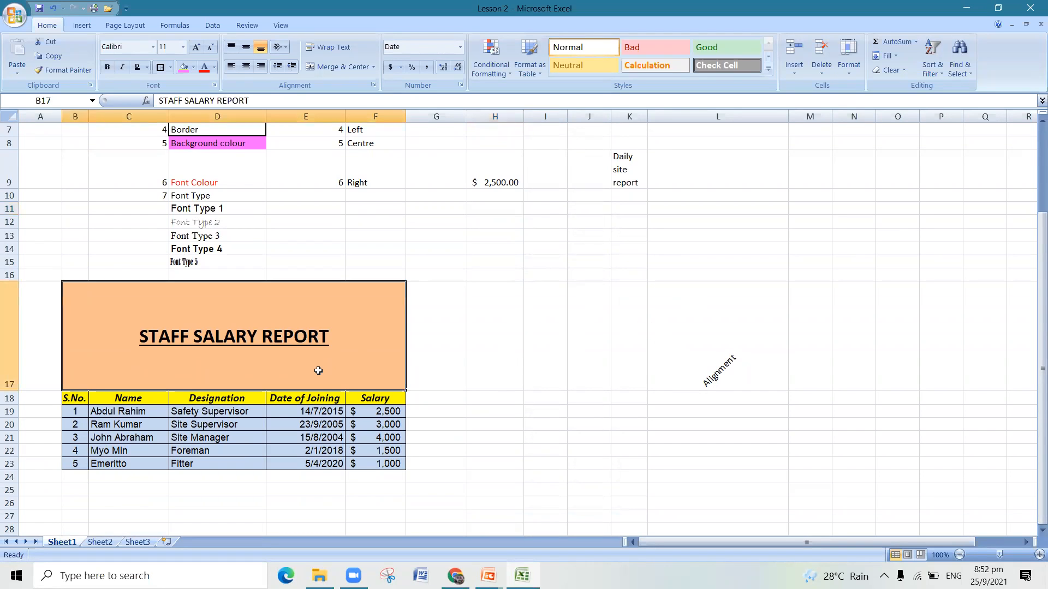
{"action": "scroll", "coordinate": [357, 421], "scroll_direction": "up", "scroll_amount": 2}
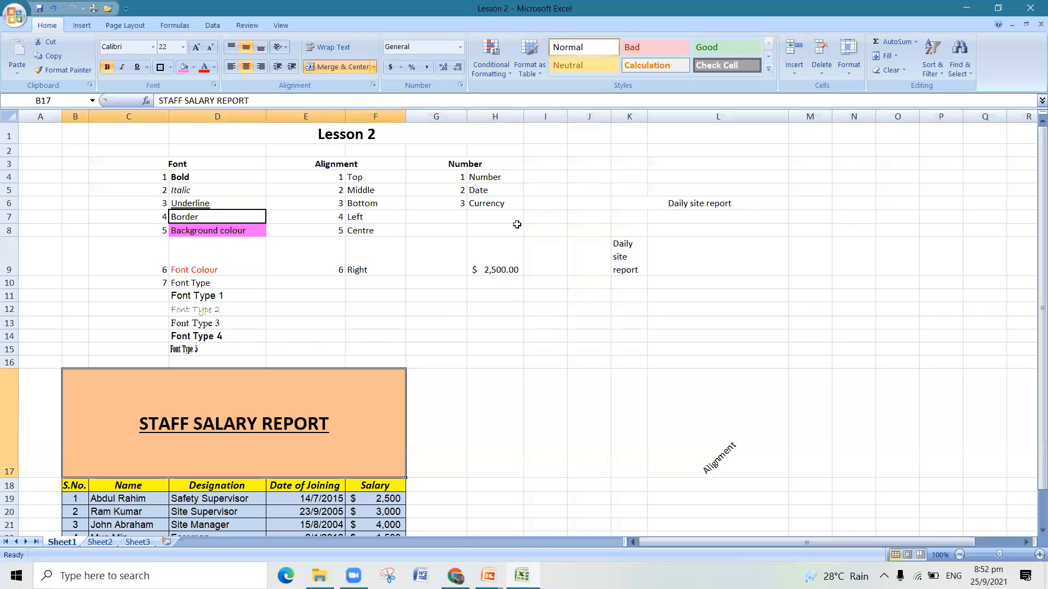
{"action": "scroll", "coordinate": [382, 442], "scroll_direction": "down", "scroll_amount": 1}
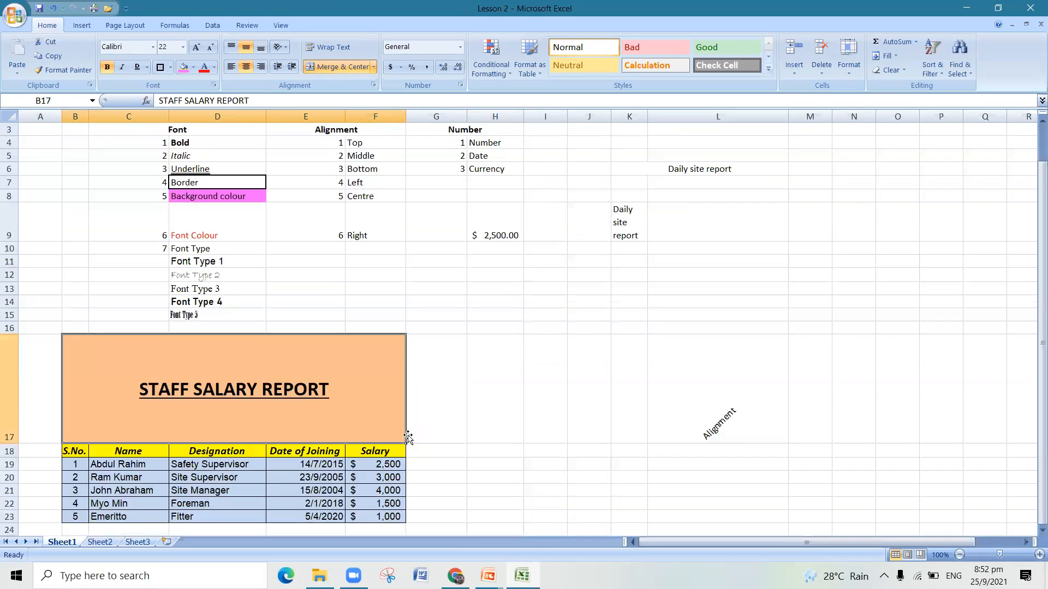
{"action": "scroll", "coordinate": [409, 440], "scroll_direction": "down", "scroll_amount": 1}
{"action": "left_click", "coordinate": [476, 375]}
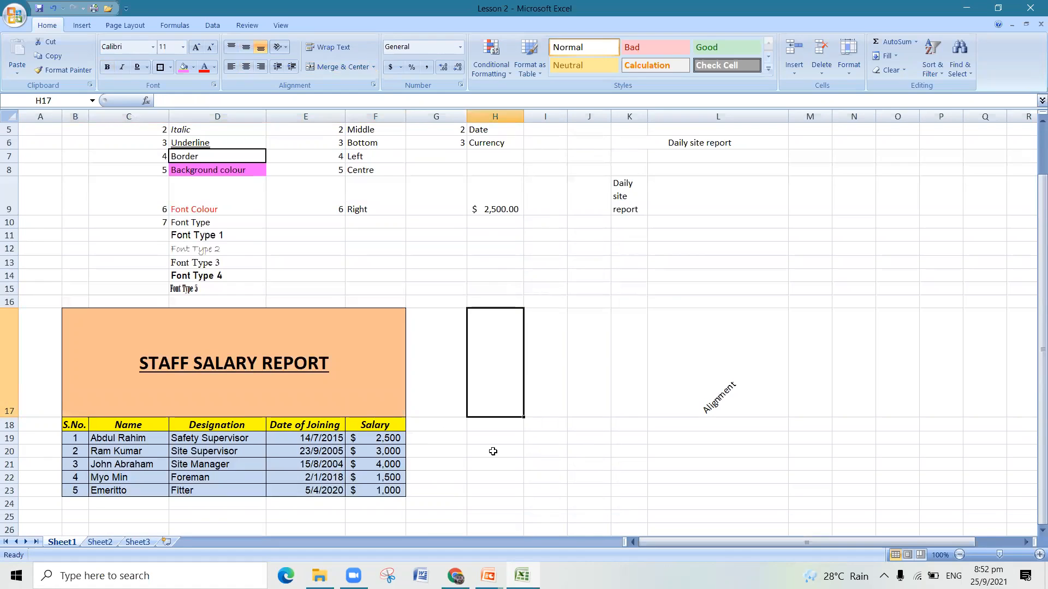
{"action": "scroll", "coordinate": [490, 447], "scroll_direction": "down", "scroll_amount": 1}
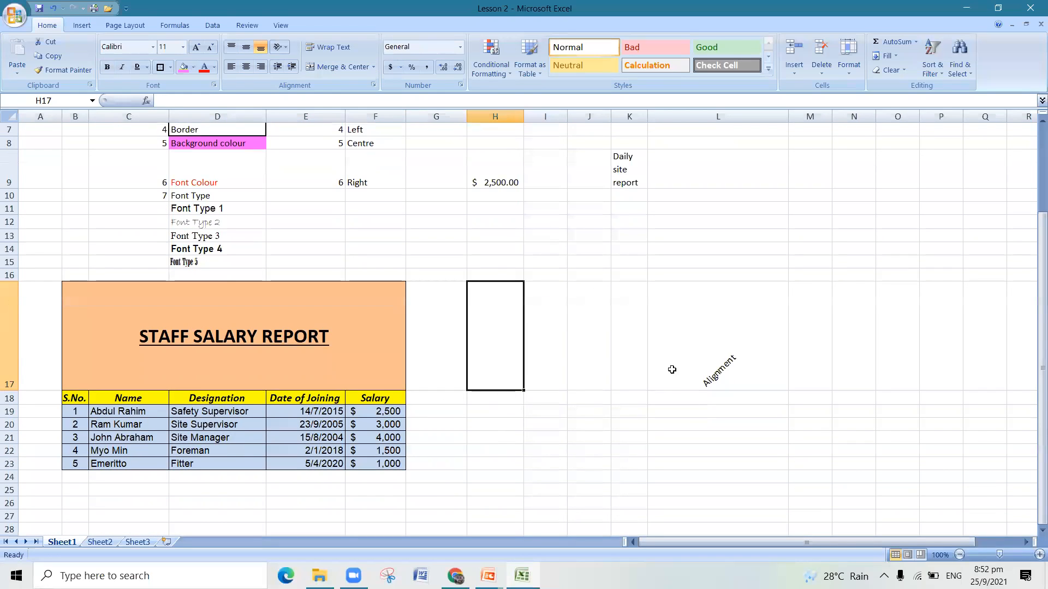
{"action": "left_click", "coordinate": [459, 397]}
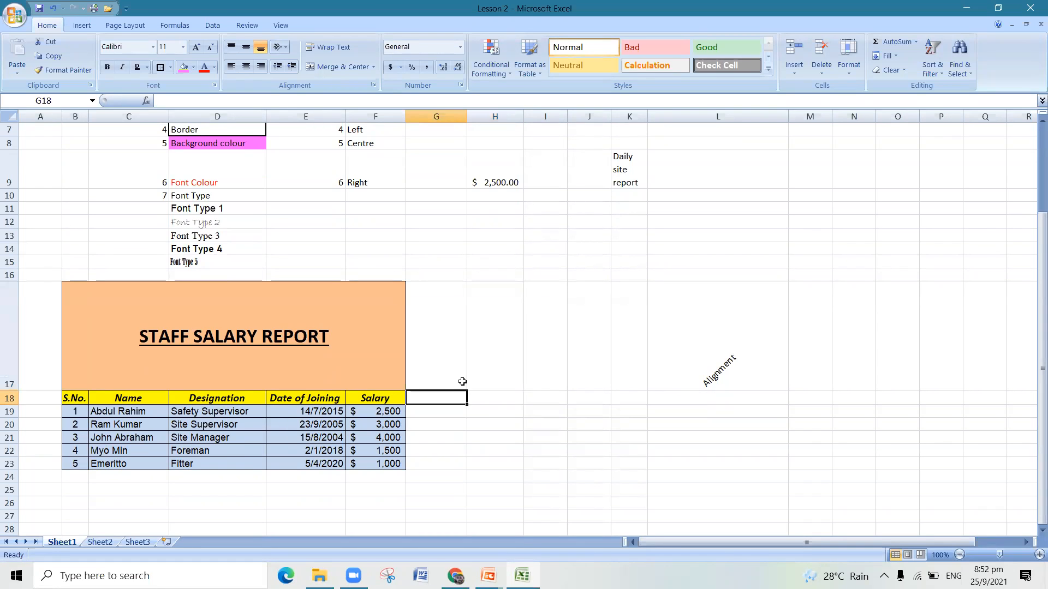
{"action": "type", "text": "S.No"}
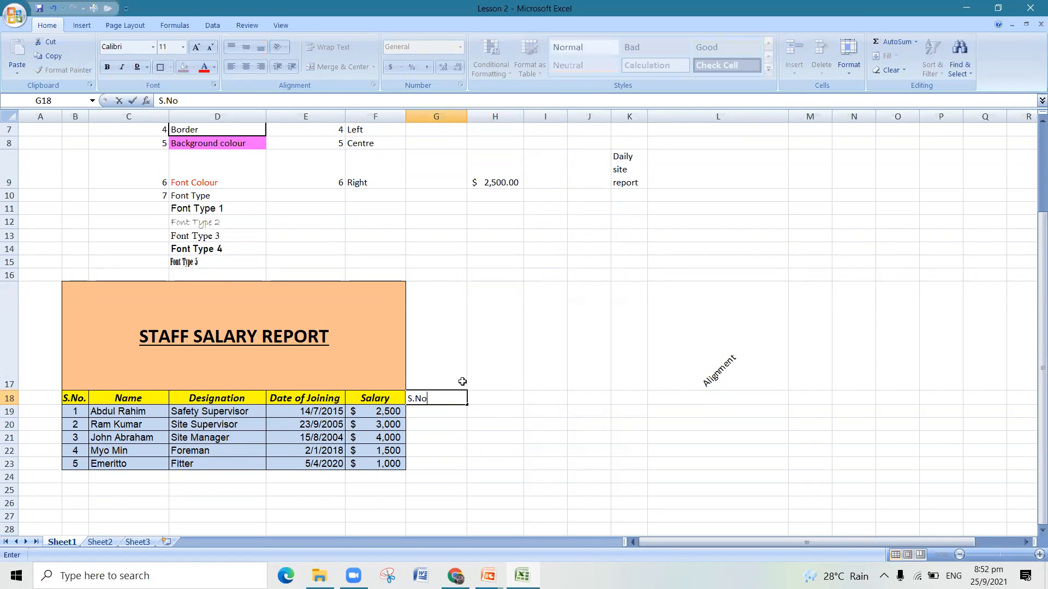
{"action": "key", "text": "Tab"}
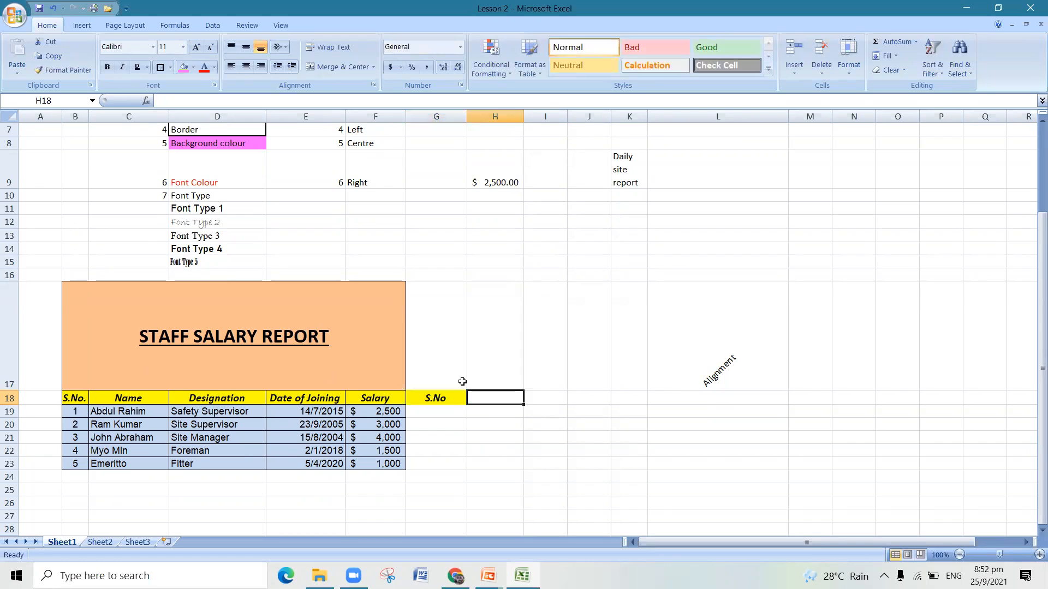
{"action": "left_click", "coordinate": [459, 394]}
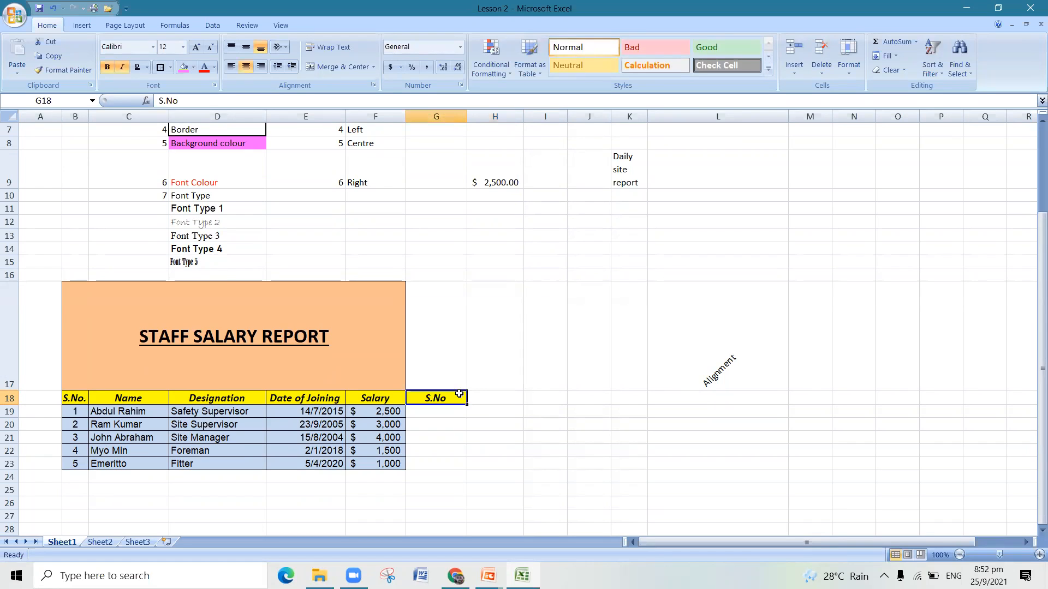
{"action": "key", "text": "Delete"}
- Enter the column headings S.No, Name and Designation in cells B26 to D26 below the salary report
{"action": "scroll", "coordinate": [456, 411], "scroll_direction": "down", "scroll_amount": 1}
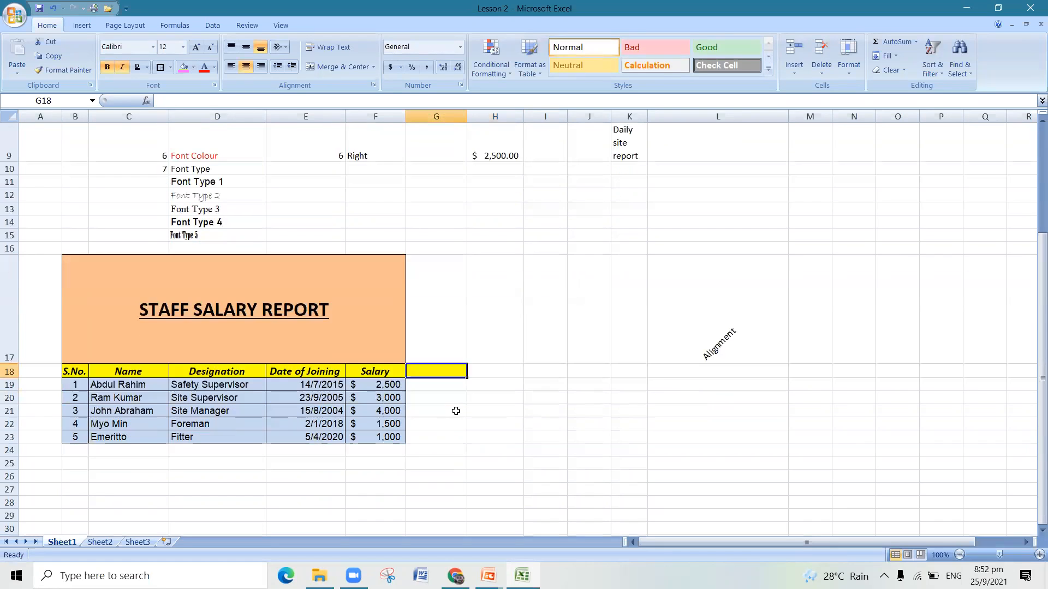
{"action": "scroll", "coordinate": [286, 508], "scroll_direction": "down", "scroll_amount": 1}
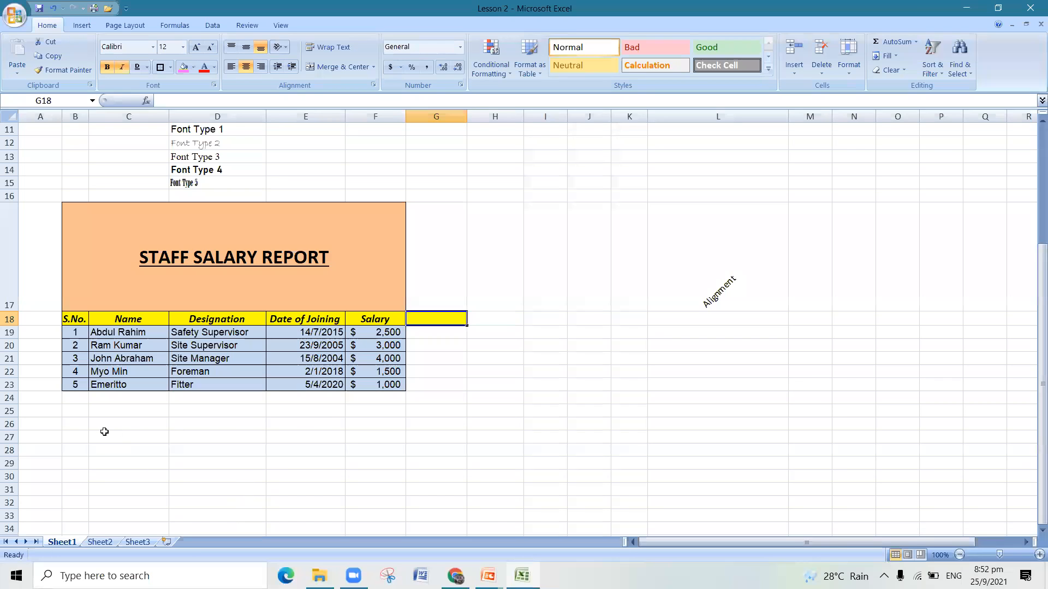
{"action": "scroll", "coordinate": [74, 436], "scroll_direction": "down", "scroll_amount": 1}
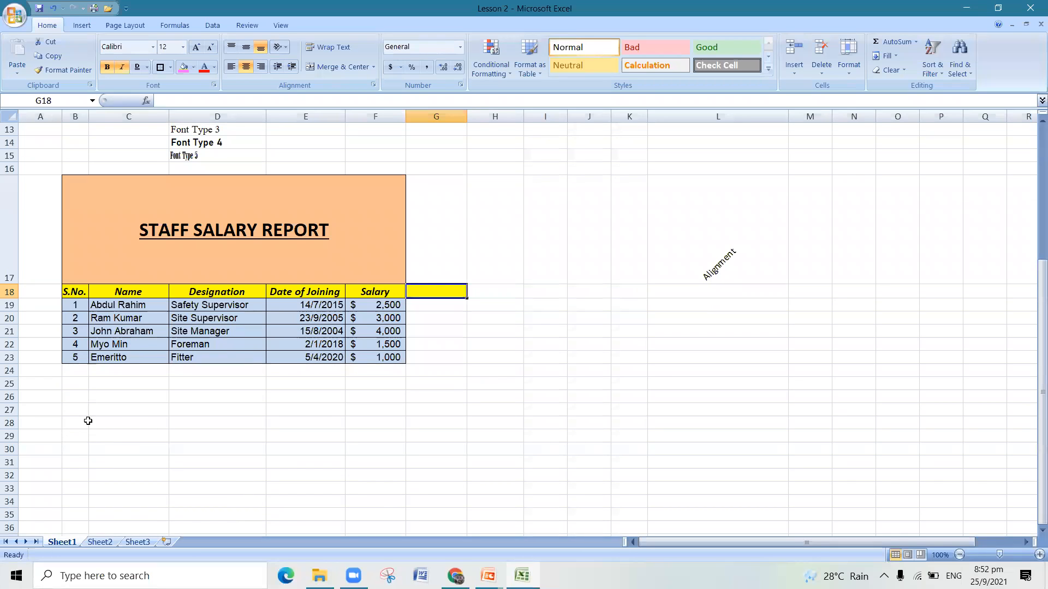
{"action": "left_click", "coordinate": [78, 401]}
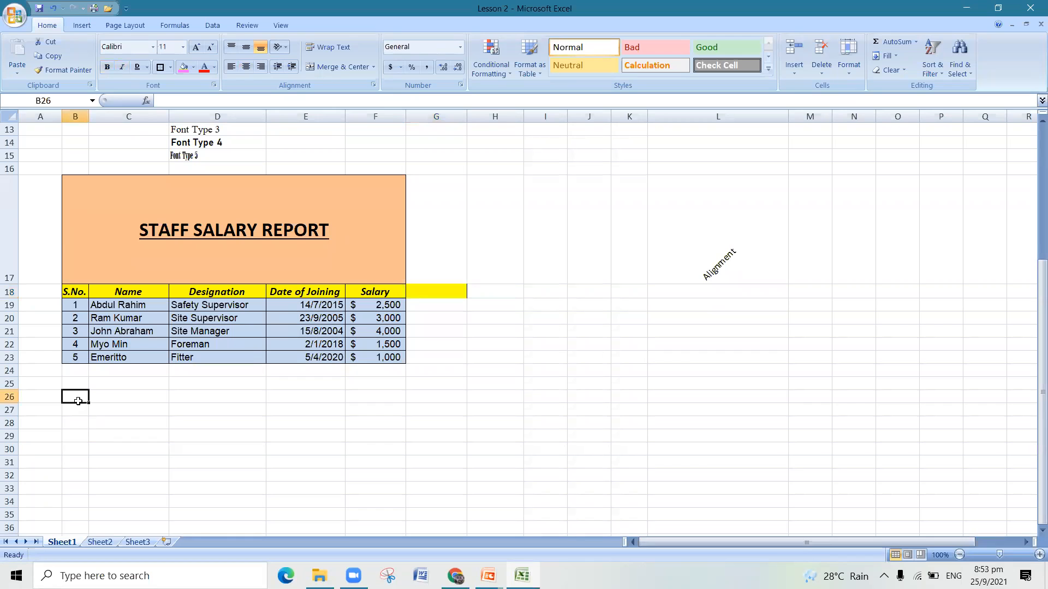
{"action": "type", "text": "S.No"}
{"action": "key", "text": "Tab"}
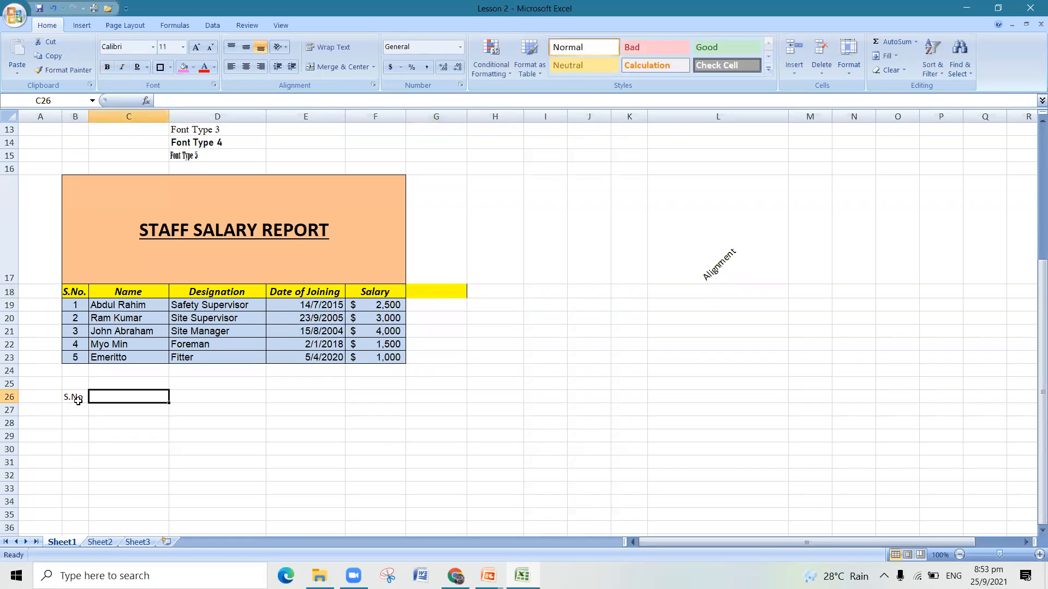
{"action": "type", "text": "Name"}
{"action": "key", "text": "Tab"}
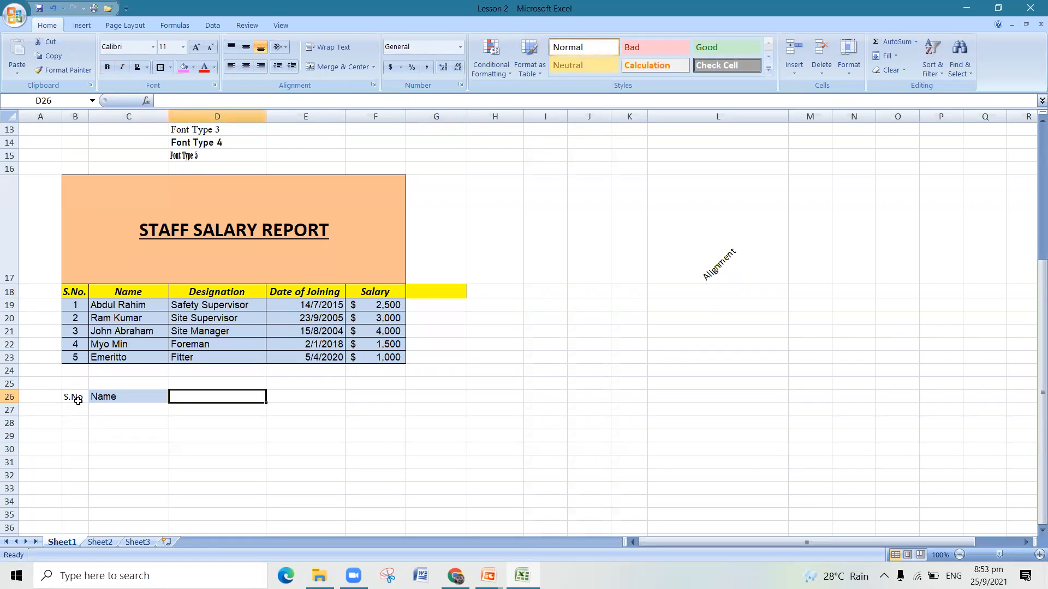
{"action": "type", "text": "Designation"}
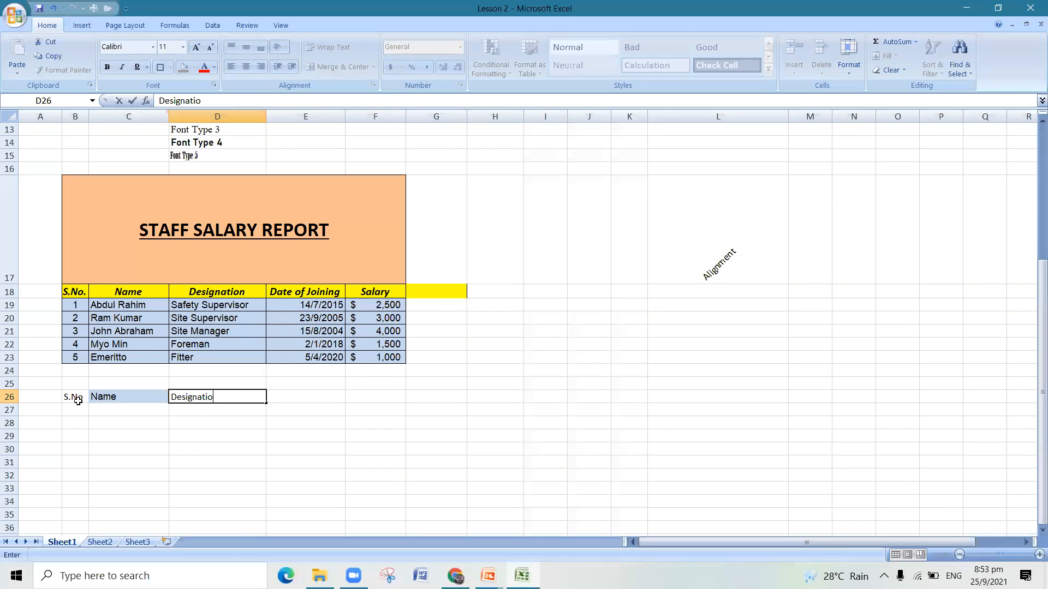
{"action": "key", "text": "Tab"}
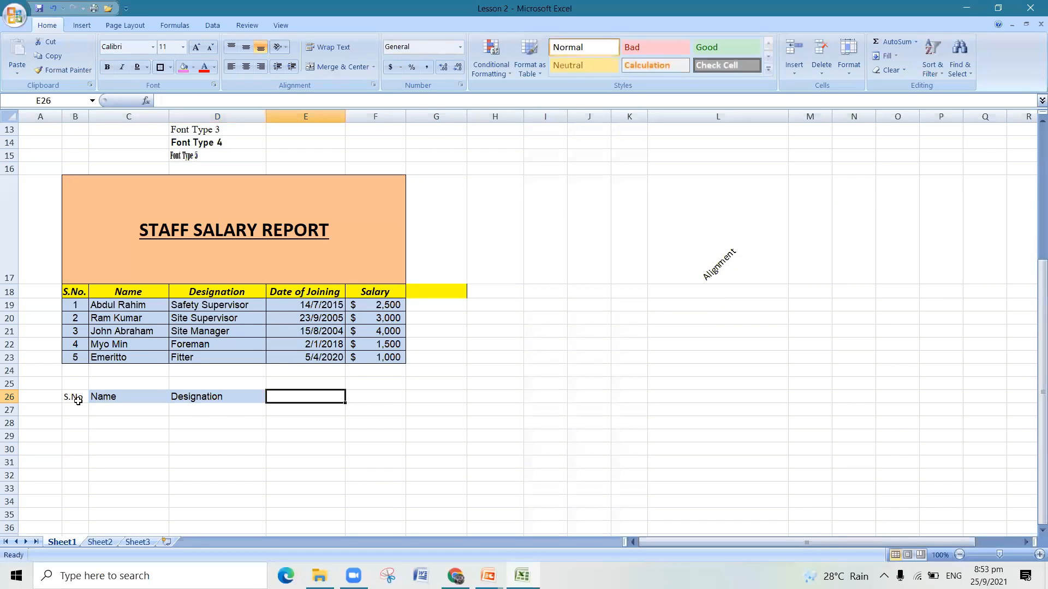
- Enter the headings Date of Joining and Salary in E26 and F26, correcting Salary to start with a capital S
{"action": "type", "text": "Date of "}
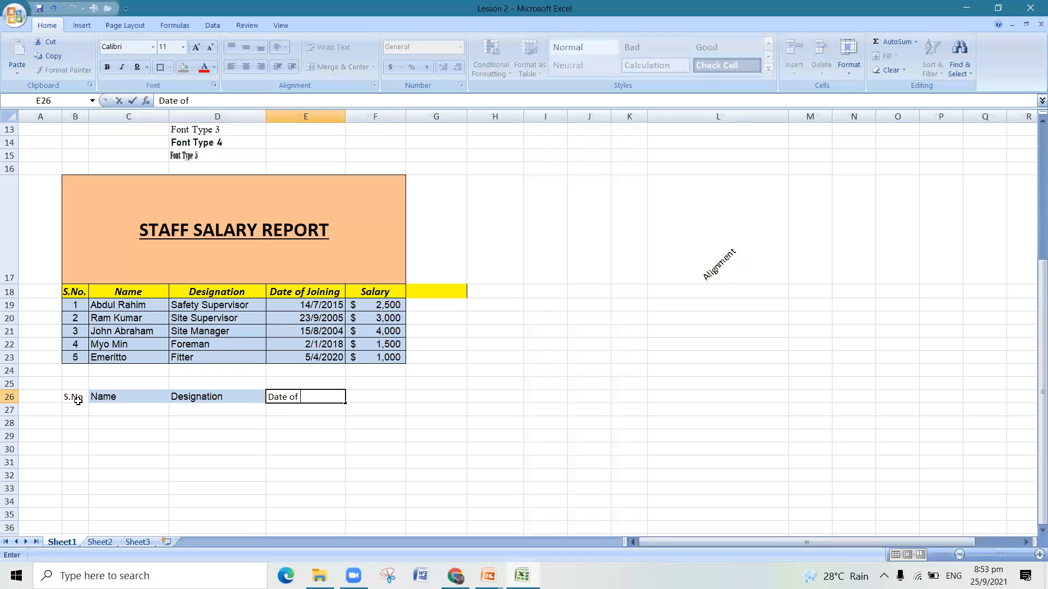
{"action": "type", "text": "Joining"}
{"action": "key", "text": "Tab"}
{"action": "type", "text": "salary"}
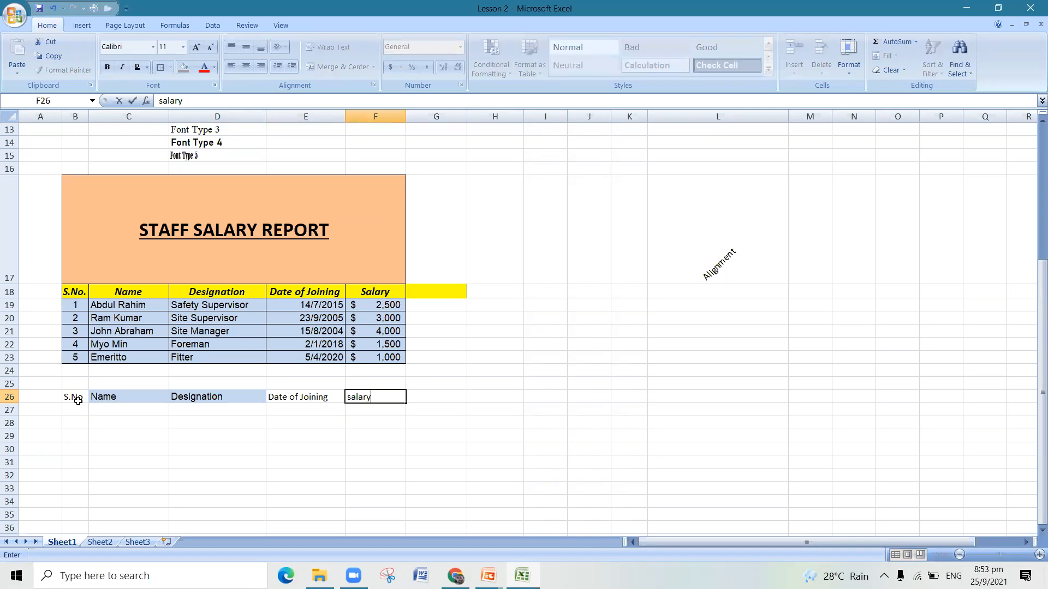
{"action": "left_click", "coordinate": [308, 428]}
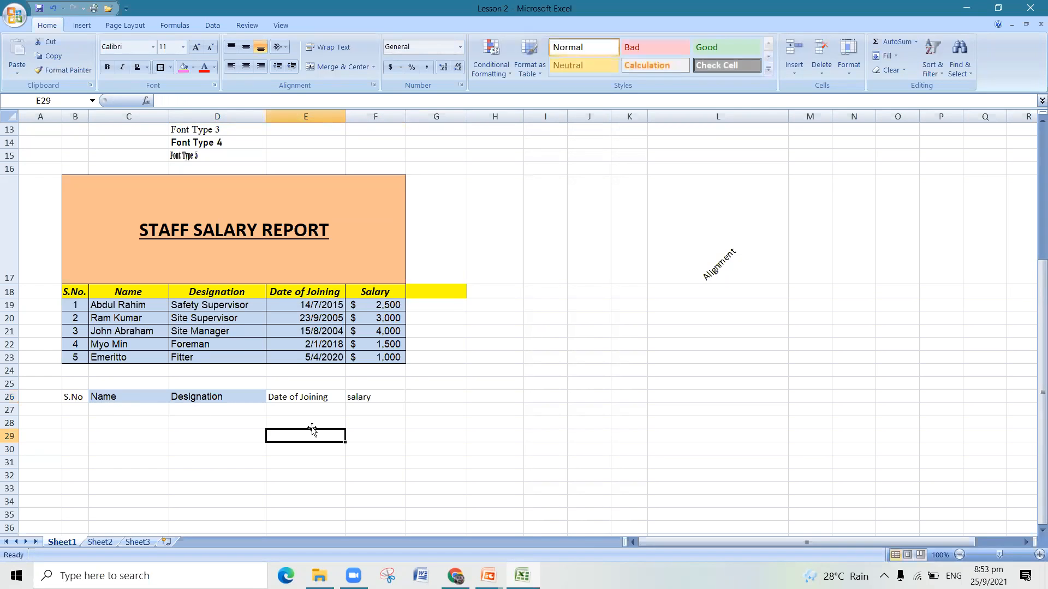
{"action": "double_click", "coordinate": [349, 396]}
{"action": "key", "text": "Delete"}
{"action": "type", "text": "S"}
{"action": "left_click", "coordinate": [345, 455]}
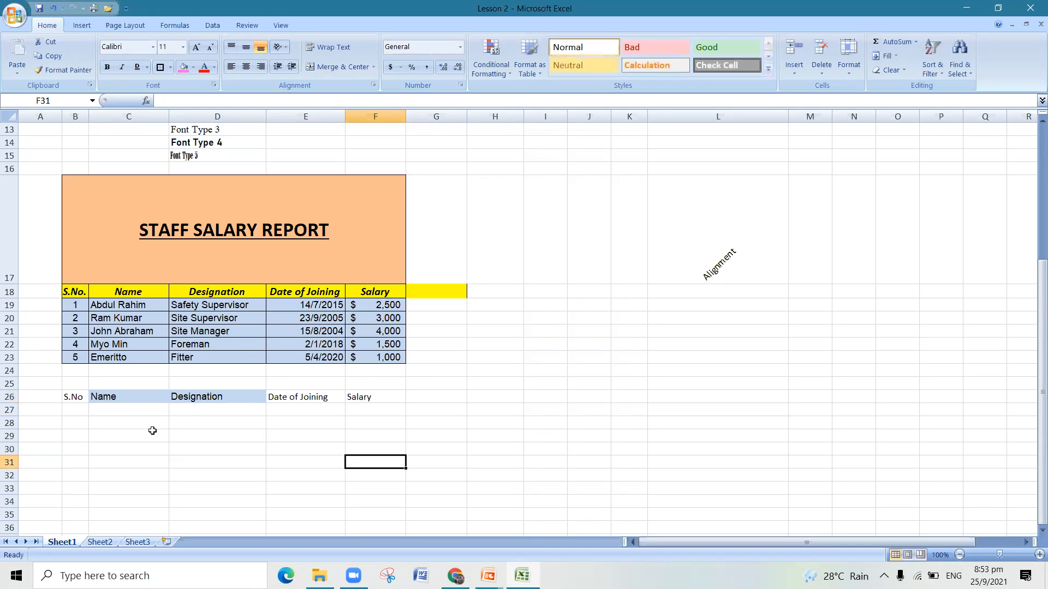
- Remove the background fill from the Name and Designation headings in C26 and D26
{"action": "left_click_drag", "start_coordinate": [132, 396], "coordinate": [191, 396]}
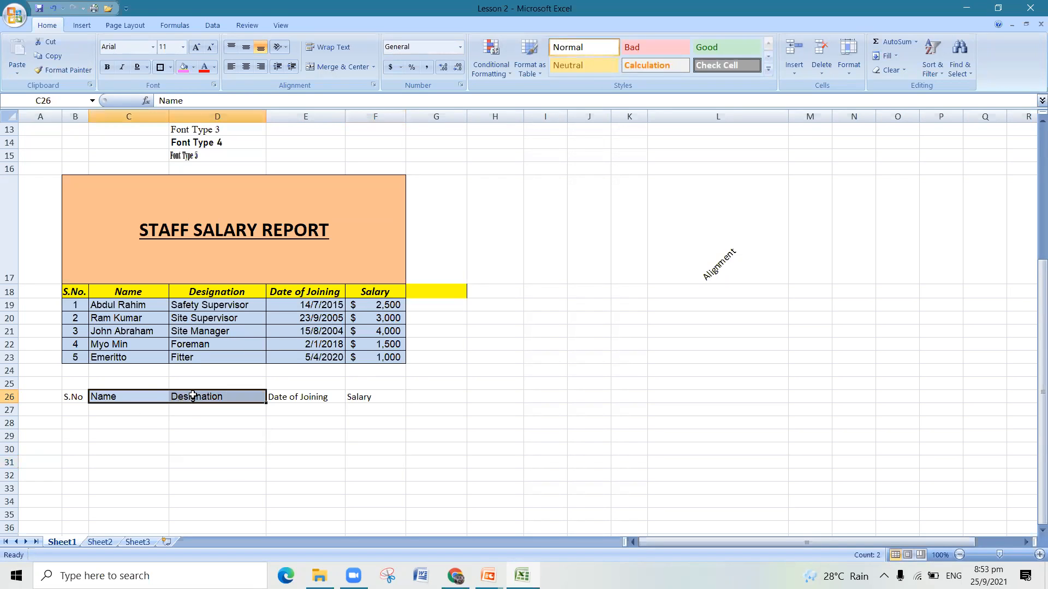
{"action": "left_click", "coordinate": [194, 67]}
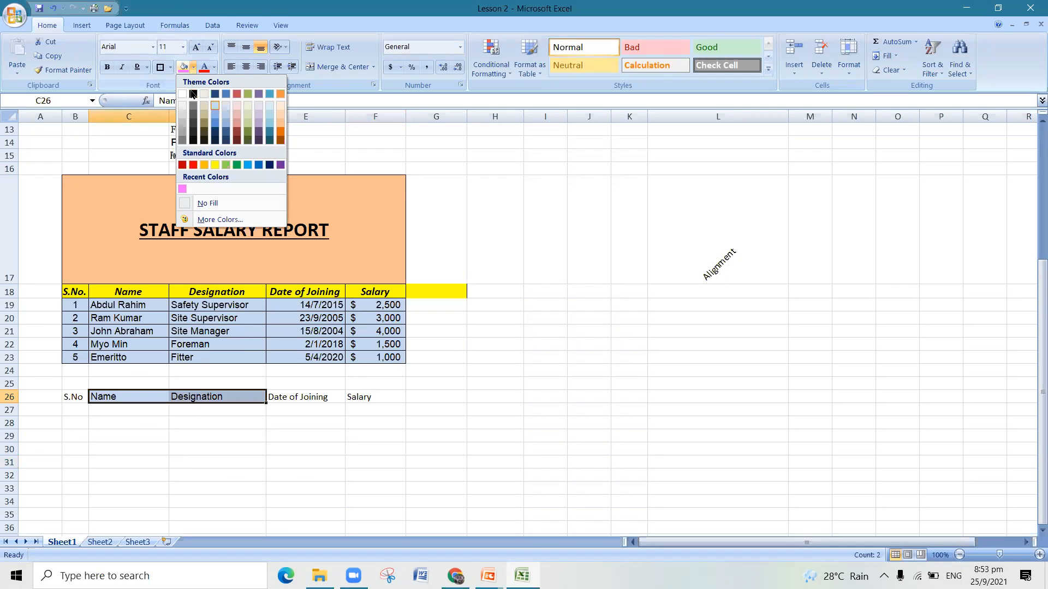
{"action": "left_click", "coordinate": [192, 202]}
{"action": "left_click", "coordinate": [166, 525]}
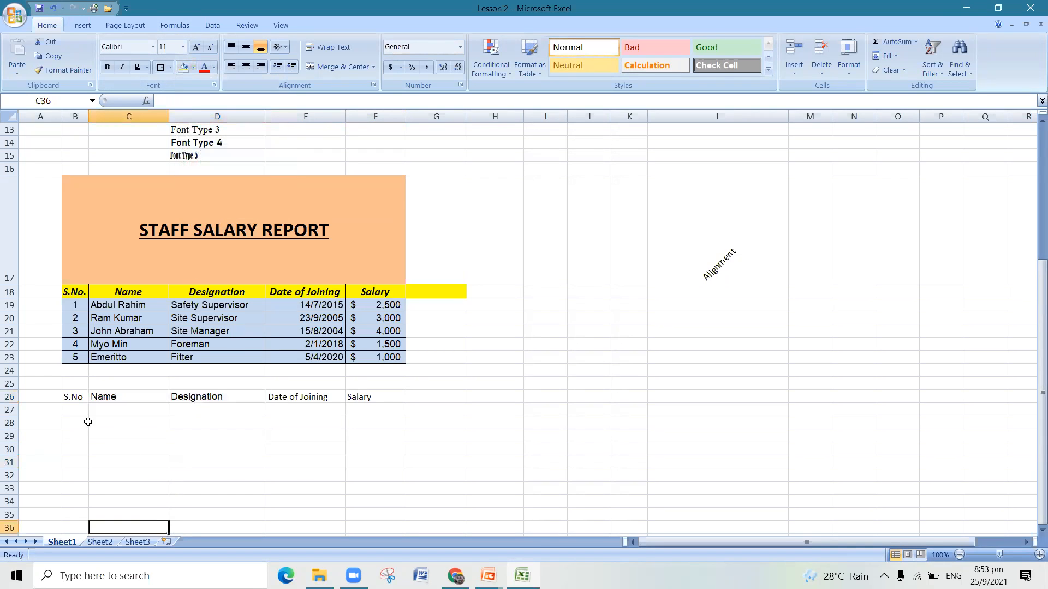
- Enter the serial numbers 1 to 5 in cells B27 to B31 under the S.No heading
{"action": "left_click", "coordinate": [81, 414]}
{"action": "type", "text": "1"}
{"action": "key", "text": "Return"}
{"action": "type", "text": "2"}
{"action": "key", "text": "Return"}
{"action": "type", "text": "3"}
{"action": "key", "text": "Return"}
{"action": "type", "text": "4"}
{"action": "key", "text": "Return"}
{"action": "type", "text": "5"}
{"action": "left_click", "coordinate": [125, 410]}
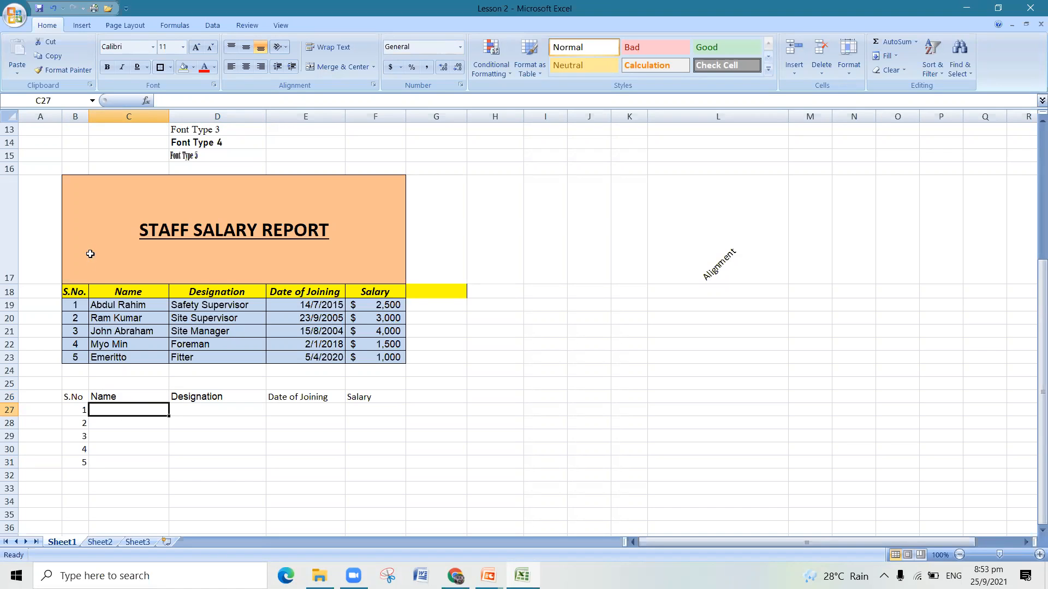
- Try to move the staff details in C19:F23 into the new table starting at C27, and undo the move
{"action": "left_click_drag", "start_coordinate": [98, 308], "coordinate": [364, 356]}
{"action": "right_click", "coordinate": [364, 358]}
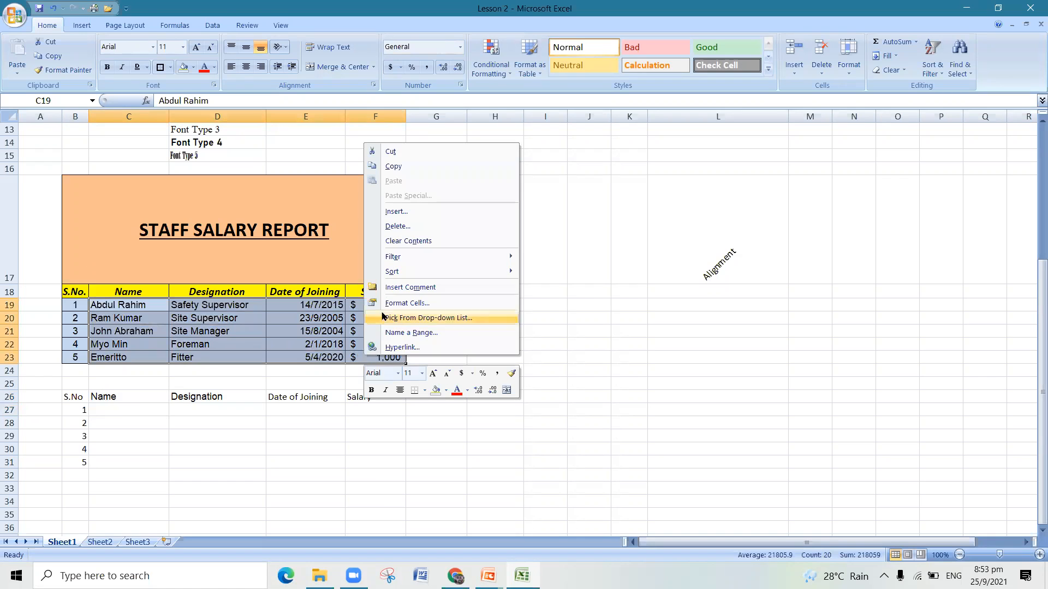
{"action": "left_click", "coordinate": [392, 167]}
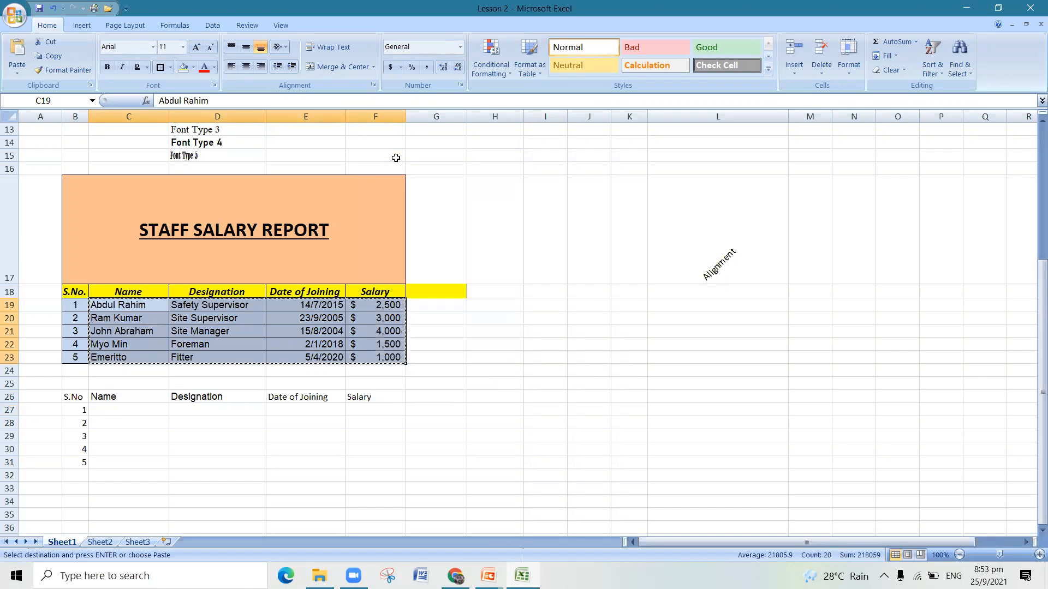
{"action": "left_click", "coordinate": [52, 8]}
{"action": "left_click_drag", "start_coordinate": [106, 307], "coordinate": [364, 362]}
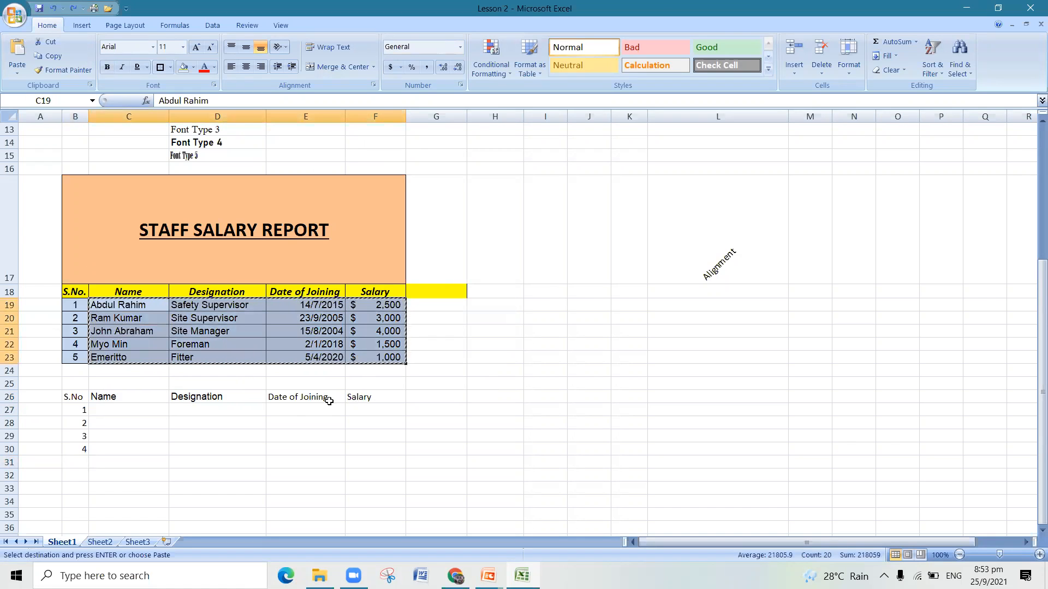
{"action": "left_click", "coordinate": [133, 411]}
{"action": "right_click", "coordinate": [134, 412]}
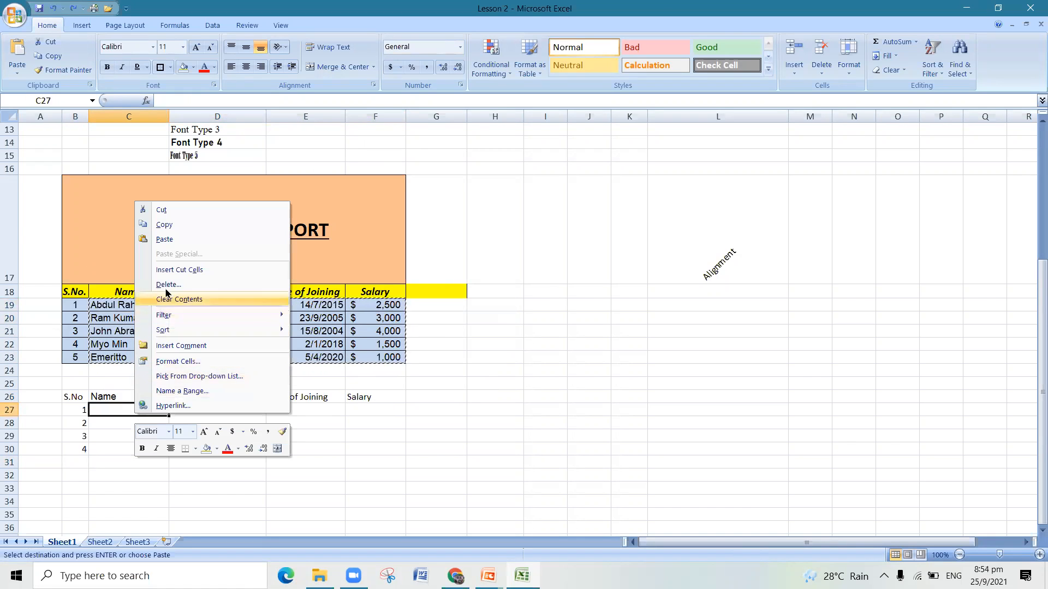
{"action": "left_click", "coordinate": [165, 239]}
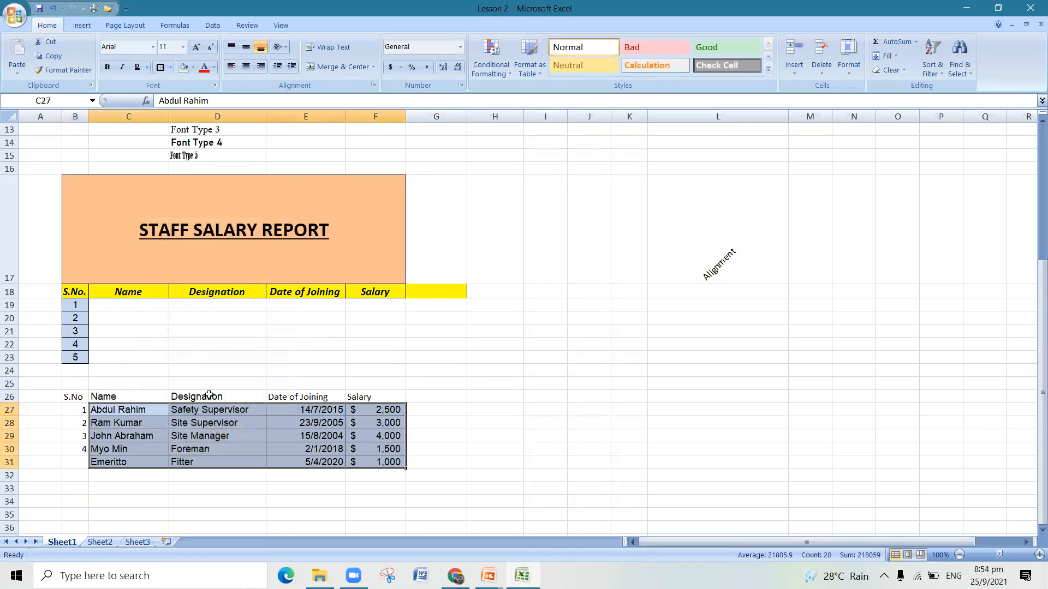
{"action": "left_click", "coordinate": [231, 475]}
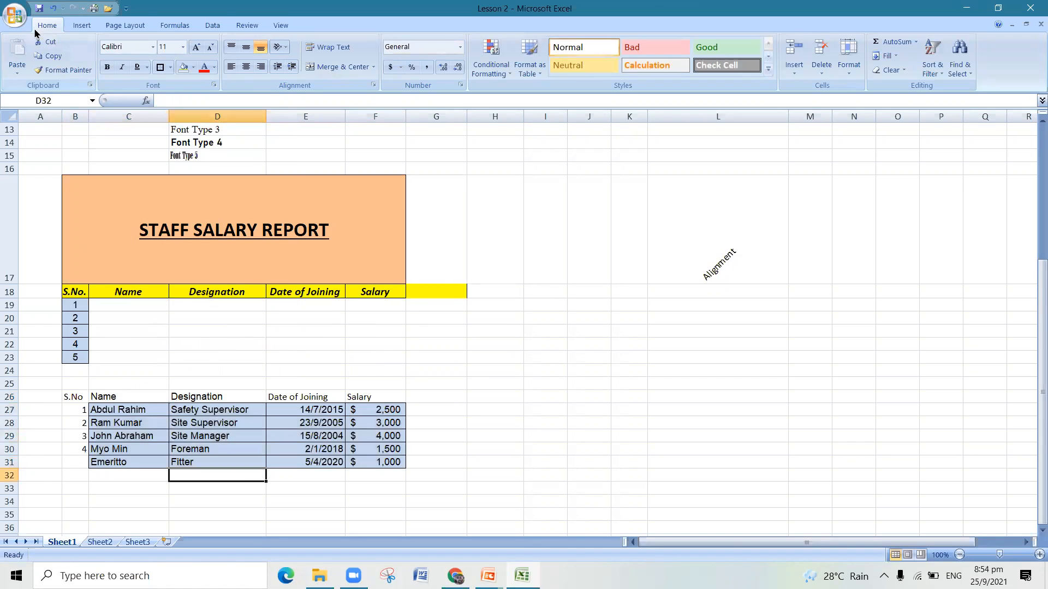
{"action": "left_click", "coordinate": [53, 8]}
{"action": "left_click", "coordinate": [138, 435]}
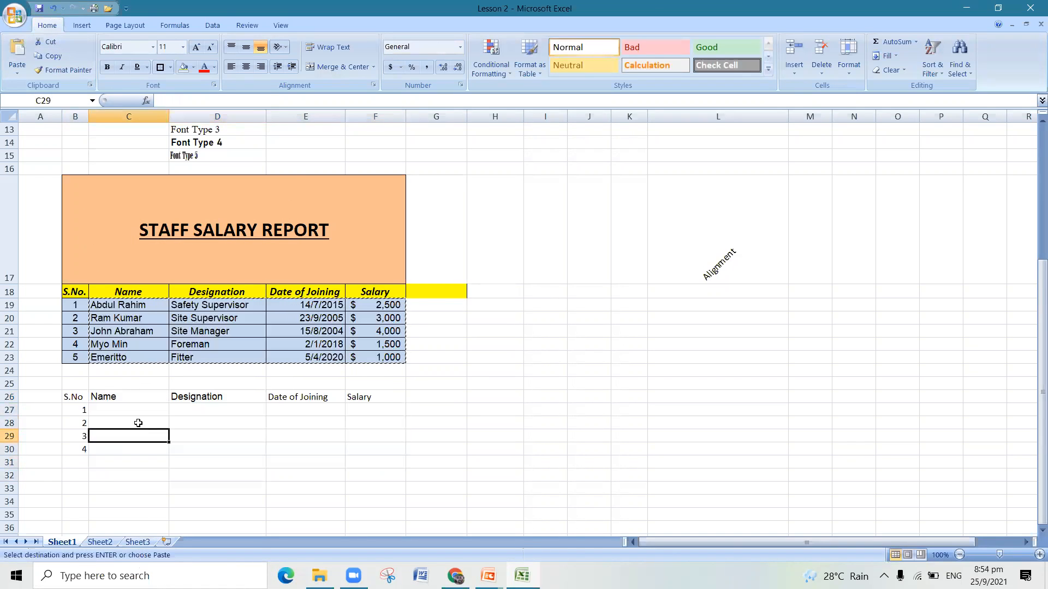
- Enter the first three staff names from the report in cells C27 to C29 under the Name heading
{"action": "left_click", "coordinate": [139, 407]}
{"action": "type", "text": "Abdul Rahim"}
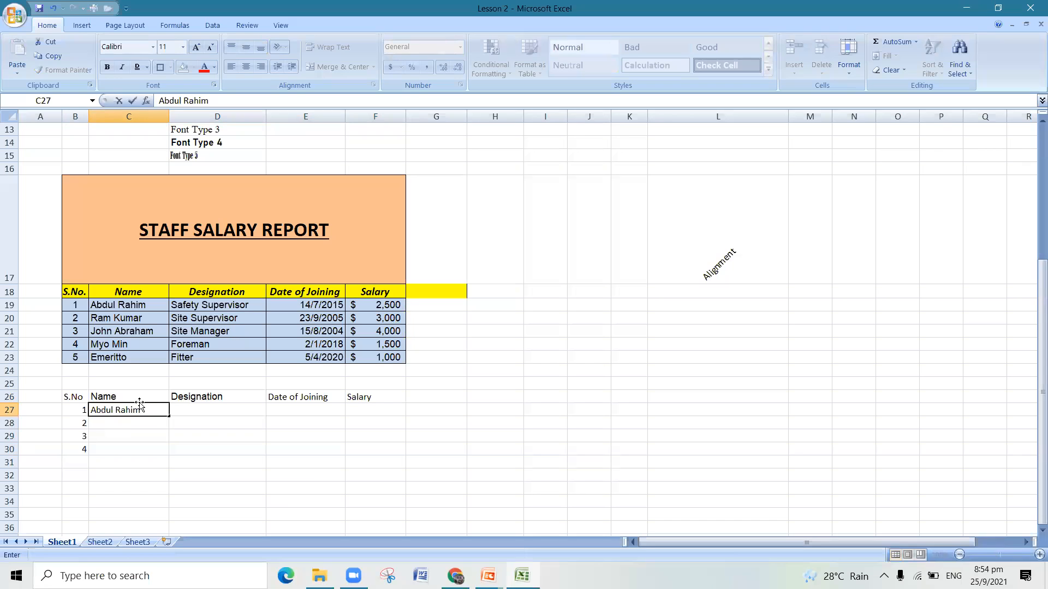
{"action": "key", "text": "Return"}
{"action": "type", "text": "Ram Kumar"}
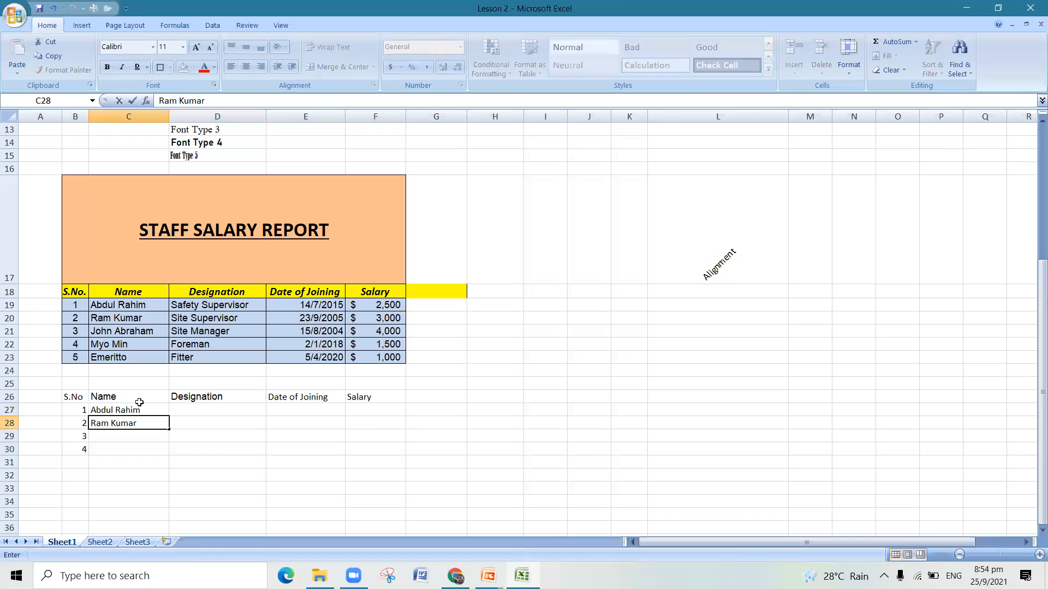
{"action": "key", "text": "Return"}
{"action": "type", "text": "John Abraham"}
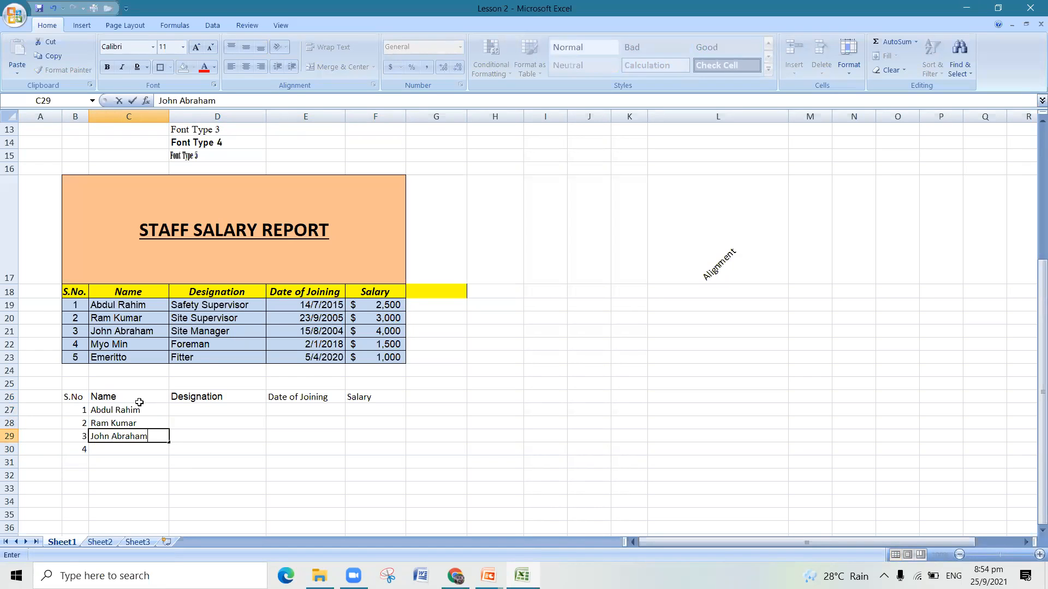
{"action": "key", "text": "Return"}
- Enter the fourth and fifth staff names in C30 and C31, and the serial number 5 in B31
{"action": "type", "text": "Mt"}
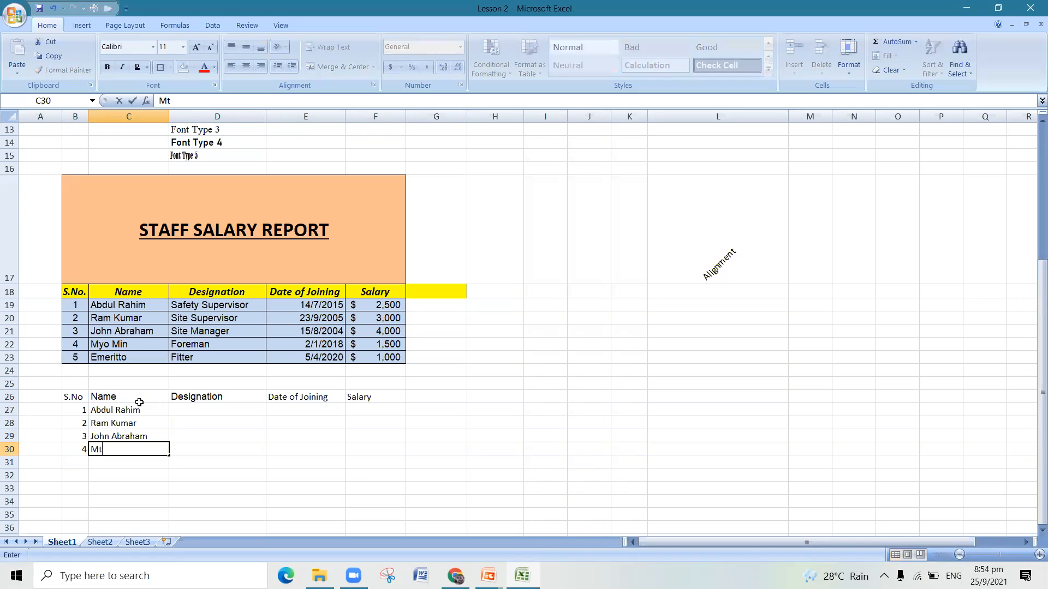
{"action": "type", "text": "yp "}
{"action": "type", "text": "Min"}
{"action": "key", "text": "Return"}
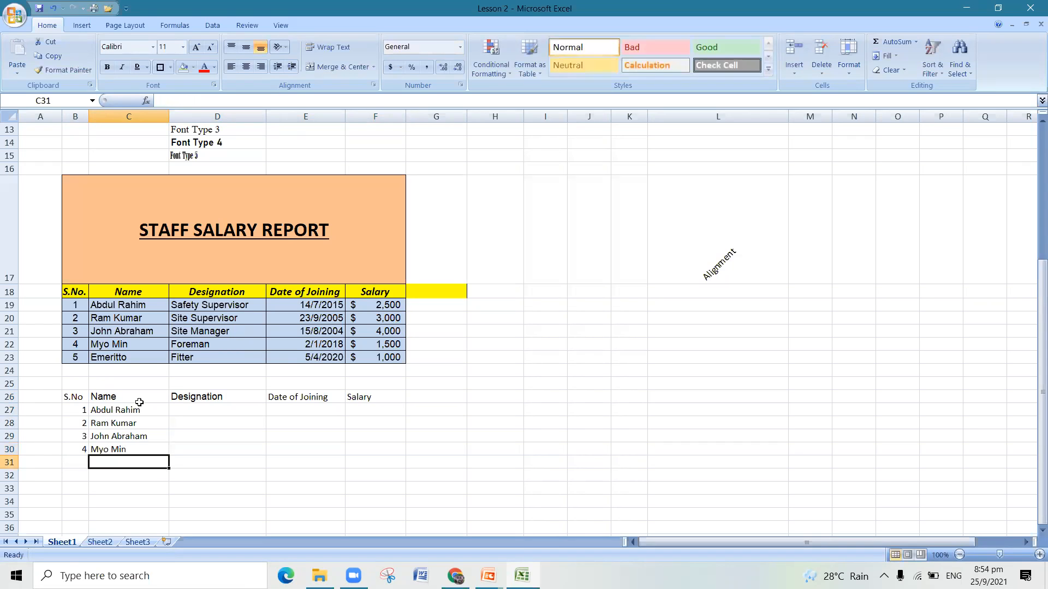
{"action": "type", "text": "Emeritto"}
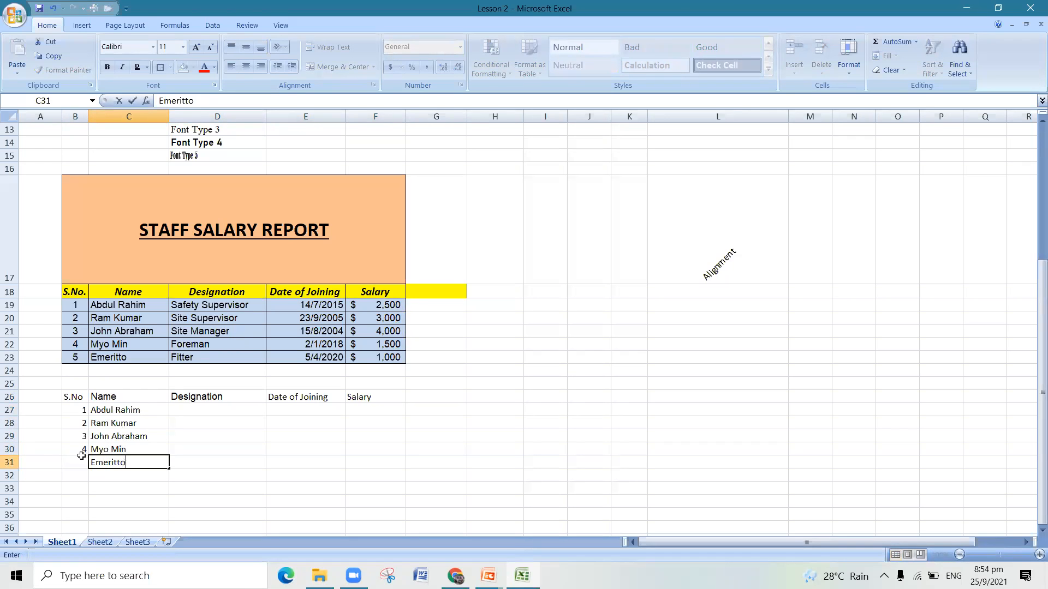
{"action": "left_click", "coordinate": [78, 462]}
{"action": "type", "text": "5"}
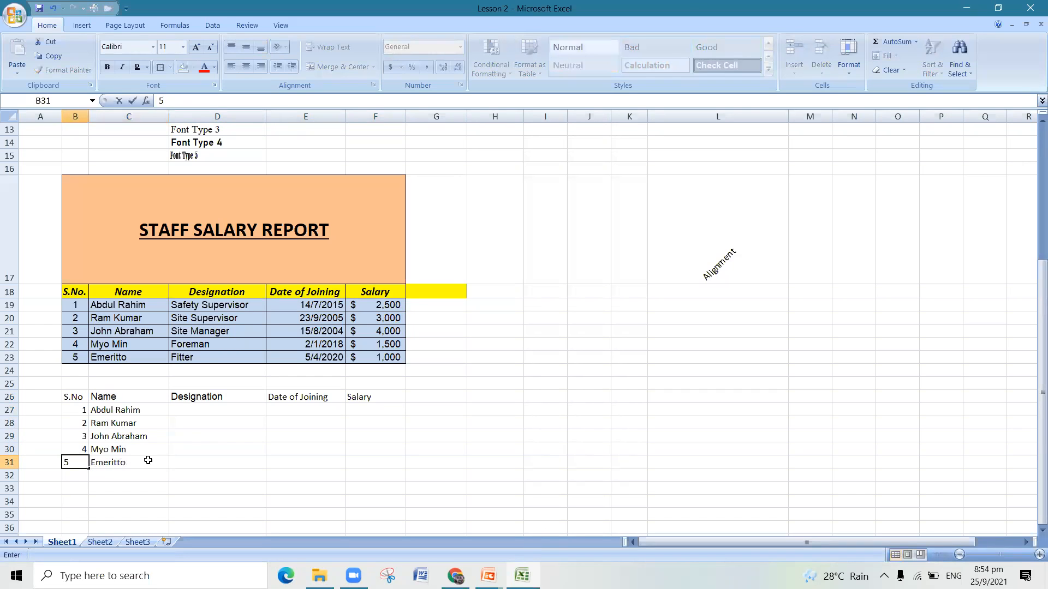
- Enter the designations Safety Supervisor in D27 and Site Supervisor in D28
{"action": "left_click", "coordinate": [199, 408]}
{"action": "type", "text": "Safety Supervisor"}
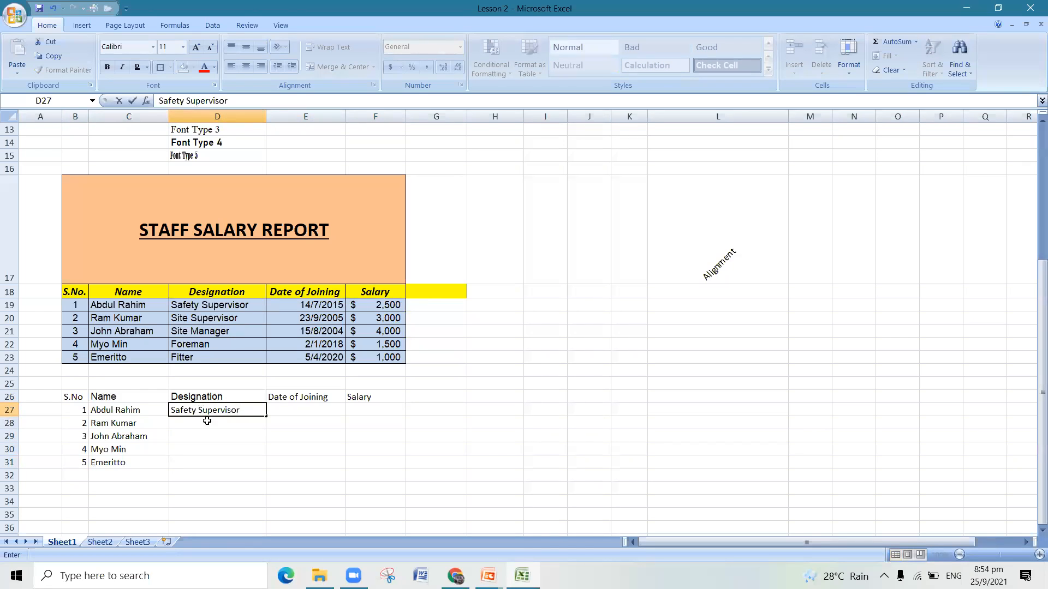
{"action": "left_click", "coordinate": [207, 425]}
{"action": "type", "text": "Sit"}
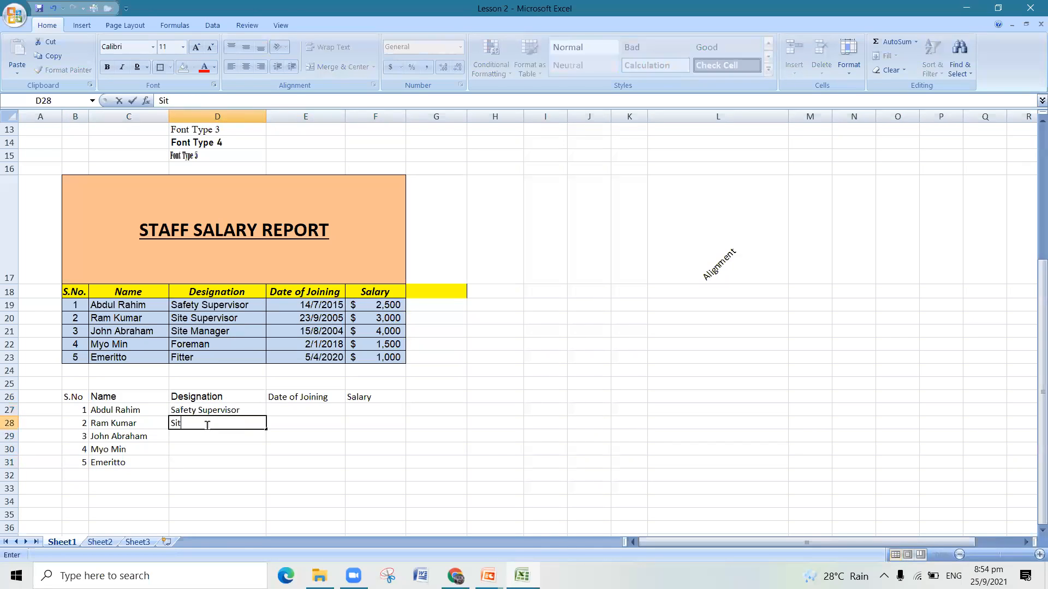
{"action": "type", "text": "e  Supervisor"}
{"action": "key", "text": "Return"}
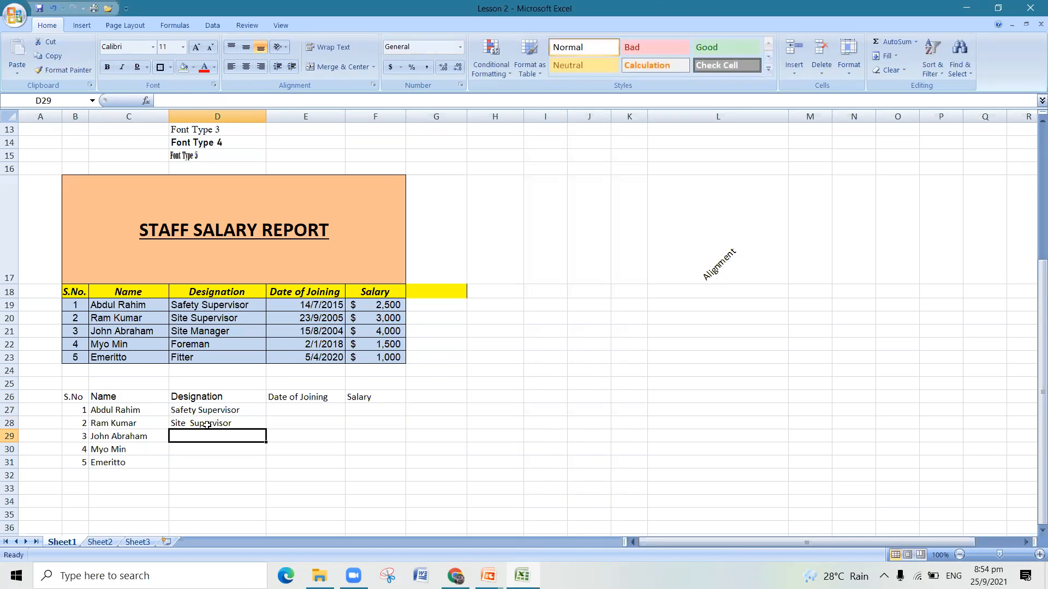
- Enter the designations Site Manager, Foreman and Fitter in cells D29 to D31
{"action": "type", "text": "Site "}
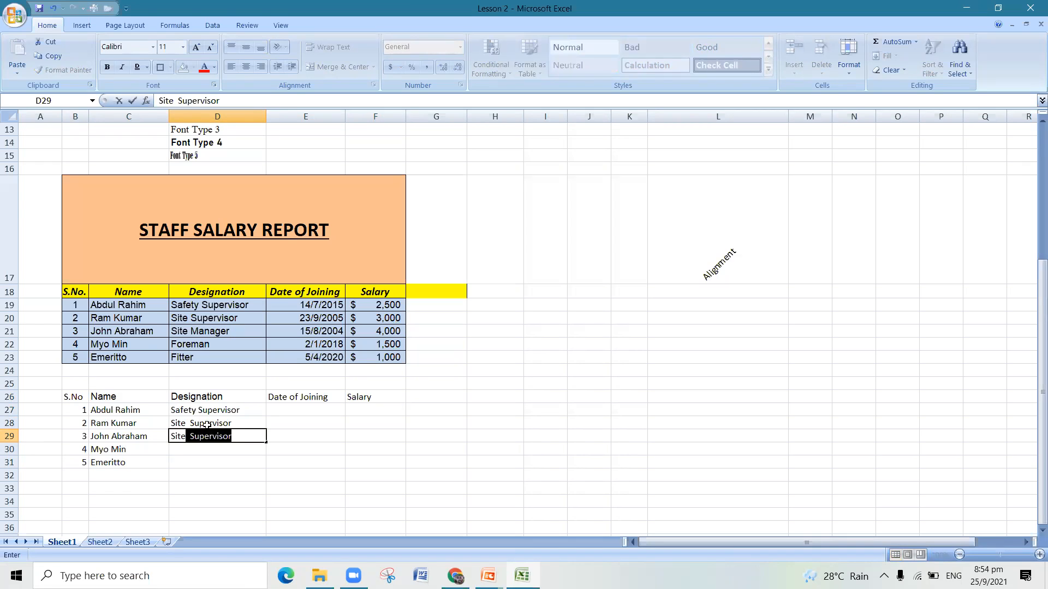
{"action": "type", "text": "Manager"}
{"action": "key", "text": "Return"}
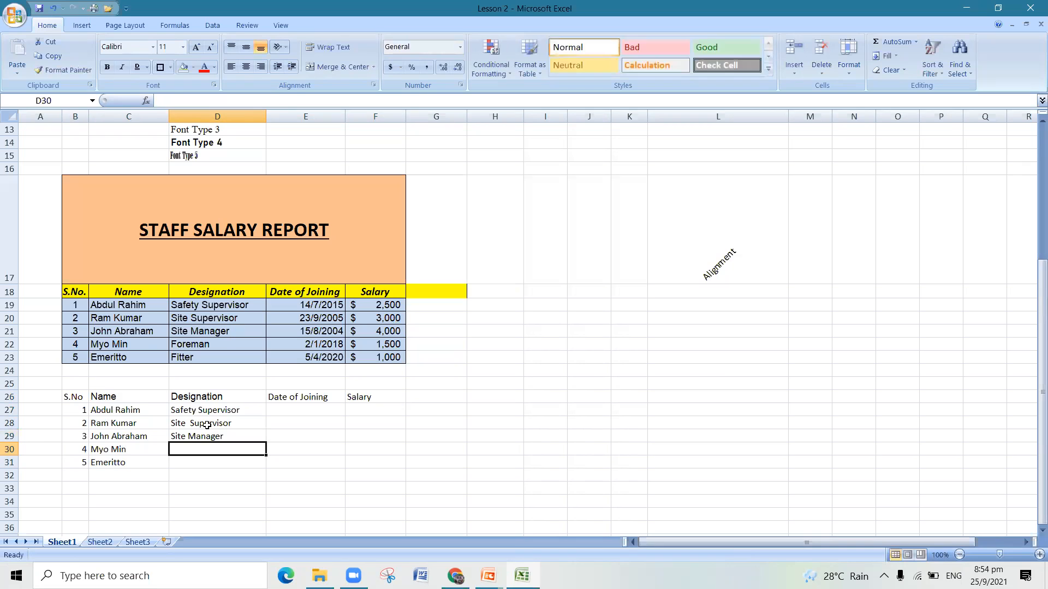
{"action": "type", "text": "Foreman"}
{"action": "key", "text": "Return"}
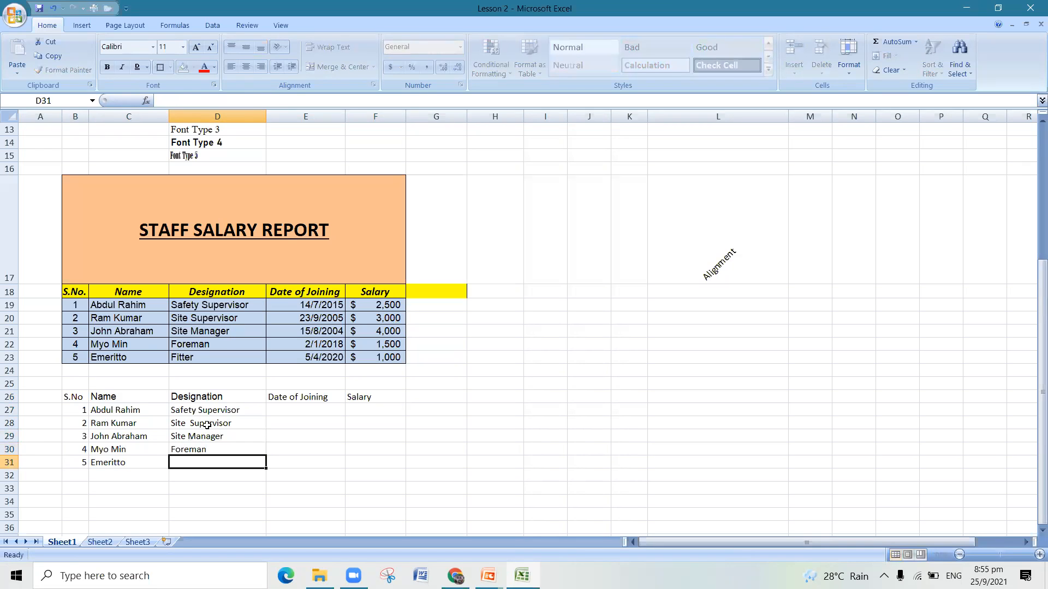
{"action": "type", "text": "Fitter"}
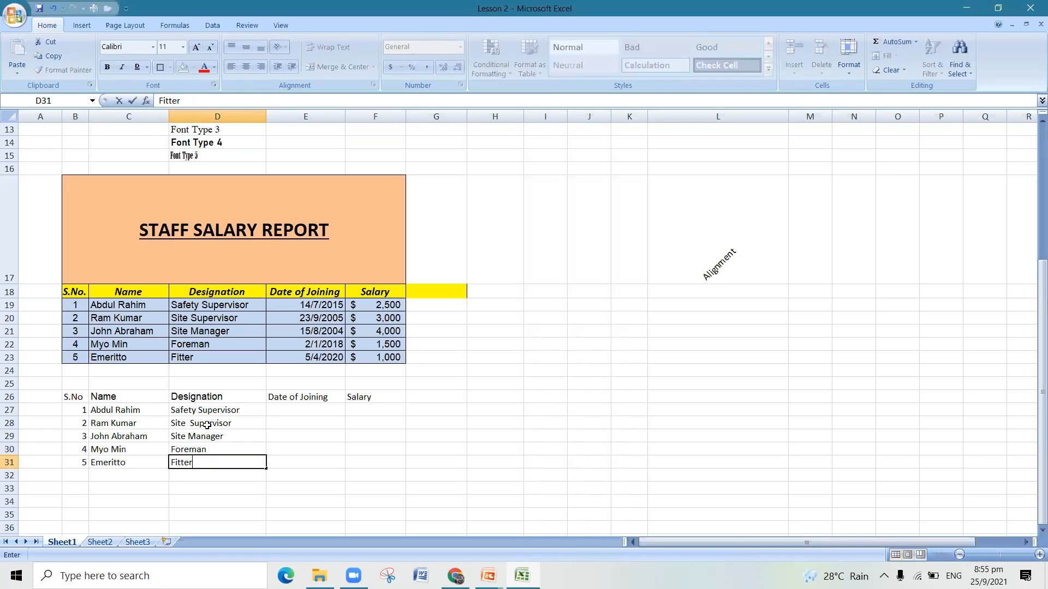
- Enter the joining dates 14/7/2015 in E27 and 23/9/2005 in E28
{"action": "left_click", "coordinate": [287, 413]}
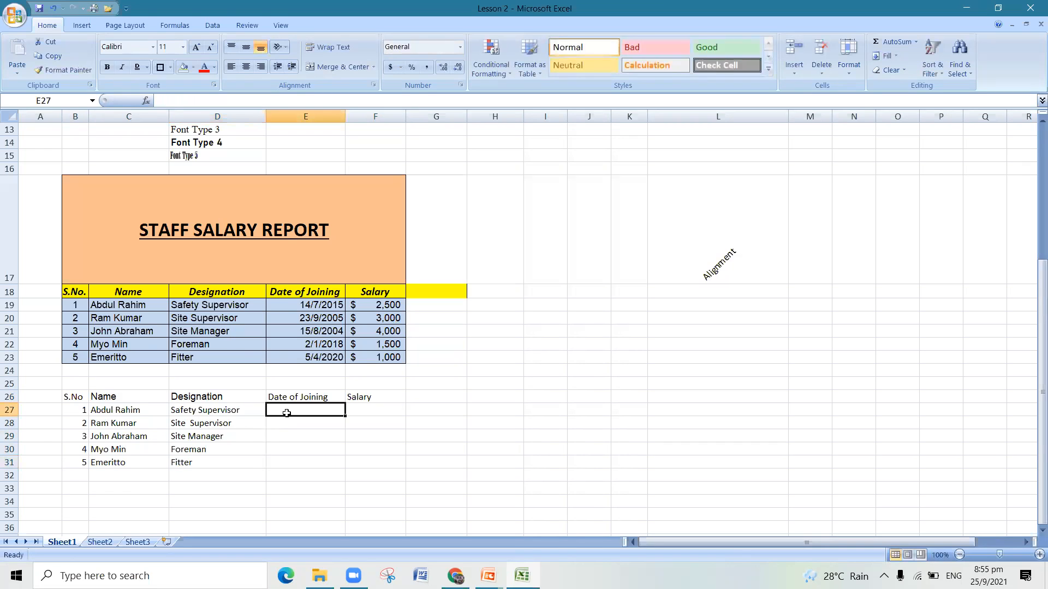
{"action": "type", "text": "14"}
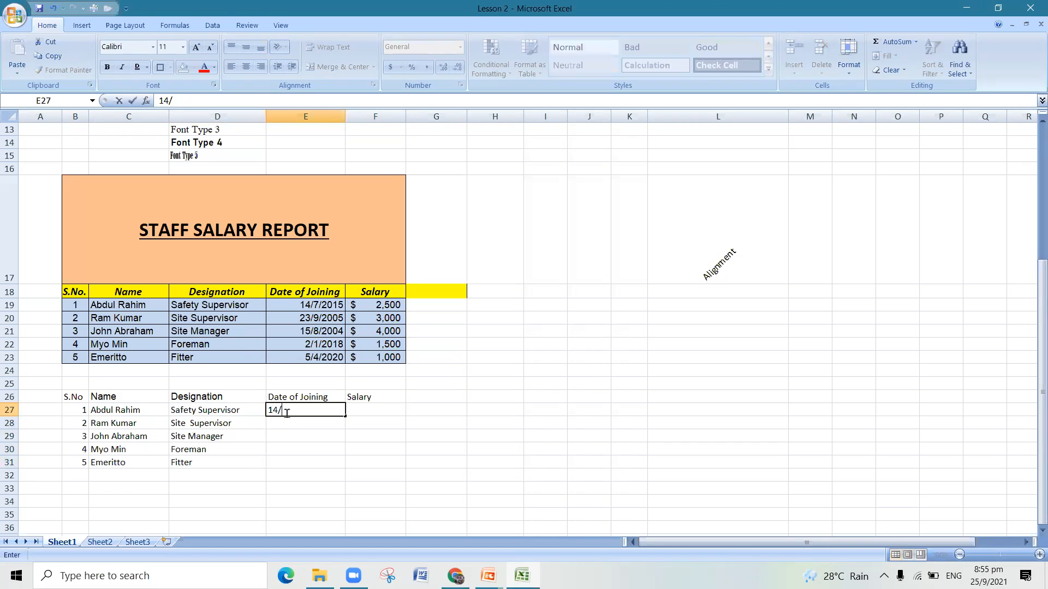
{"action": "type", "text": "/7/2015"}
{"action": "key", "text": "Return"}
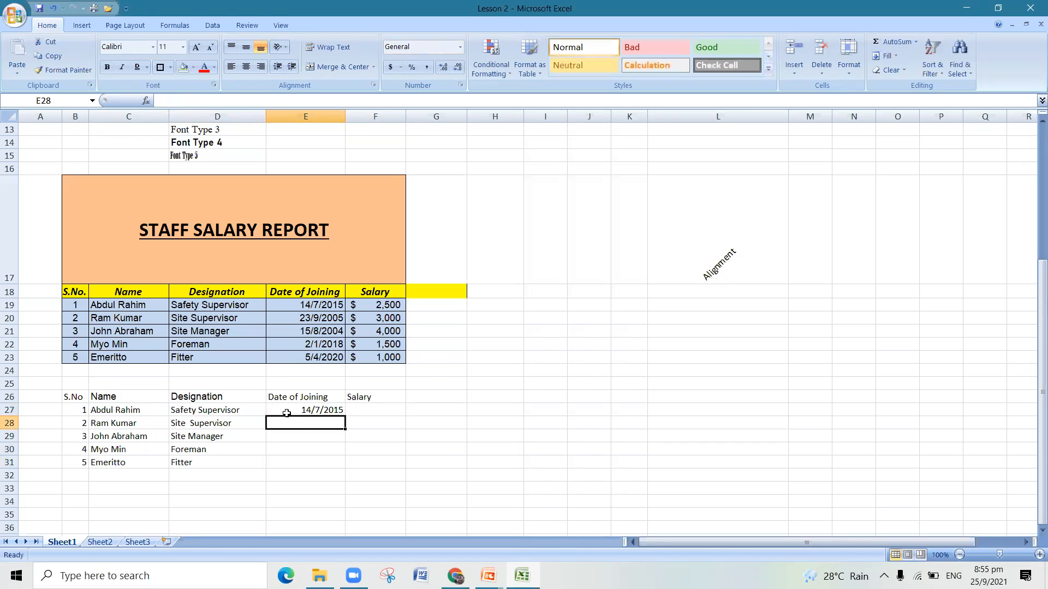
{"action": "type", "text": "23"}
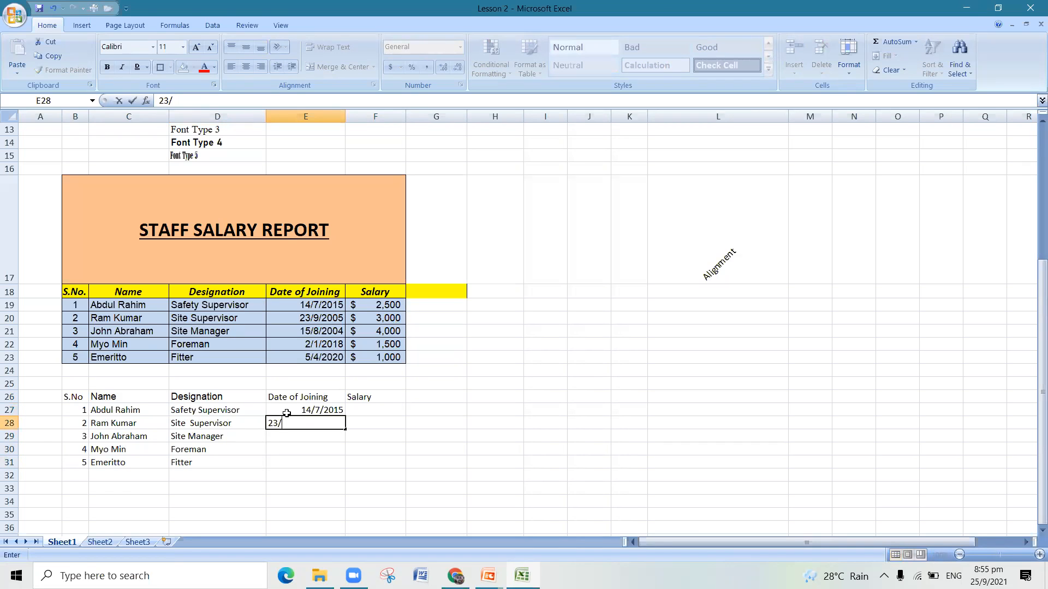
{"action": "type", "text": "/9/2005"}
{"action": "key", "text": "Return"}
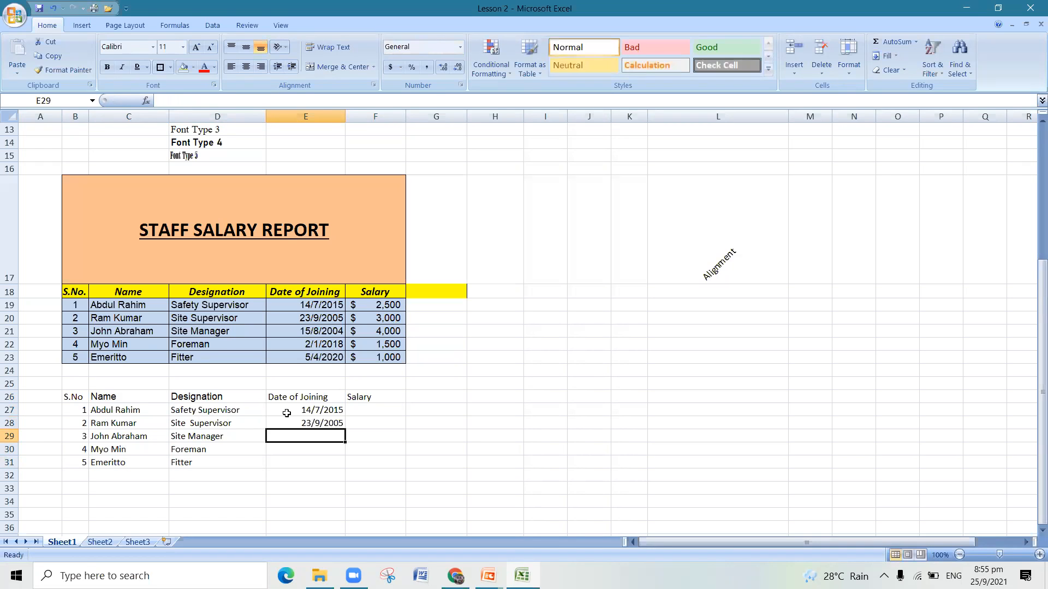
- Enter the joining dates 15/8/2004, 2/1/2018 and 5/4/2020 in cells E29 to E31
{"action": "type", "text": "15"}
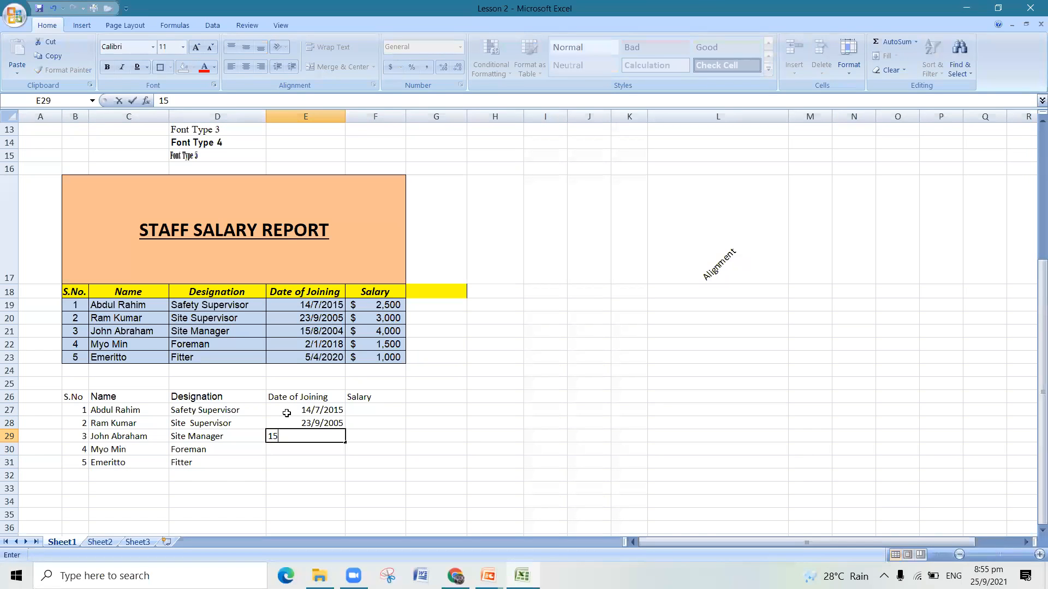
{"action": "type", "text": "/8/2004"}
{"action": "key", "text": "Return"}
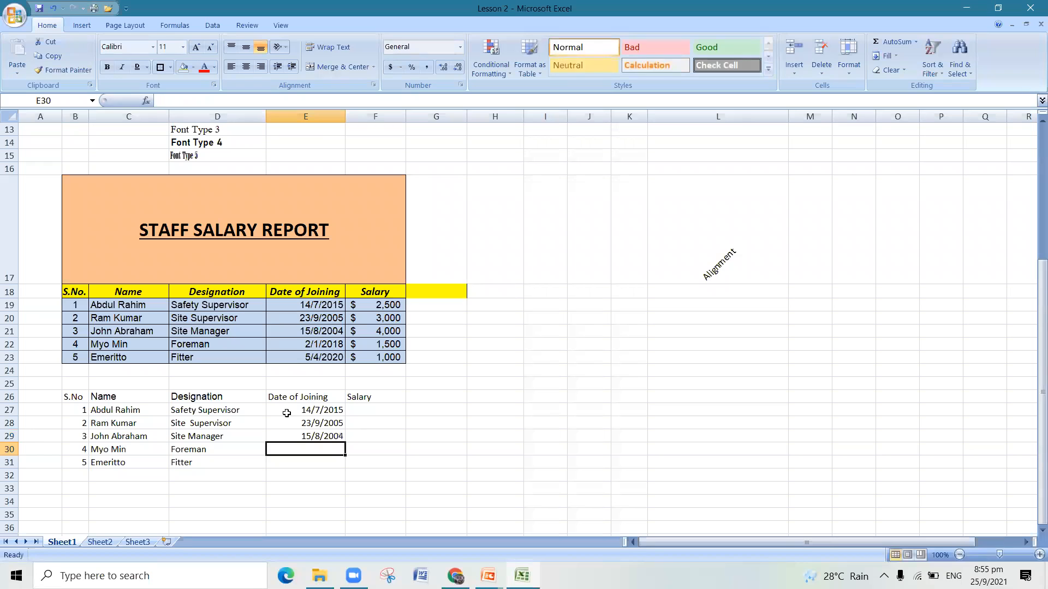
{"action": "type", "text": "2/1"}
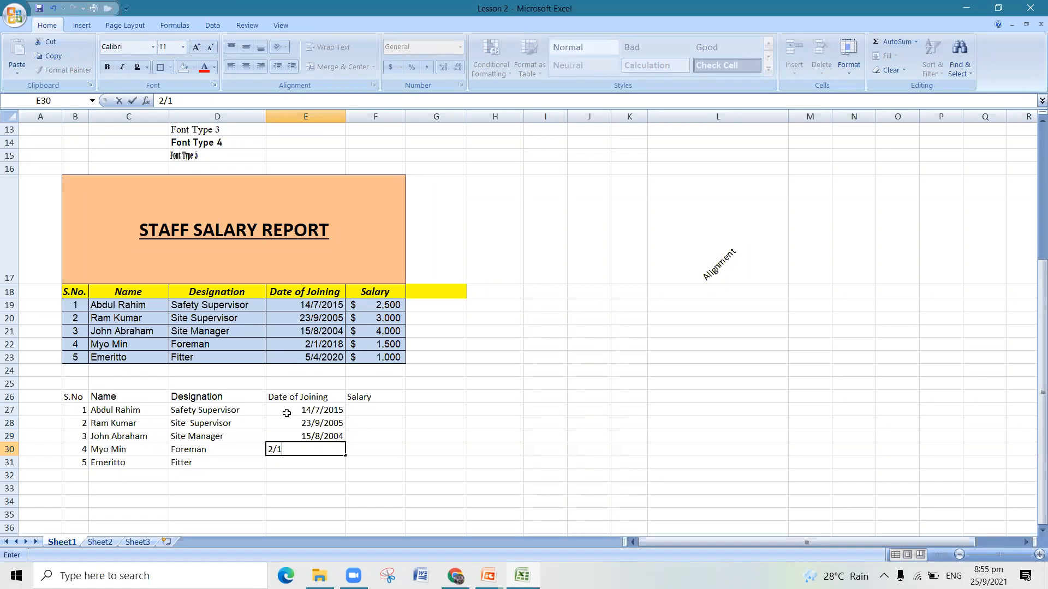
{"action": "type", "text": "/2018"}
{"action": "key", "text": "Return"}
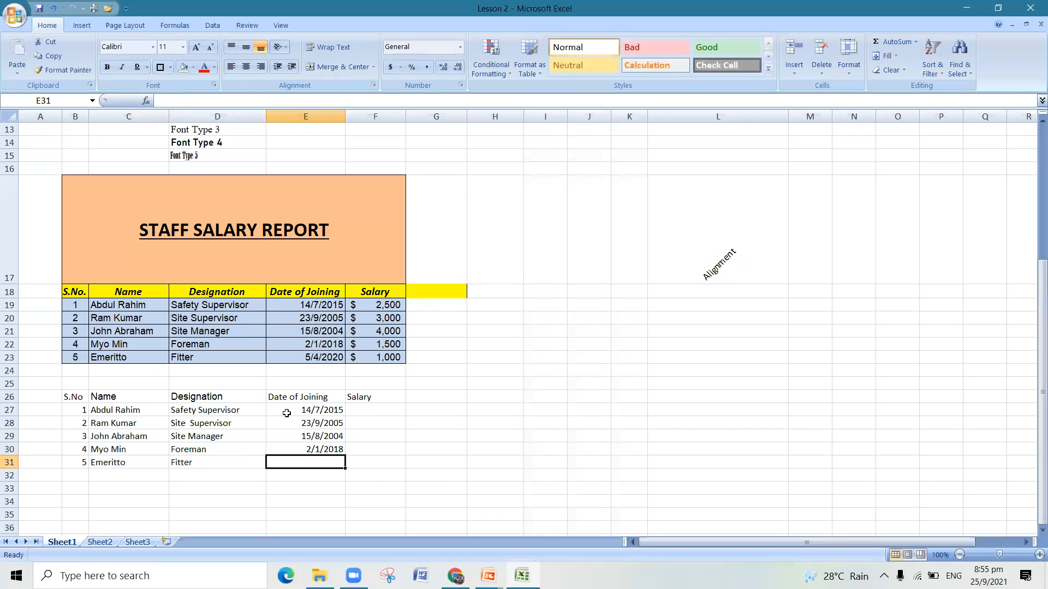
{"action": "type", "text": "5/4/2020"}
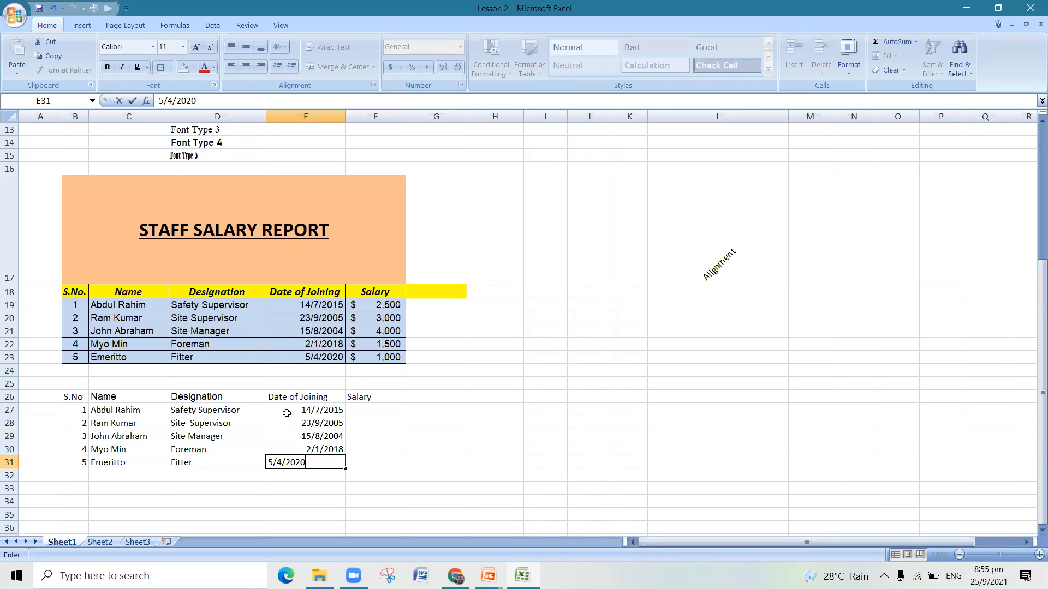
- Enter the salaries 2500, 3000 and 4000 in cells F27 to F29
{"action": "left_click", "coordinate": [386, 405]}
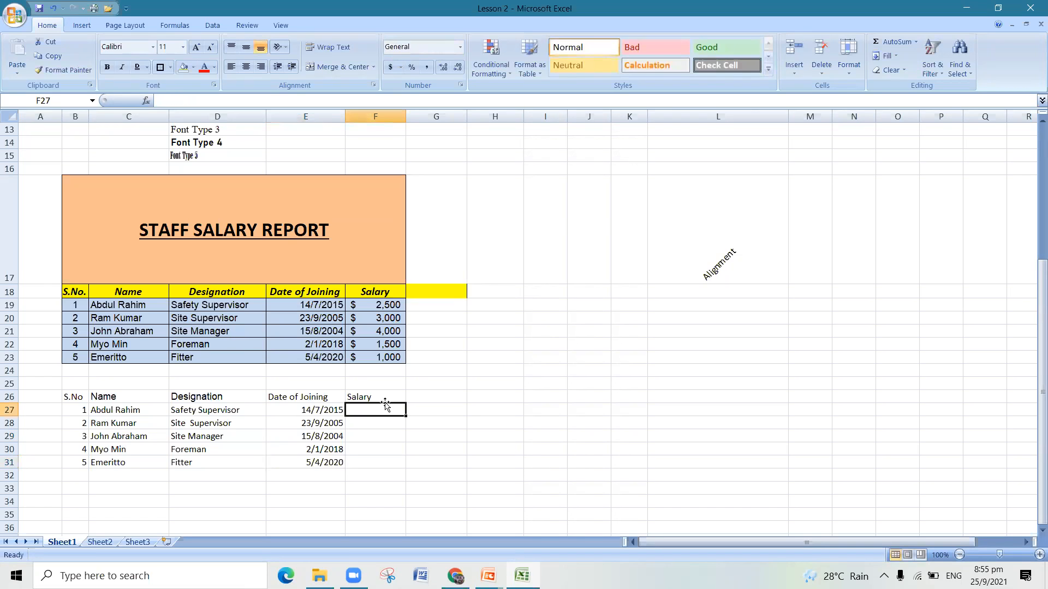
{"action": "type", "text": "2500"}
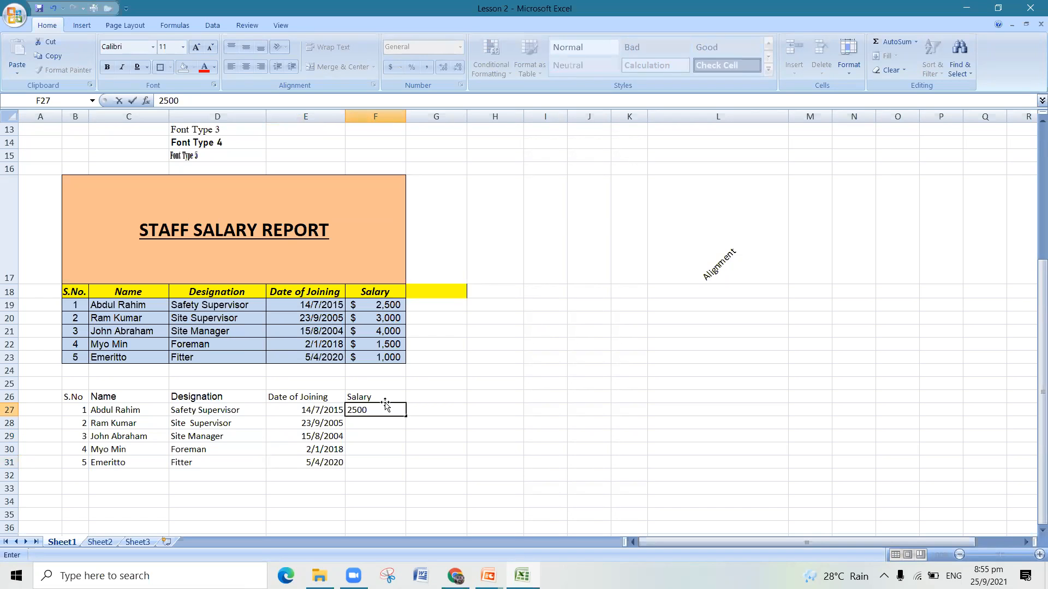
{"action": "key", "text": "Return"}
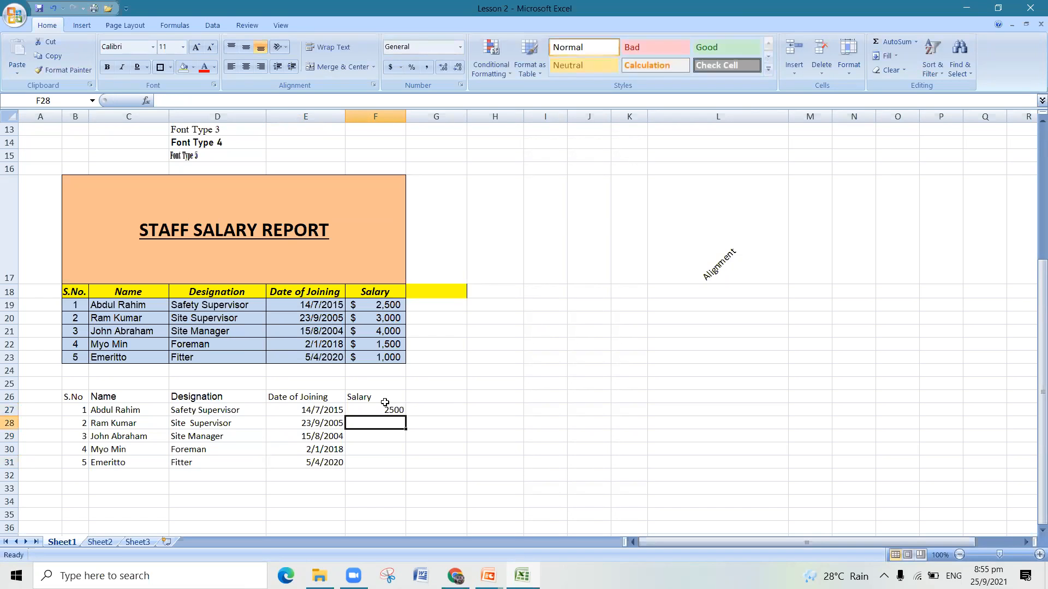
{"action": "type", "text": "3000"}
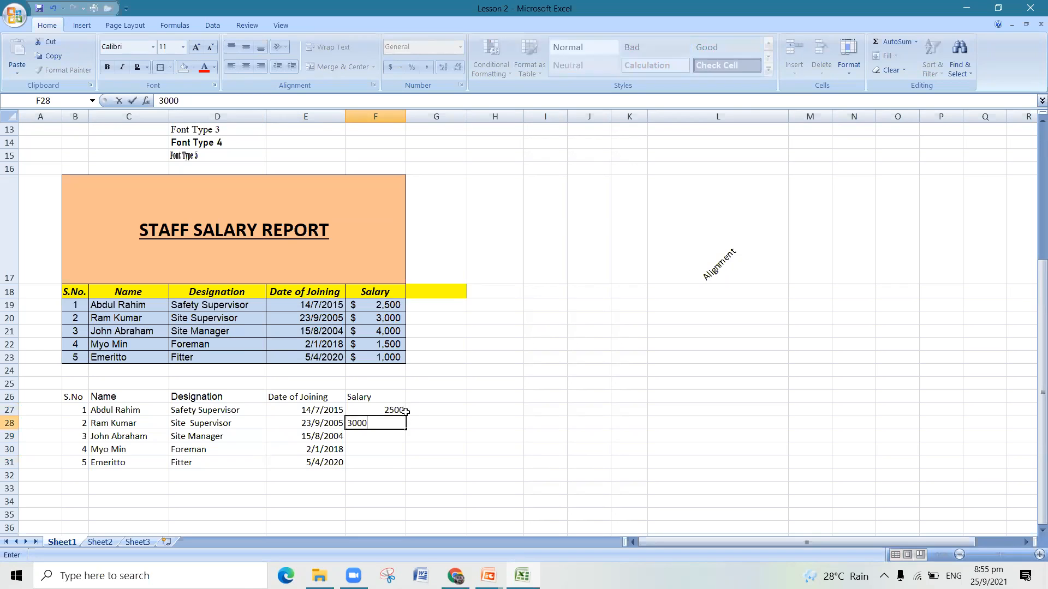
{"action": "left_click", "coordinate": [390, 432]}
{"action": "type", "text": "4000"}
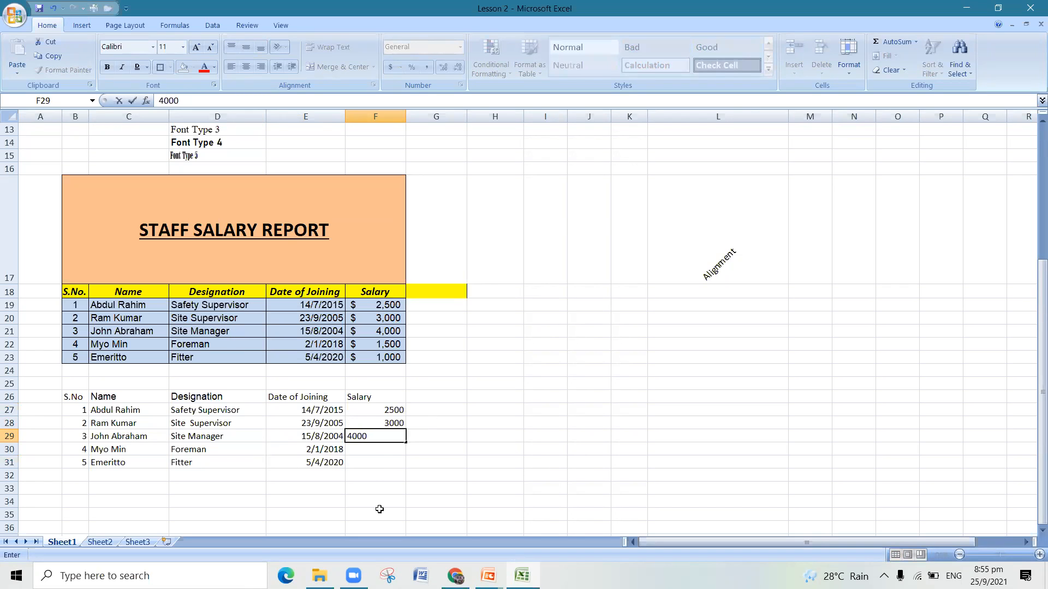
- Enter the salaries 1500 in F30 and 1000 in F31
{"action": "left_click", "coordinate": [382, 451]}
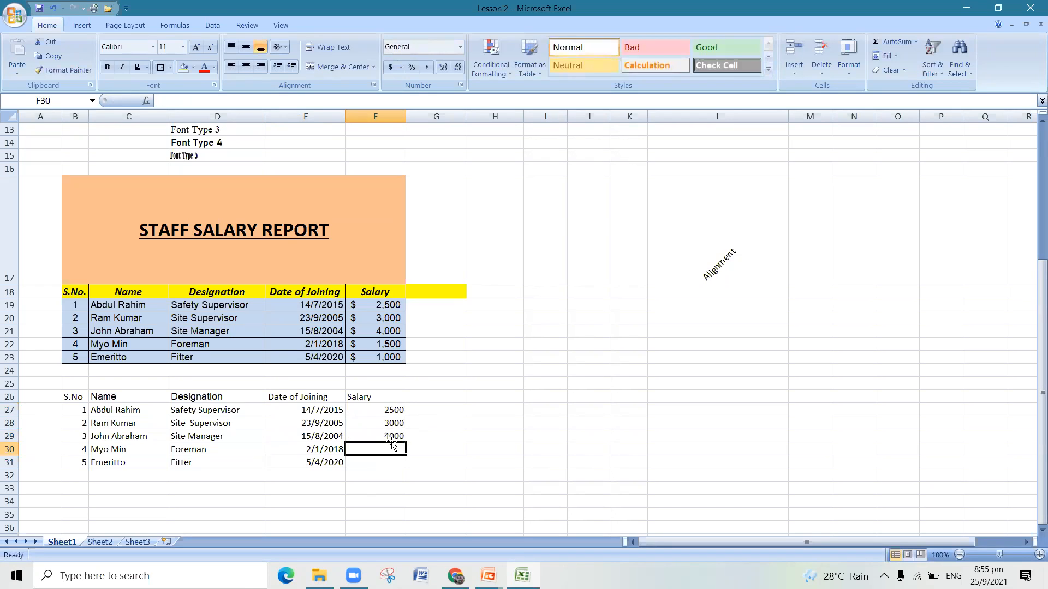
{"action": "type", "text": "1500"}
{"action": "key", "text": "Return"}
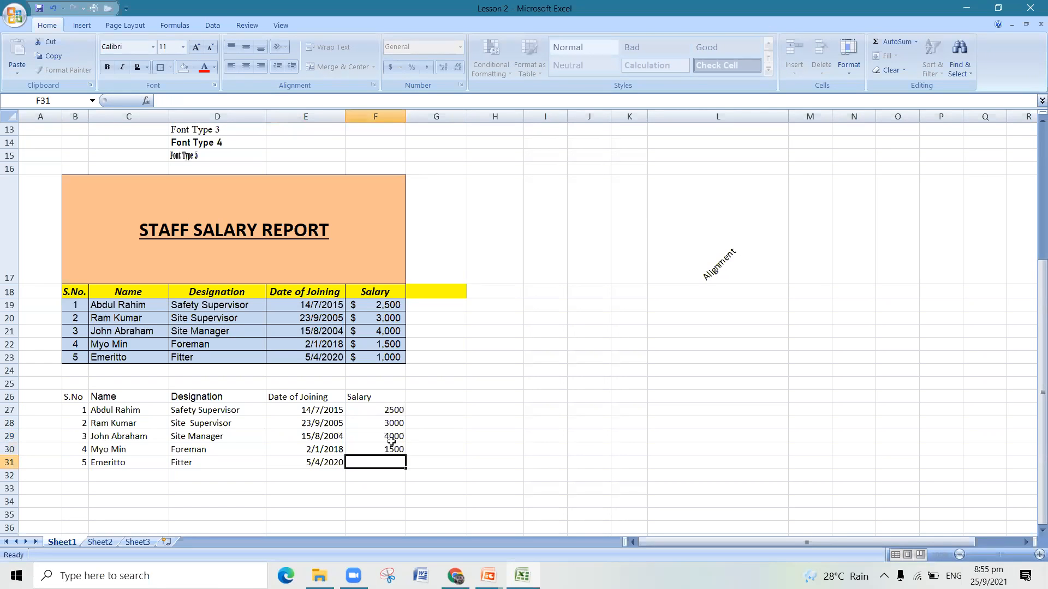
{"action": "type", "text": "1000"}
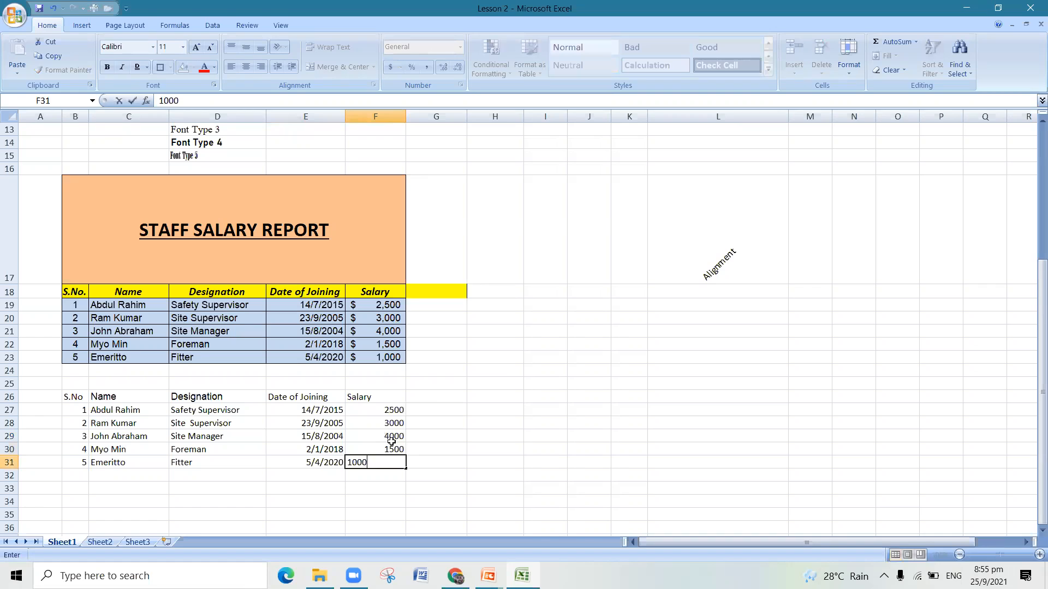
- Enter the title "Staff Salary report" in cell B25 above the new table's headers
{"action": "left_click", "coordinate": [86, 383]}
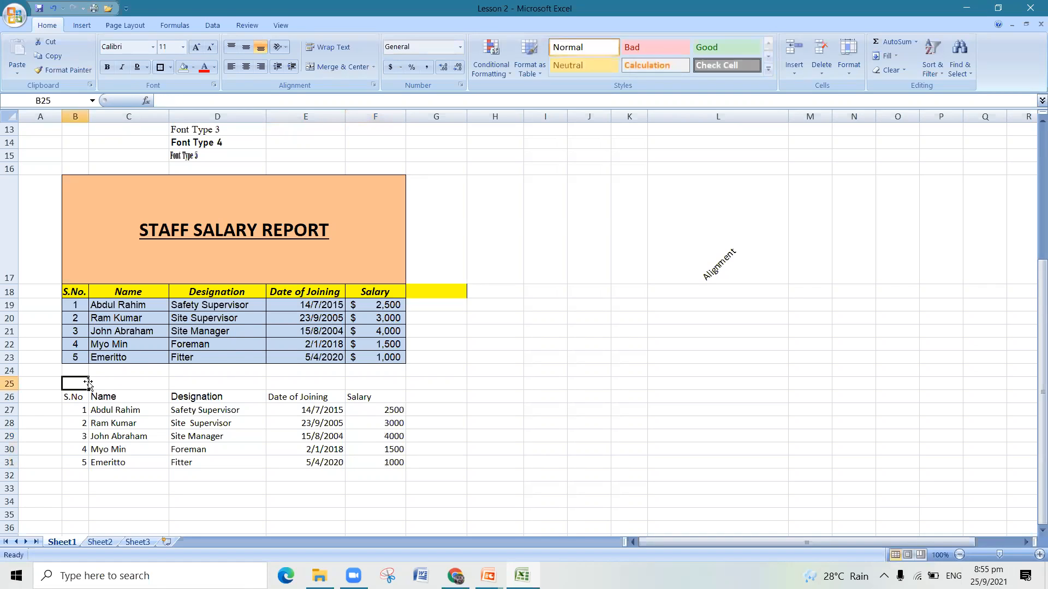
{"action": "type", "text": "Staff Salary report"}
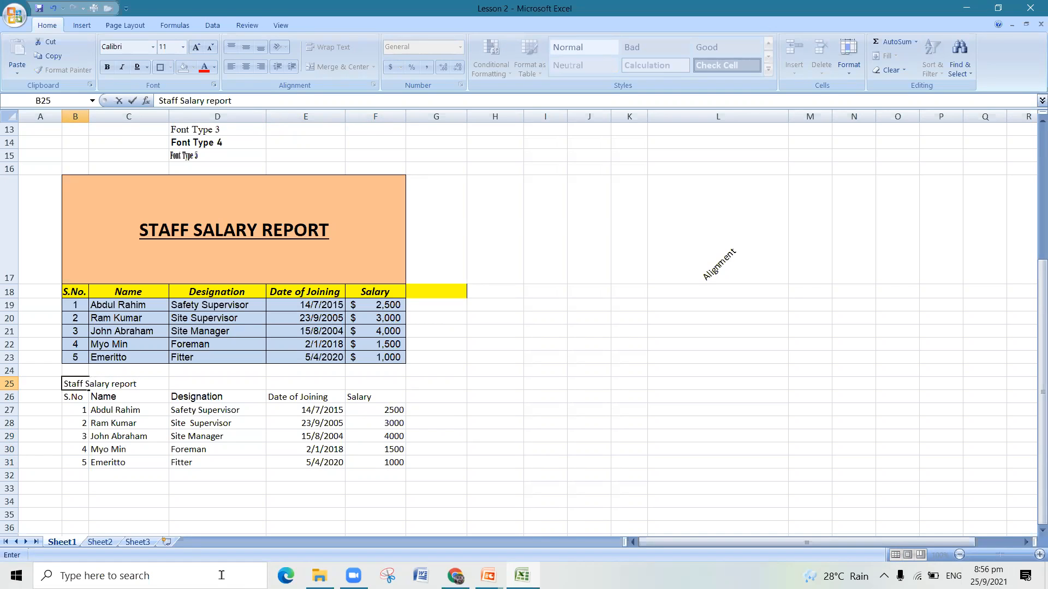
{"action": "left_click", "coordinate": [225, 501]}
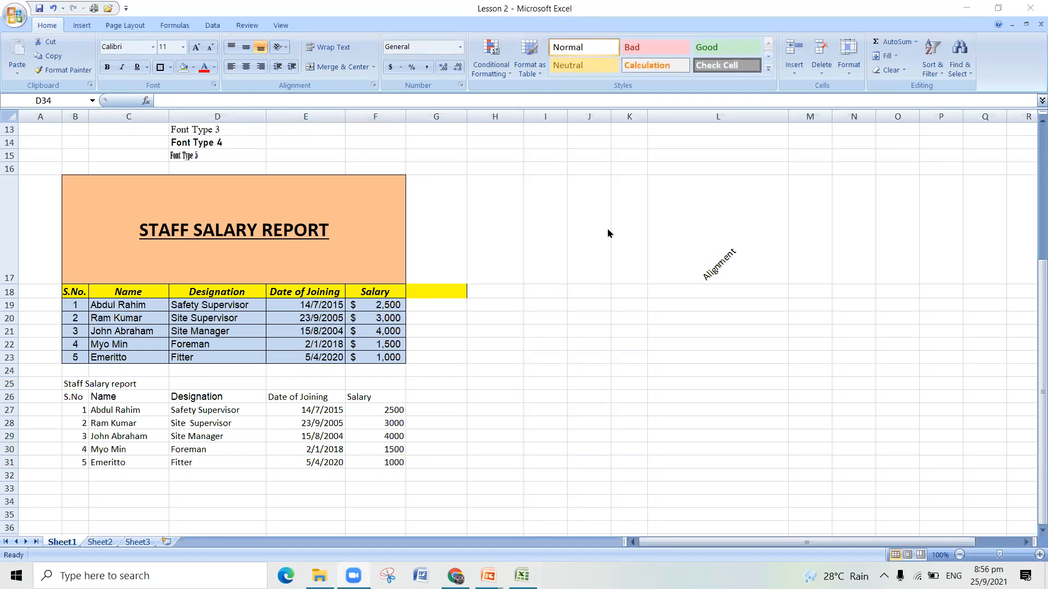
- Select the new table's title cell B25
{"action": "scroll", "coordinate": [607, 253], "scroll_direction": "up", "scroll_amount": 4}
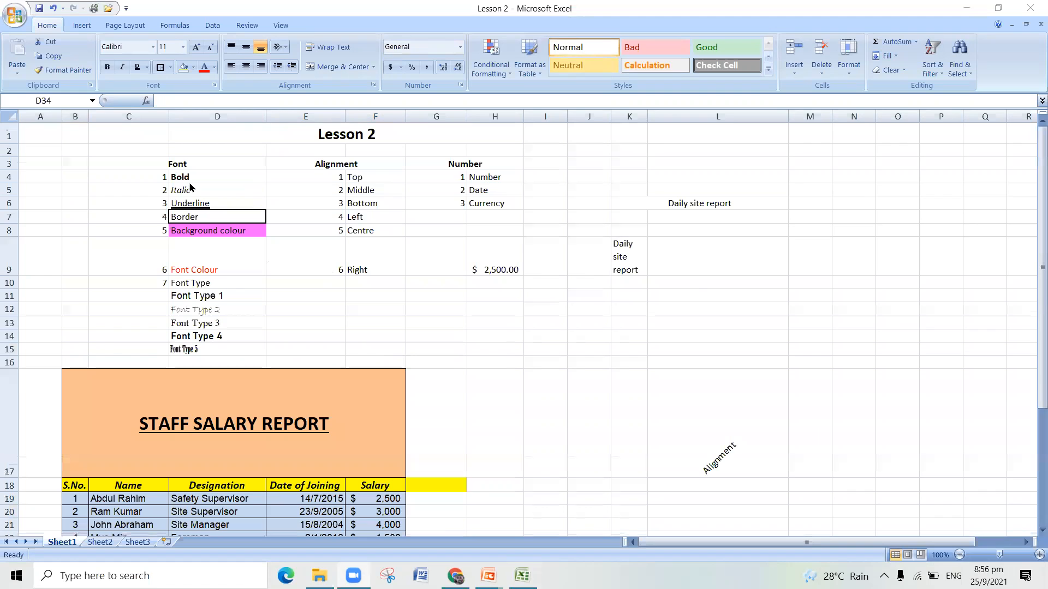
{"action": "scroll", "coordinate": [242, 274], "scroll_direction": "down", "scroll_amount": 1}
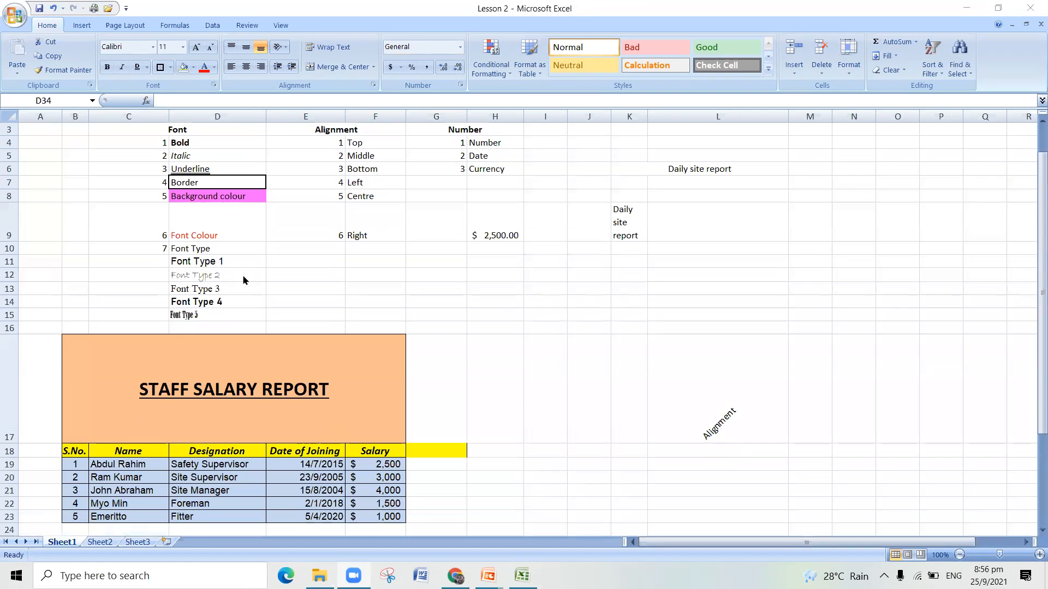
{"action": "scroll", "coordinate": [260, 385], "scroll_direction": "down", "scroll_amount": 1}
{"action": "scroll", "coordinate": [260, 384], "scroll_direction": "down", "scroll_amount": 2}
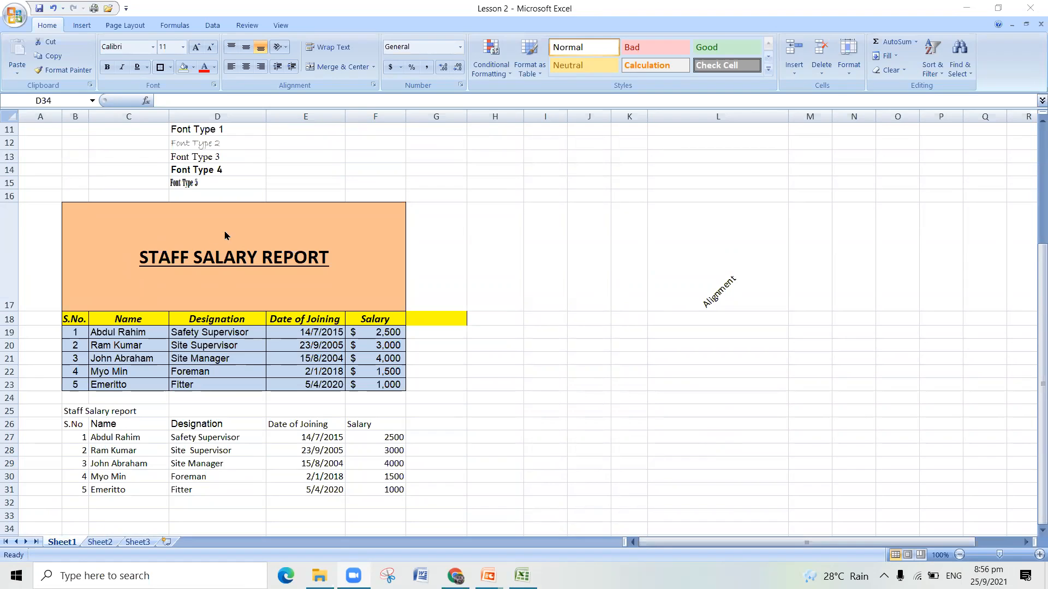
{"action": "left_click", "coordinate": [173, 464]}
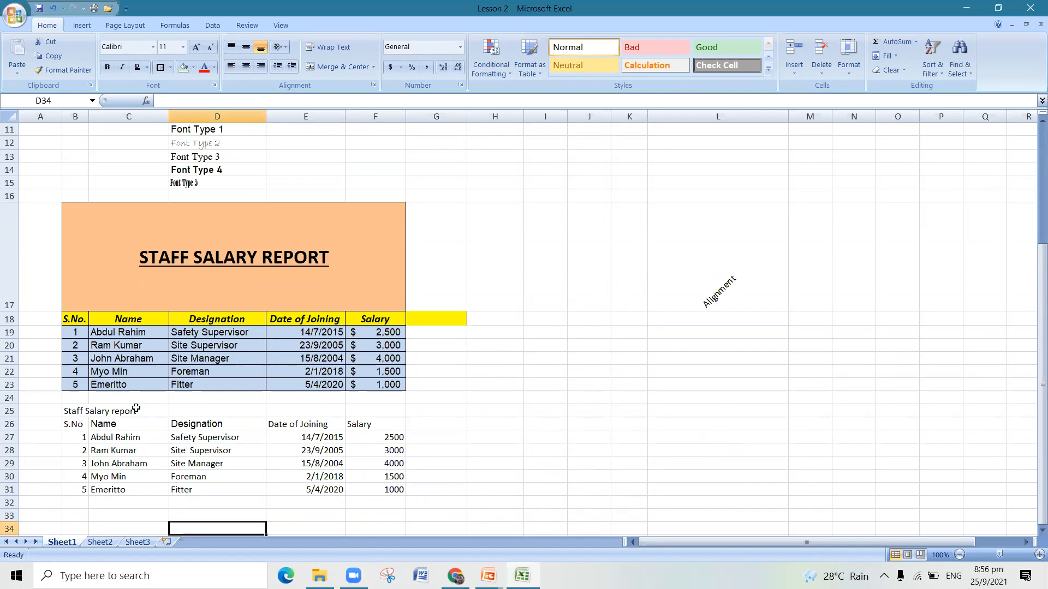
{"action": "left_click", "coordinate": [82, 411]}
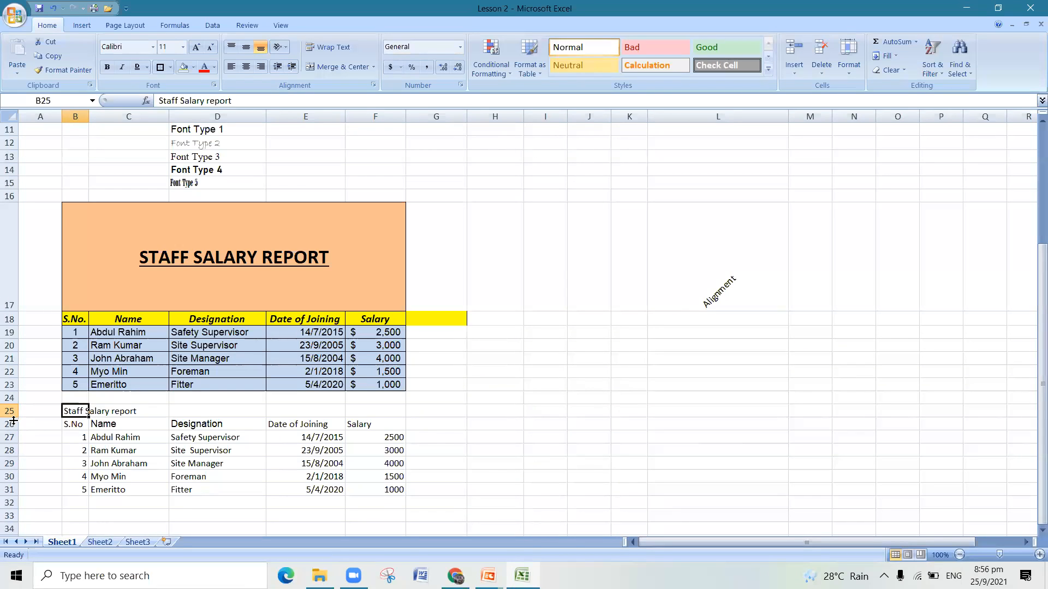
- Increase the height of row 25 so the new table's title row is about as tall as the existing title row
{"action": "left_click_drag", "start_coordinate": [13, 419], "coordinate": [15, 498]}
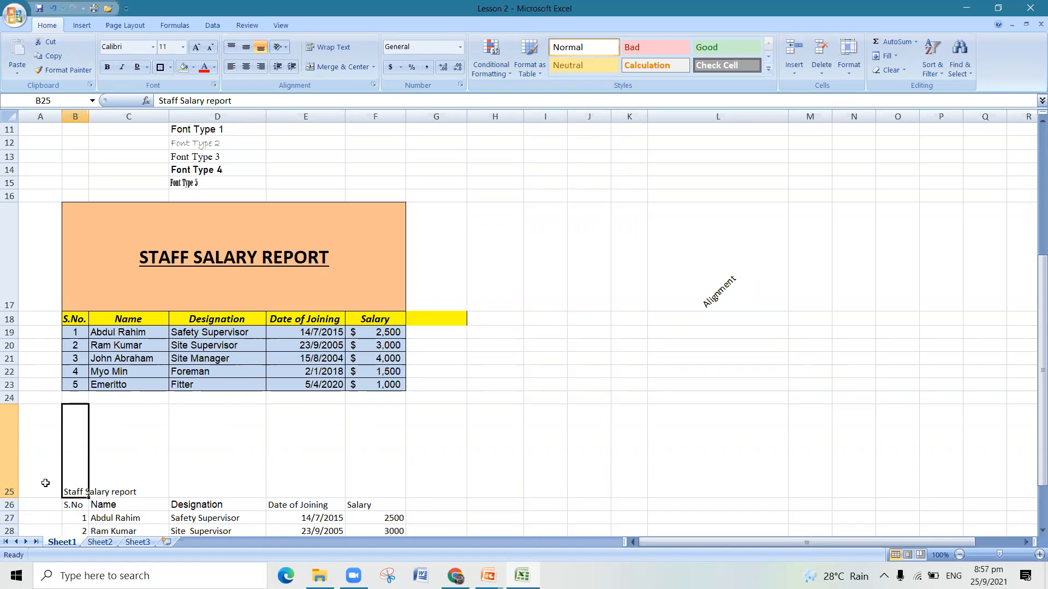
{"action": "left_click", "coordinate": [142, 233]}
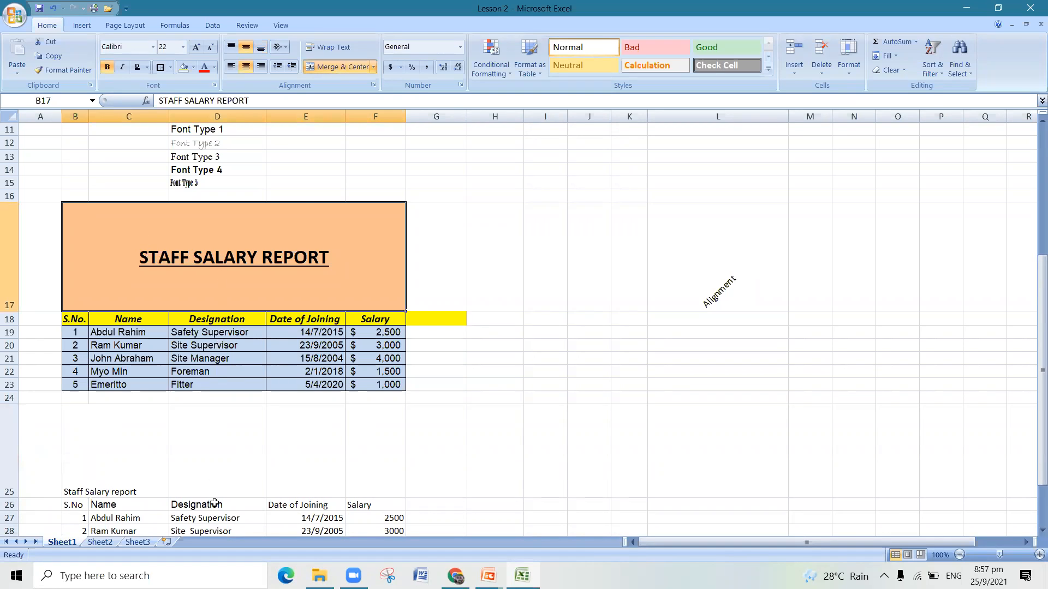
{"action": "left_click", "coordinate": [219, 476]}
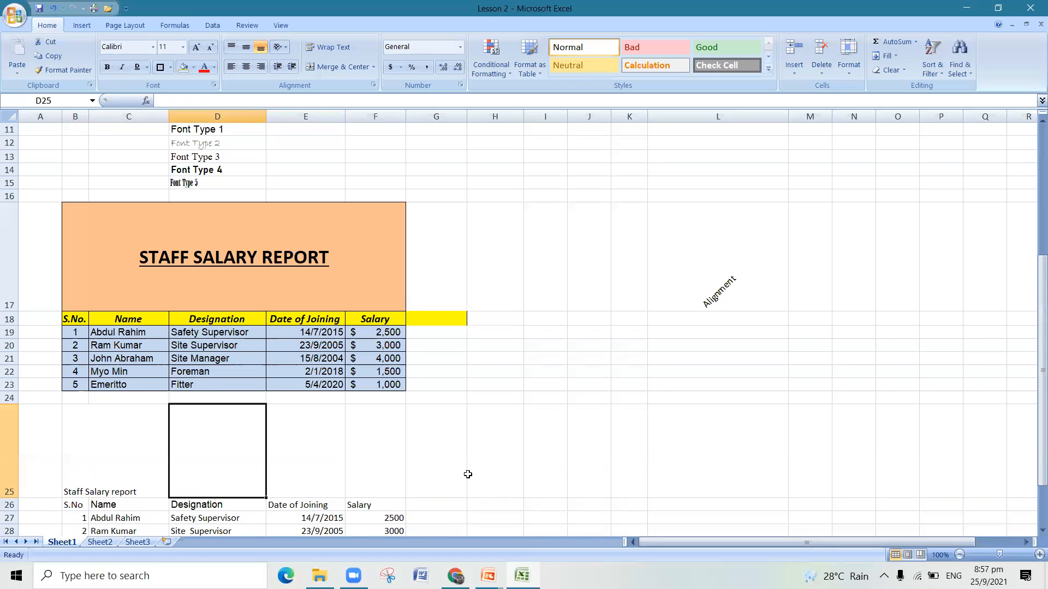
{"action": "left_click", "coordinate": [66, 480]}
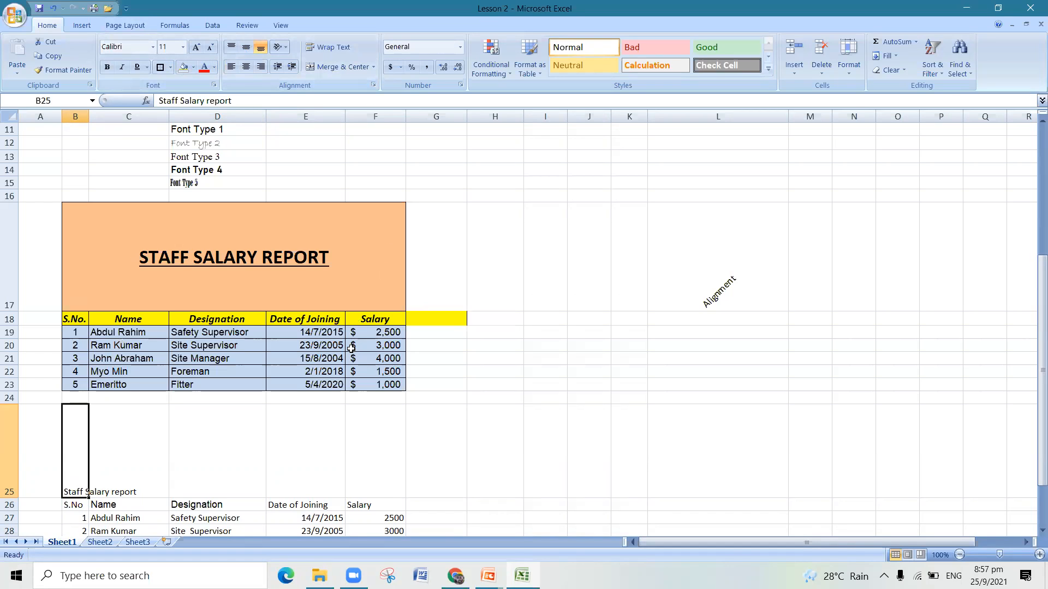
- Merge and center the new table's title across B25 to F25 and align it to the vertical middle
{"action": "left_click", "coordinate": [206, 469]}
{"action": "left_click_drag", "start_coordinate": [82, 461], "coordinate": [357, 460]}
{"action": "left_click", "coordinate": [346, 69]}
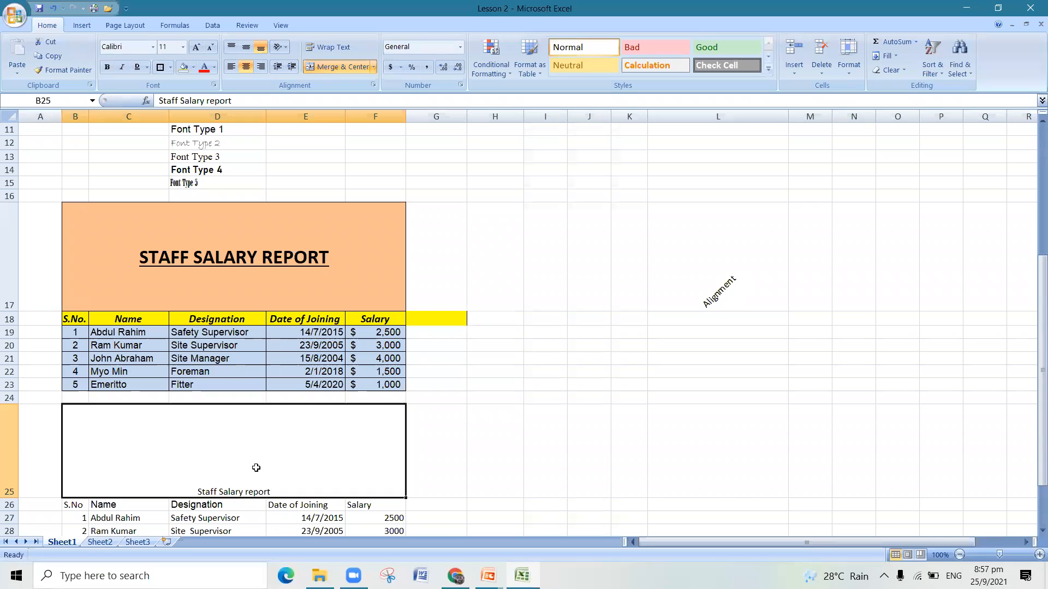
{"action": "left_click", "coordinate": [246, 50]}
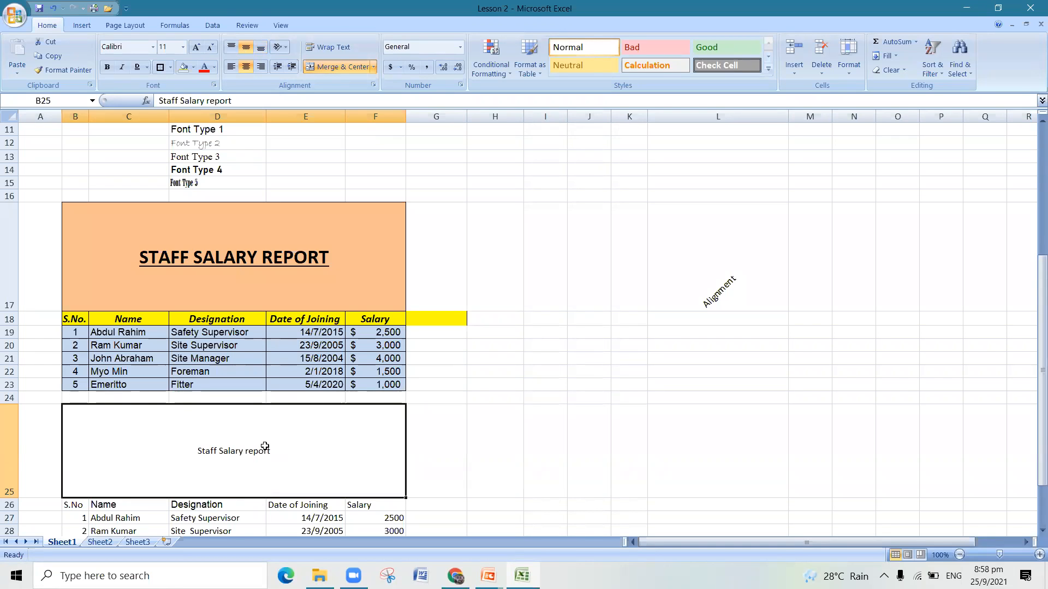
{"action": "left_click_drag", "start_coordinate": [249, 98], "coordinate": [158, 101]}
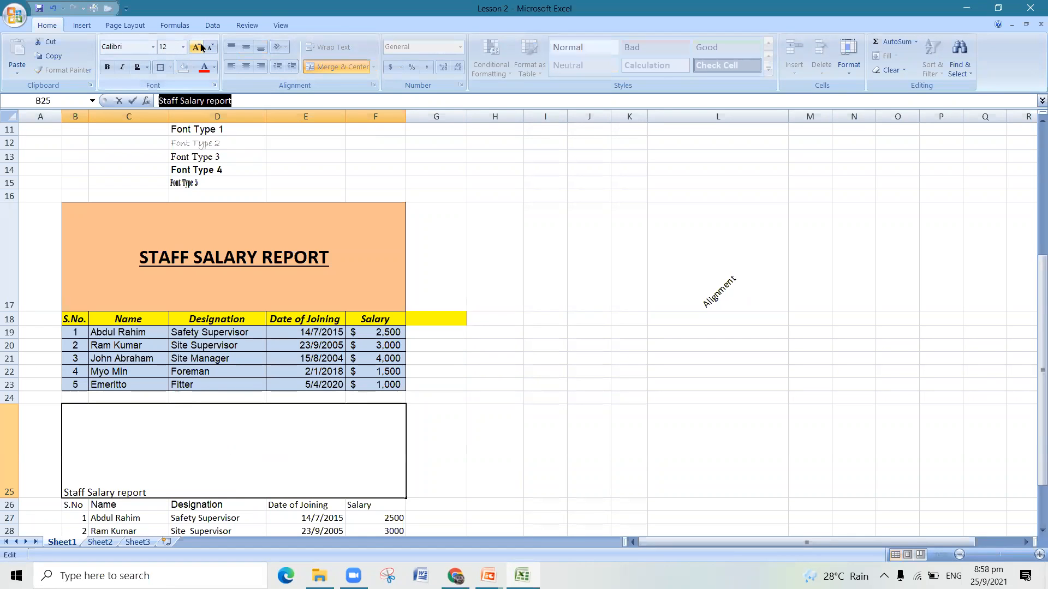
{"action": "left_click", "coordinate": [53, 8]}
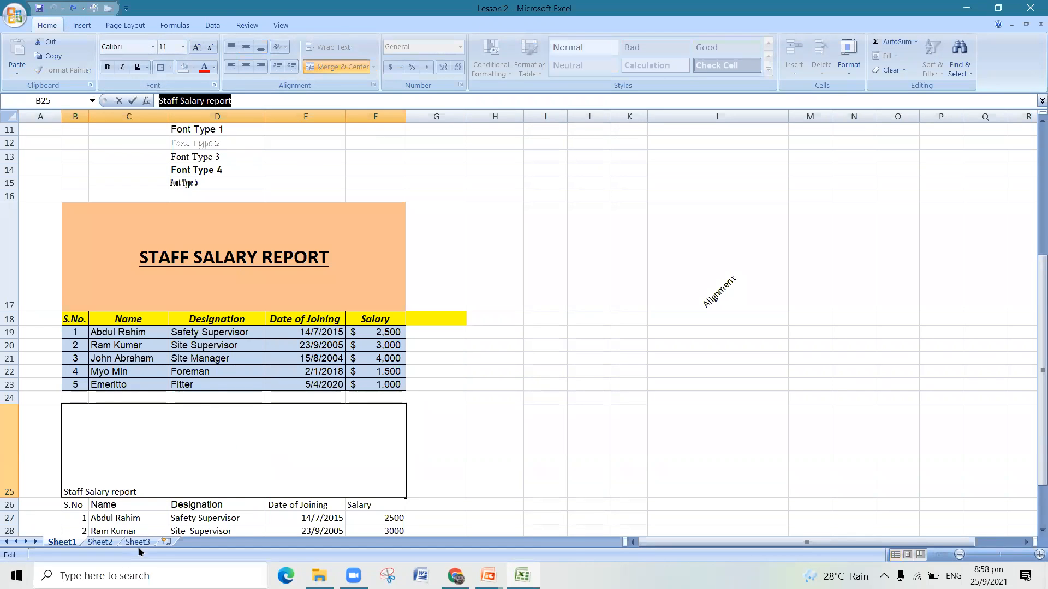
{"action": "left_click", "coordinate": [153, 480]}
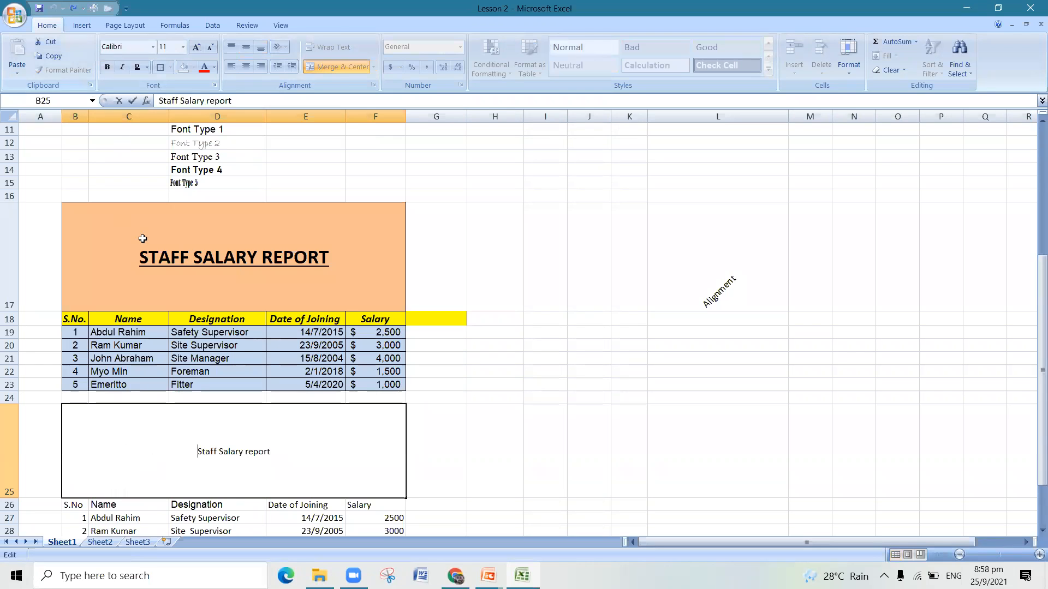
- Replace the new table's title text with "STAFF SALARY REPORT" in capitals
{"action": "left_click_drag", "start_coordinate": [276, 454], "coordinate": [197, 454]}
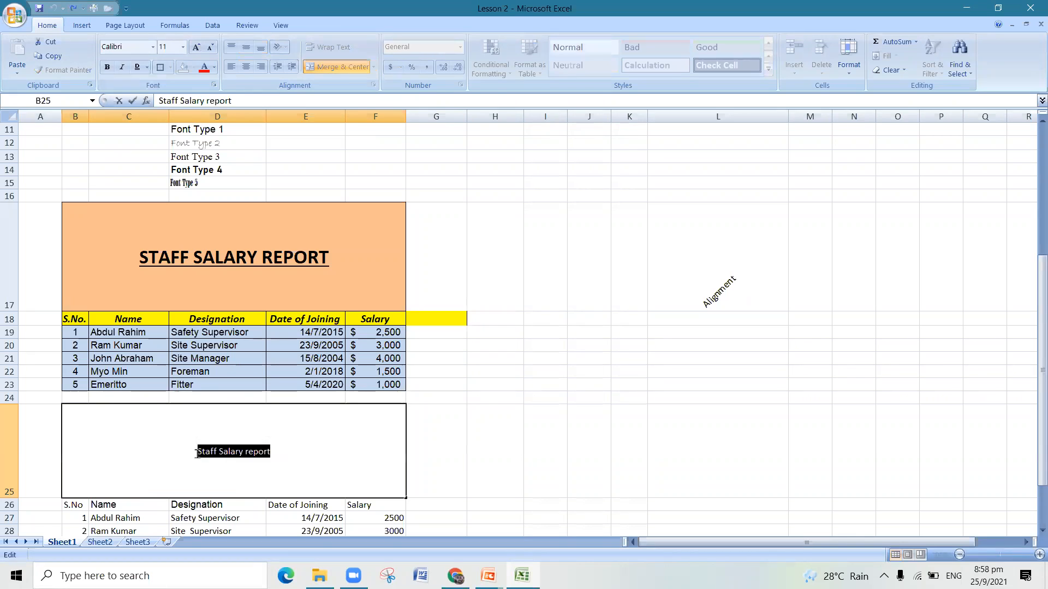
{"action": "type", "text": "STAFF SALARY REPORT"}
{"action": "left_click", "coordinate": [546, 448]}
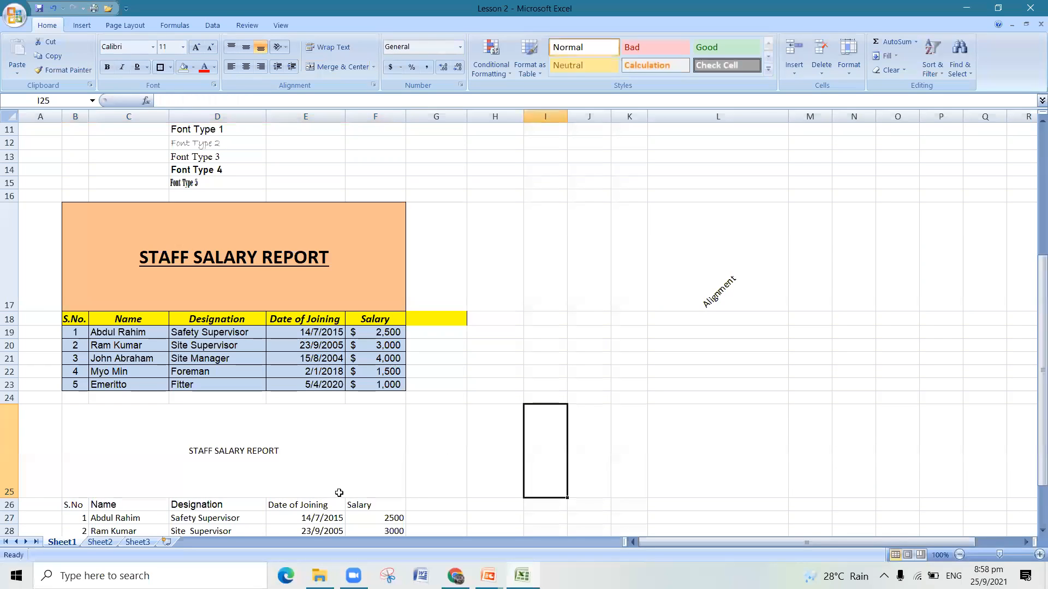
- Make the new table's title bold and set its font size to 22
{"action": "left_click", "coordinate": [301, 463]}
{"action": "left_click", "coordinate": [106, 69]}
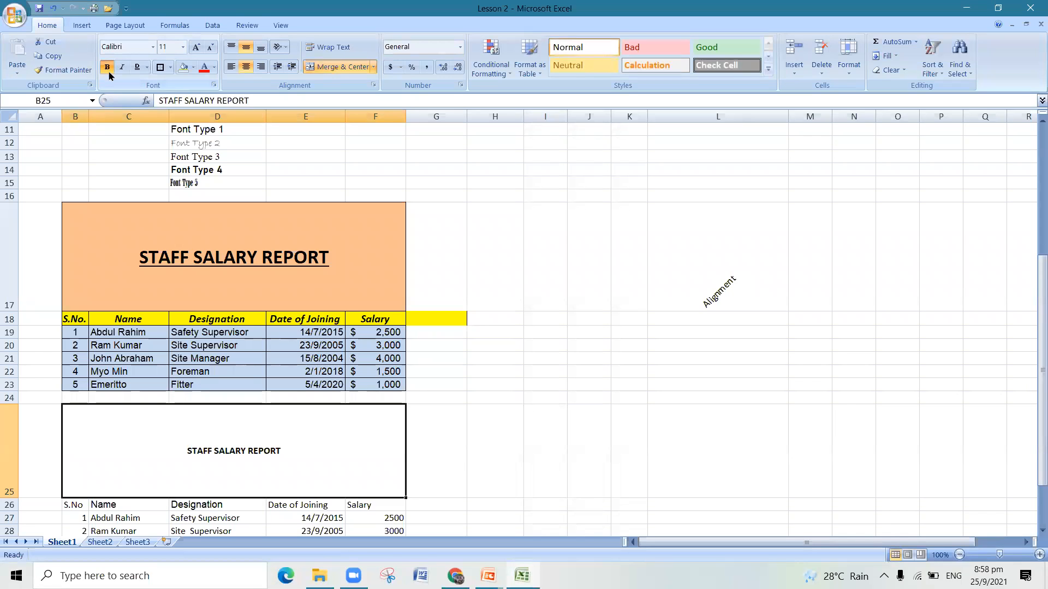
{"action": "left_click", "coordinate": [182, 48]}
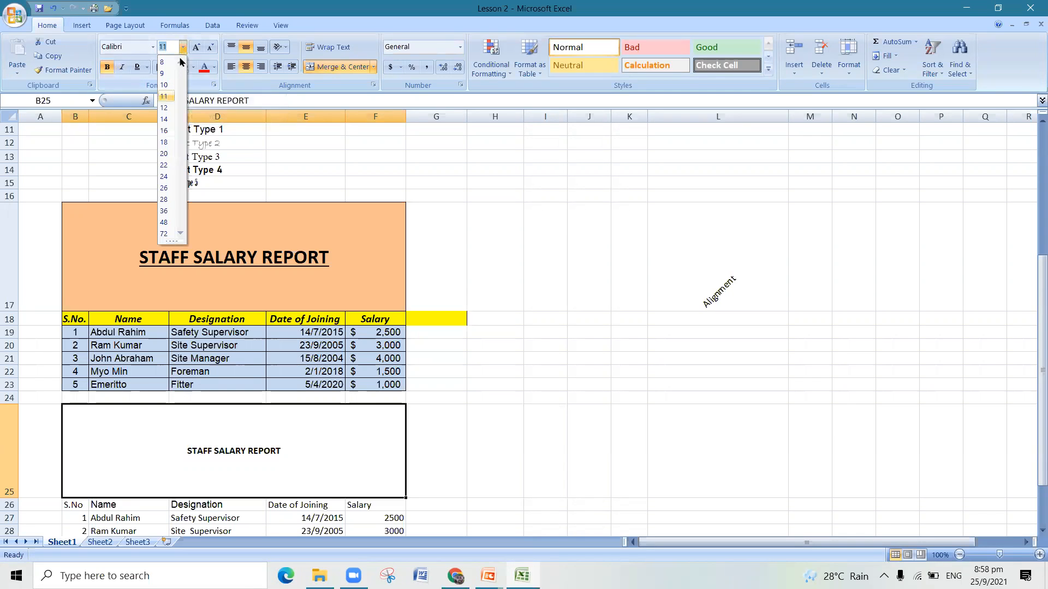
{"action": "left_click", "coordinate": [164, 165]}
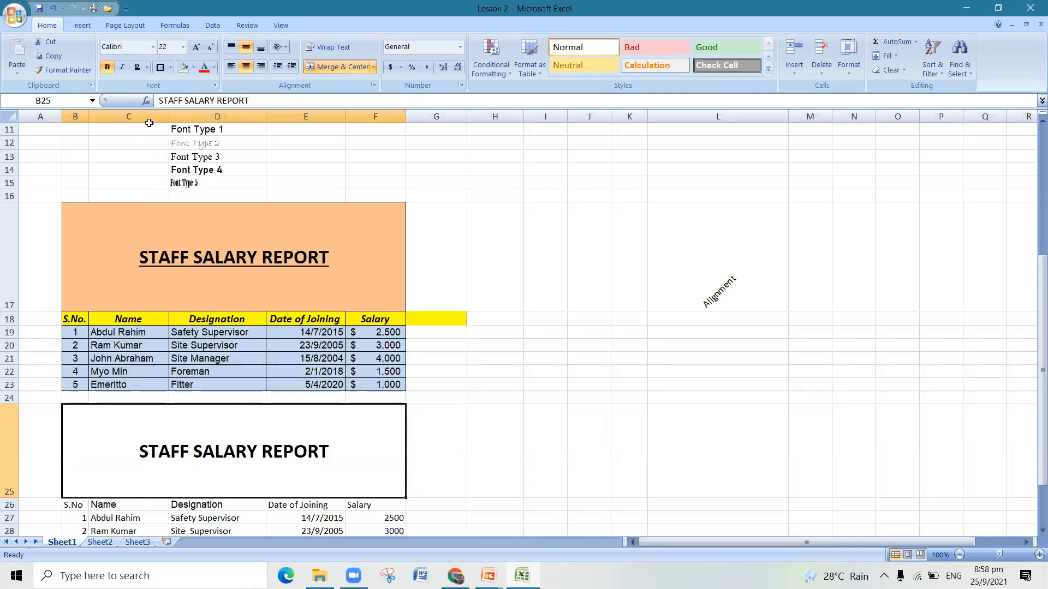
- Apply a single underline to the new table's title, keeping it non-italic
{"action": "left_click", "coordinate": [122, 68]}
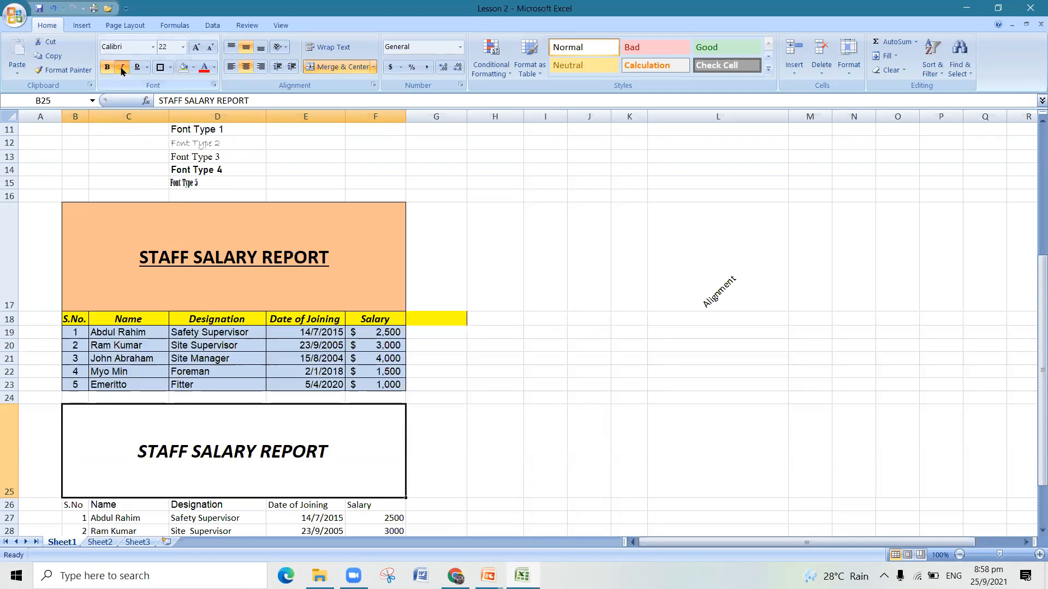
{"action": "left_click", "coordinate": [122, 70]}
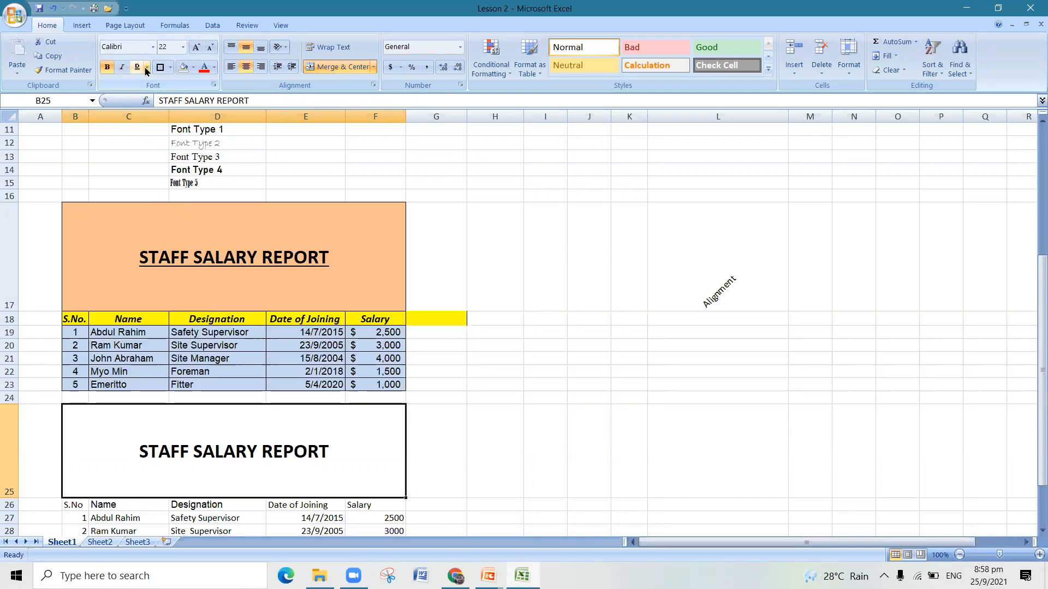
{"action": "left_click", "coordinate": [146, 71]}
{"action": "left_click", "coordinate": [155, 83]}
{"action": "left_click", "coordinate": [699, 359]}
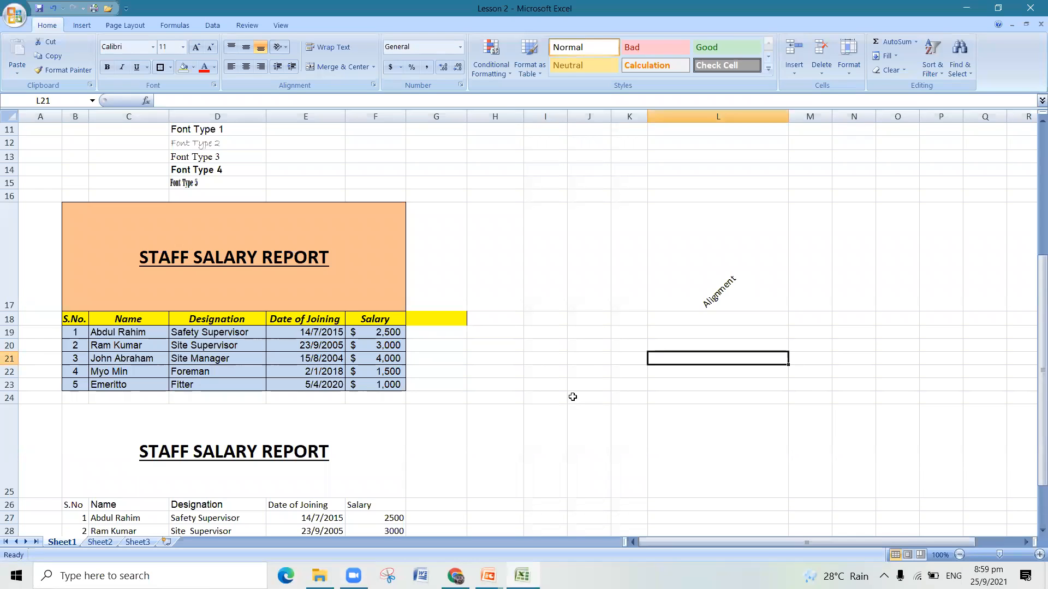
- Fill the new table's merged title cell with Orange, Accent 6, Lighter 40%
{"action": "left_click", "coordinate": [344, 423]}
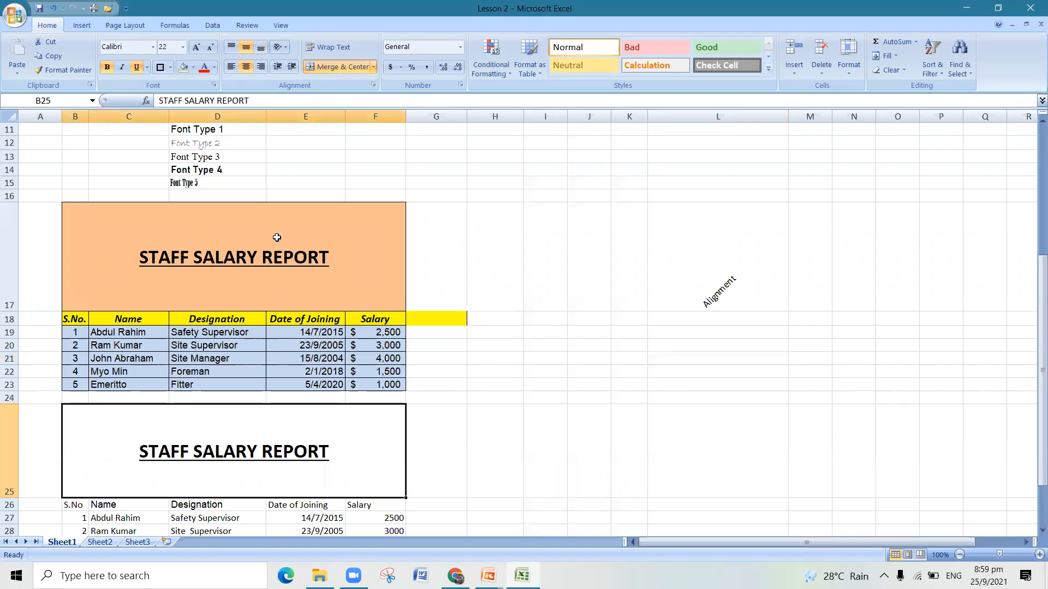
{"action": "left_click", "coordinate": [192, 68]}
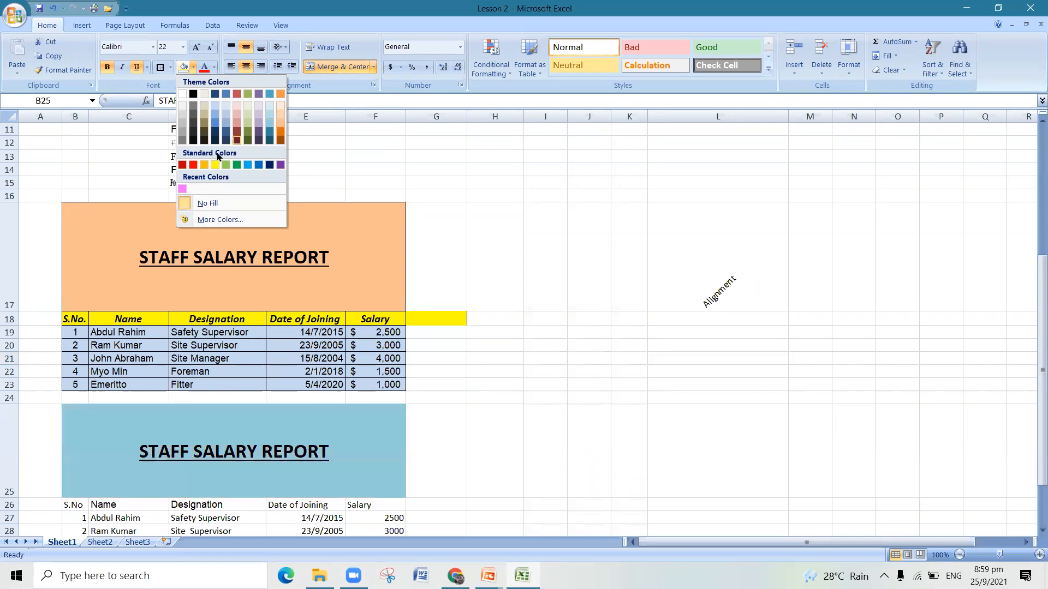
{"action": "left_click", "coordinate": [281, 128]}
{"action": "left_click", "coordinate": [595, 287]}
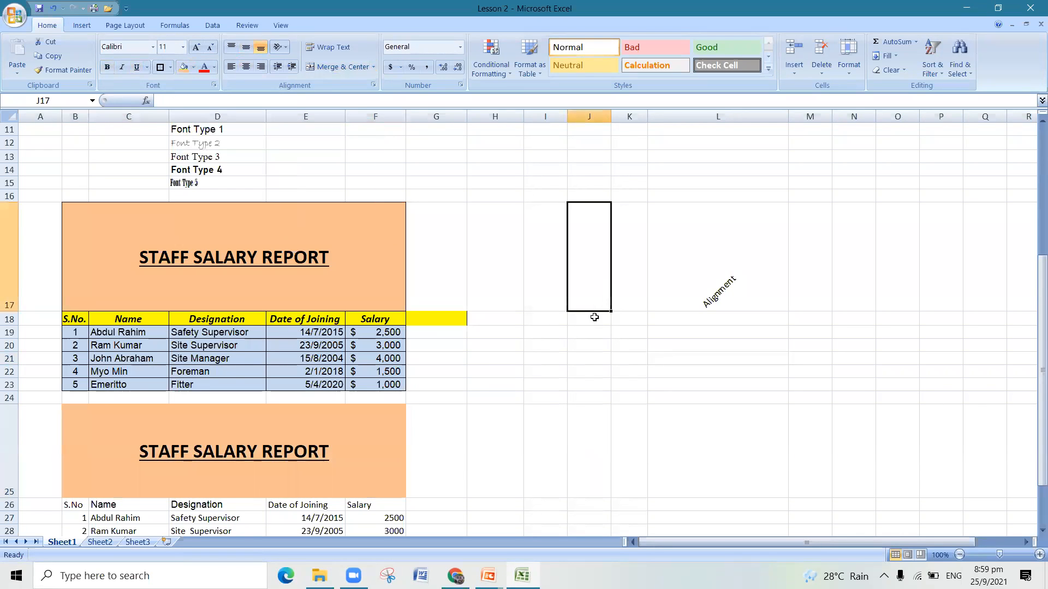
- Make the new table's column headers in B26 to F26 bold, italic and horizontally centered
{"action": "scroll", "coordinate": [590, 319], "scroll_direction": "down", "scroll_amount": 1}
{"action": "scroll", "coordinate": [589, 319], "scroll_direction": "down", "scroll_amount": 1}
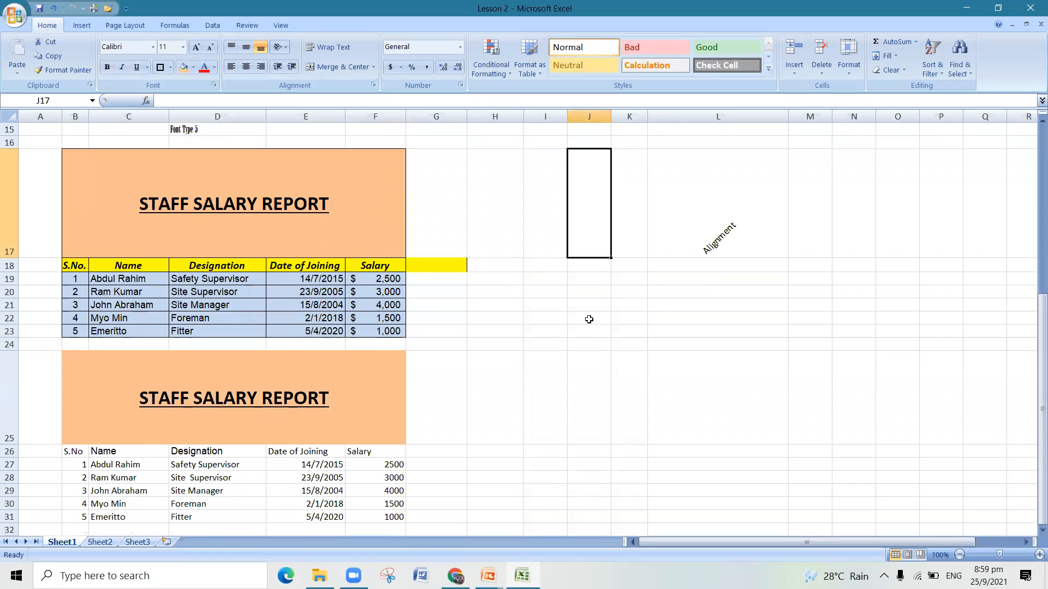
{"action": "scroll", "coordinate": [589, 319], "scroll_direction": "down", "scroll_amount": 1}
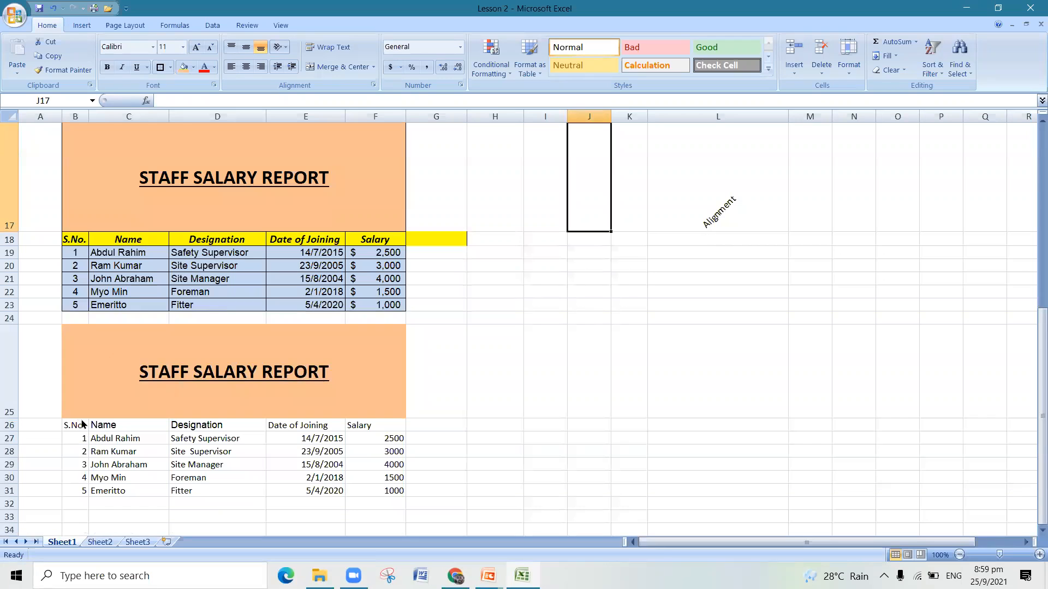
{"action": "left_click_drag", "start_coordinate": [82, 425], "coordinate": [356, 425]}
{"action": "left_click", "coordinate": [107, 67]}
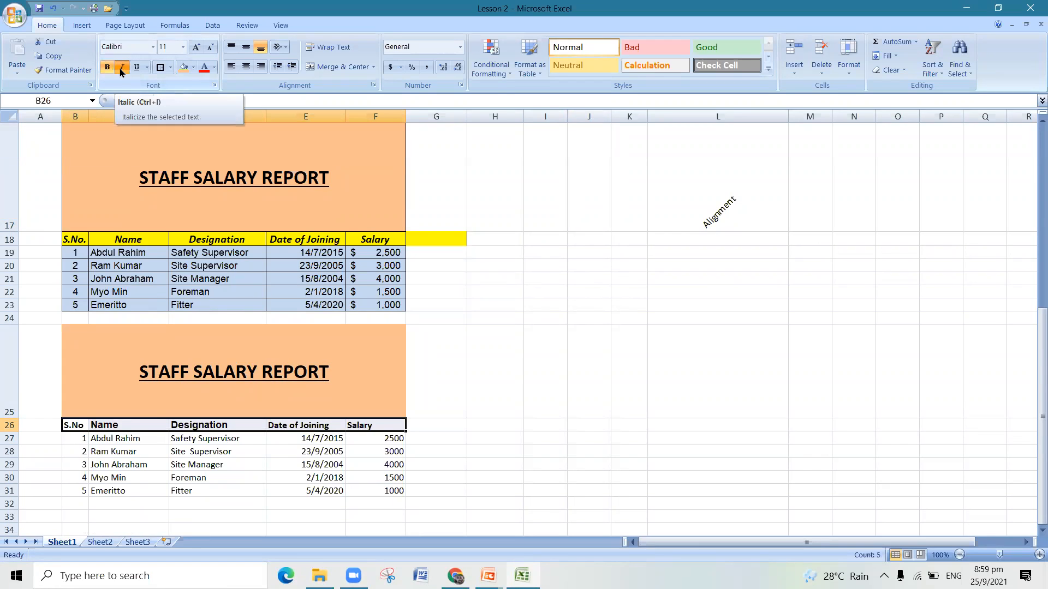
{"action": "left_click", "coordinate": [121, 67]}
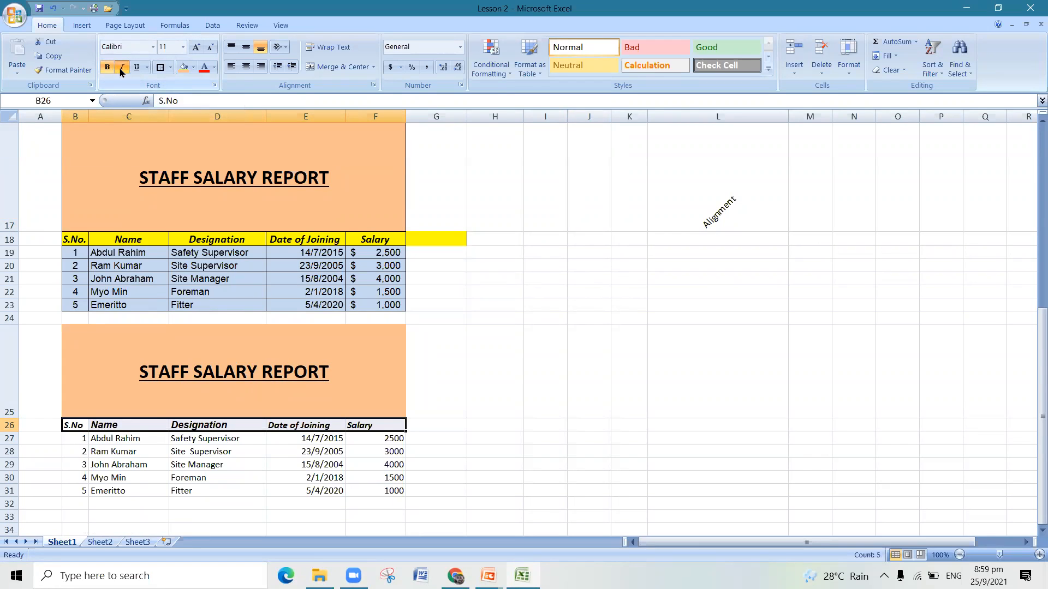
{"action": "left_click", "coordinate": [108, 67]}
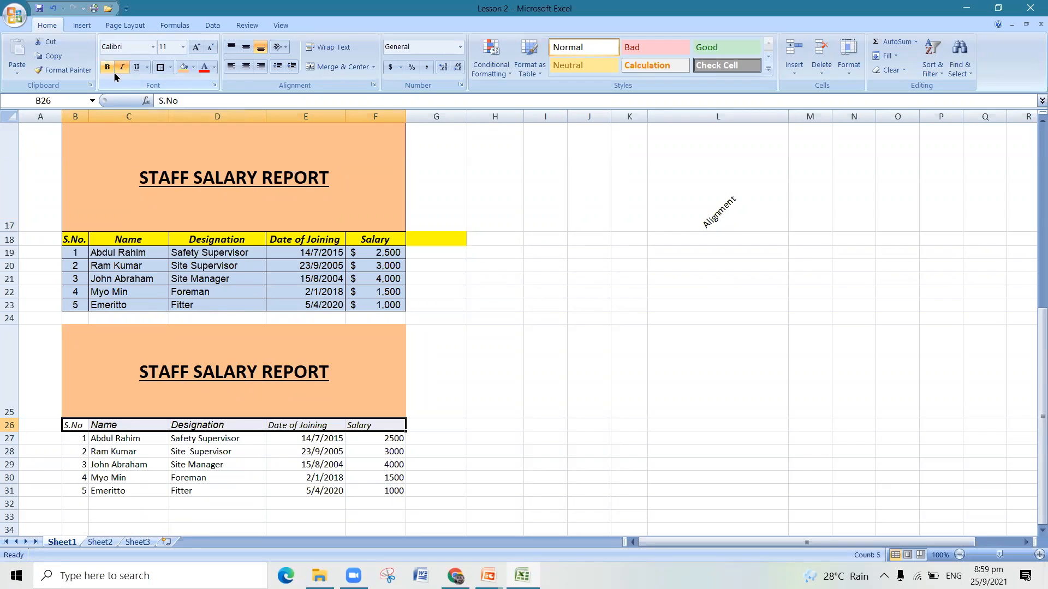
{"action": "left_click", "coordinate": [107, 67]}
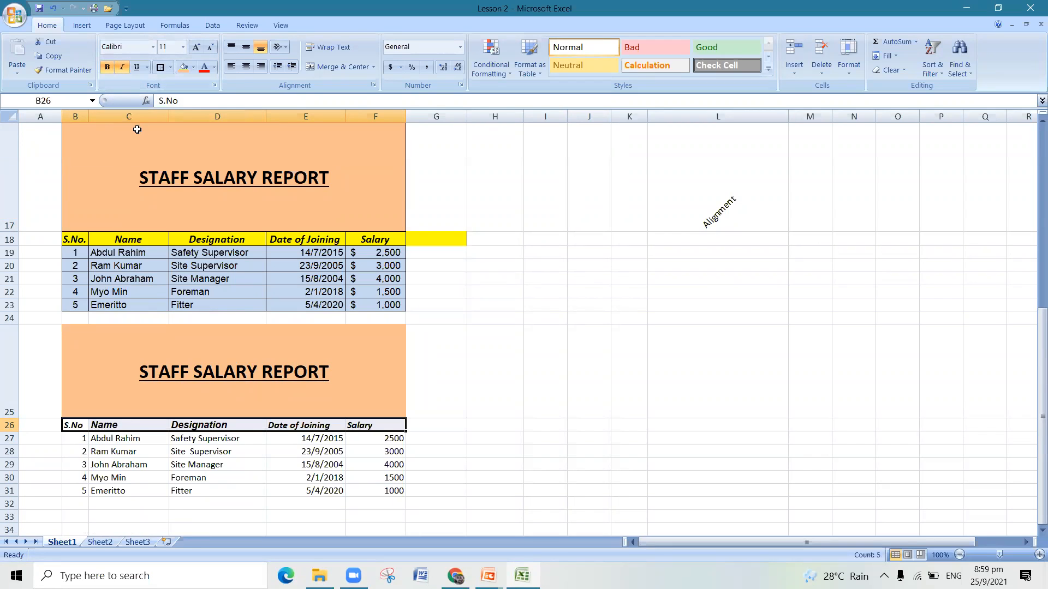
{"action": "left_click", "coordinate": [246, 67]}
{"action": "left_click", "coordinate": [499, 377]}
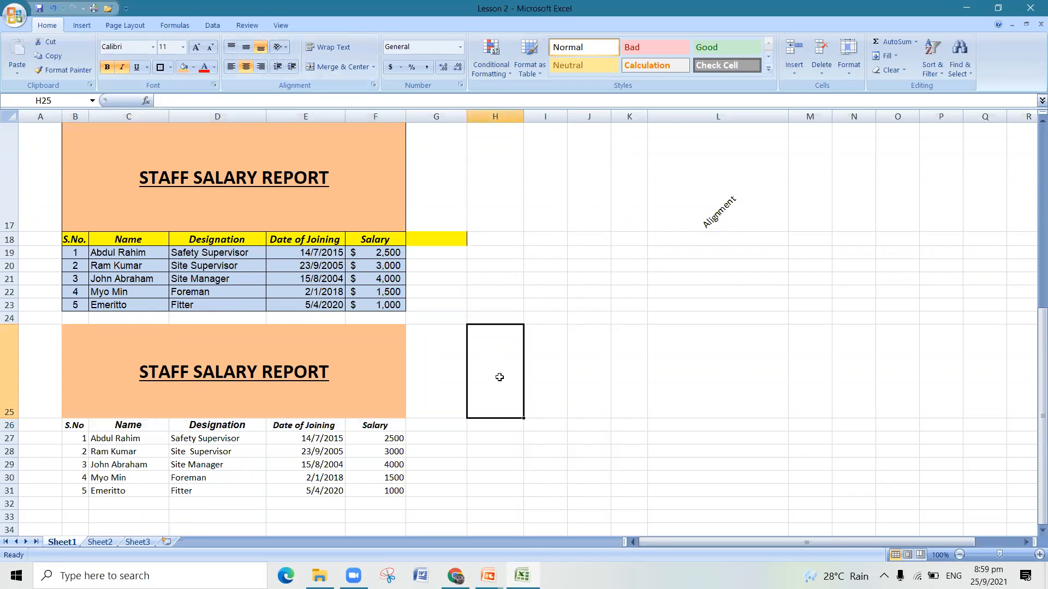
- Apply All Borders to the whole new table, from the title in row 25 to row 31
{"action": "left_click", "coordinate": [90, 382]}
{"action": "left_click_drag", "start_coordinate": [90, 397], "coordinate": [97, 494]}
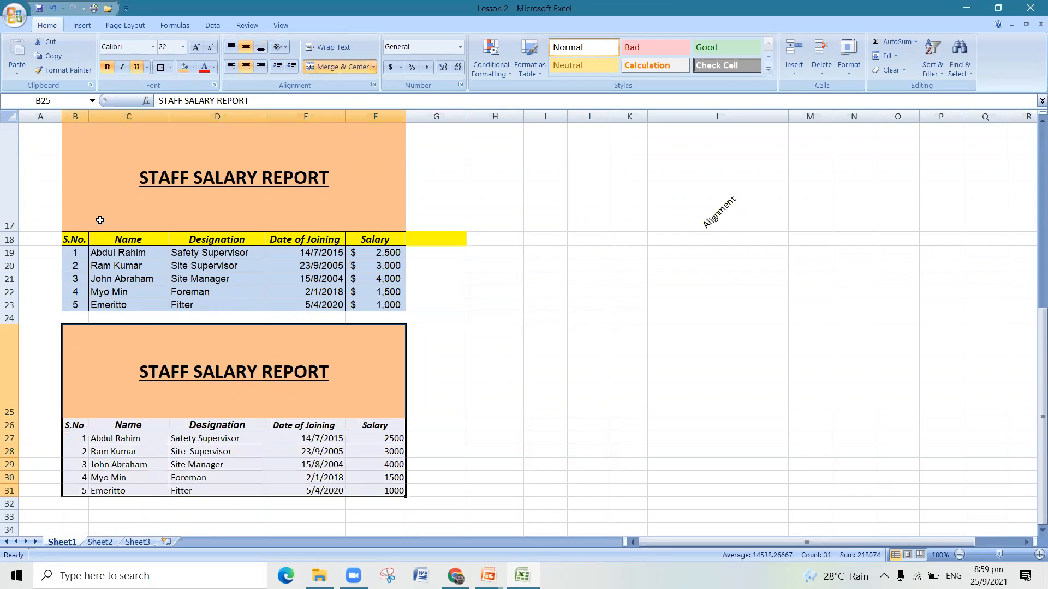
{"action": "left_click", "coordinate": [169, 67]}
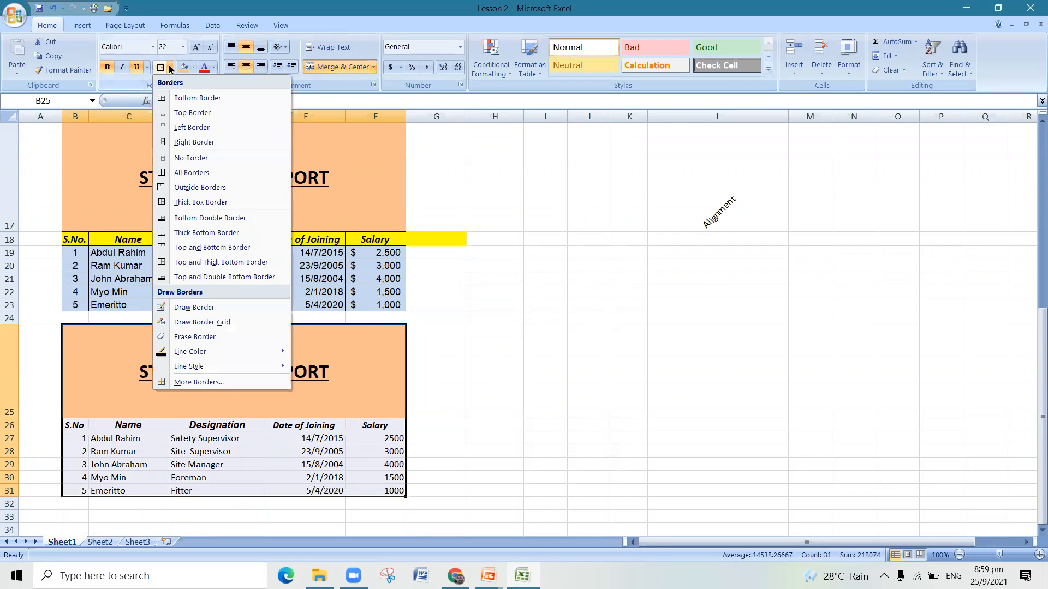
{"action": "left_click", "coordinate": [178, 173]}
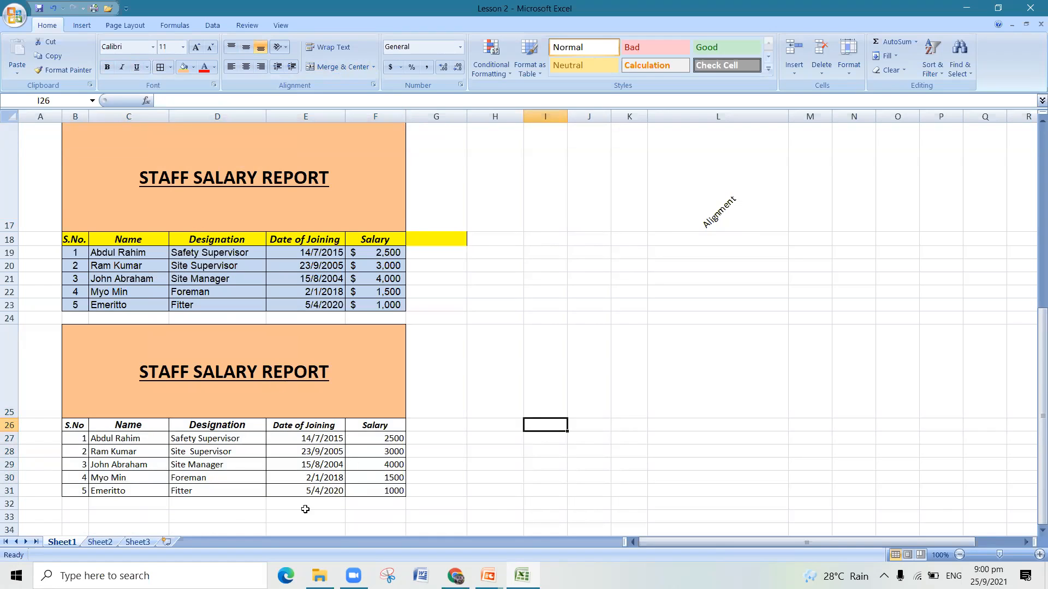
- Set the font of the new table's data cells B27 to F31 to Arial
{"action": "left_click_drag", "start_coordinate": [84, 438], "coordinate": [362, 491]}
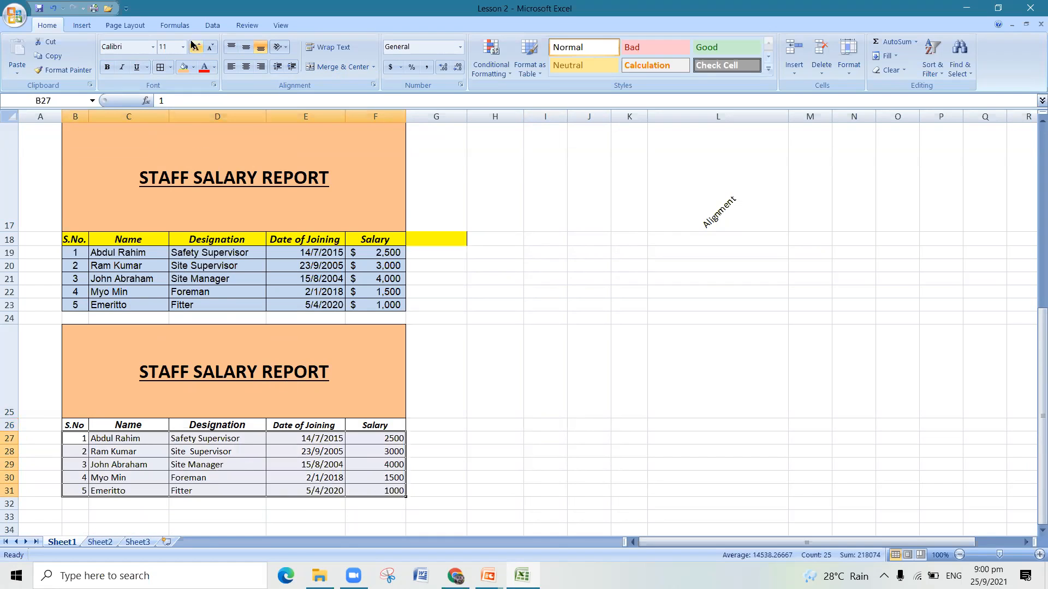
{"action": "left_click", "coordinate": [154, 47]}
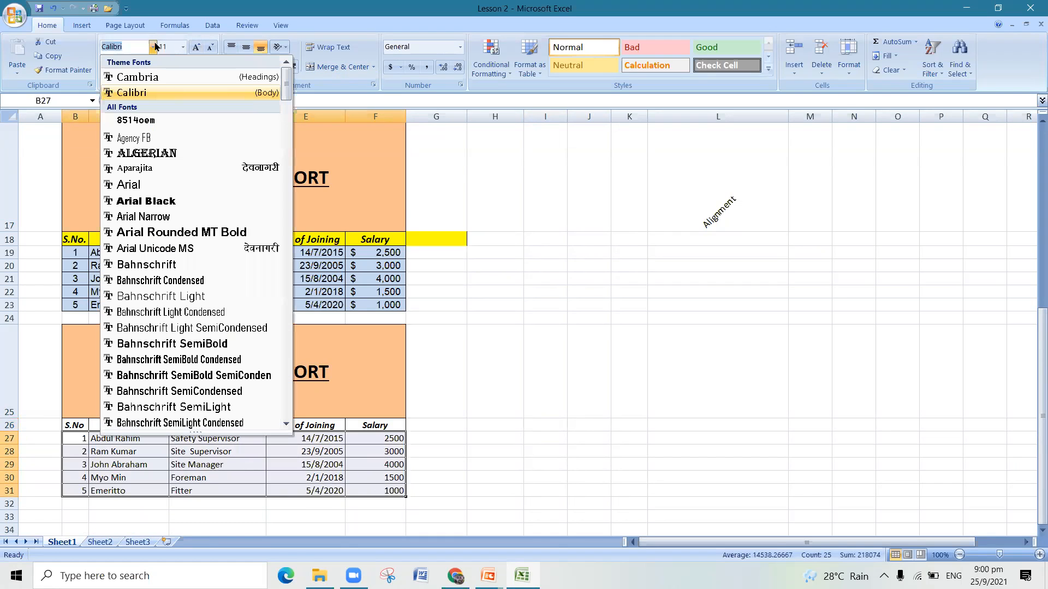
{"action": "left_click", "coordinate": [152, 184]}
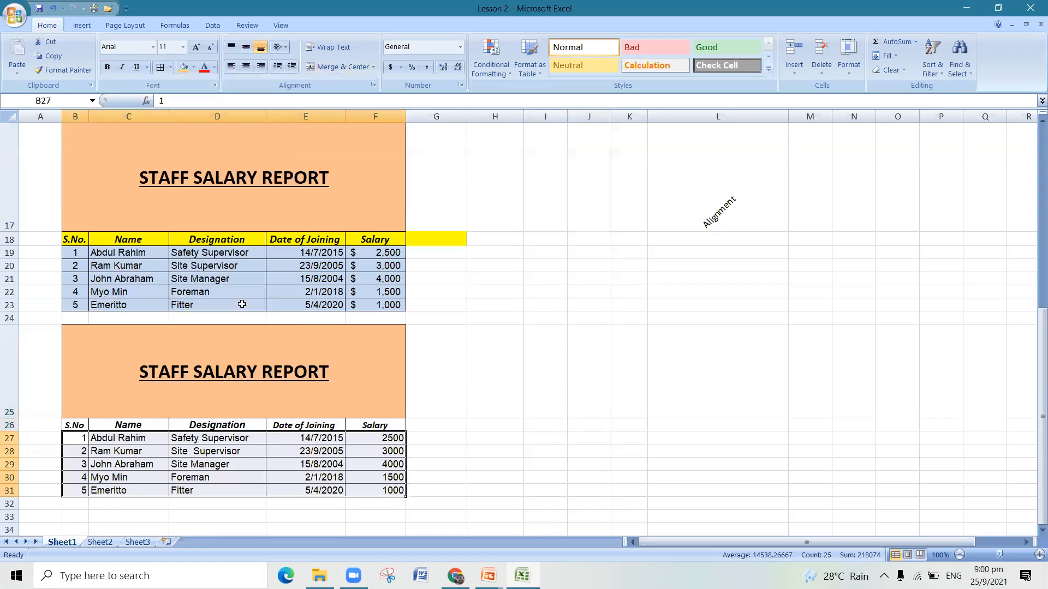
{"action": "left_click", "coordinate": [544, 412]}
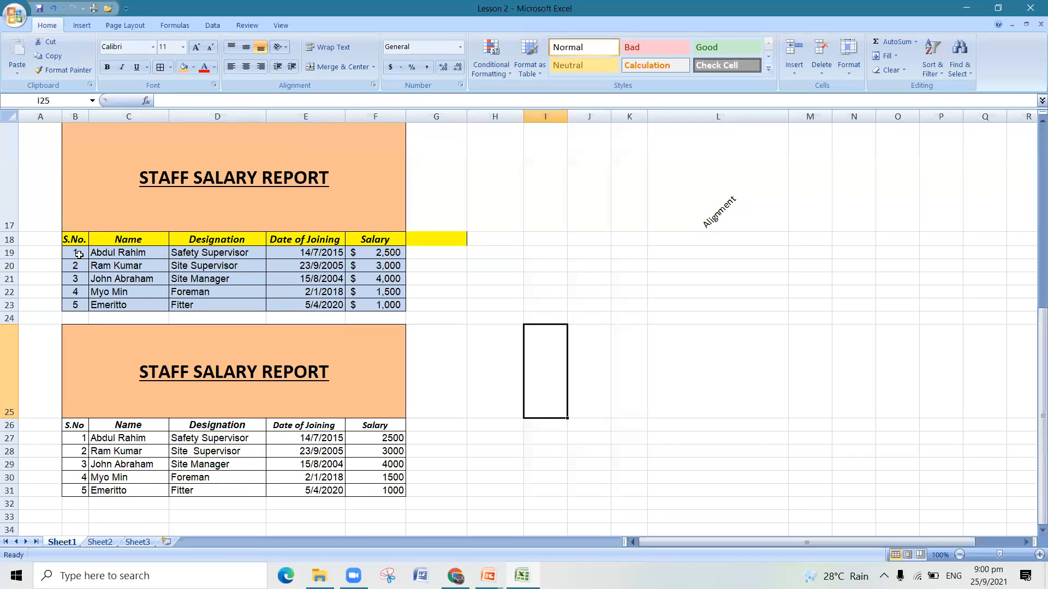
- Center the serial numbers in B27 to B31 of the new table horizontally
{"action": "left_click_drag", "start_coordinate": [78, 436], "coordinate": [79, 489]}
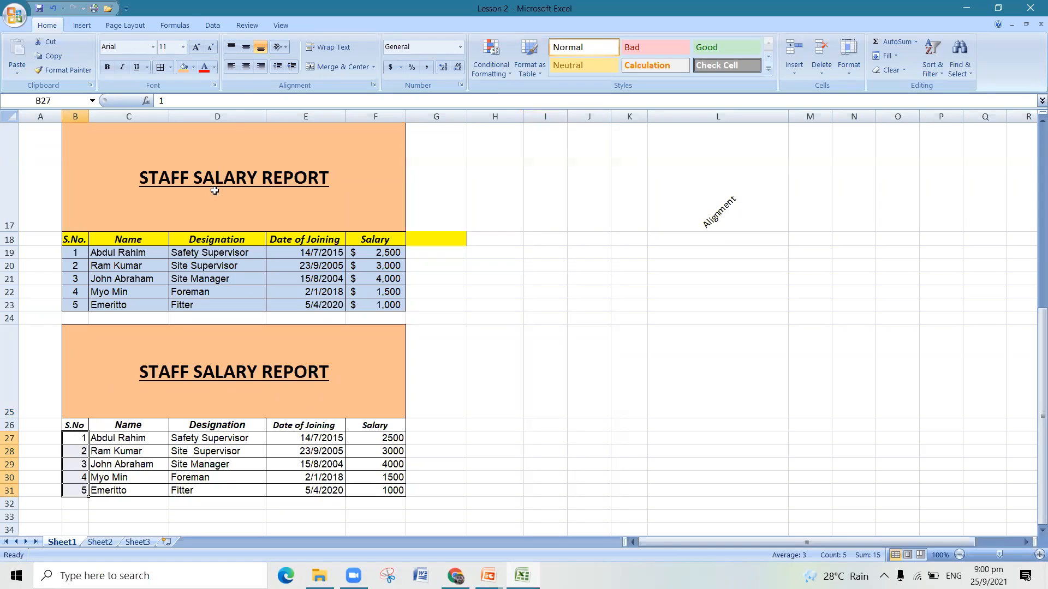
{"action": "left_click", "coordinate": [247, 67]}
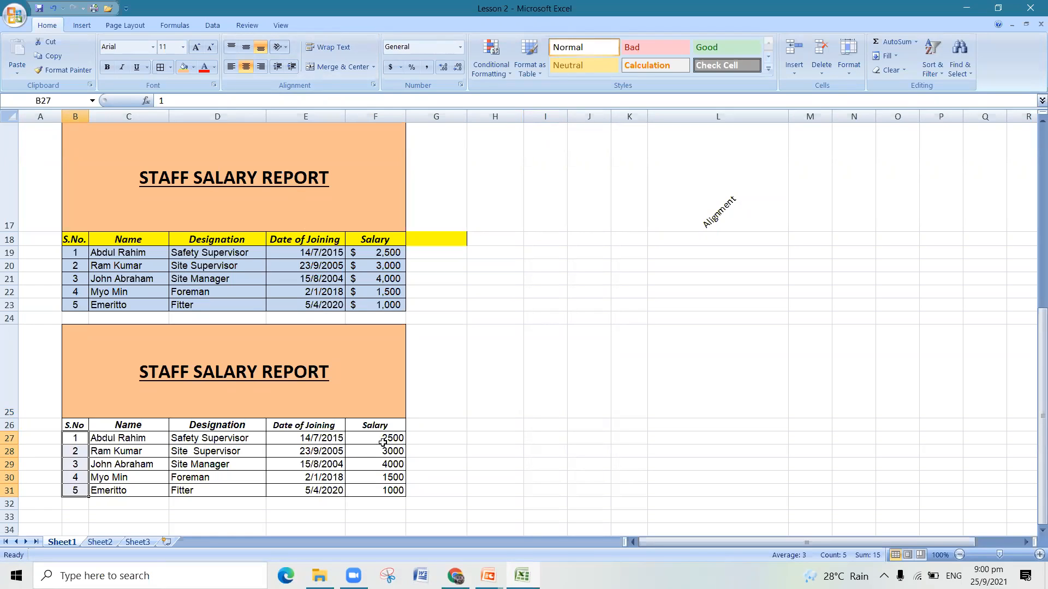
- Format the new table's salaries in F27 to F31 as Accounting with a dollar sign and no decimal places
{"action": "left_click_drag", "start_coordinate": [384, 439], "coordinate": [385, 485]}
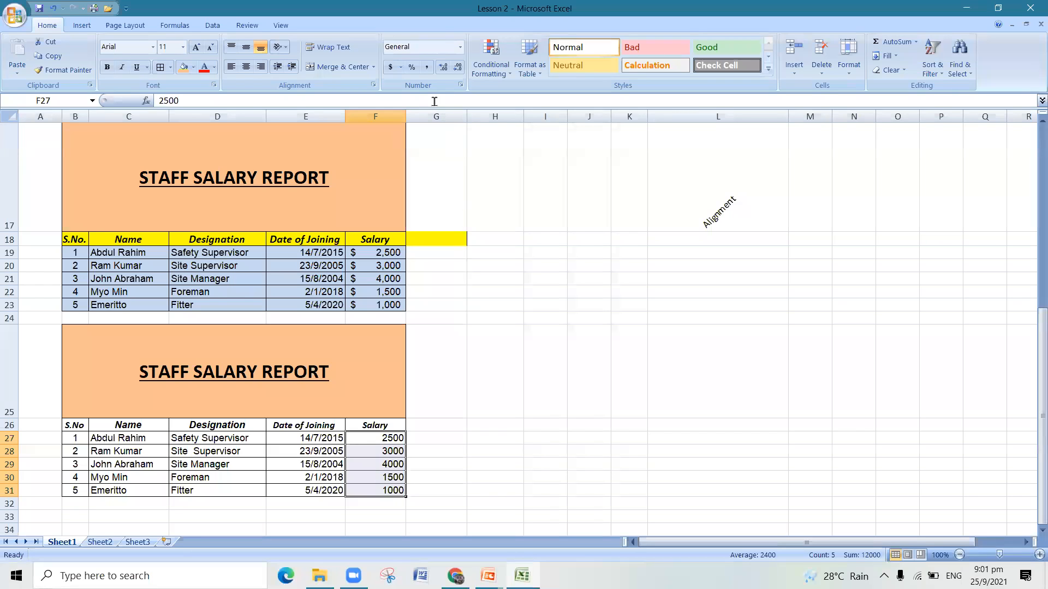
{"action": "left_click", "coordinate": [460, 50]}
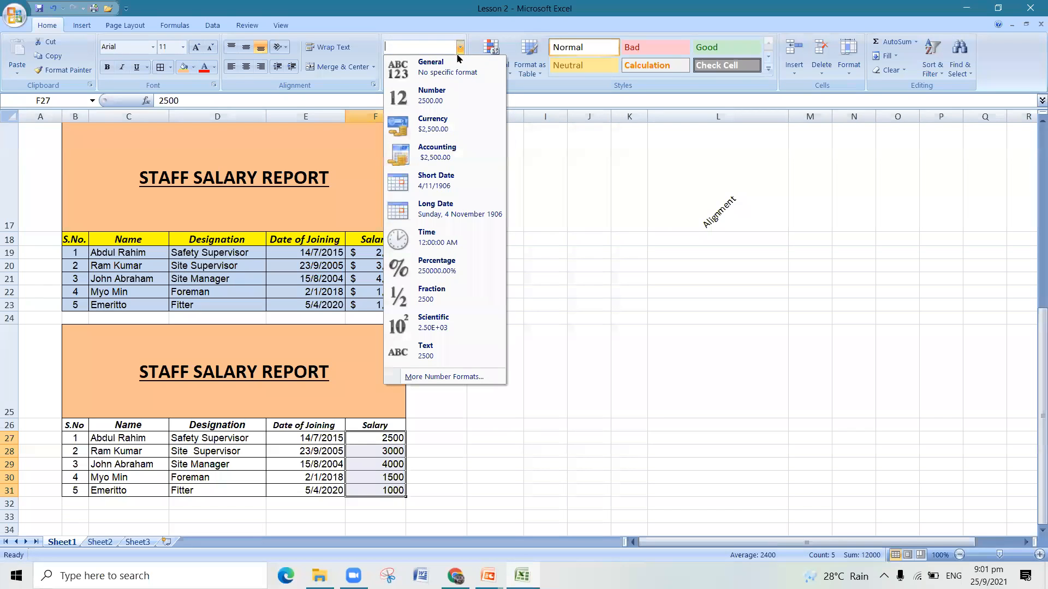
{"action": "left_click", "coordinate": [458, 100]}
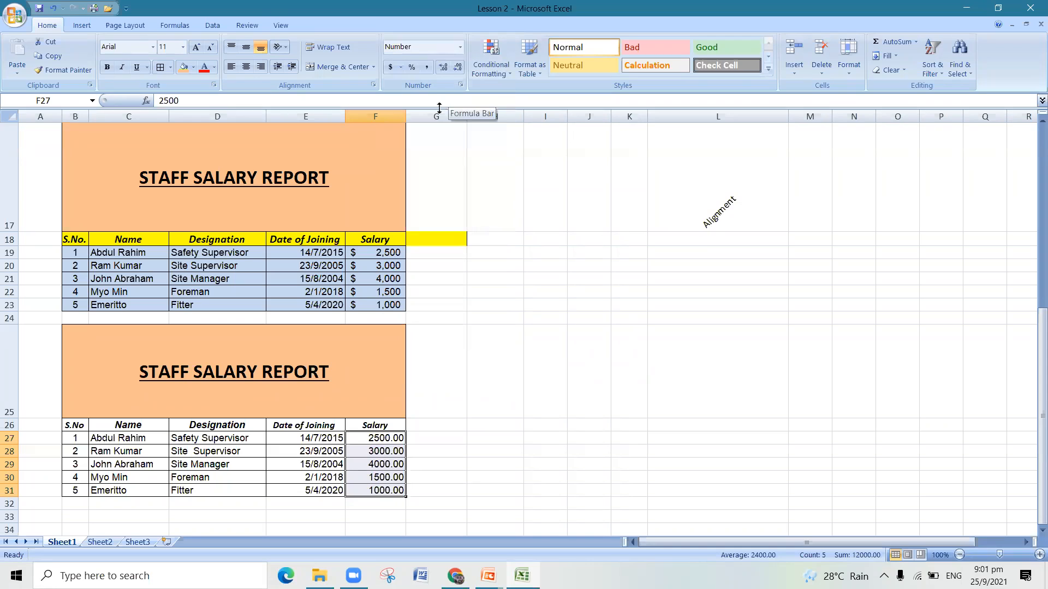
{"action": "left_click", "coordinate": [391, 67]}
{"action": "left_click", "coordinate": [425, 69]}
{"action": "left_click", "coordinate": [390, 67]}
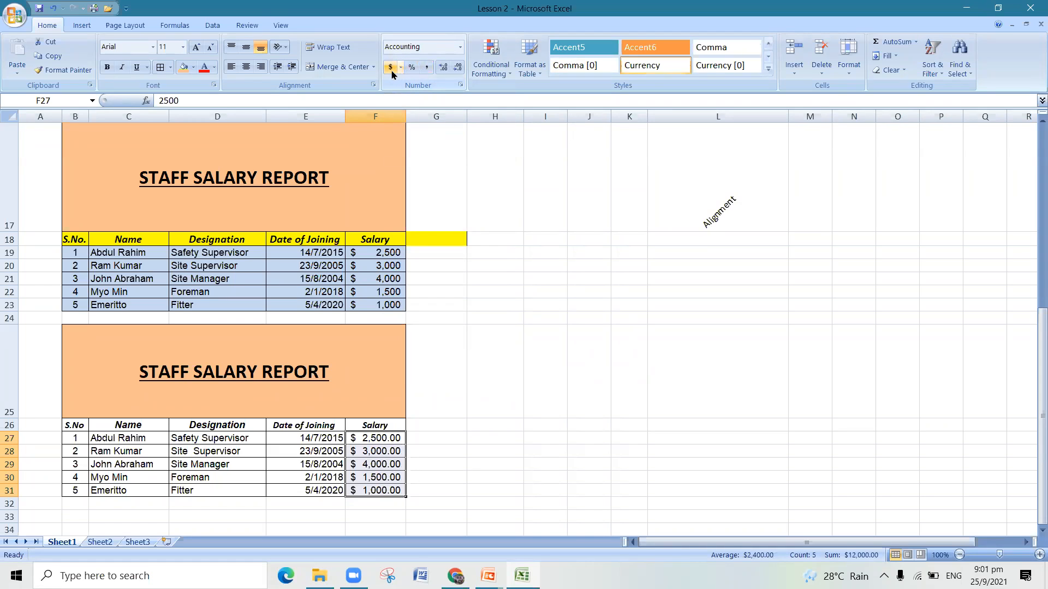
{"action": "left_click", "coordinate": [457, 67]}
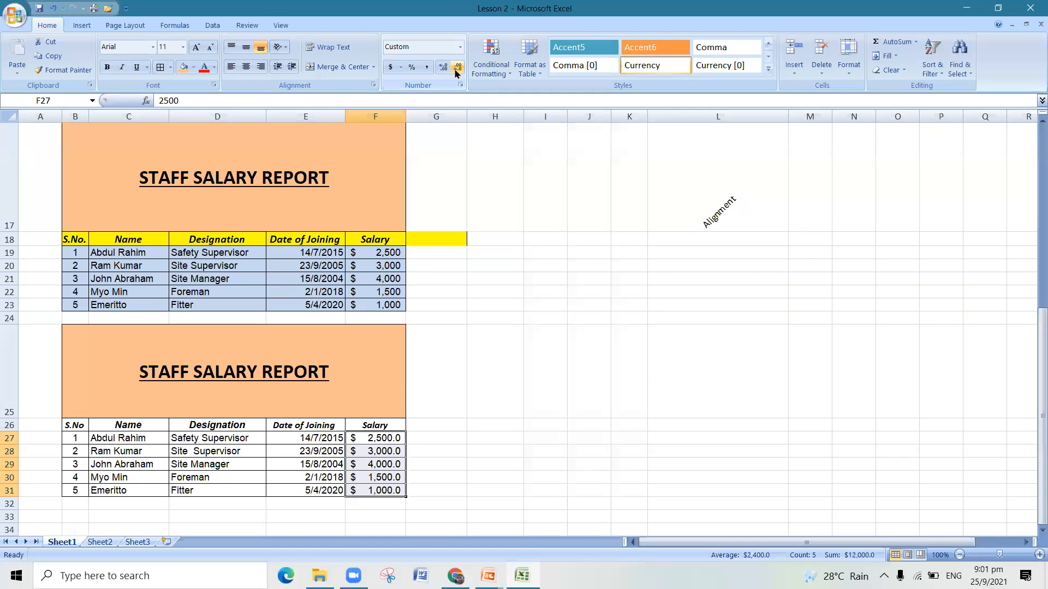
{"action": "left_click", "coordinate": [457, 69]}
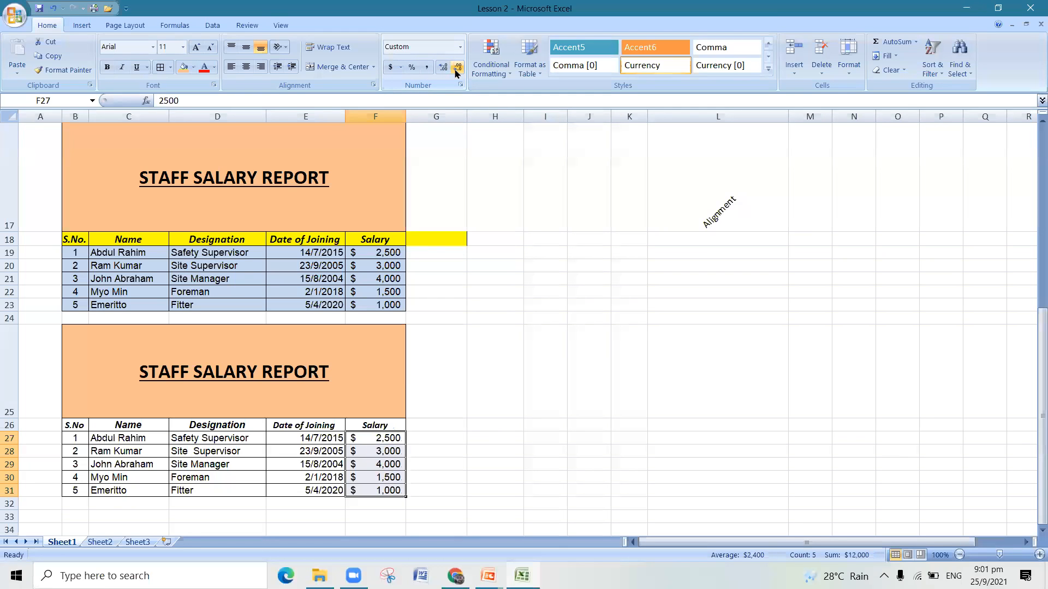
{"action": "left_click", "coordinate": [473, 373]}
- Fill the new table's header cells B26 to F26 with standard yellow
{"action": "left_click_drag", "start_coordinate": [77, 429], "coordinate": [379, 428]}
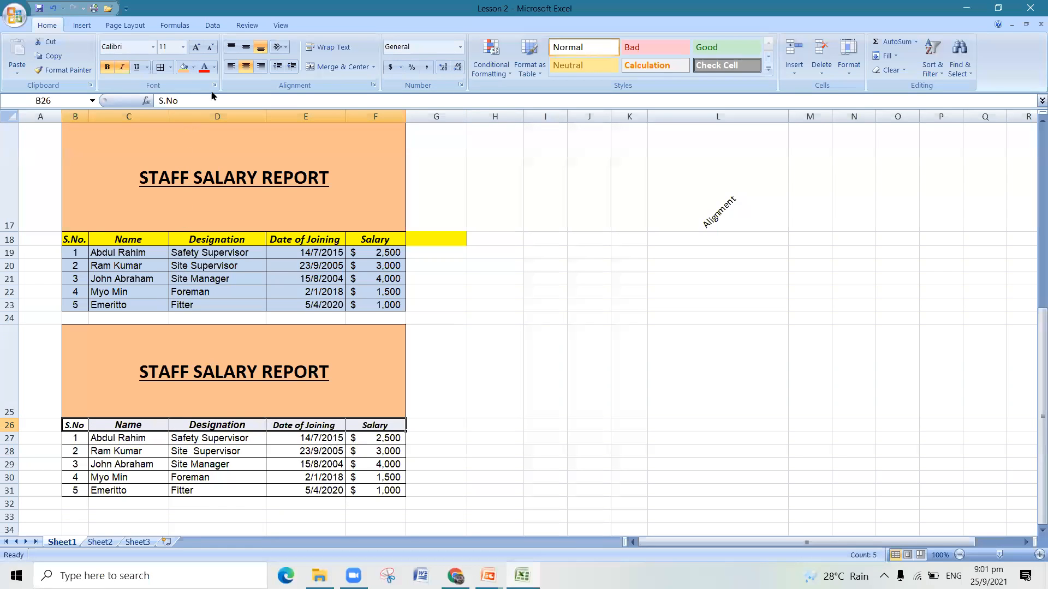
{"action": "left_click", "coordinate": [194, 67]}
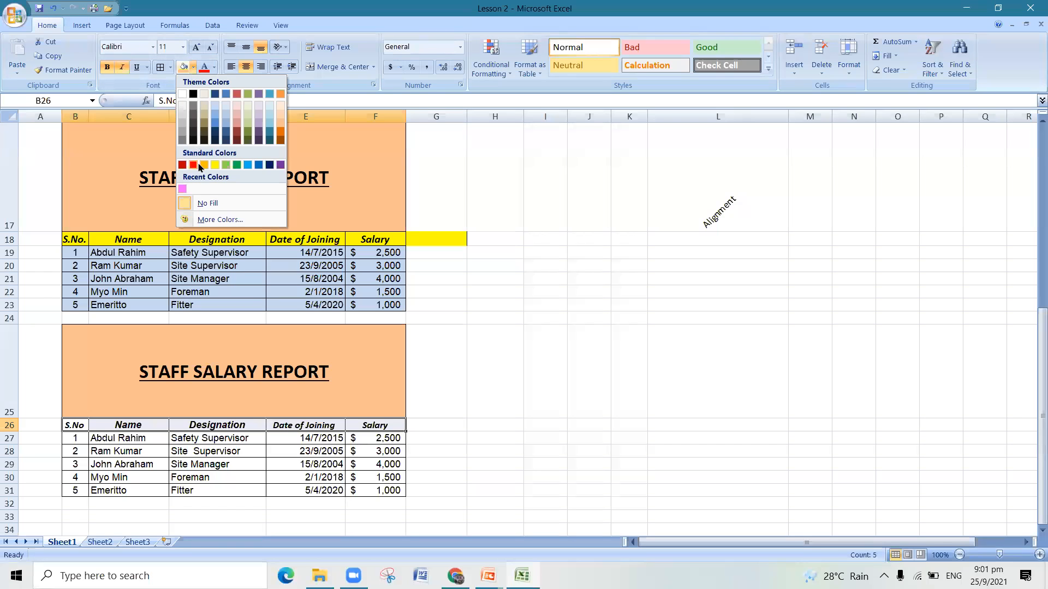
{"action": "left_click", "coordinate": [215, 165]}
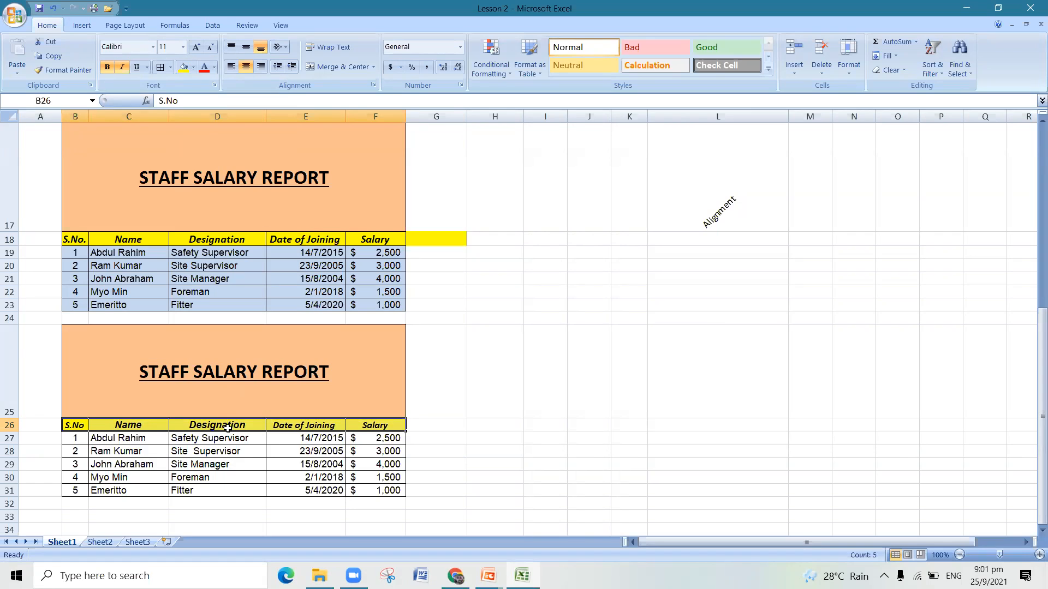
- Fill the new table's data cells B27 to F31 with the light blue theme color used in the original table
{"action": "left_click_drag", "start_coordinate": [79, 439], "coordinate": [368, 490]}
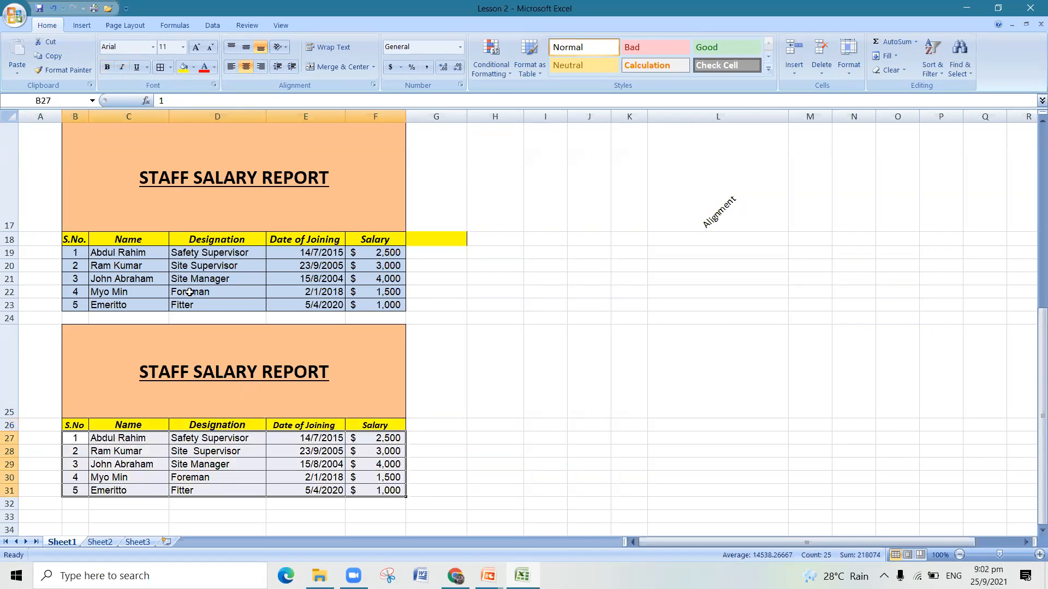
{"action": "left_click", "coordinate": [192, 69]}
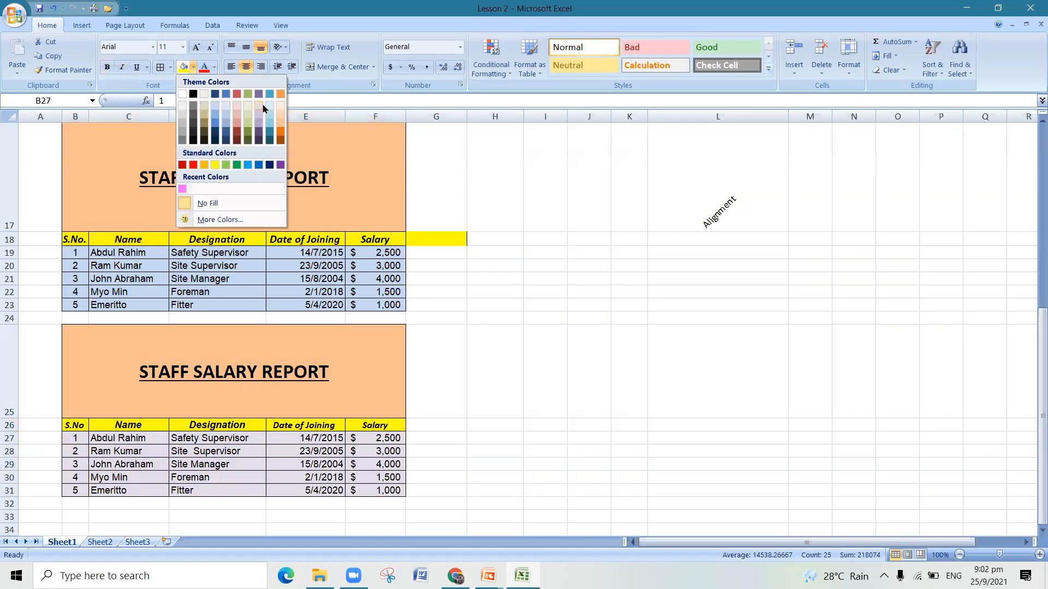
{"action": "left_click", "coordinate": [226, 109]}
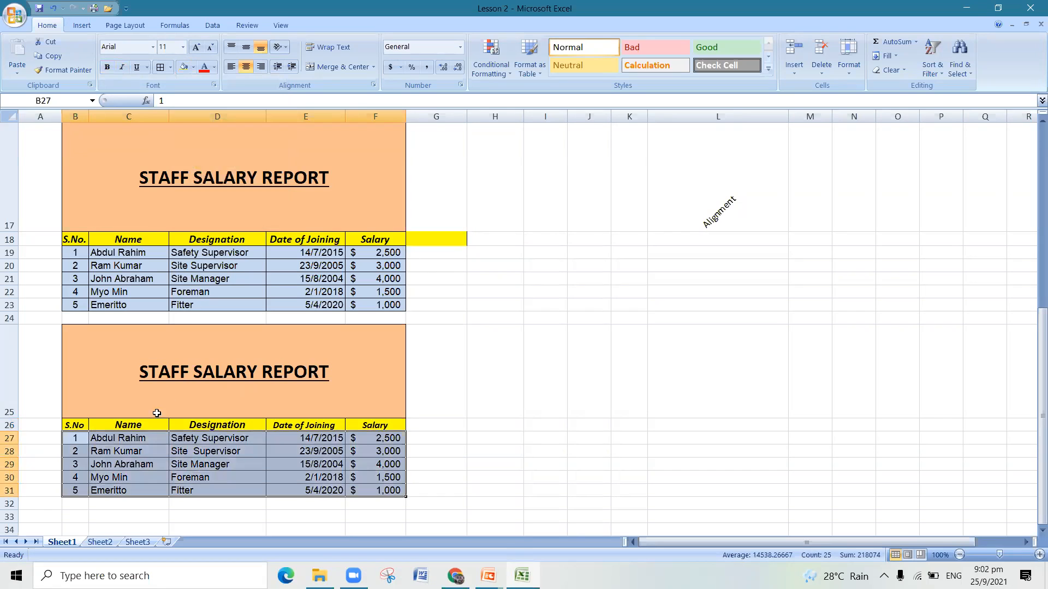
- Set the header text of both tables, B26 to F26 and B18 to F18, to red
{"action": "left_click_drag", "start_coordinate": [82, 425], "coordinate": [352, 423]}
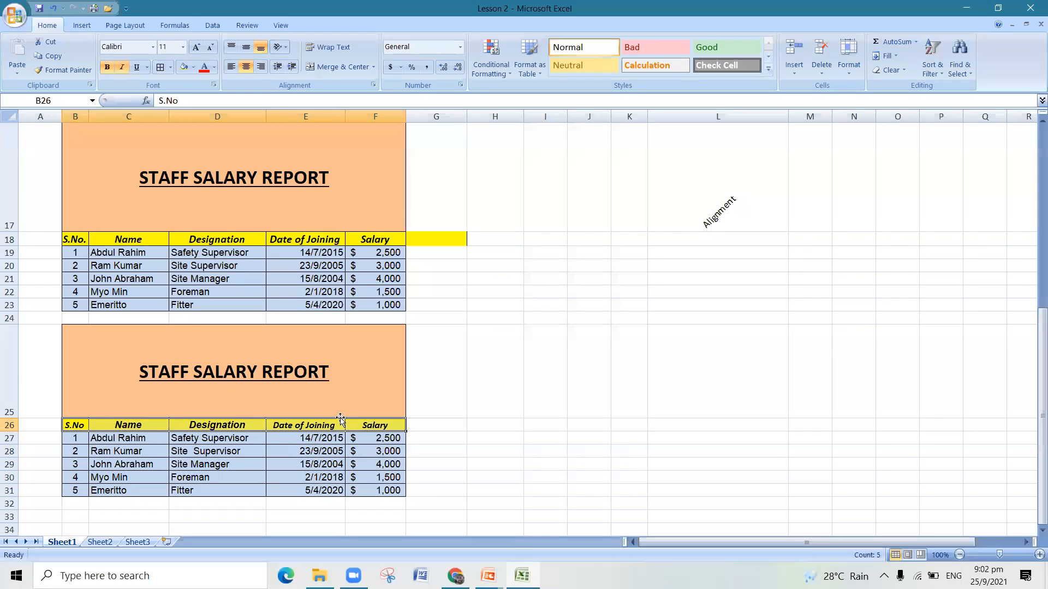
{"action": "left_click", "coordinate": [214, 67]}
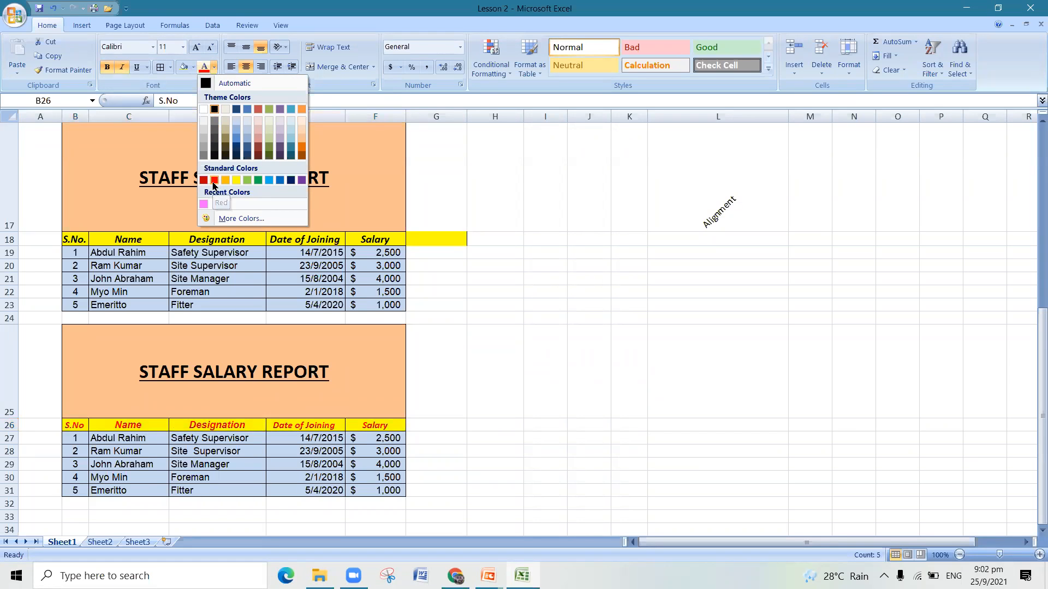
{"action": "left_click", "coordinate": [214, 181]}
{"action": "left_click_drag", "start_coordinate": [75, 240], "coordinate": [376, 240]}
{"action": "left_click", "coordinate": [210, 67]}
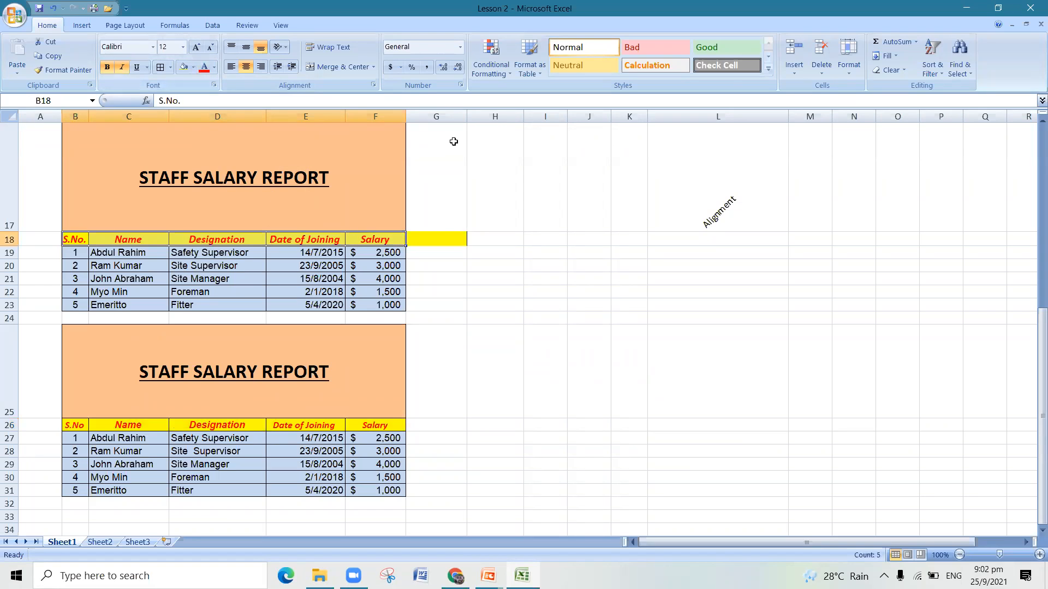
- Remove the stray yellow fill beside the original header by filling empty cell G17 down into G18
{"action": "left_click", "coordinate": [445, 222]}
{"action": "left_click_drag", "start_coordinate": [469, 232], "coordinate": [470, 245]}
{"action": "left_click", "coordinate": [525, 346]}
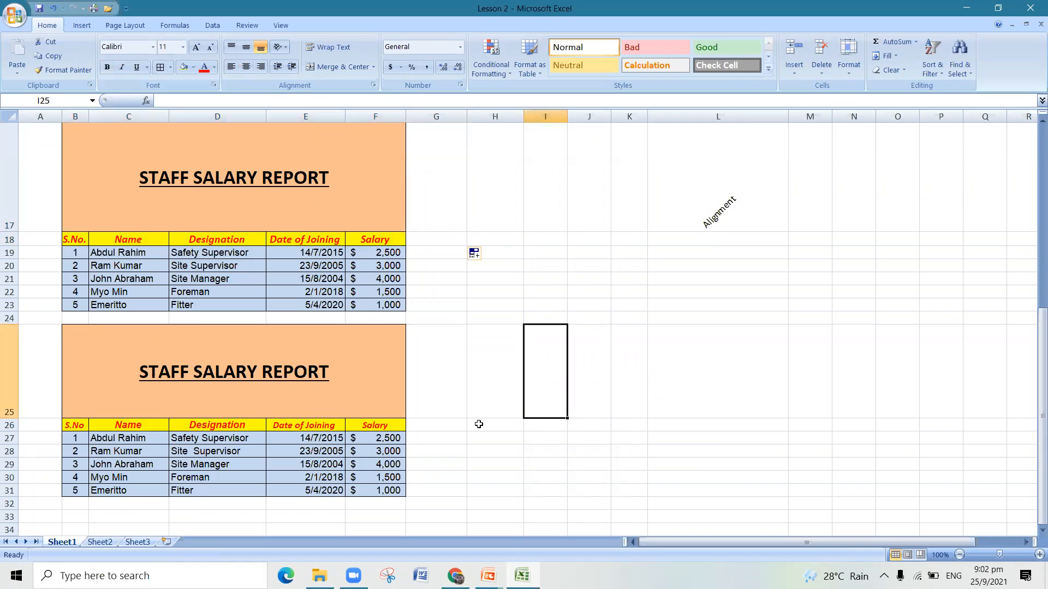
- Format the new table's joining dates in E27 to E31 with the date type 14 Mar 2001
{"action": "left_click", "coordinate": [336, 442]}
{"action": "left_click_drag", "start_coordinate": [335, 443], "coordinate": [335, 488]}
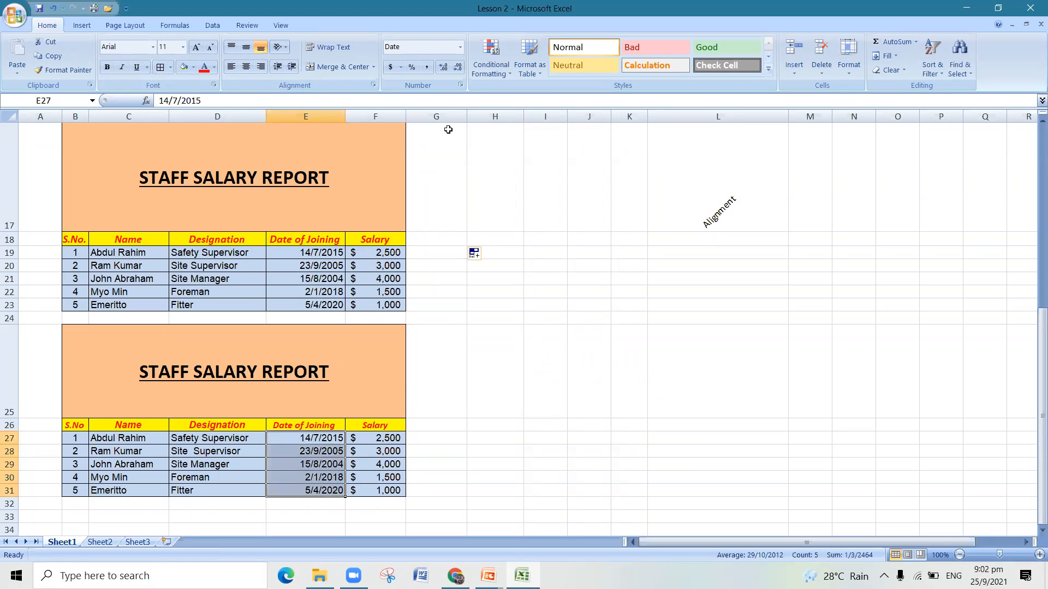
{"action": "left_click", "coordinate": [460, 47]}
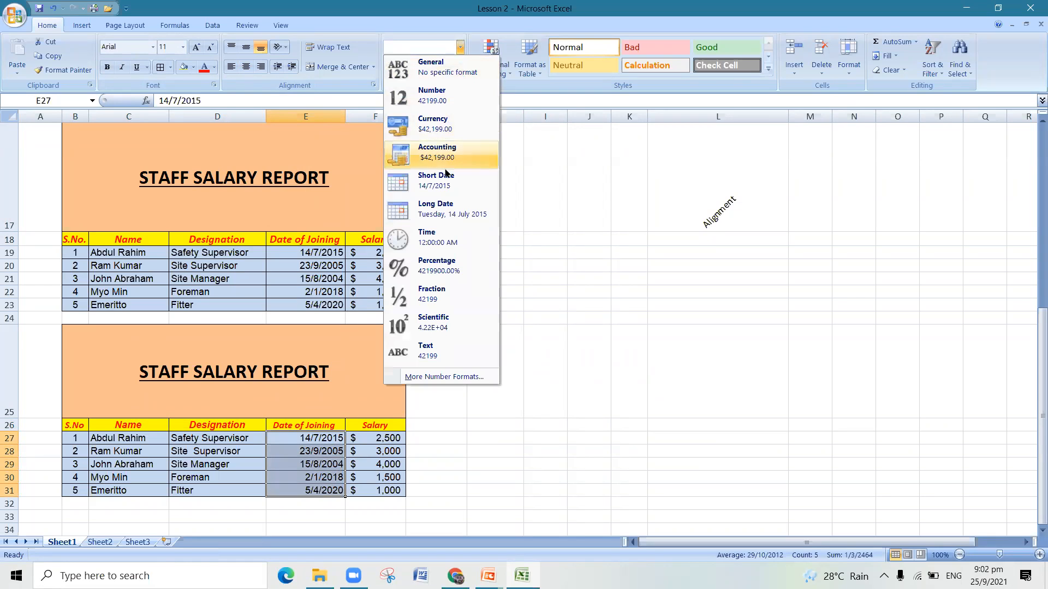
{"action": "left_click", "coordinate": [450, 382]}
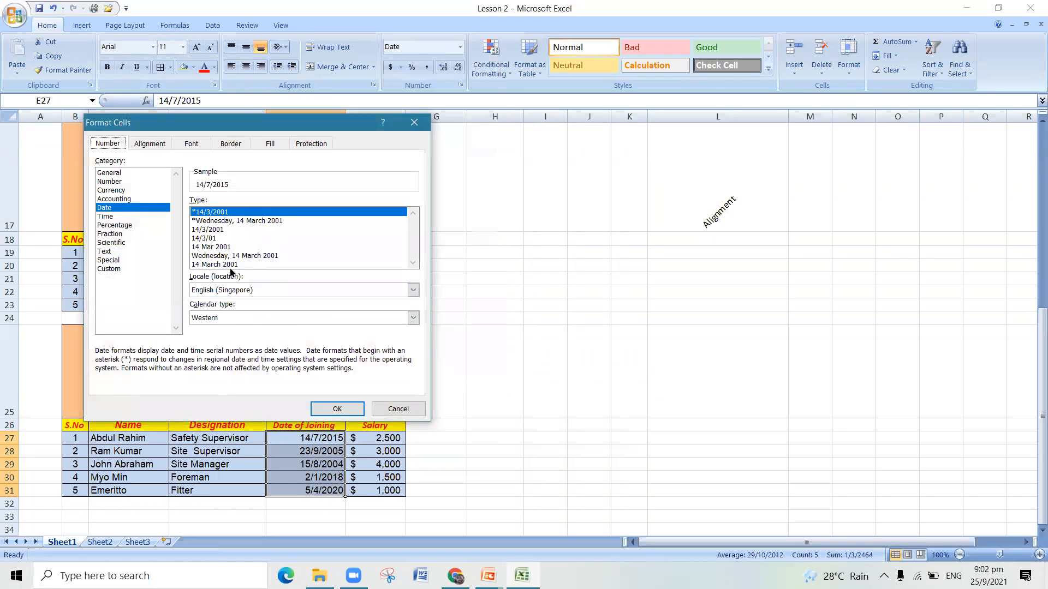
{"action": "left_click", "coordinate": [228, 247]}
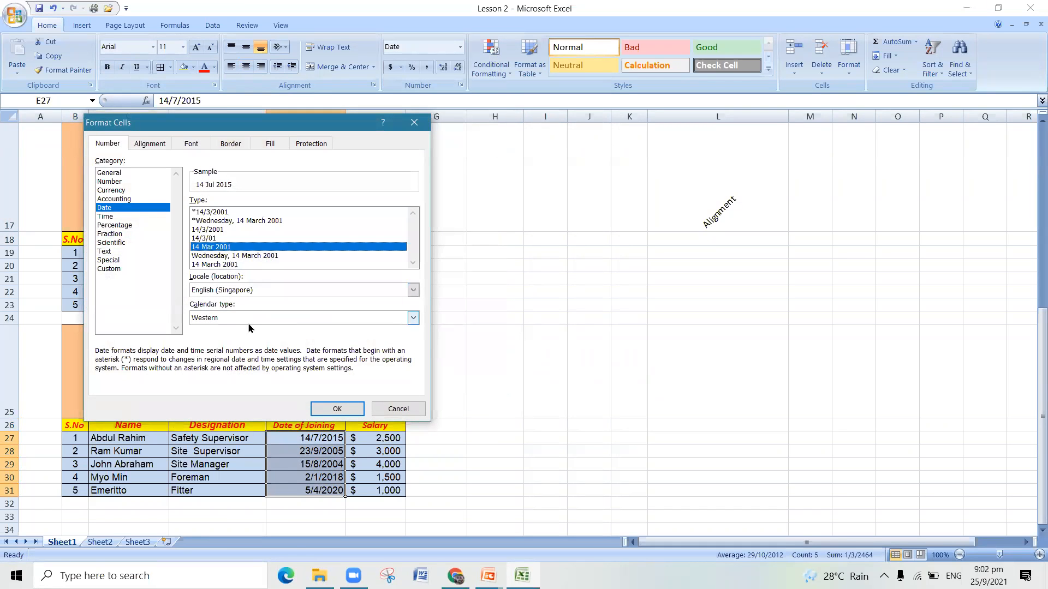
{"action": "left_click", "coordinate": [338, 409]}
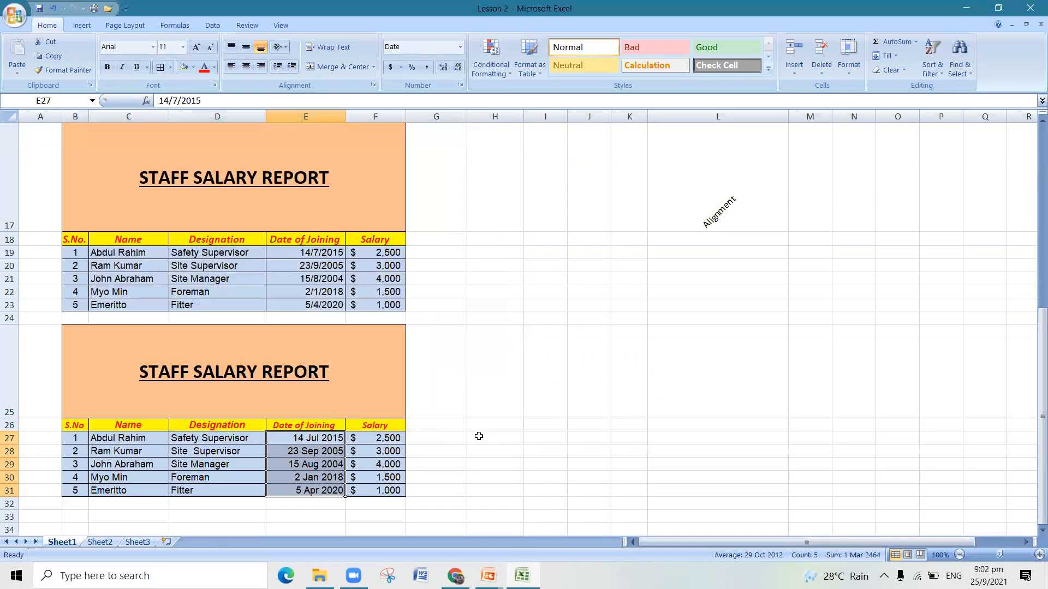
{"action": "left_click", "coordinate": [486, 422]}
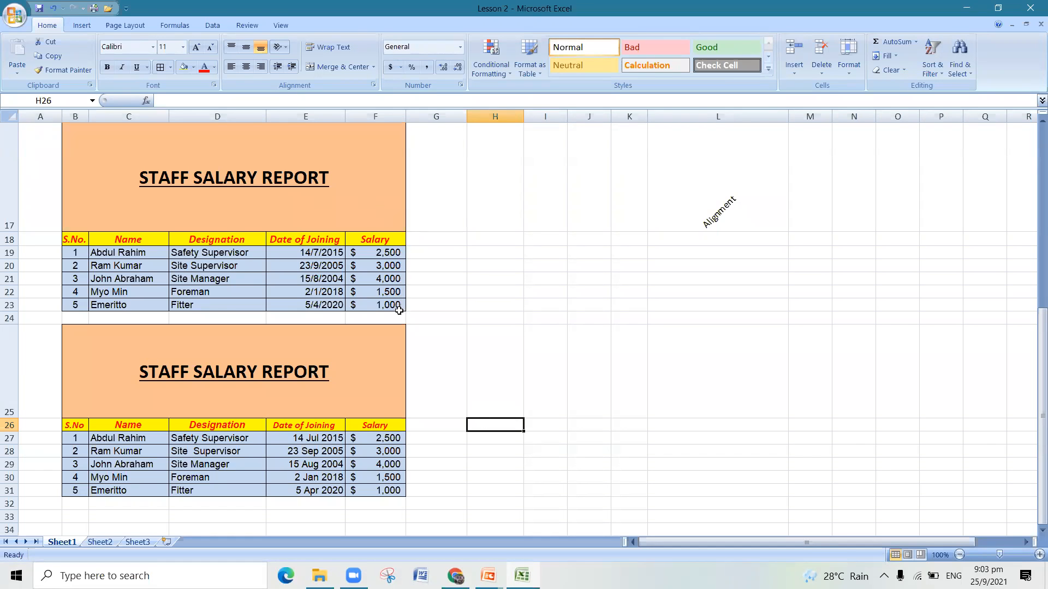
- Review the font, alignment and number samples above, and compare the headers and serial numbers of the two salary tables
{"action": "scroll", "coordinate": [512, 309], "scroll_direction": "up", "scroll_amount": 3}
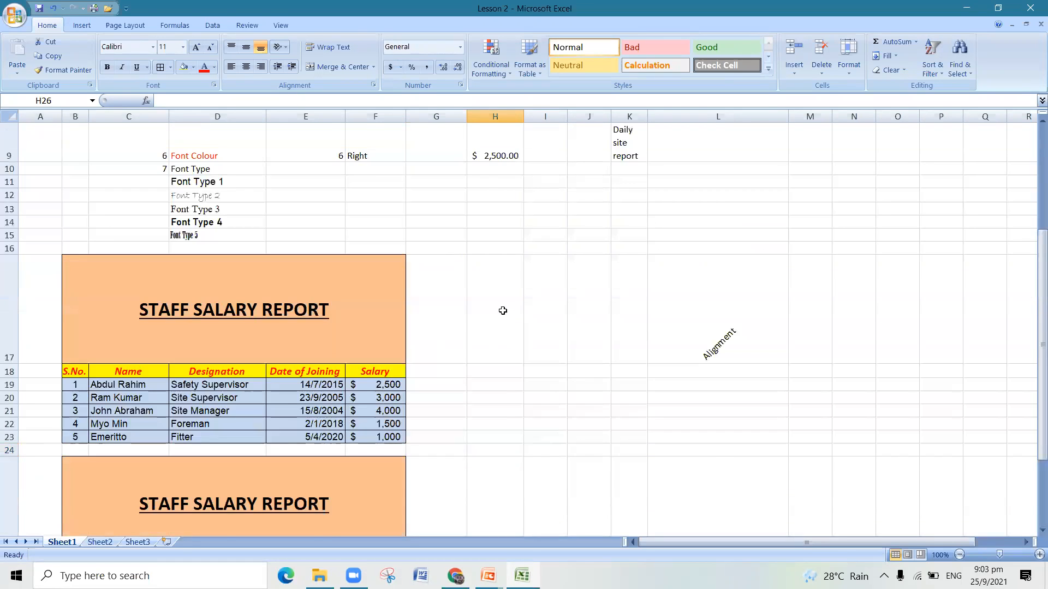
{"action": "scroll", "coordinate": [503, 311], "scroll_direction": "up", "scroll_amount": 3}
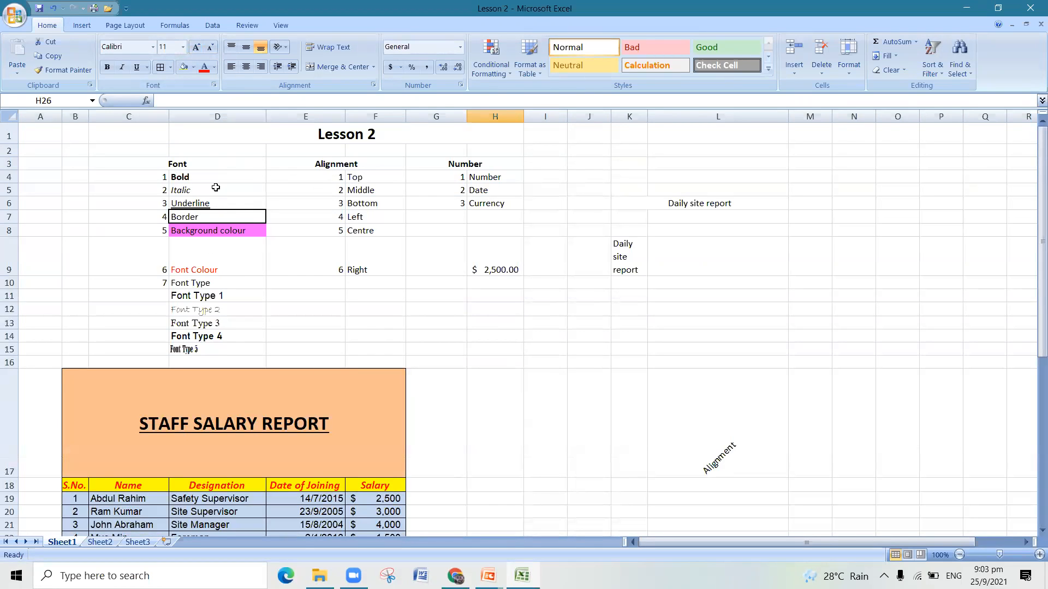
{"action": "scroll", "coordinate": [215, 174], "scroll_direction": "down", "scroll_amount": 2}
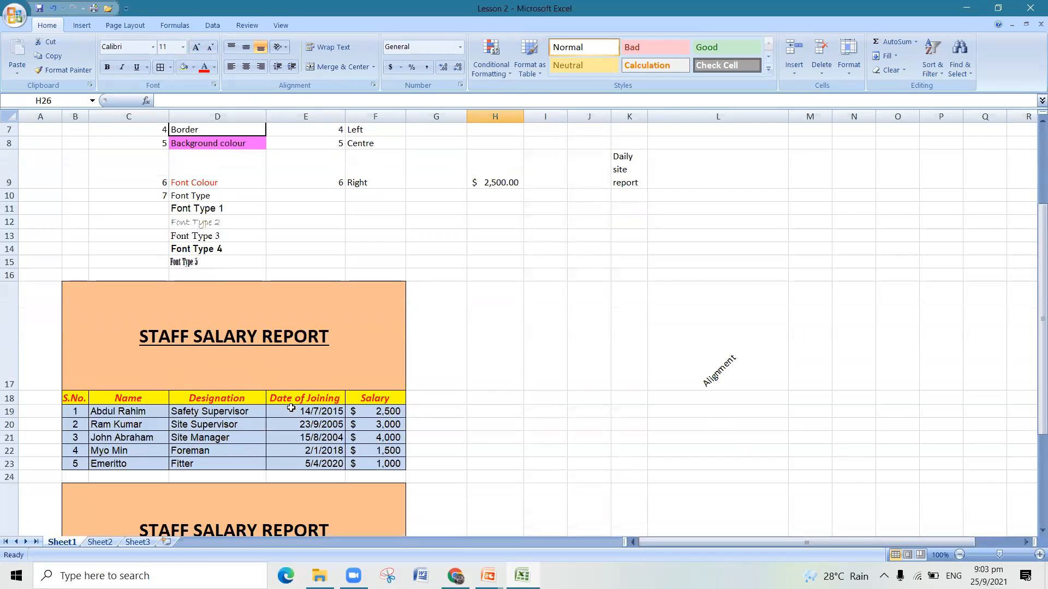
{"action": "scroll", "coordinate": [286, 437], "scroll_direction": "down", "scroll_amount": 1}
{"action": "scroll", "coordinate": [286, 437], "scroll_direction": "down", "scroll_amount": 2}
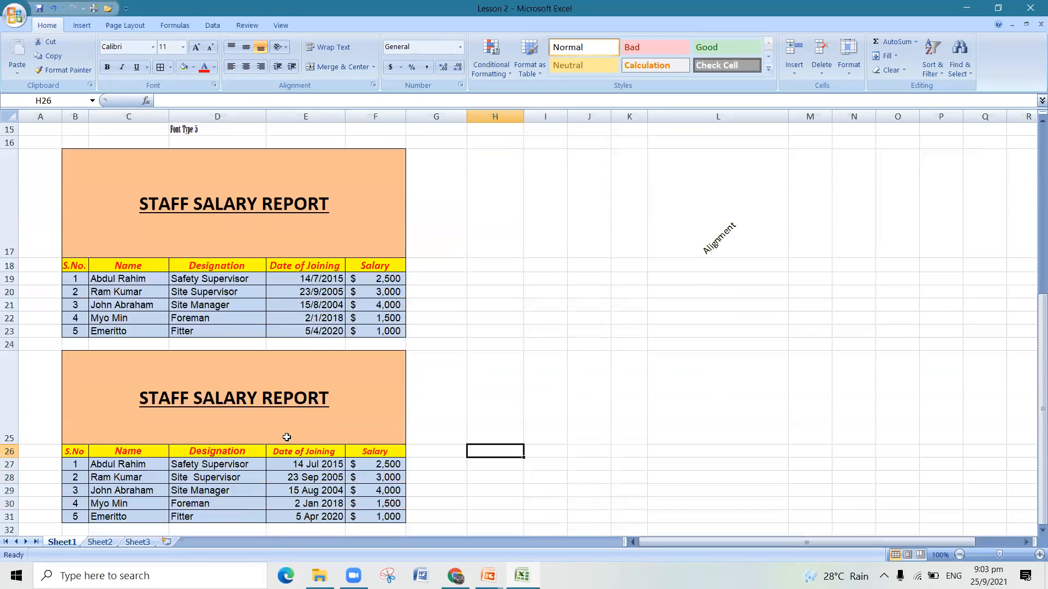
{"action": "left_click_drag", "start_coordinate": [84, 268], "coordinate": [159, 267]}
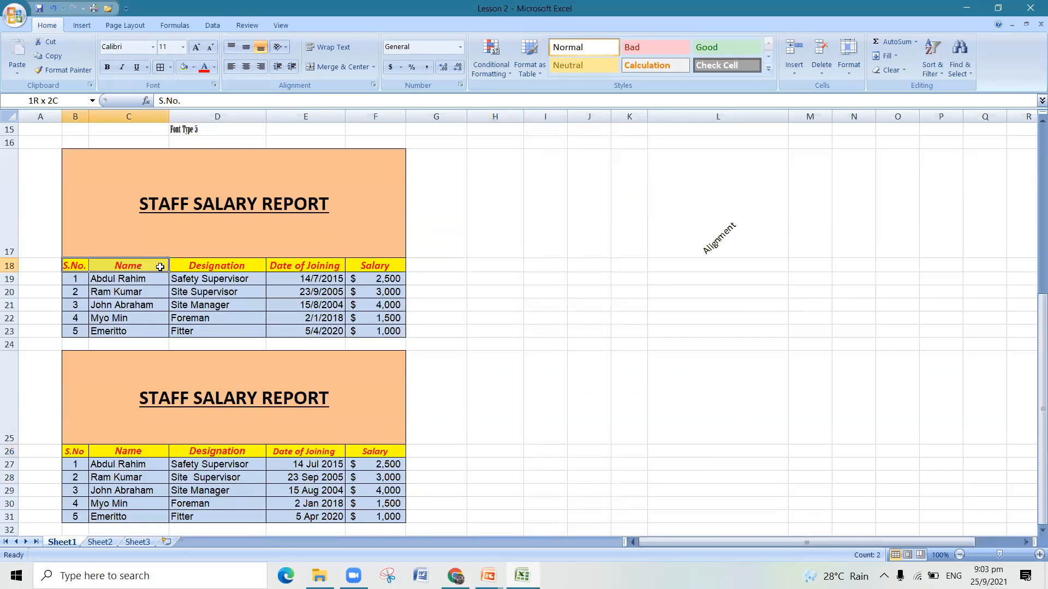
{"action": "scroll", "coordinate": [302, 448], "scroll_direction": "down", "scroll_amount": 1}
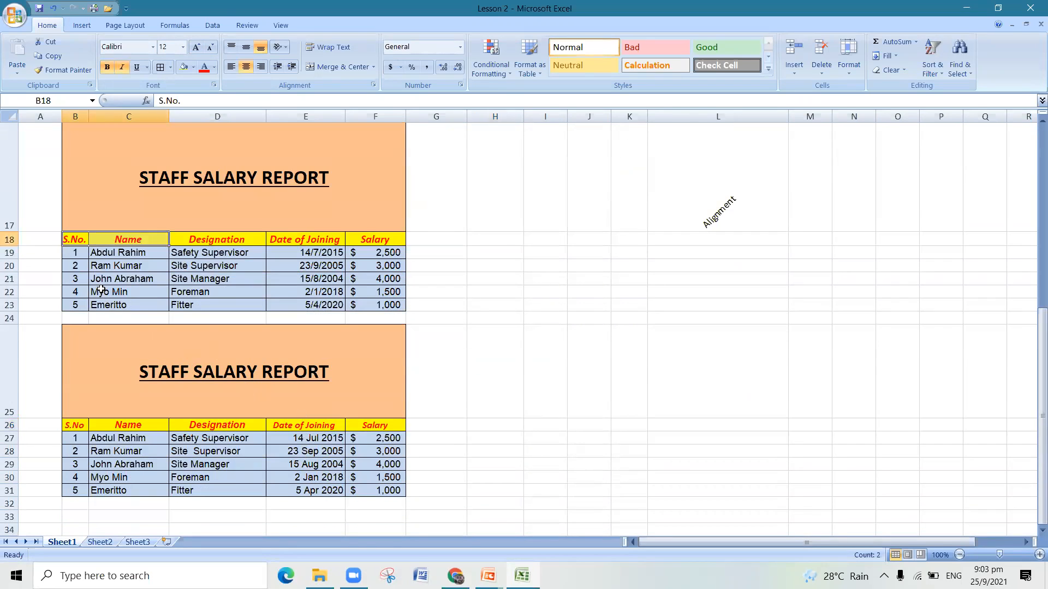
{"action": "left_click_drag", "start_coordinate": [82, 436], "coordinate": [86, 482]}
{"action": "left_click", "coordinate": [93, 502]}
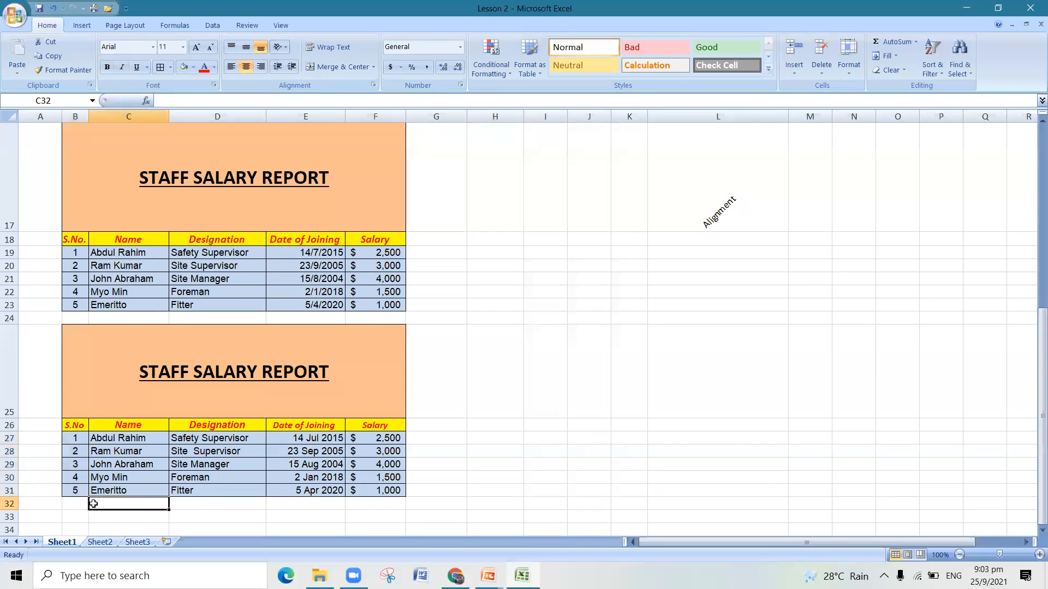
{"action": "left_click_drag", "start_coordinate": [71, 426], "coordinate": [77, 489]}
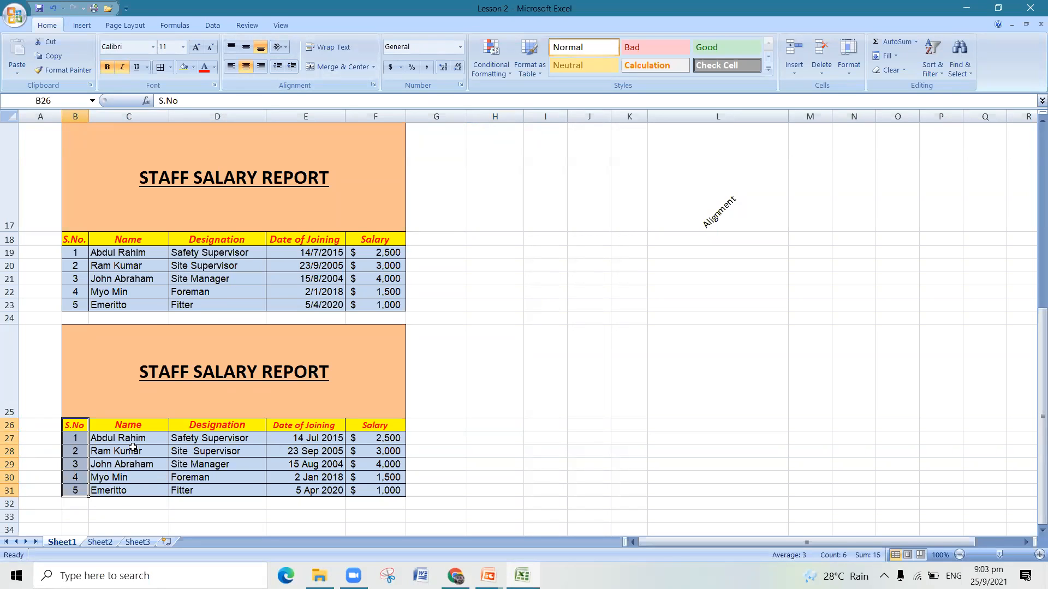
{"action": "left_click_drag", "start_coordinate": [134, 428], "coordinate": [139, 490]}
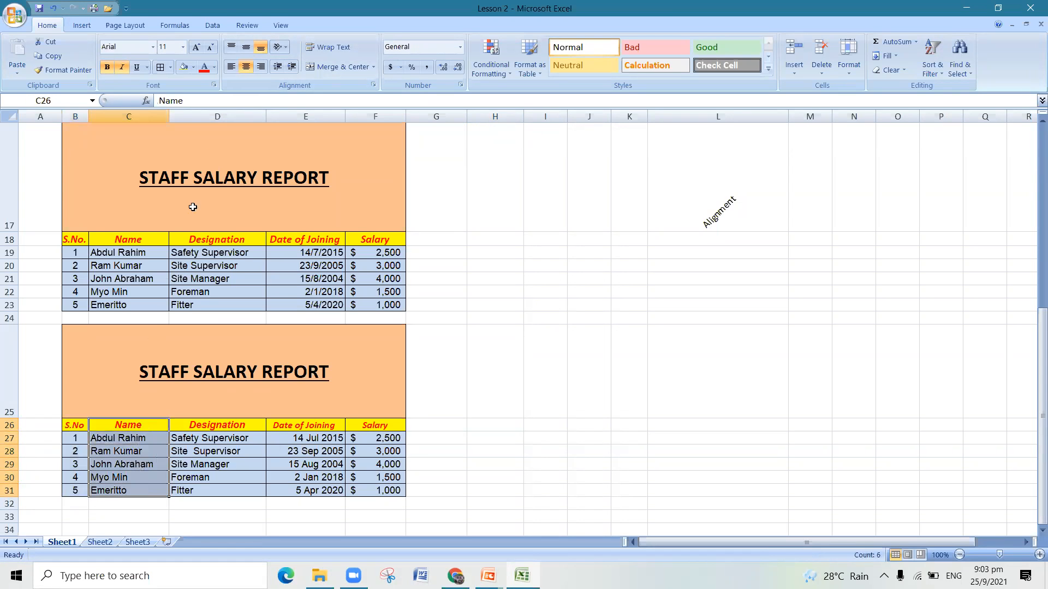
{"action": "left_click", "coordinate": [231, 67]}
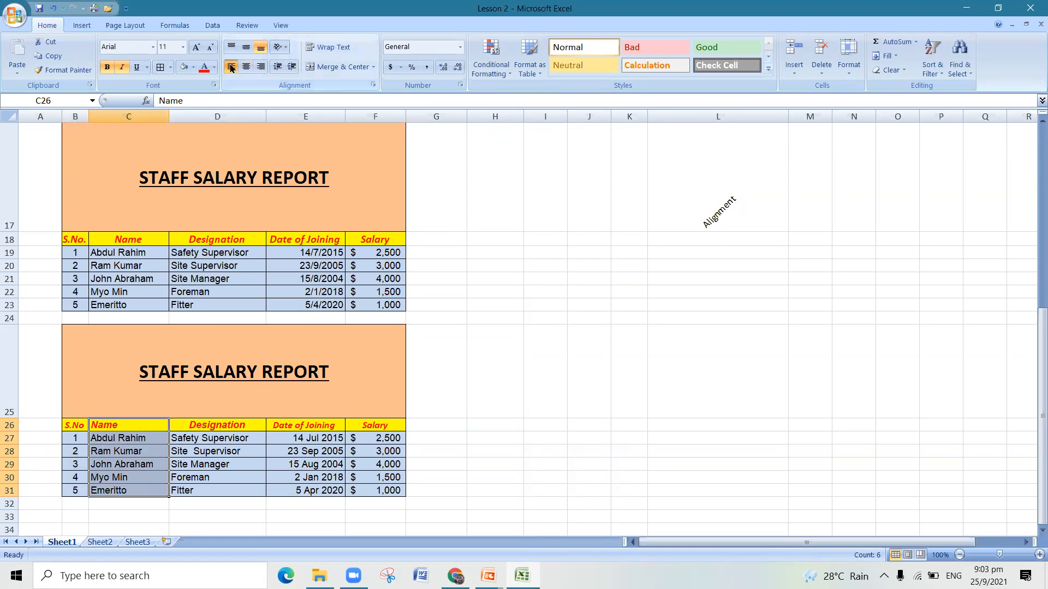
{"action": "left_click", "coordinate": [53, 8]}
- Left-align the staff names in C27 to C31, leaving out the column header
{"action": "left_click", "coordinate": [110, 461]}
{"action": "left_click_drag", "start_coordinate": [117, 438], "coordinate": [121, 490]}
{"action": "left_click", "coordinate": [231, 69]}
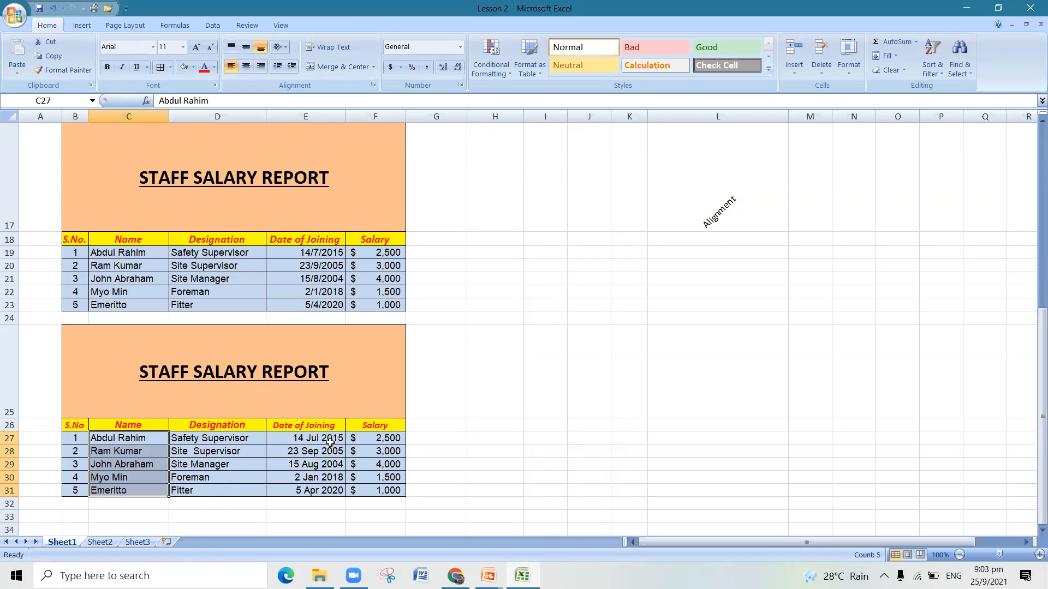
- Right-align the salary amounts in F27 to F31 of the new table, leaving out the column header
{"action": "left_click_drag", "start_coordinate": [382, 439], "coordinate": [384, 487]}
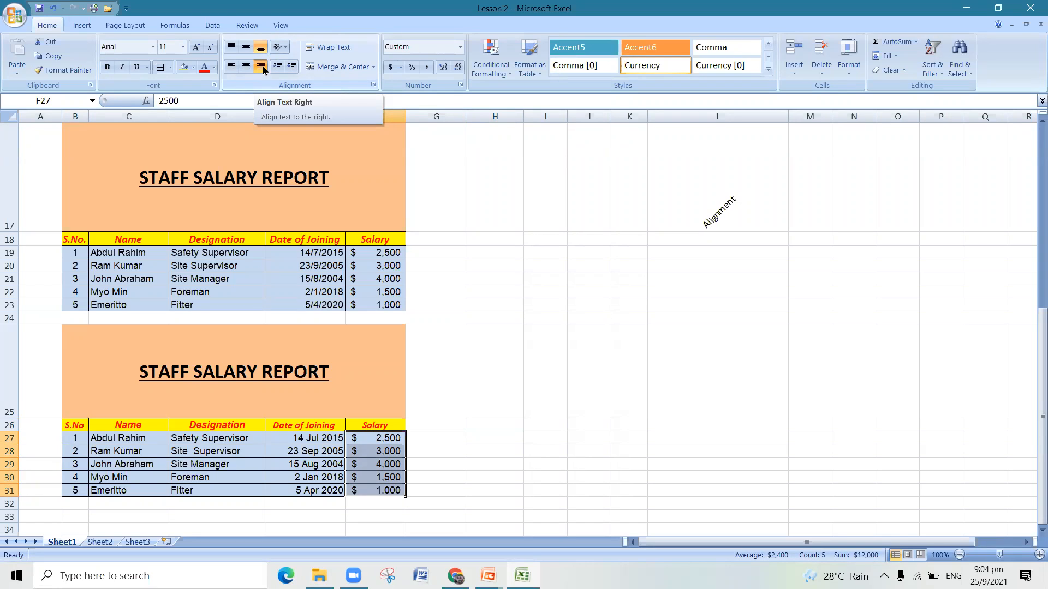
{"action": "scroll", "coordinate": [472, 355], "scroll_direction": "down", "scroll_amount": 2}
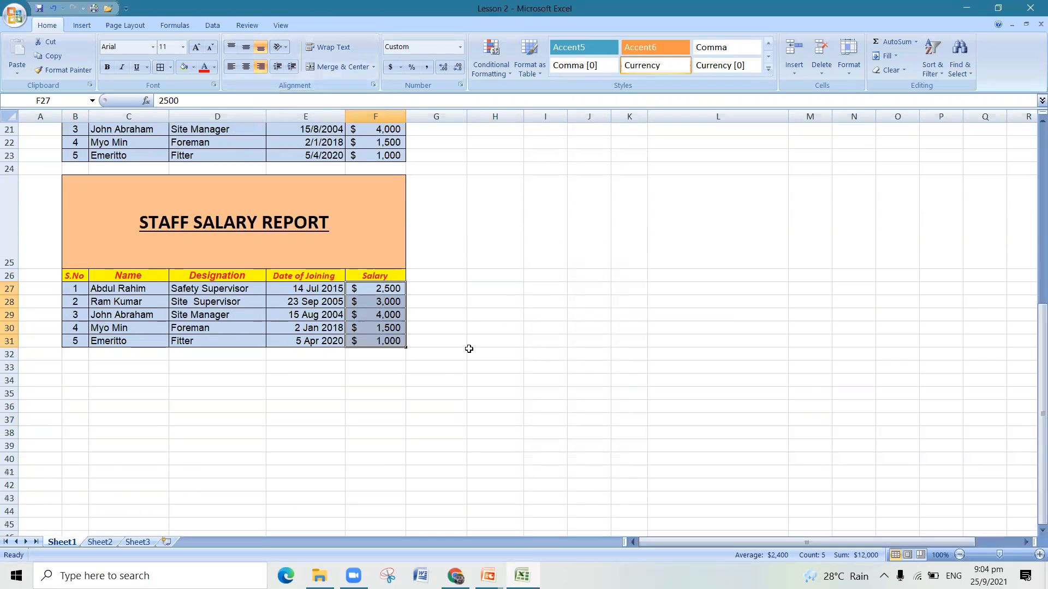
{"action": "left_click", "coordinate": [428, 379]}
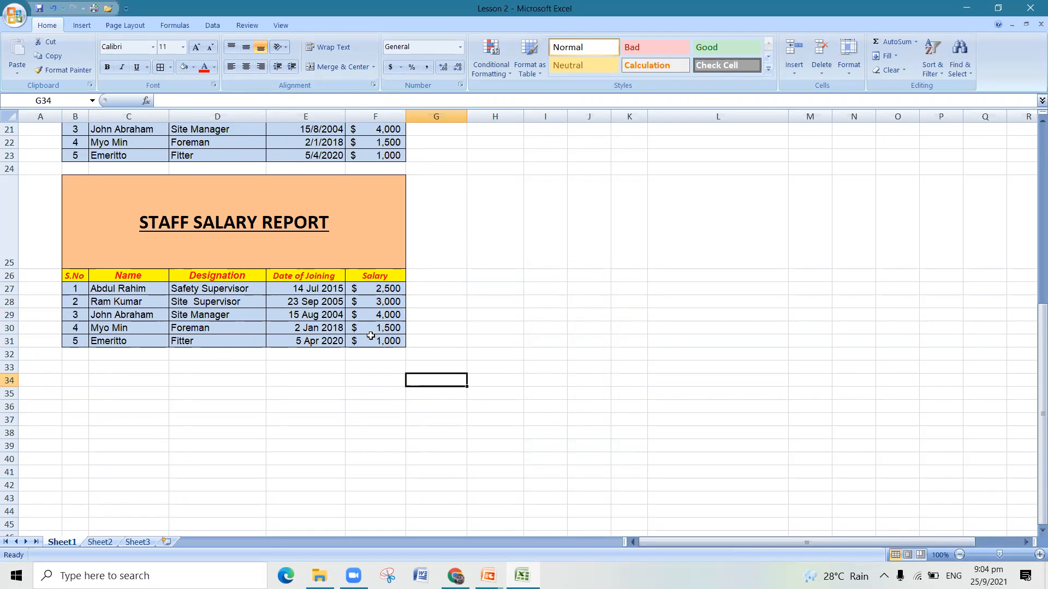
{"action": "scroll", "coordinate": [373, 336], "scroll_direction": "up", "scroll_amount": 1}
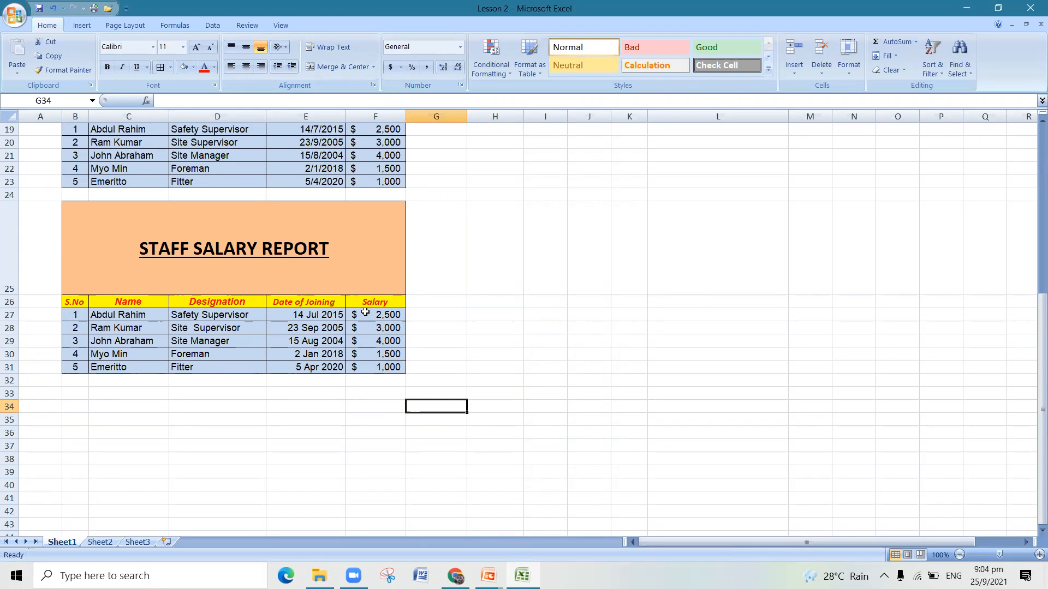
{"action": "scroll", "coordinate": [365, 312], "scroll_direction": "up", "scroll_amount": 1}
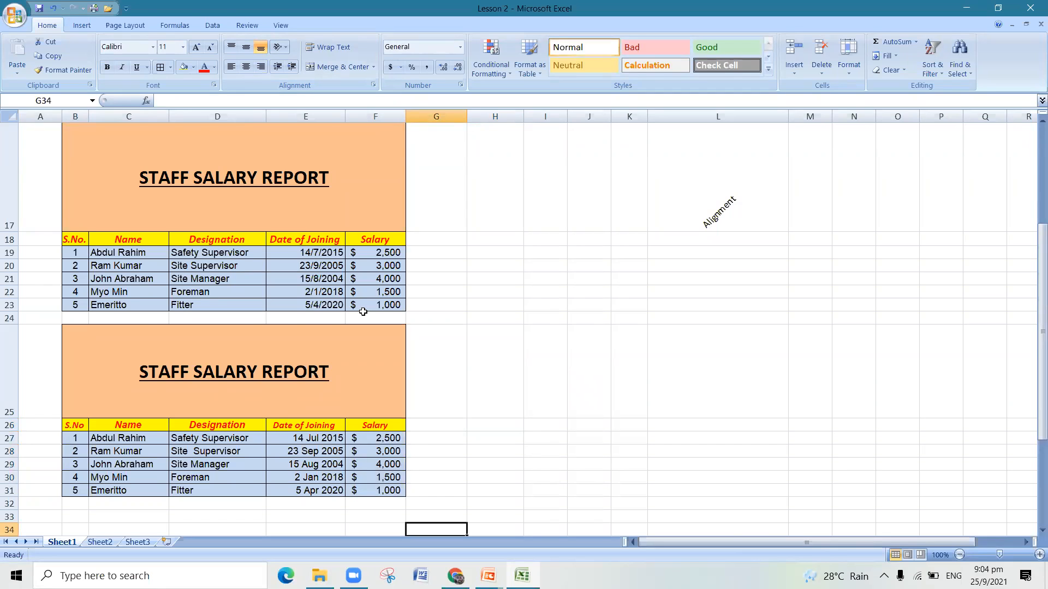
{"action": "scroll", "coordinate": [363, 312], "scroll_direction": "down", "scroll_amount": 1}
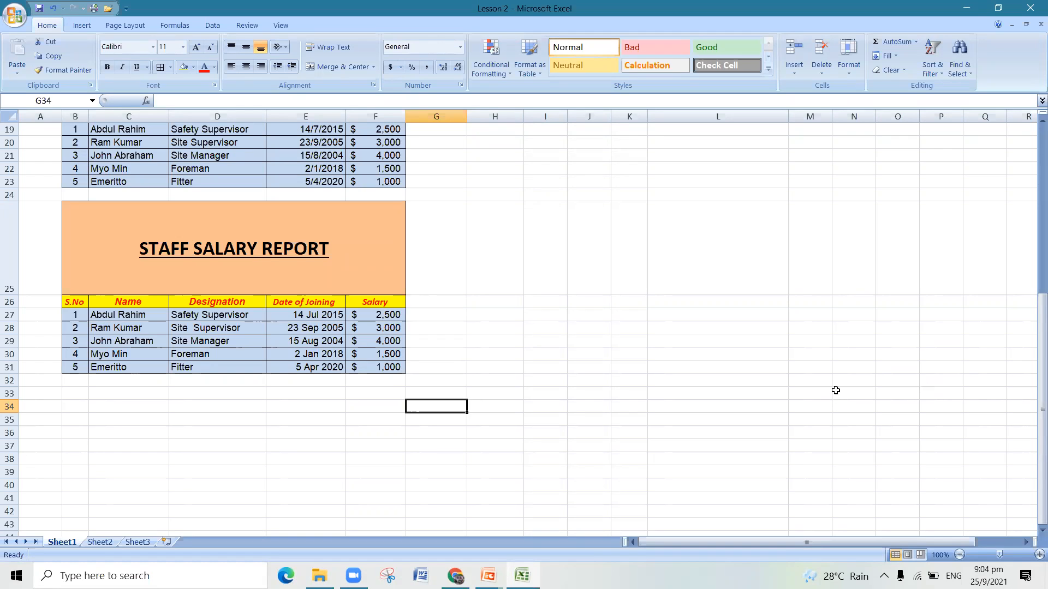
{"action": "key", "text": "alt+Tab"}
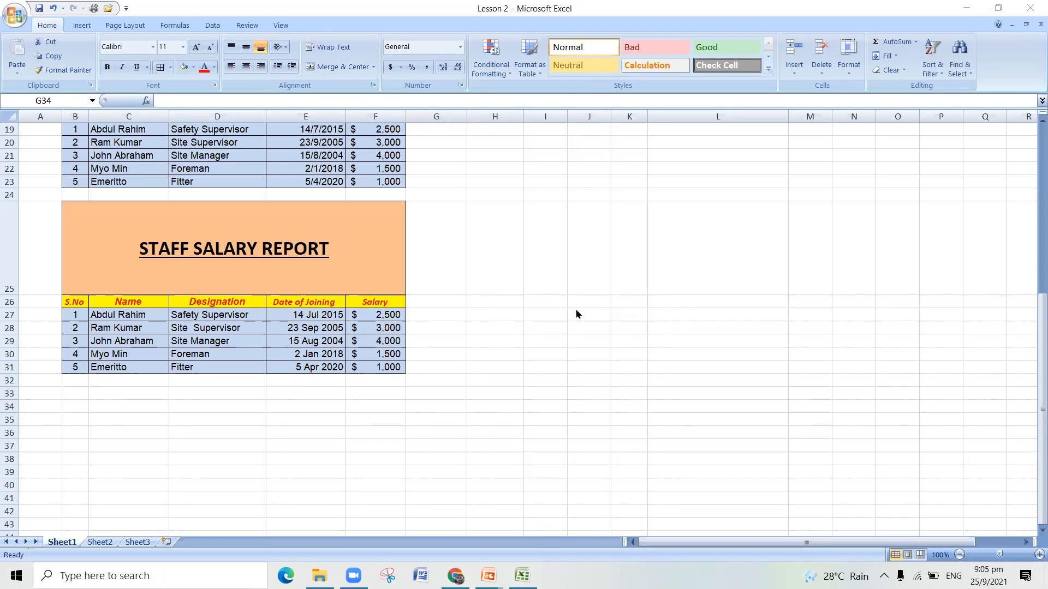
{"action": "left_click", "coordinate": [550, 161]}
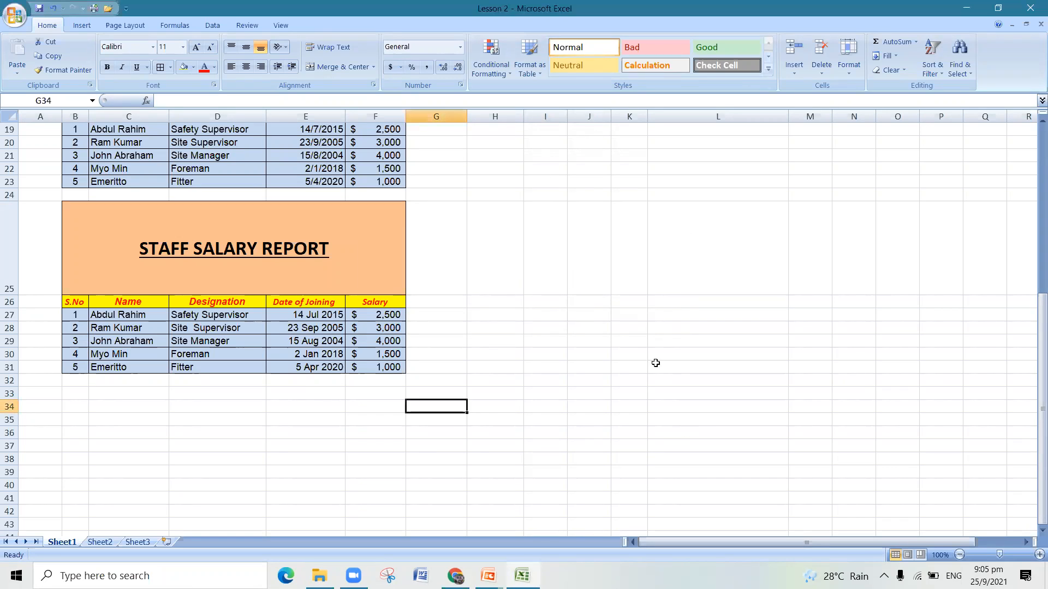
- Open Sheet2 and examine the Monthly Expenses Report's blank description, date and amount cells in rows 7 to 11
{"action": "left_click", "coordinate": [101, 544]}
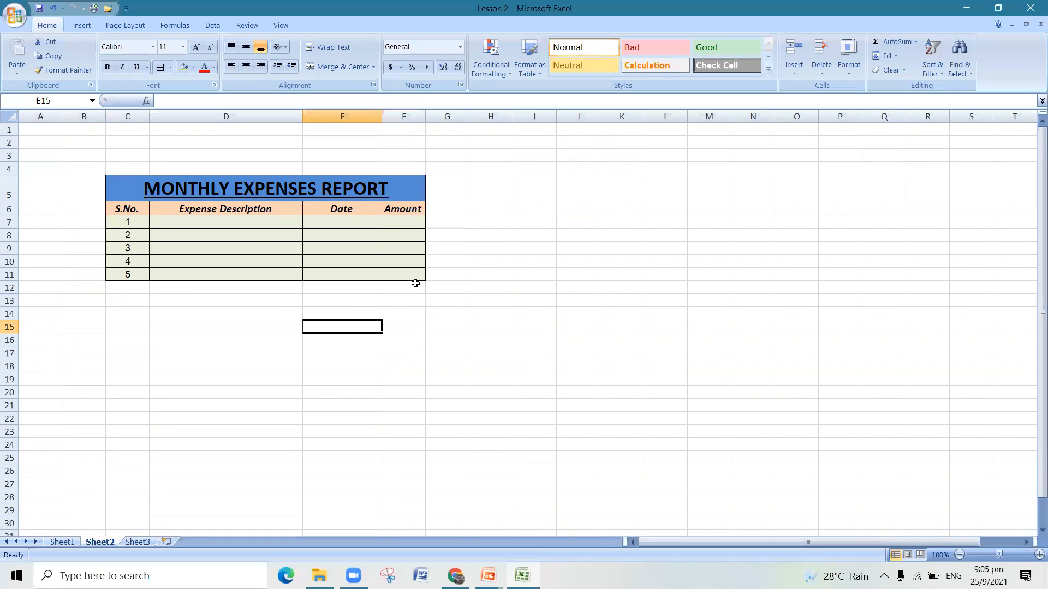
{"action": "left_click", "coordinate": [241, 225]}
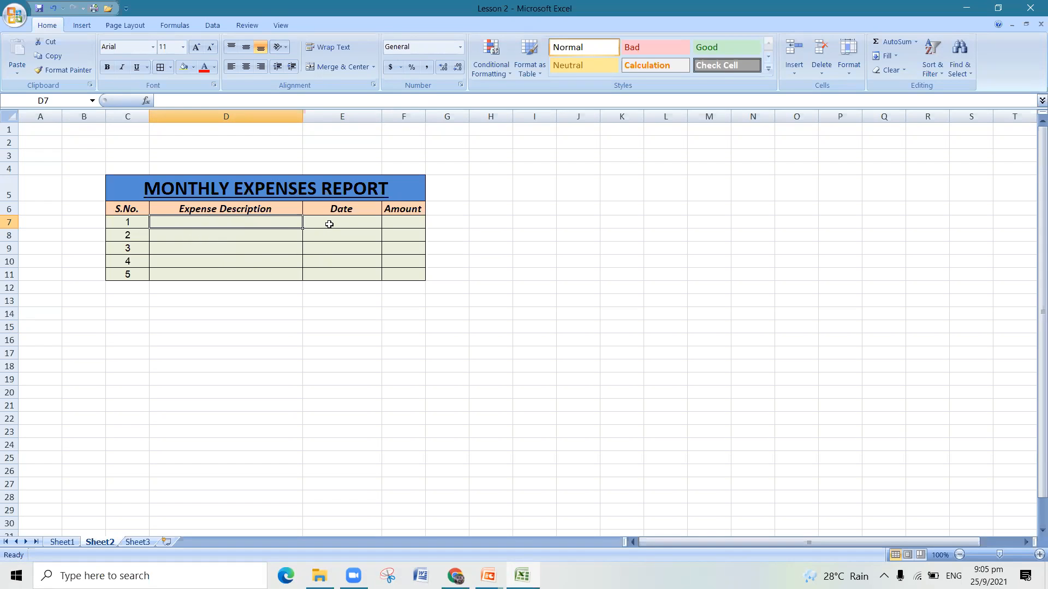
{"action": "left_click_drag", "start_coordinate": [329, 224], "coordinate": [330, 274]}
{"action": "left_click_drag", "start_coordinate": [400, 224], "coordinate": [401, 280]}
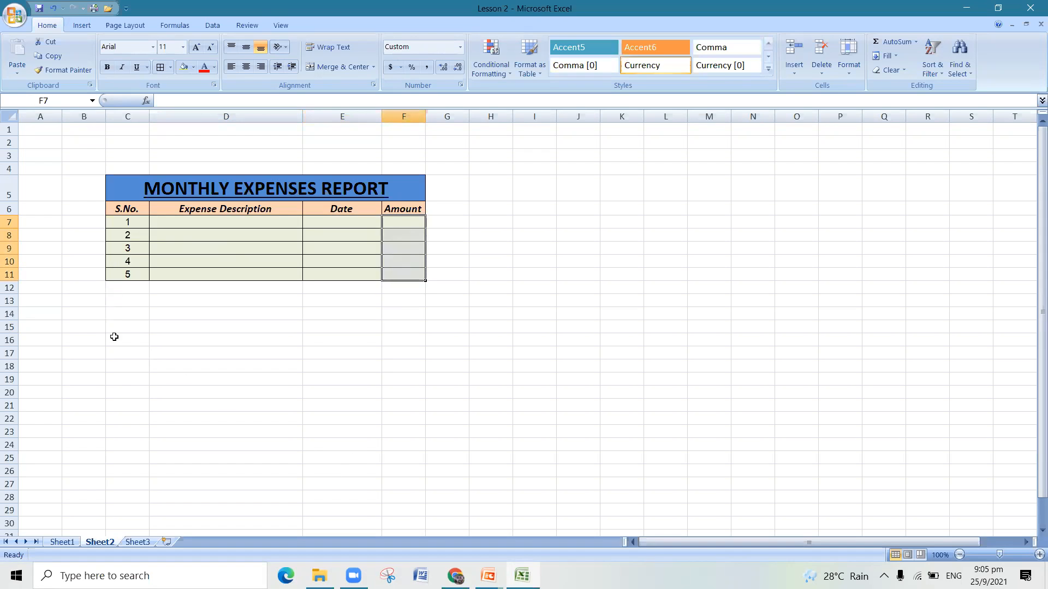